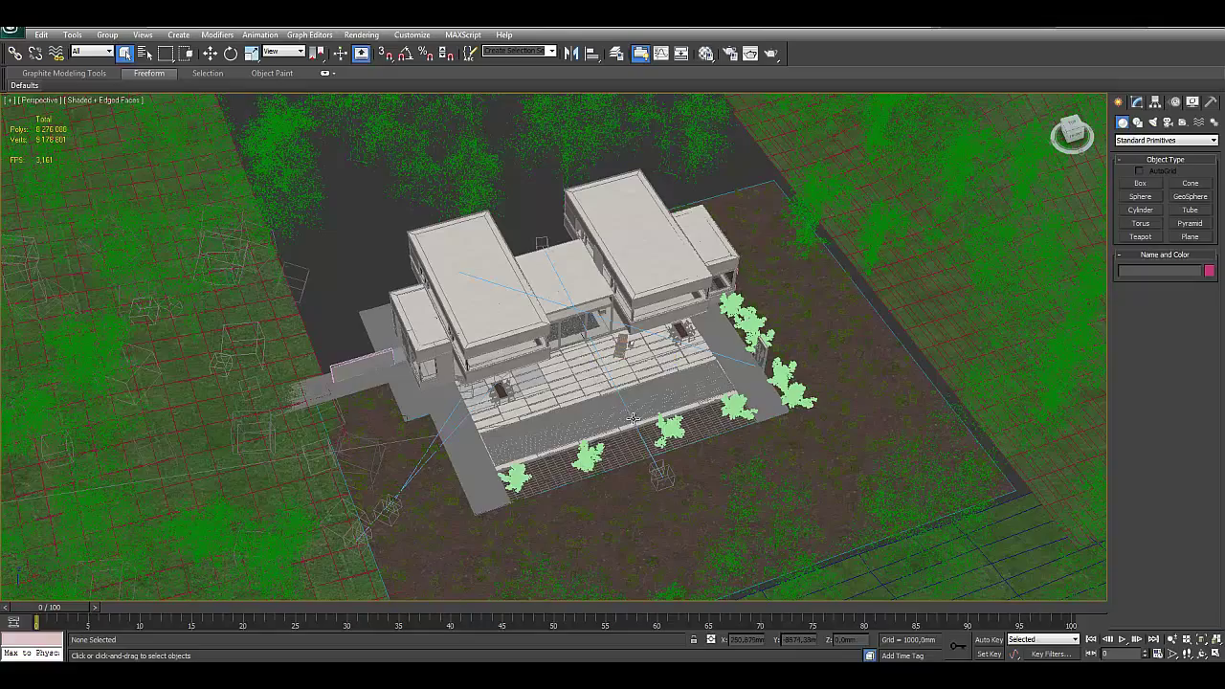
Step: Orbit and zoom in over the house site, then switch to the four-viewport layout
mouse_move(636, 414)
alt+middle_down()
mouse_move(627, 395)
mouse_move(639, 414)
alt+middle_up()
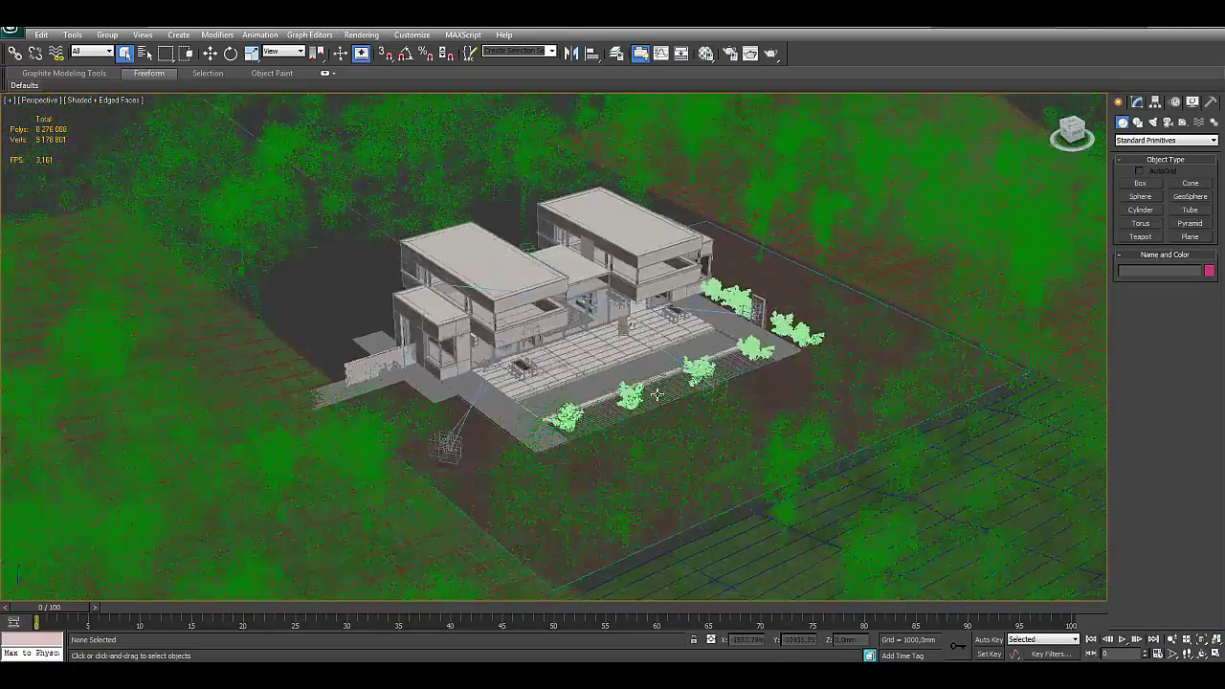
scroll(639, 414, down, 5)
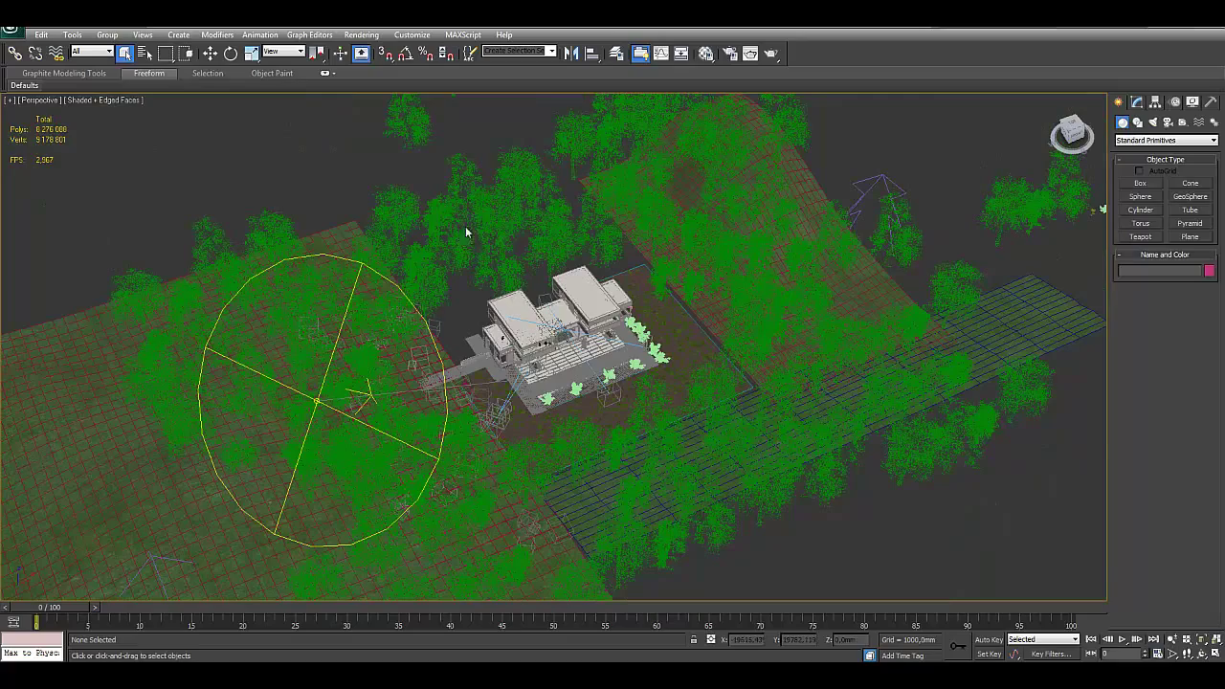
scroll(556, 358, up, 3)
scroll(556, 357, up, 2)
scroll(556, 358, up, 2)
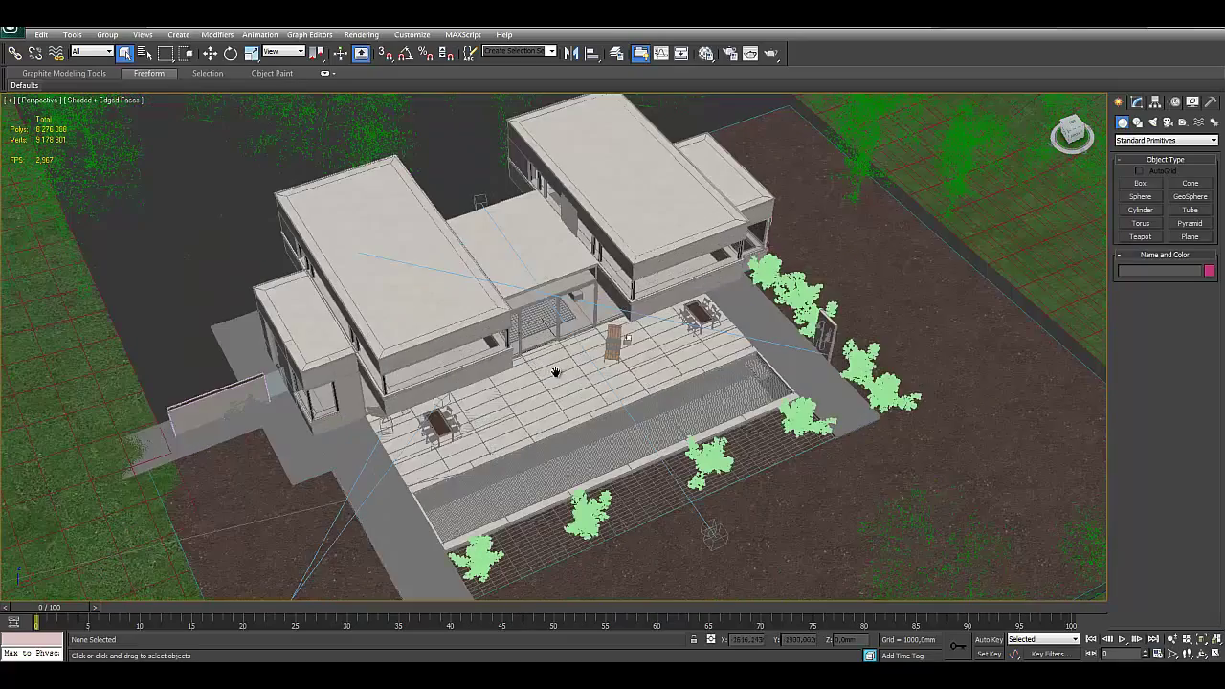
mouse_move(556, 358)
alt+middle_down()
mouse_move(577, 346)
mouse_move(525, 380)
alt+middle_up()
key(alt+w)
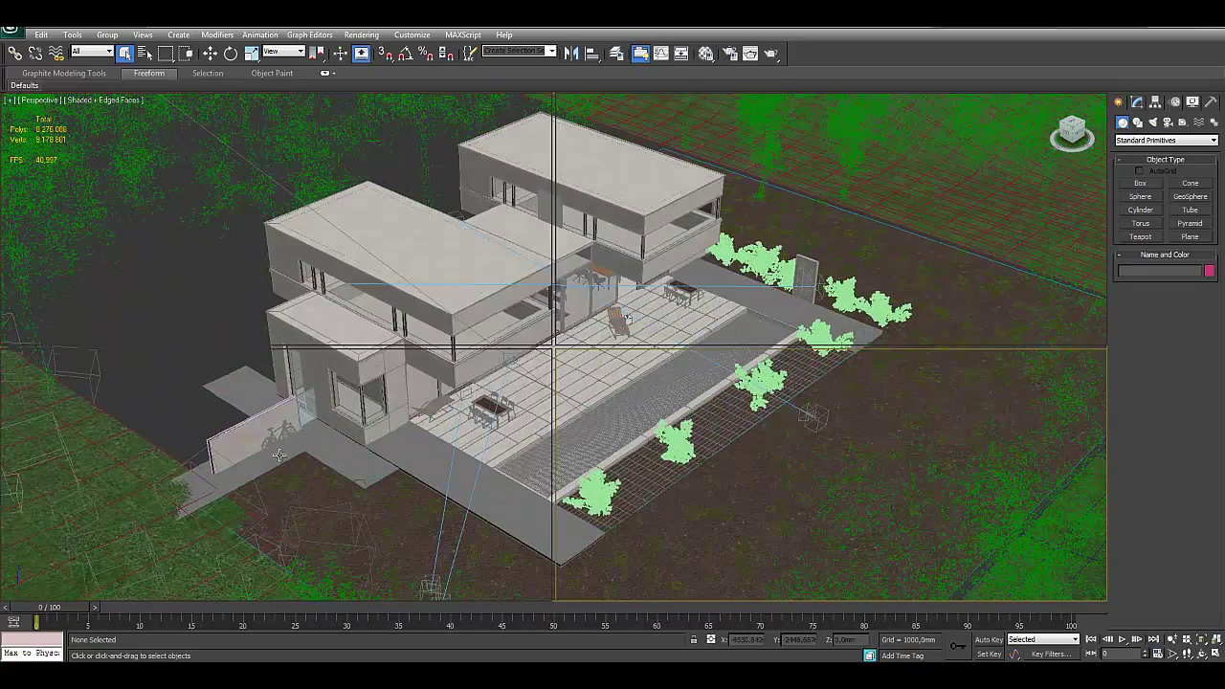
Step: Maximize the viewport, look through VRayPhysicalCamera001, and turn on Edged Faces
key(alt+w)
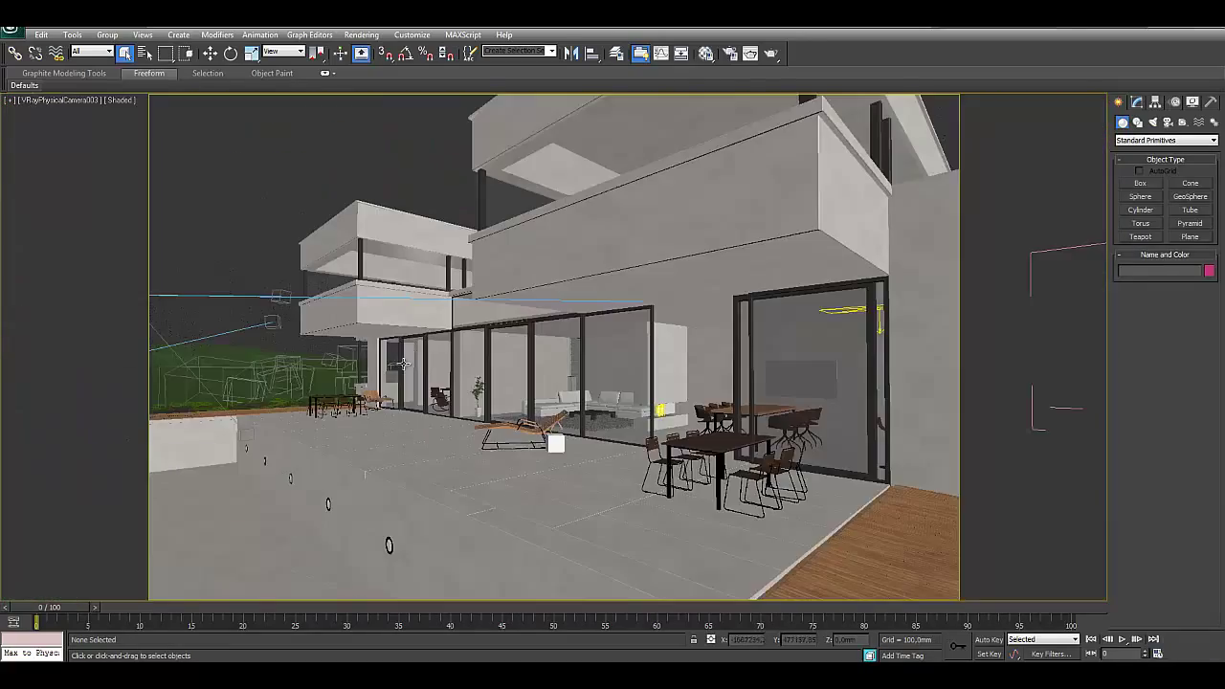
key(c)
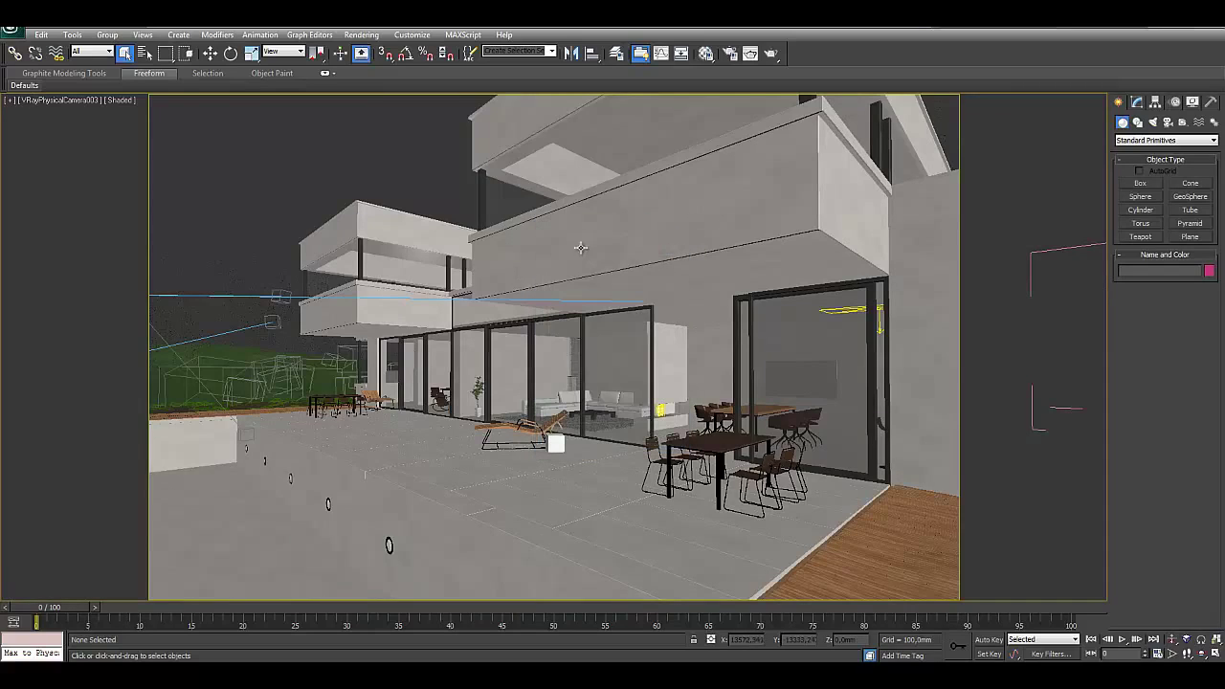
click(588, 252)
double_click(587, 252)
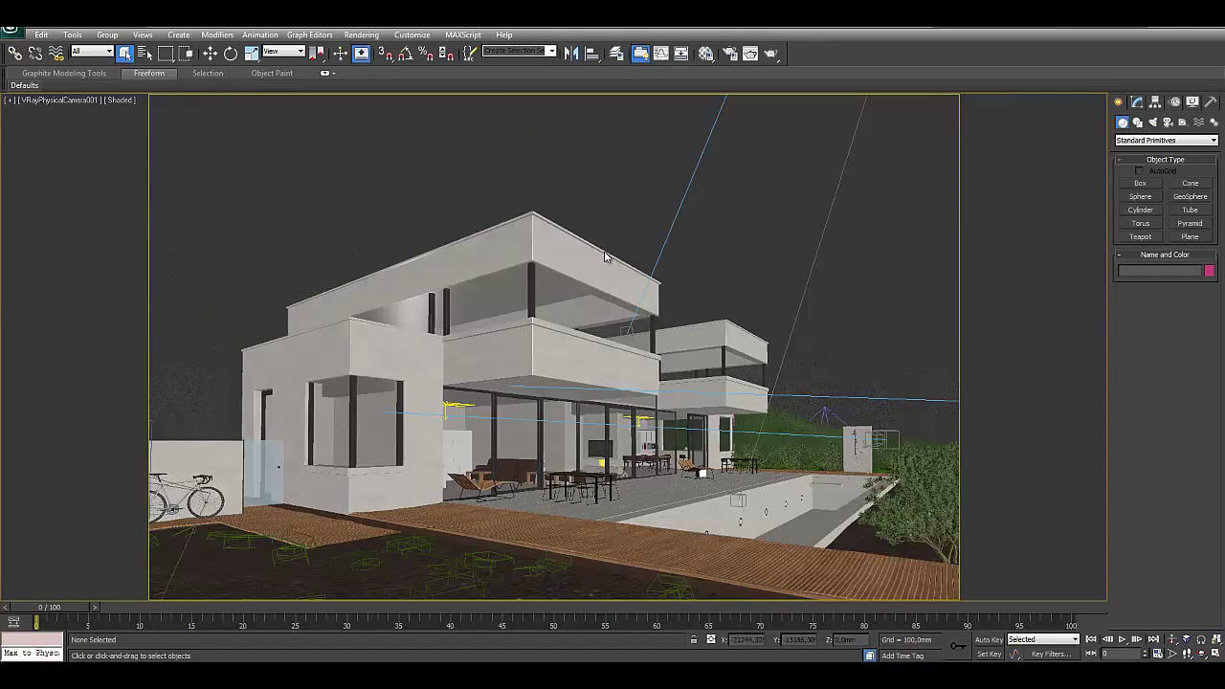
key(F4)
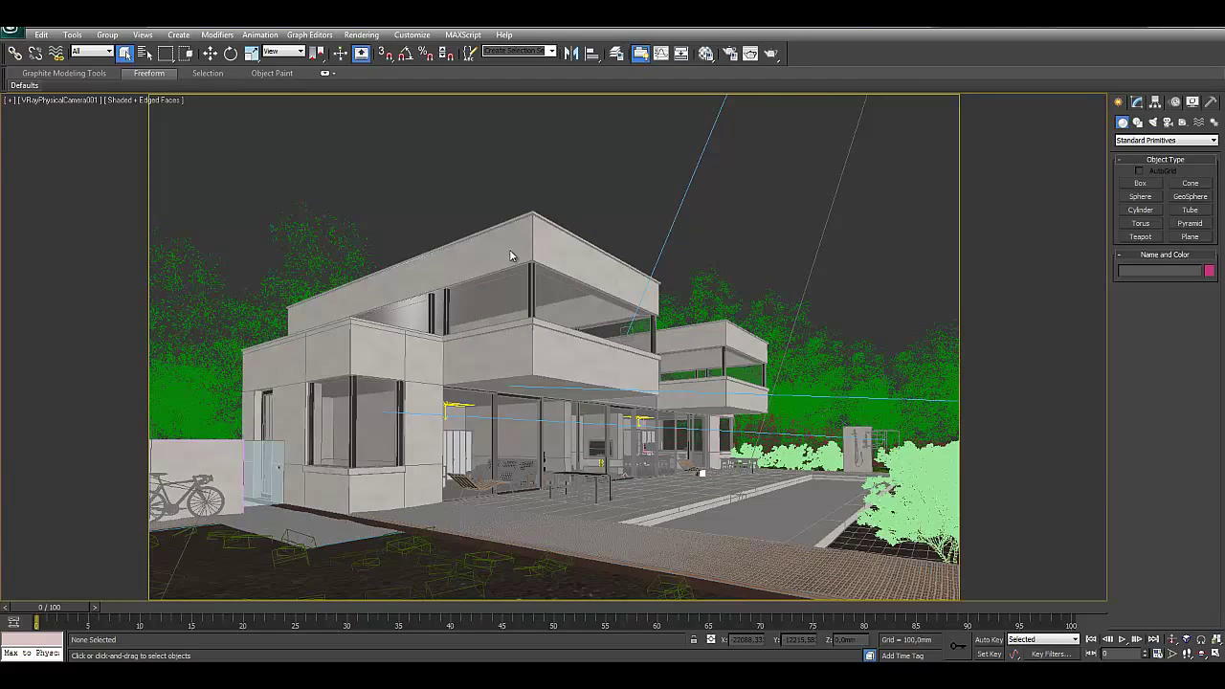
Step: Select the tree proxy to view its VRayProxy parameters, then select upper slab Line004
drag(357, 163, 273, 235)
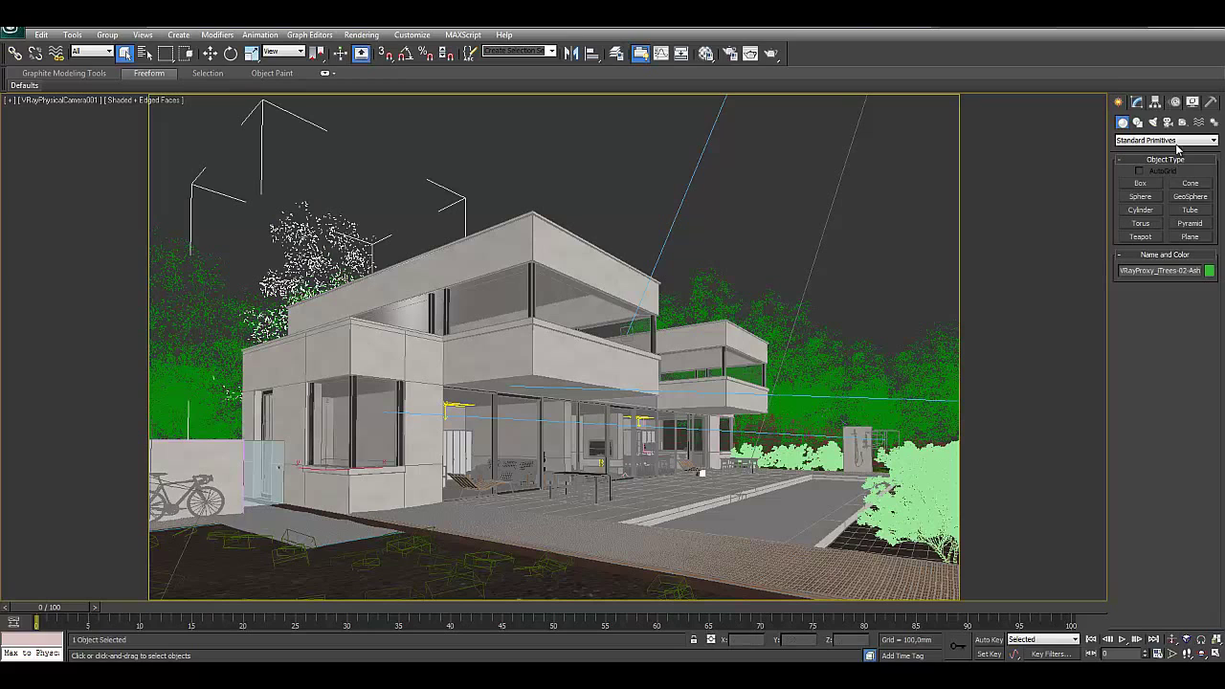
click(1137, 103)
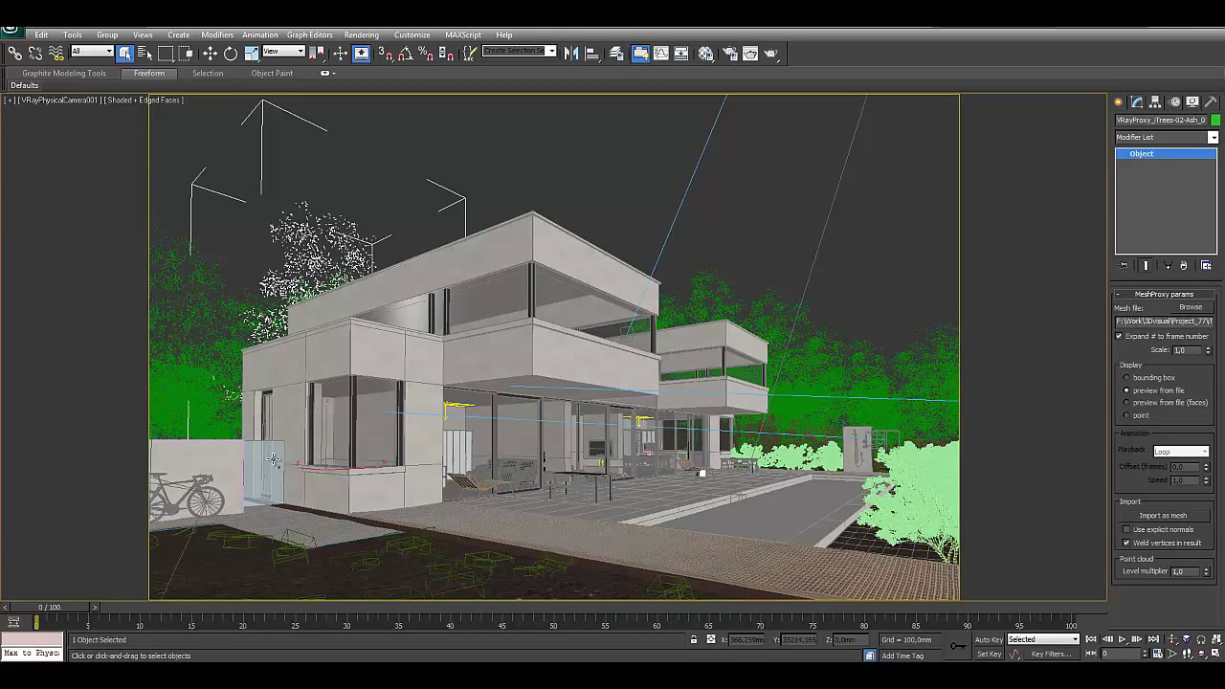
click(529, 248)
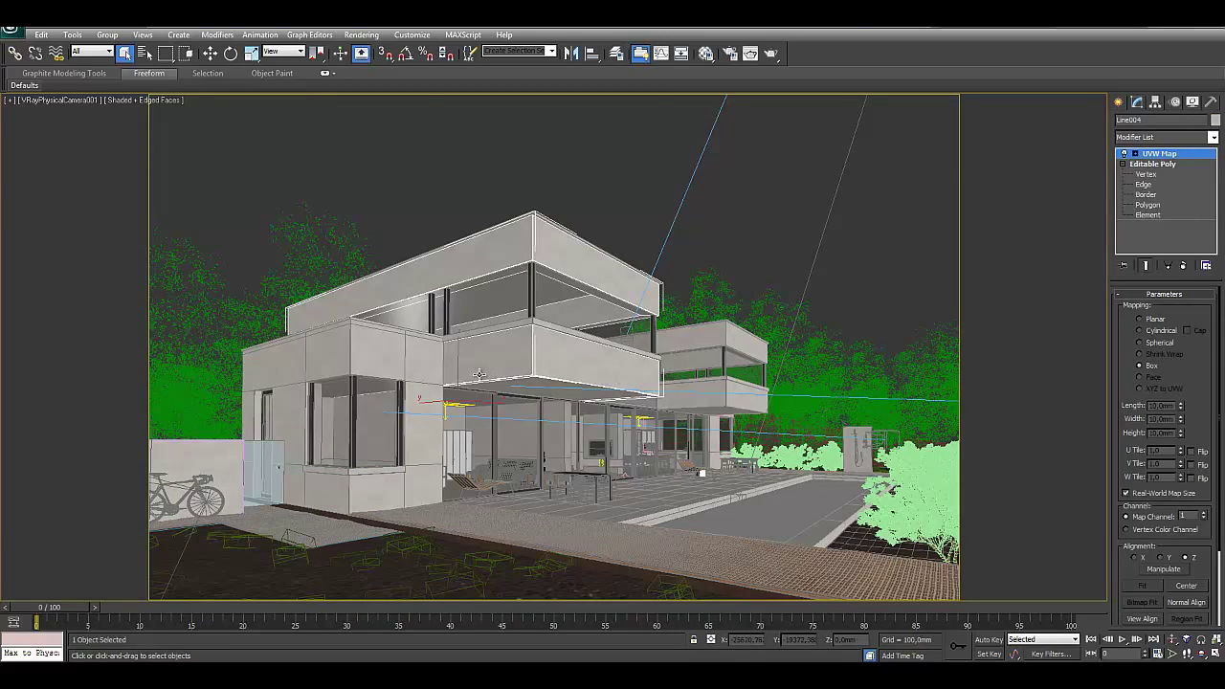
Step: Raise upper slab Line004 on Z, then lower it back to its original height
key(w)
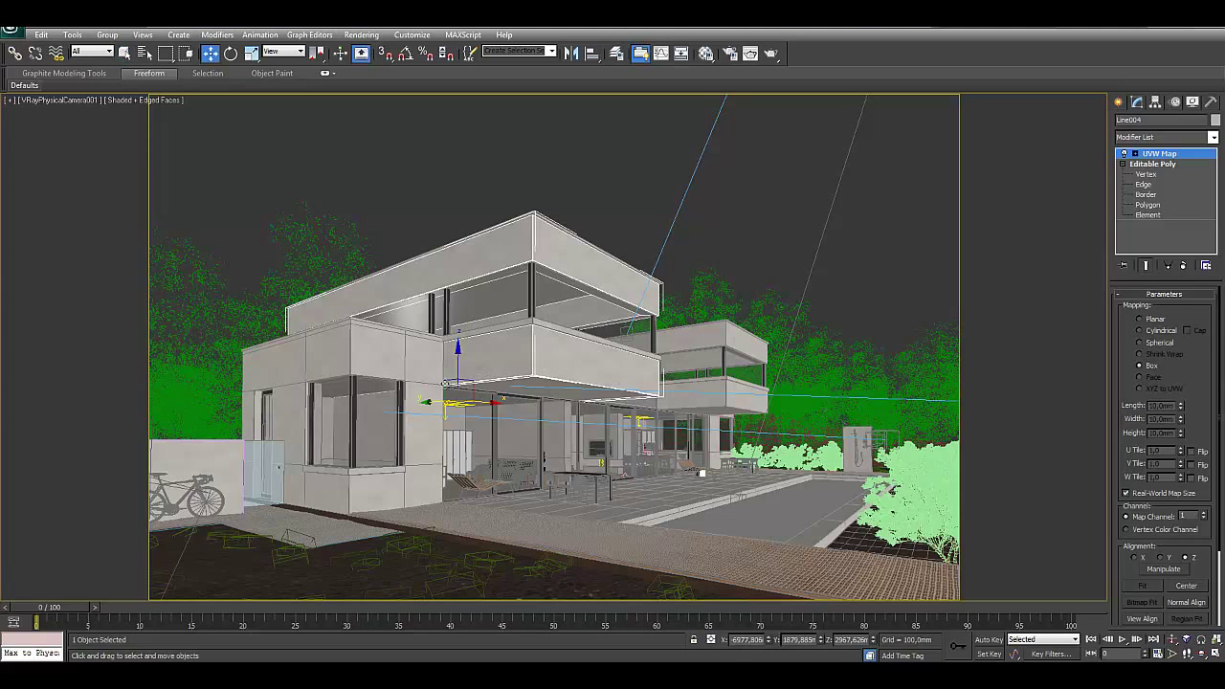
mouse_move(456, 367)
mouse_down()
mouse_move(486, 238)
mouse_move(486, 272)
mouse_up()
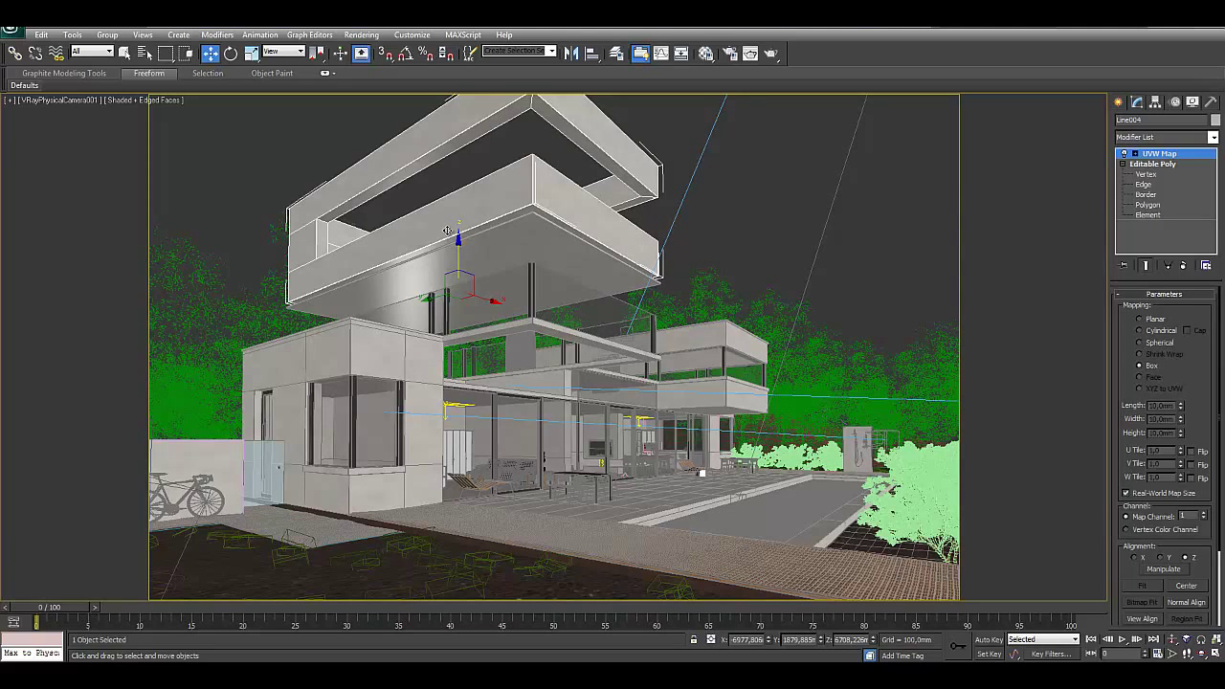
drag(616, 244, 599, 355)
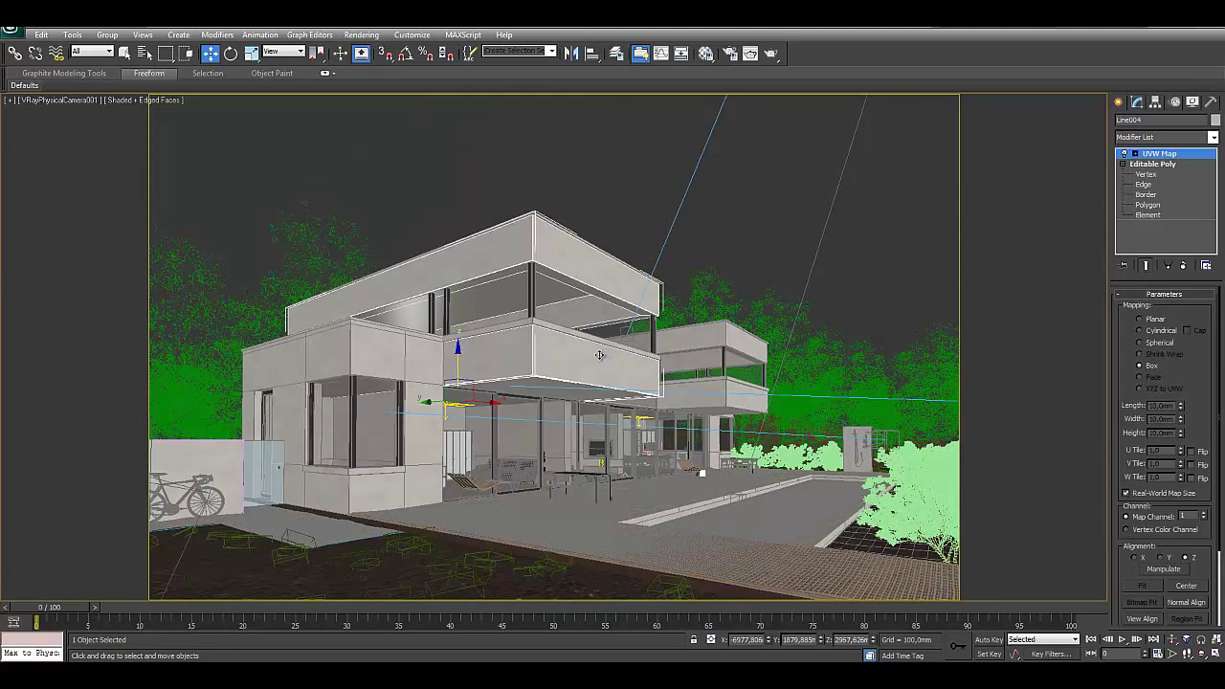
Step: Lift roof slab Line001, cancel the move, and return to four viewports
click(539, 322)
click(536, 321)
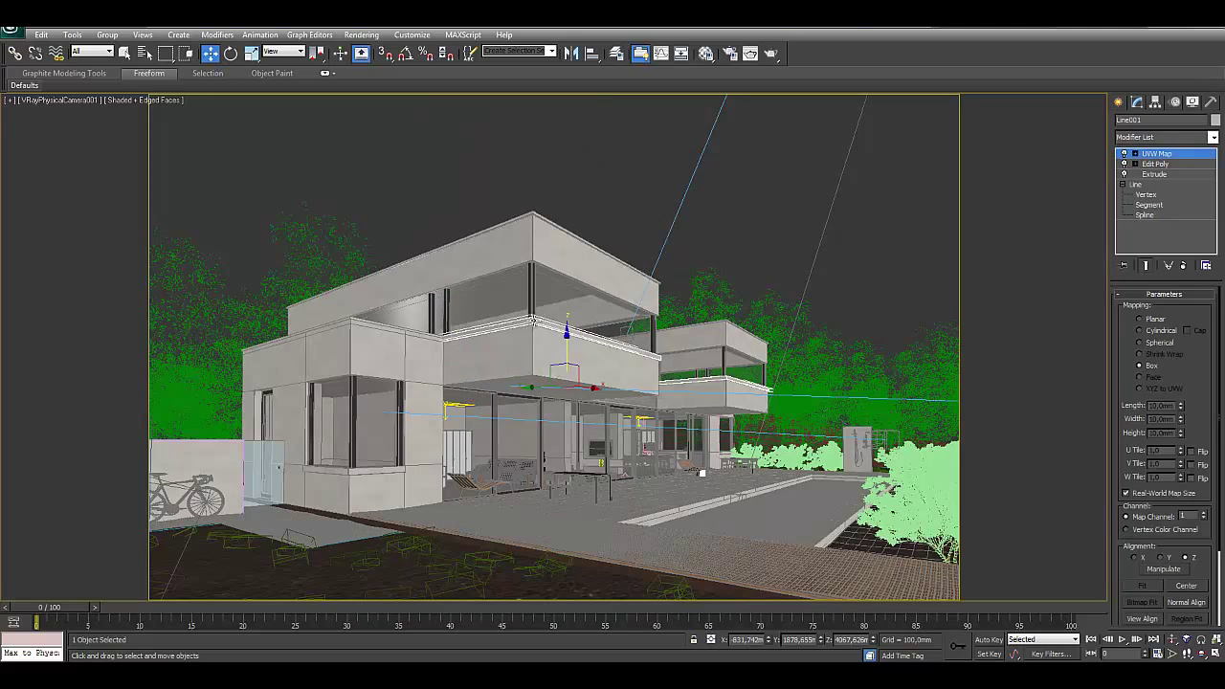
mouse_move(567, 331)
mouse_down()
mouse_move(593, 194)
mouse_move(609, 290)
mouse_up()
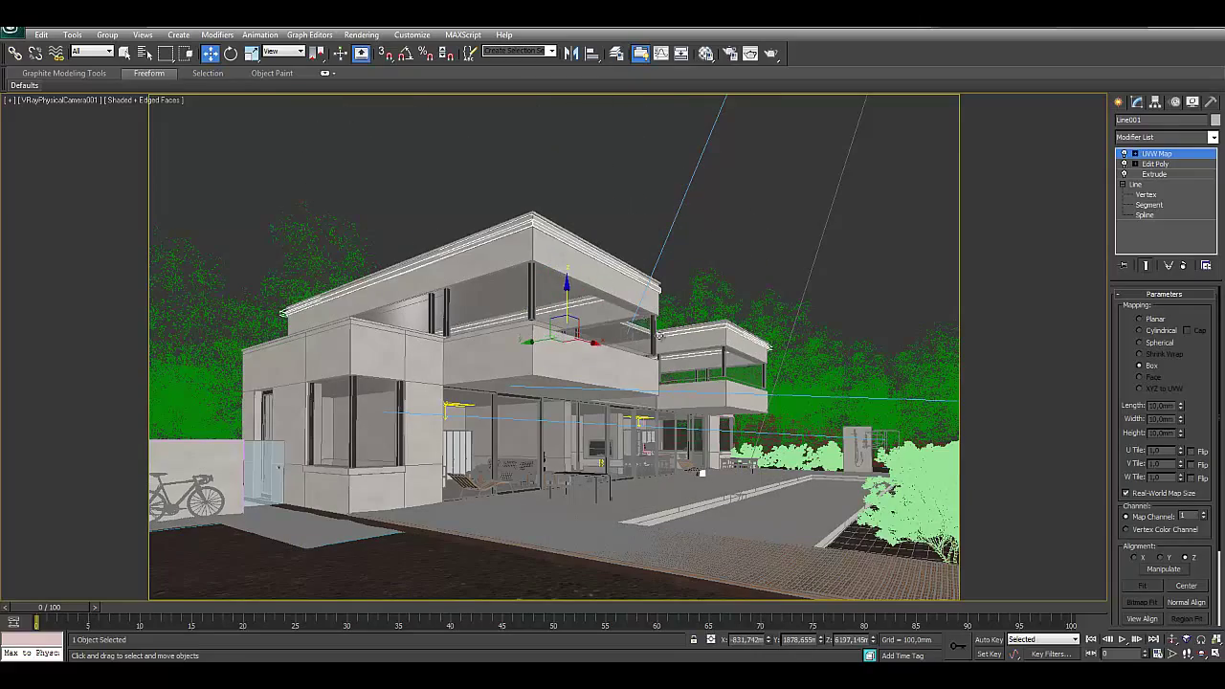
key(alt+w)
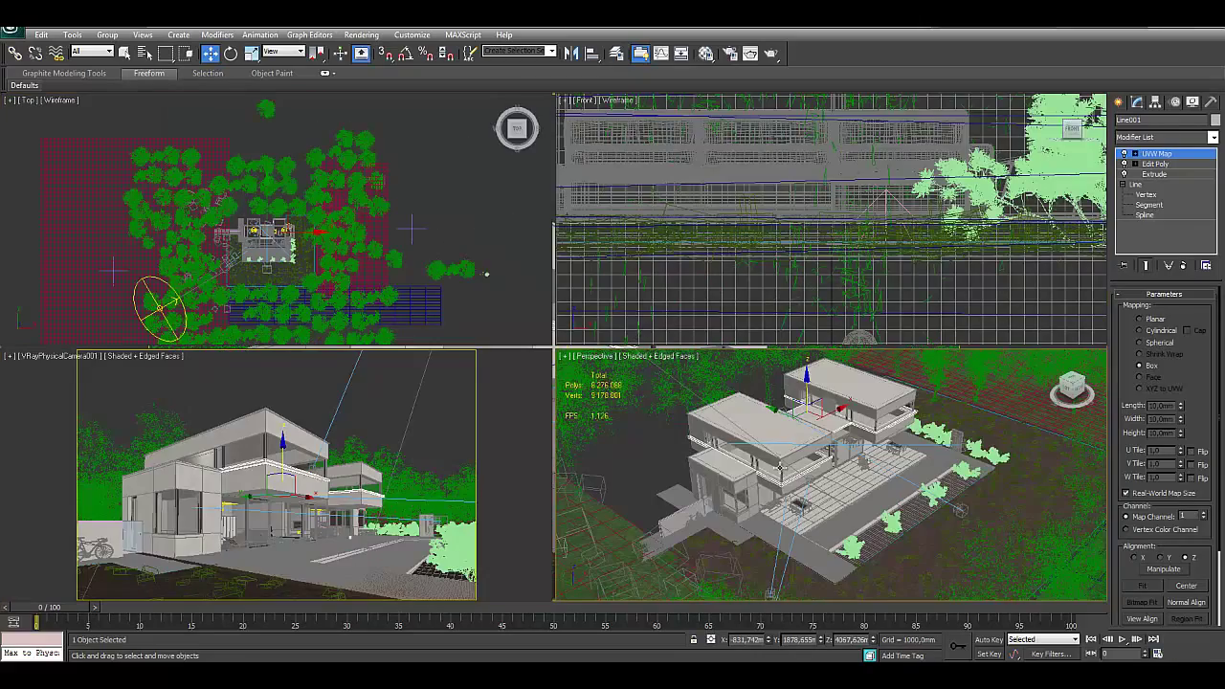
Step: Maximize Perspective at a front elevation, lift roof slab Line001, and undo the lift
key(alt+w)
scroll(713, 412, up, 5)
alt+middle_drag(713, 412, 557, 305)
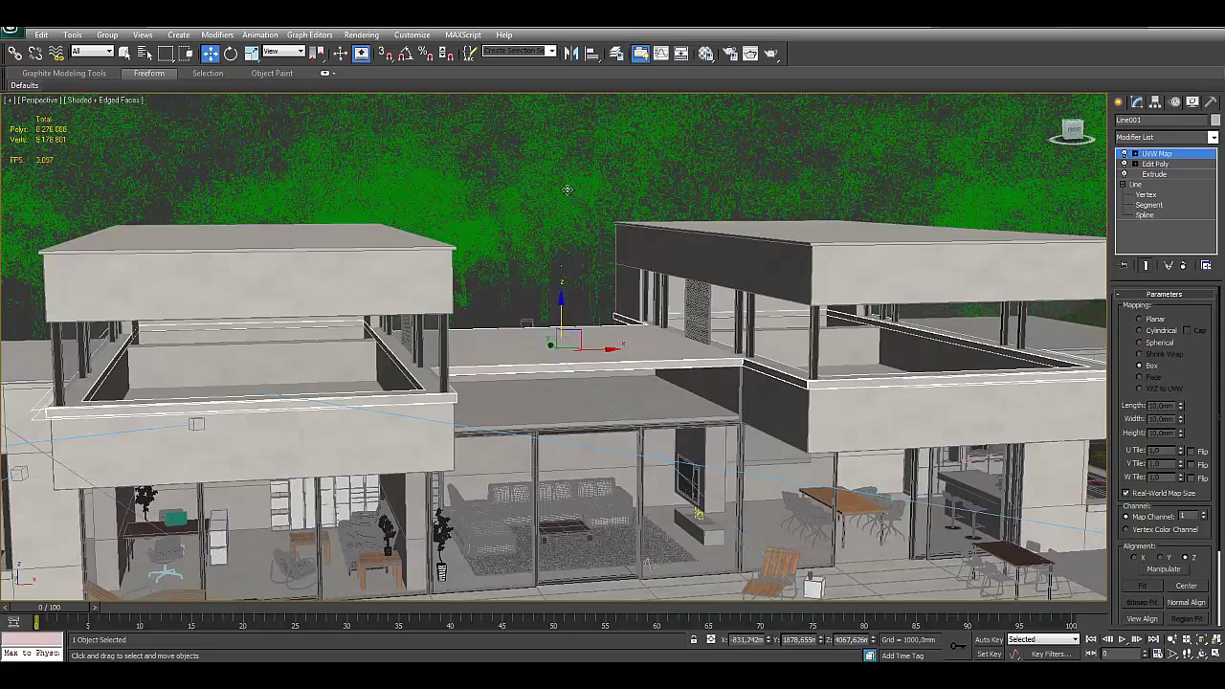
drag(557, 305, 579, 201)
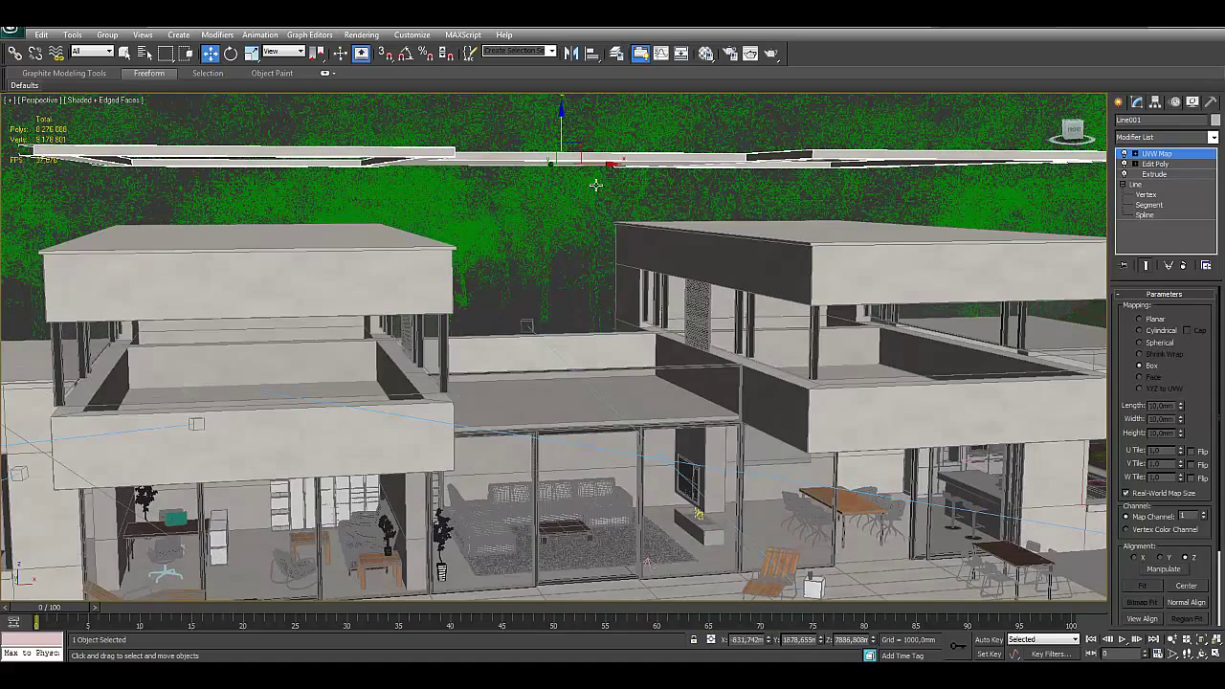
key(ctrl+z)
Step: Orbit over the roof, select slabs Line004 and Rectangle029, and frame the selection
alt+middle_drag(591, 214, 595, 365)
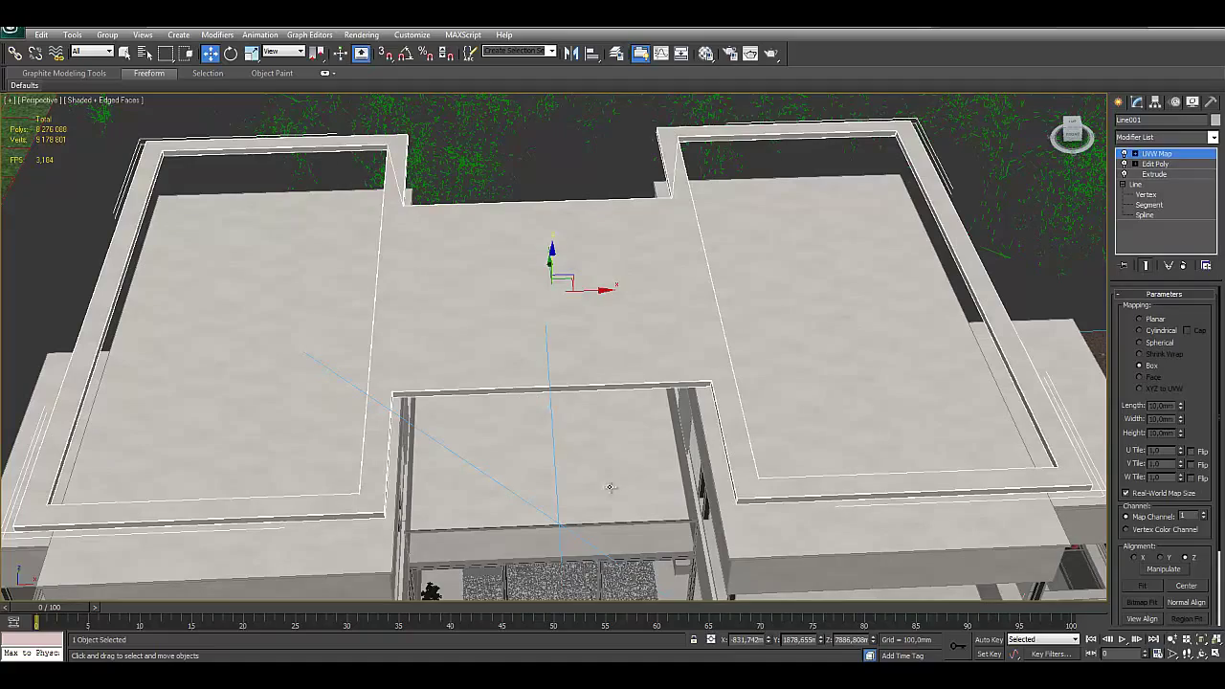
alt+middle_drag(611, 488, 708, 350)
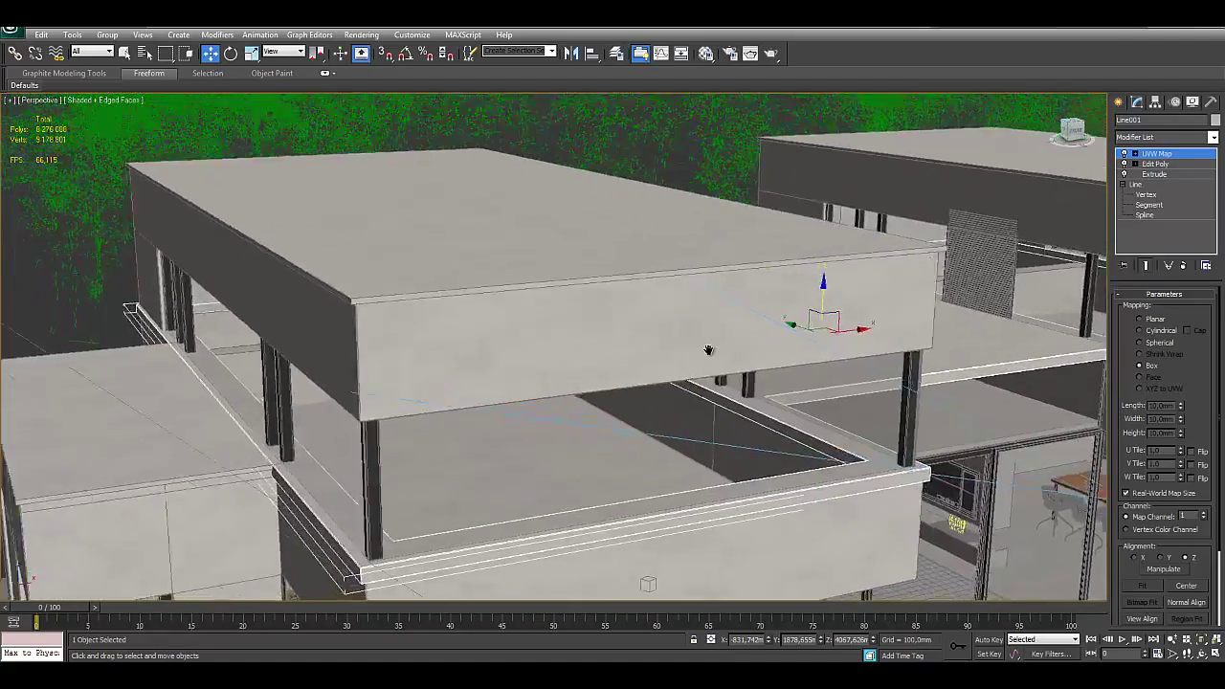
scroll(708, 350, up, 5)
alt+middle_drag(459, 405, 523, 394)
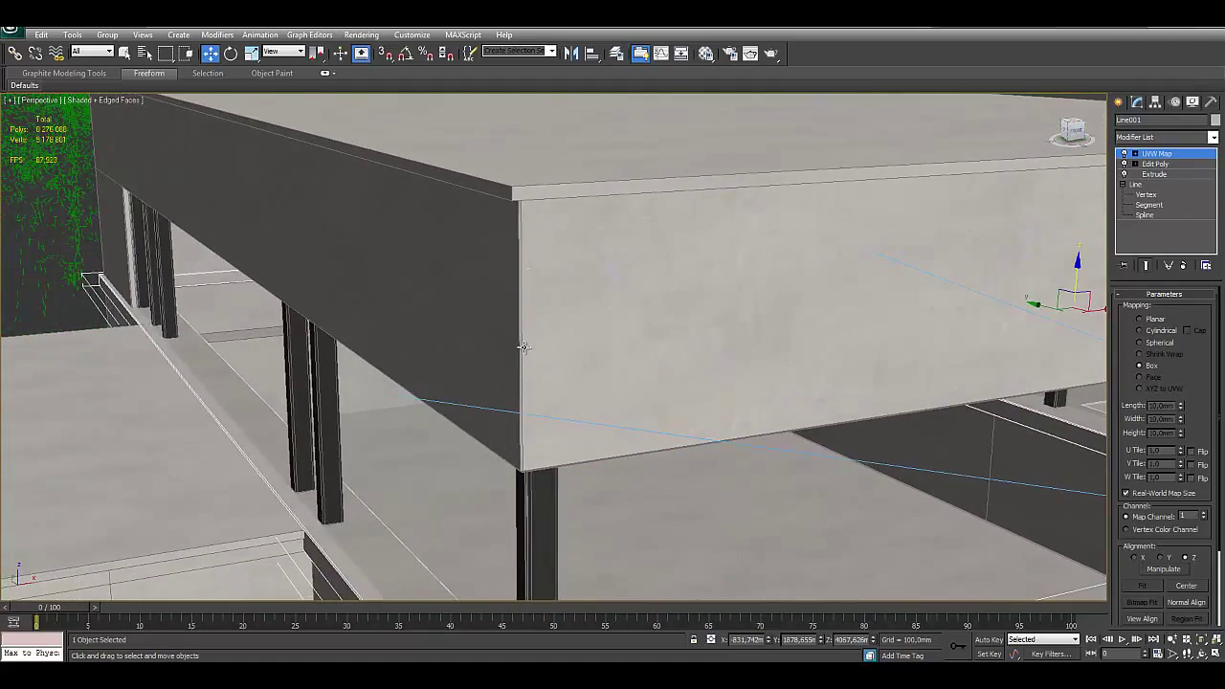
click(523, 347)
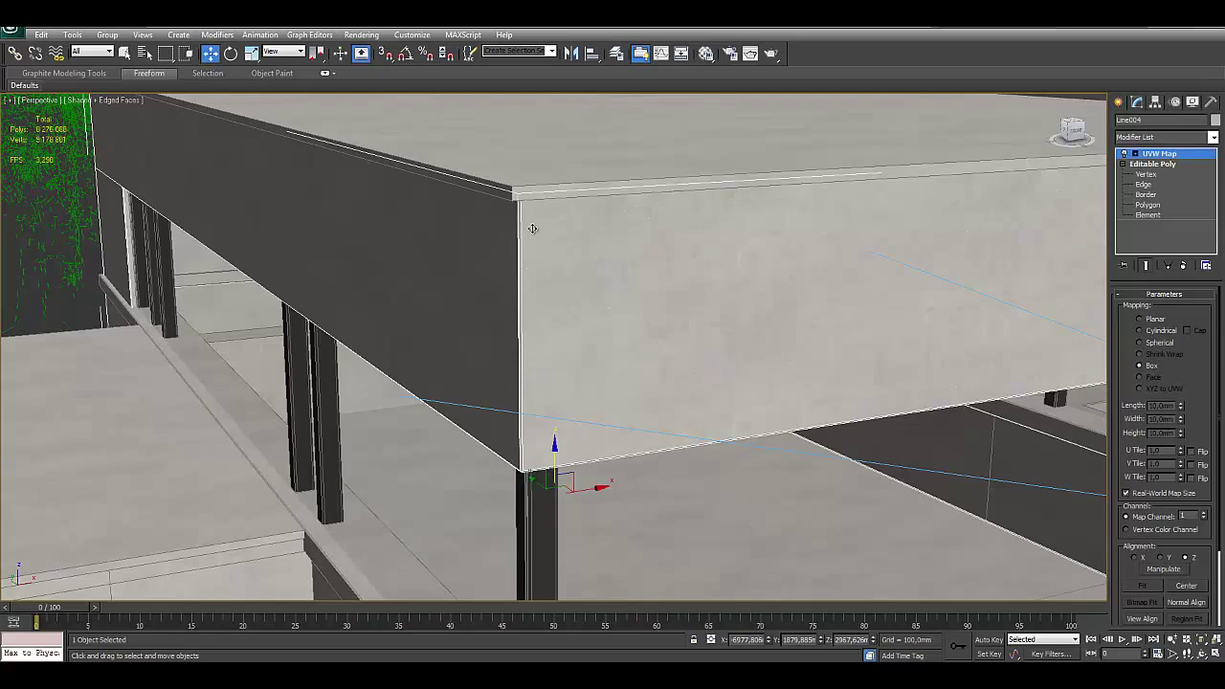
click(567, 168)
key(z)
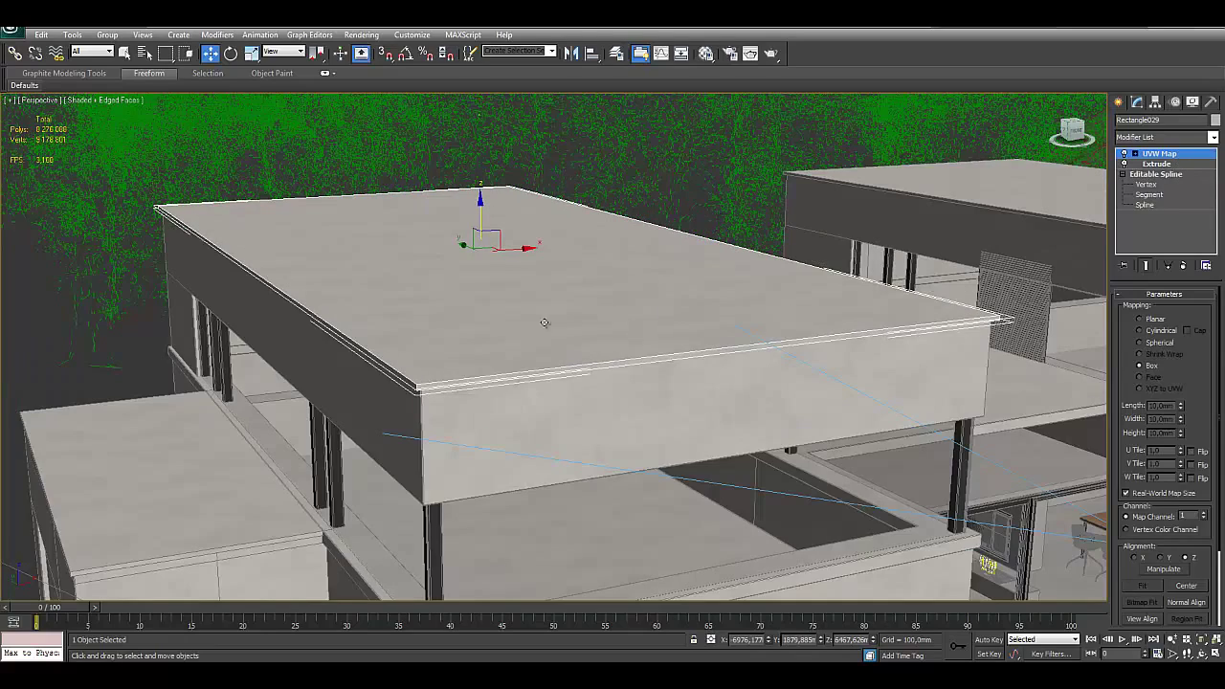
Step: Orbit closer to the building and select lower roof slab Rectangle006
mouse_move(450, 384)
alt+middle_down()
mouse_move(516, 337)
mouse_move(497, 315)
alt+middle_up()
scroll(488, 353, up, 3)
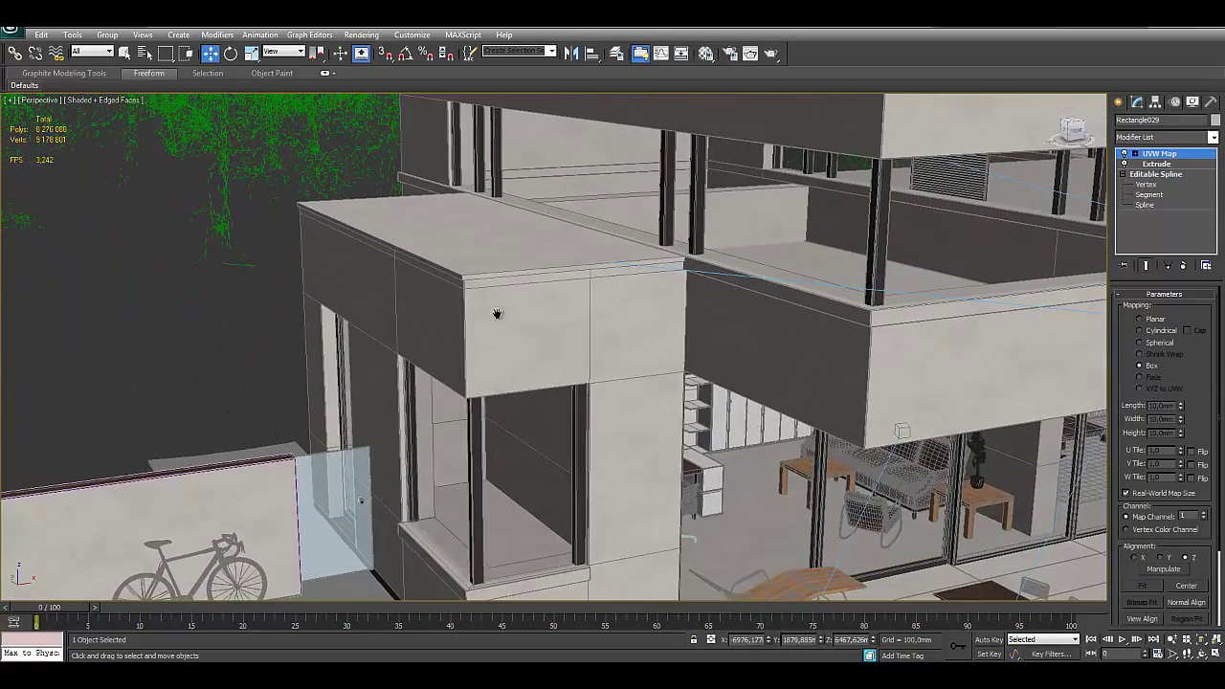
click(513, 197)
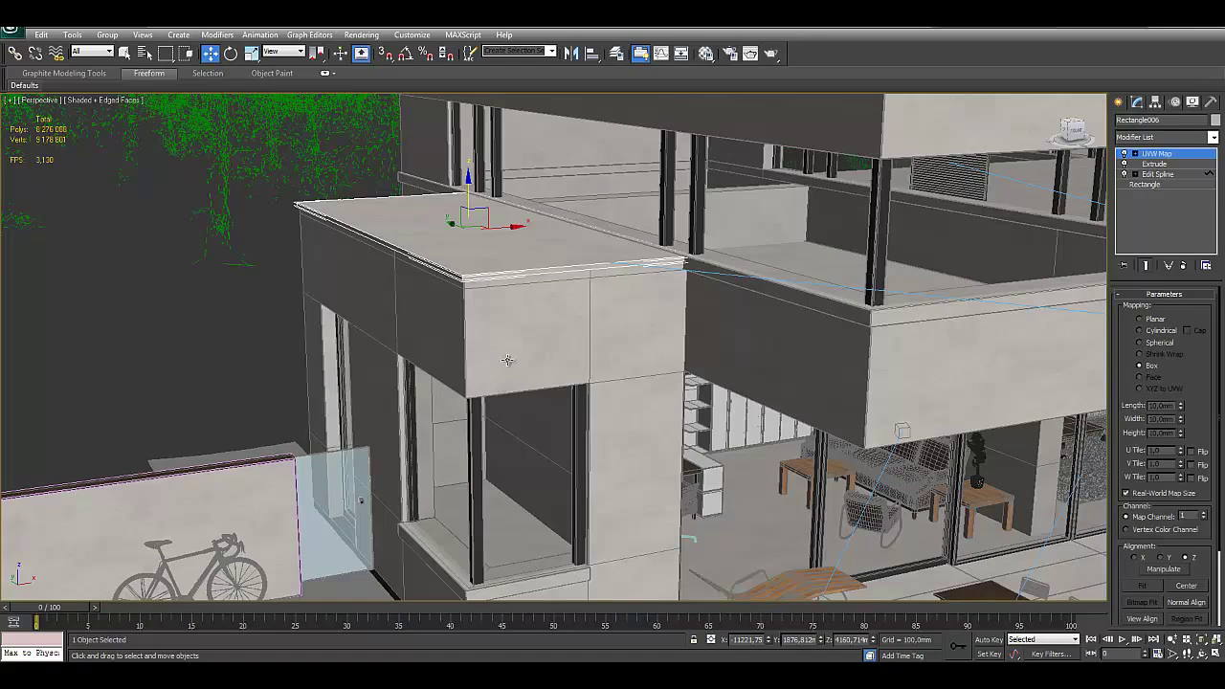
alt+middle_drag(507, 360, 506, 334)
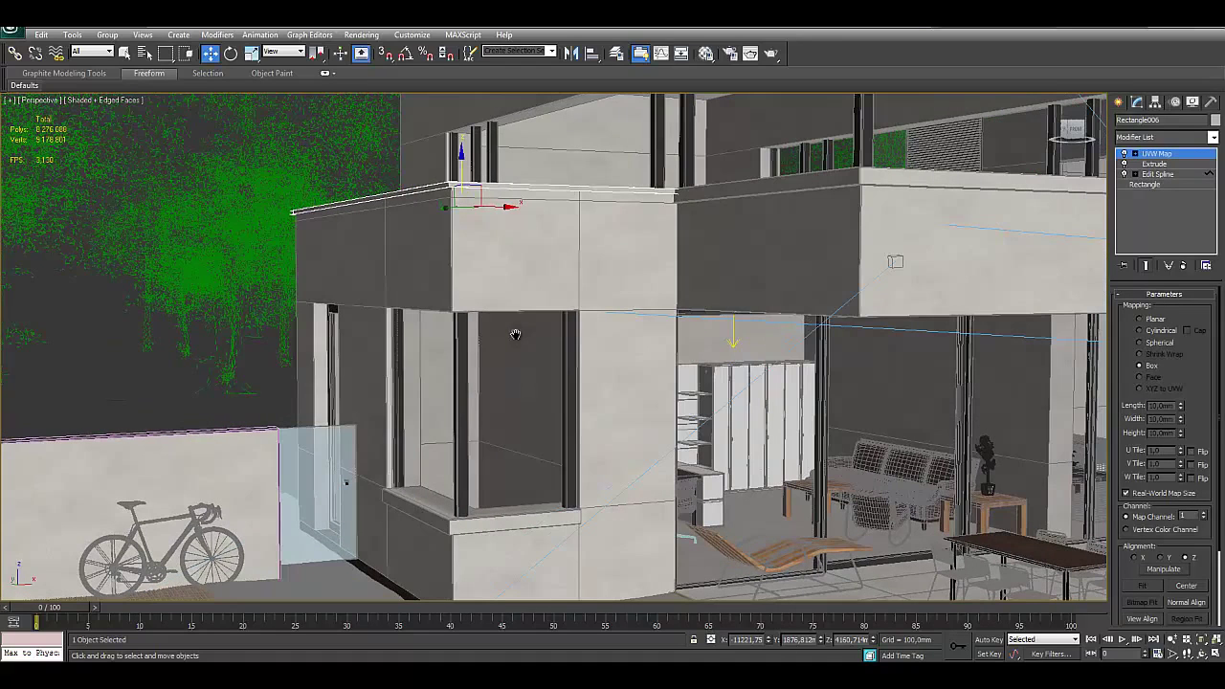
Step: Select box volume Line003, test-raise it, and undo to restore its original height
click(481, 239)
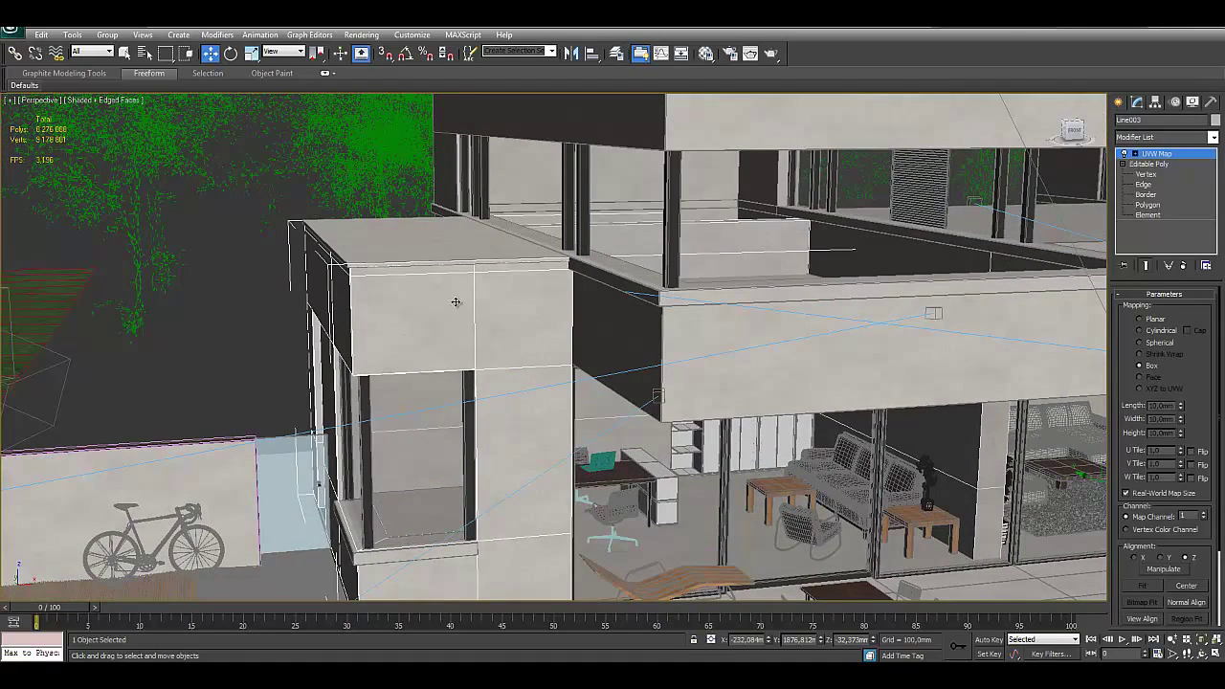
drag(456, 305, 458, 285)
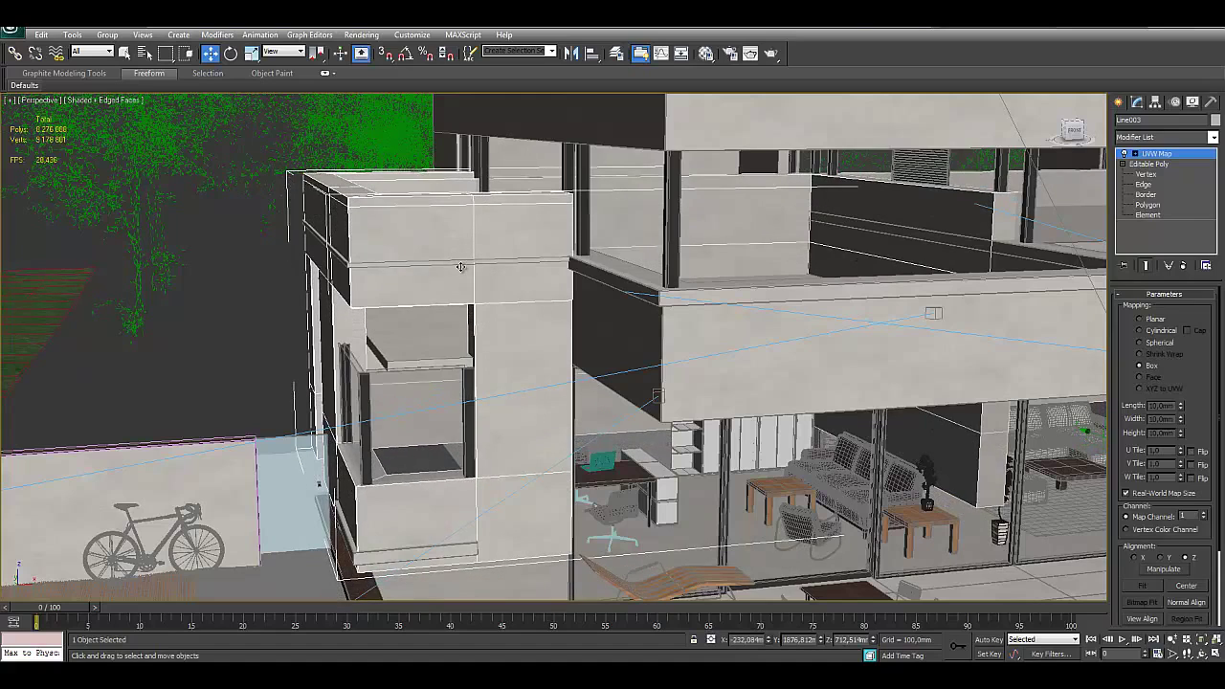
right_click(558, 278)
drag(536, 279, 477, 180)
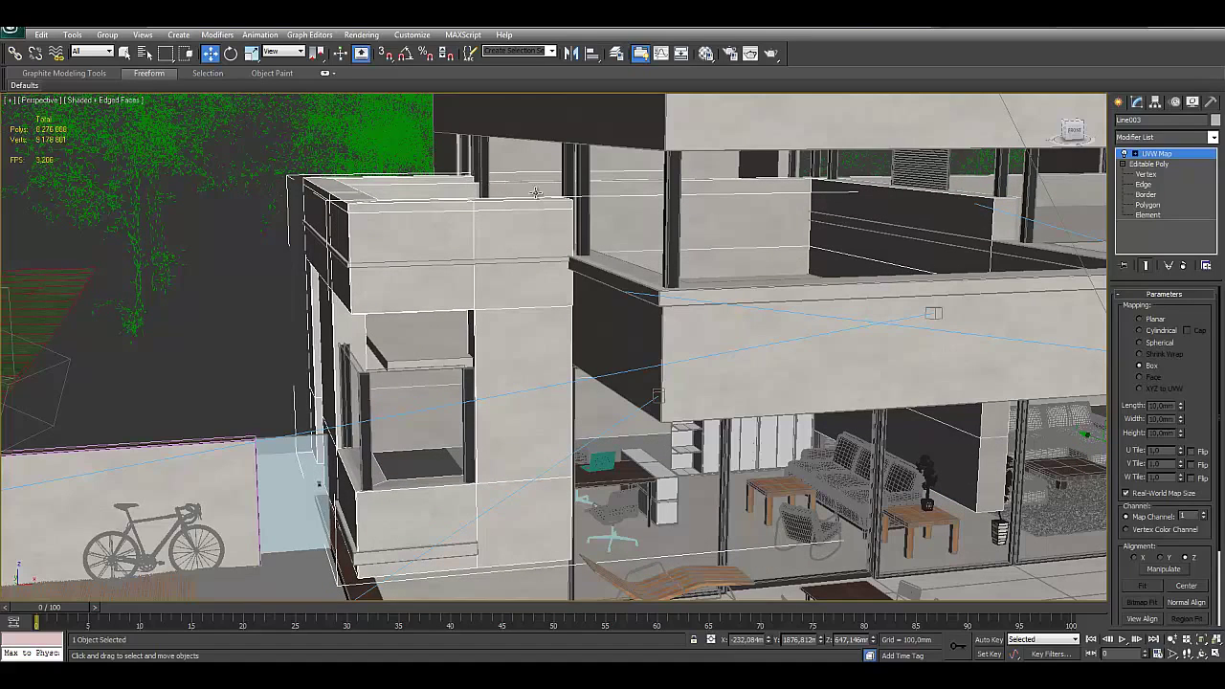
key(ctrl+z)
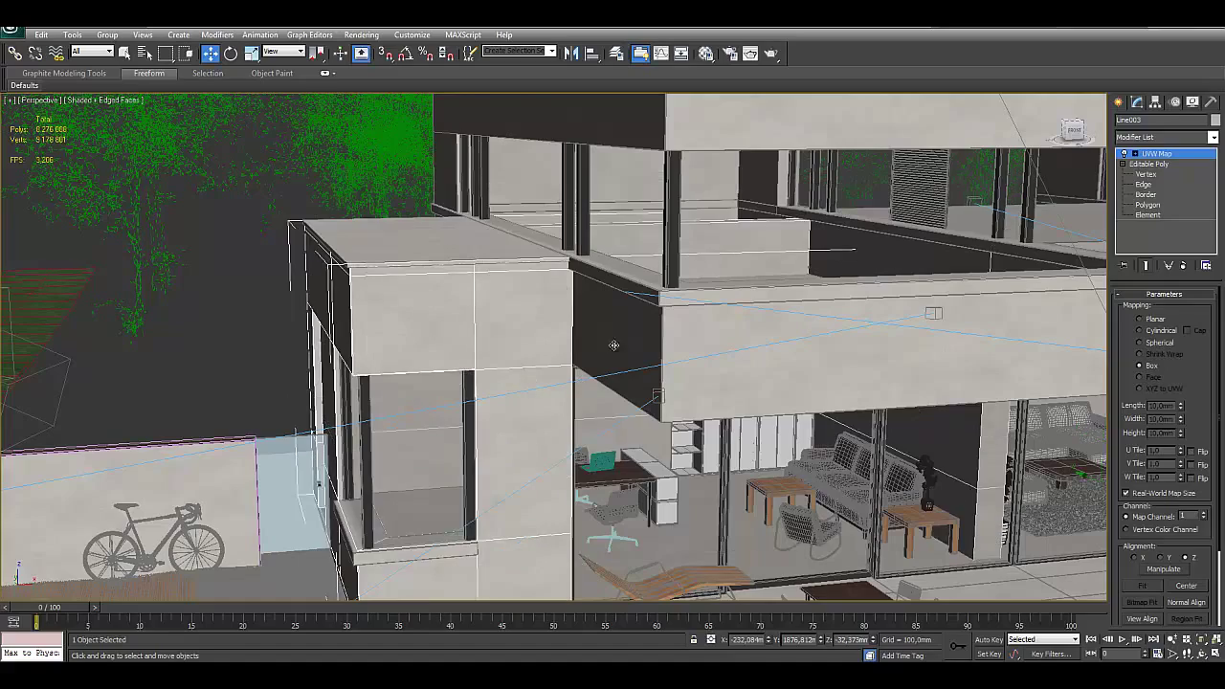
Step: Select the side block's window sill Line005, then the left wall block Line003
mouse_move(614, 344)
alt+middle_down()
mouse_move(621, 331)
mouse_move(588, 350)
alt+middle_up()
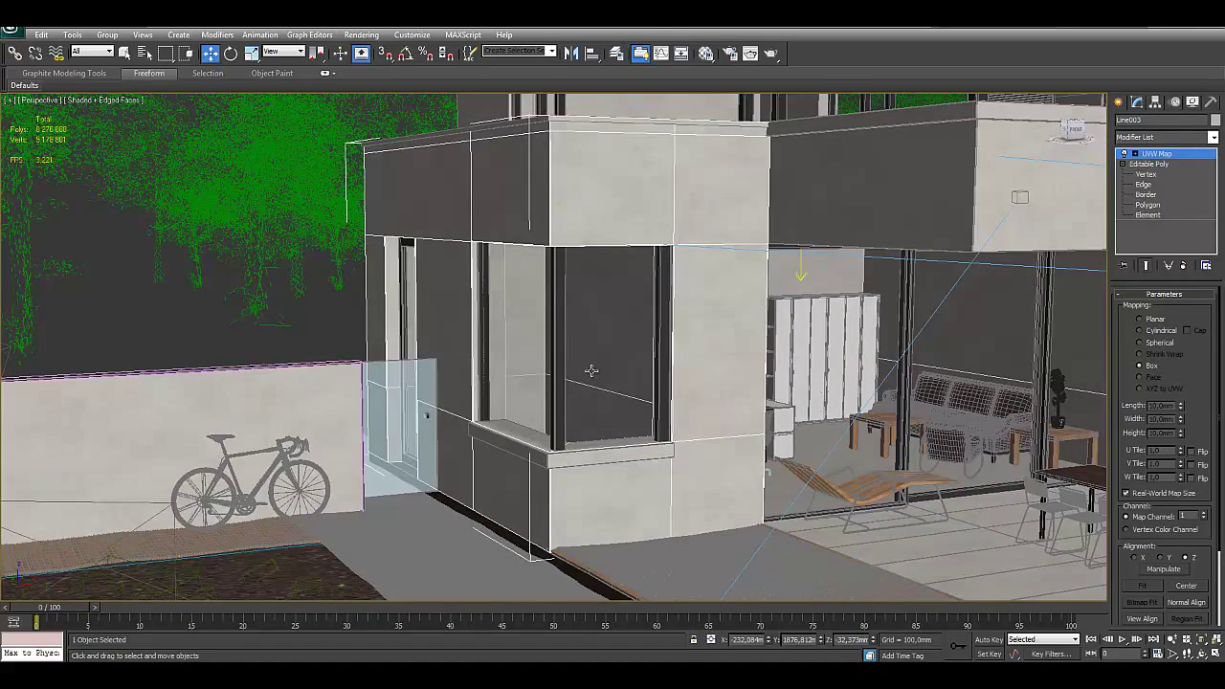
click(605, 451)
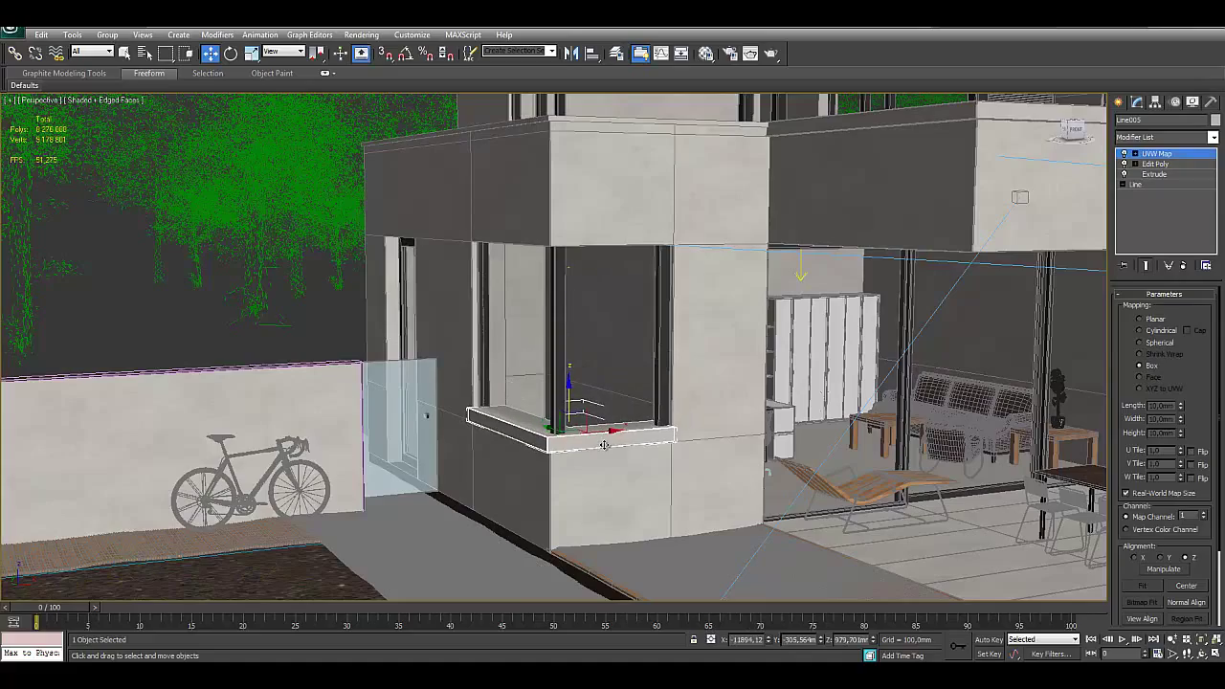
mouse_move(605, 445)
alt+middle_down()
mouse_move(708, 439)
mouse_move(566, 381)
alt+middle_up()
scroll(709, 438, down, 5)
scroll(566, 381, up, 3)
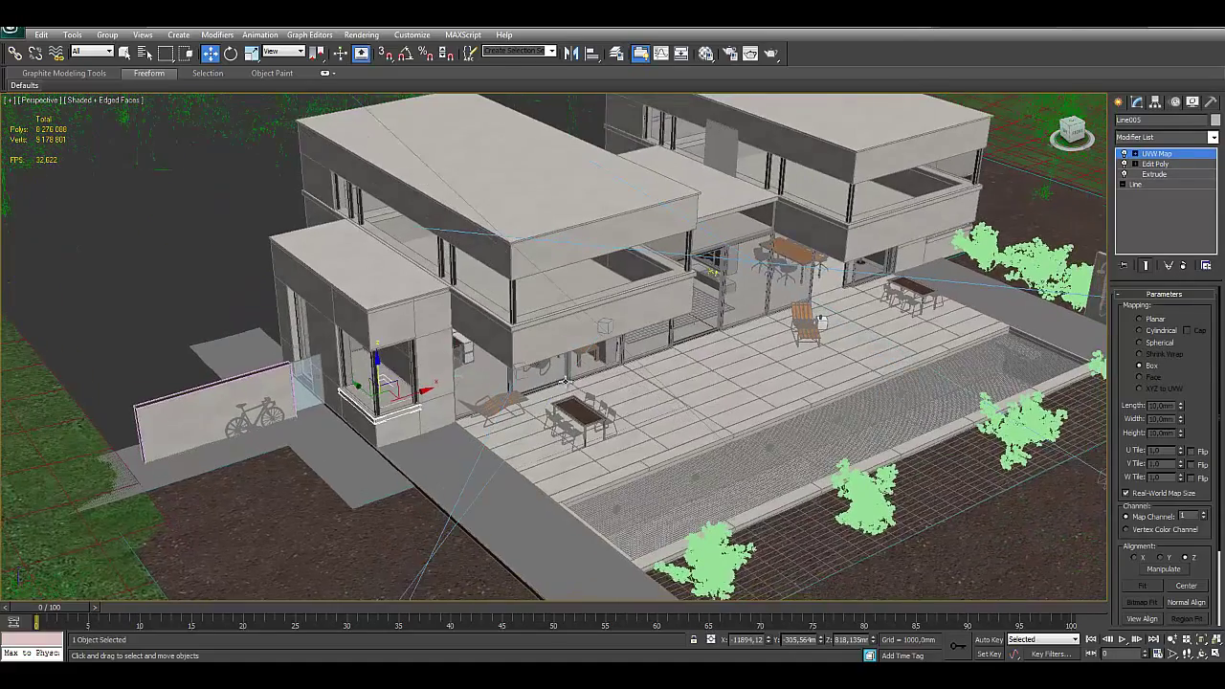
click(440, 326)
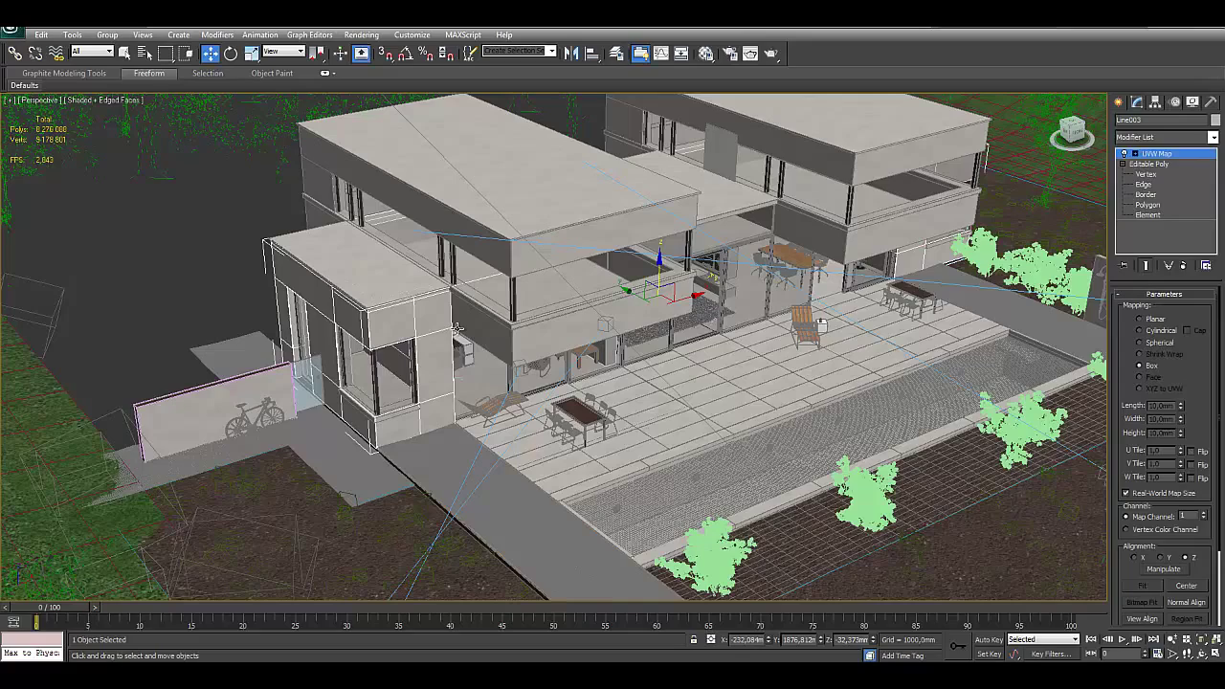
Step: Isolate wall block Line003 and orbit around it from raised, frontal and opposite angles
key(alt+q)
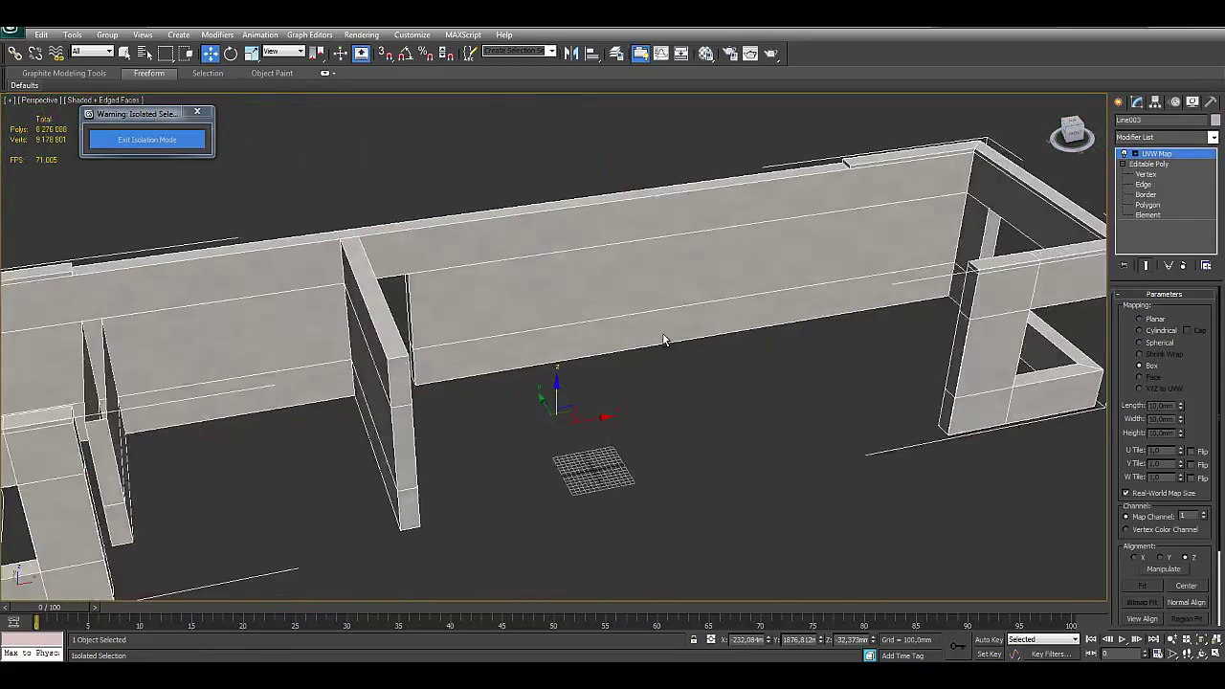
alt+middle_drag(671, 342, 579, 386)
scroll(586, 385, down, 3)
scroll(606, 383, up, 2)
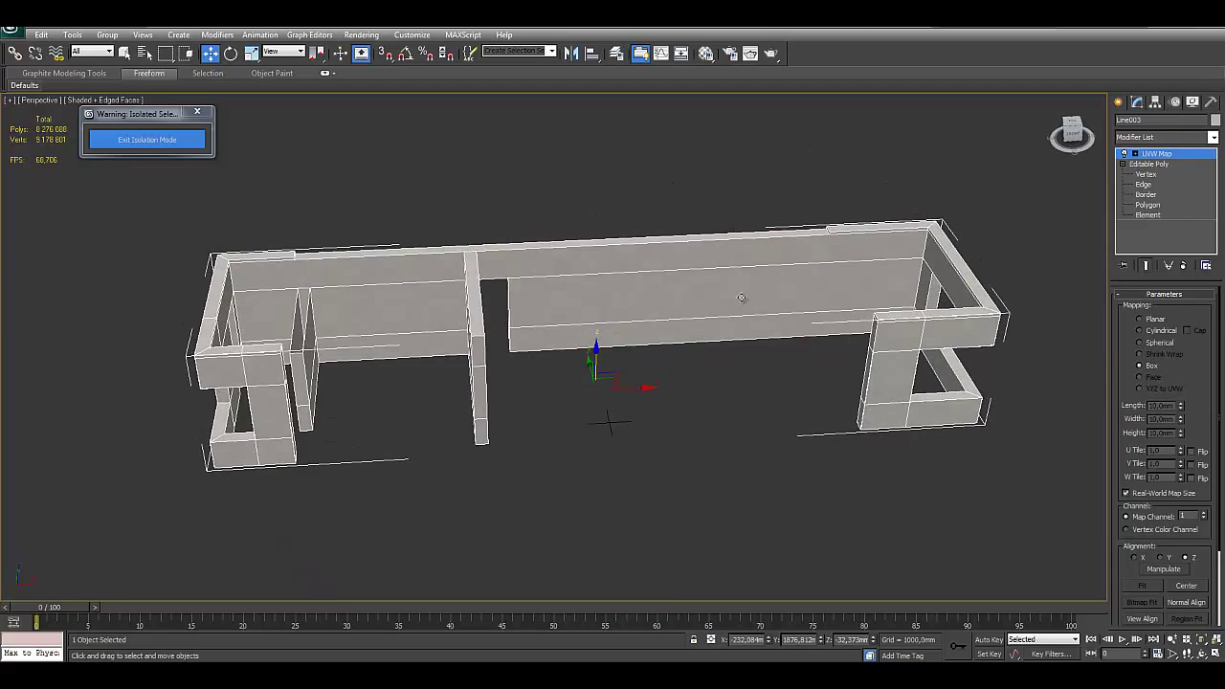
mouse_move(572, 427)
alt+middle_down()
mouse_move(542, 421)
mouse_move(544, 452)
alt+middle_up()
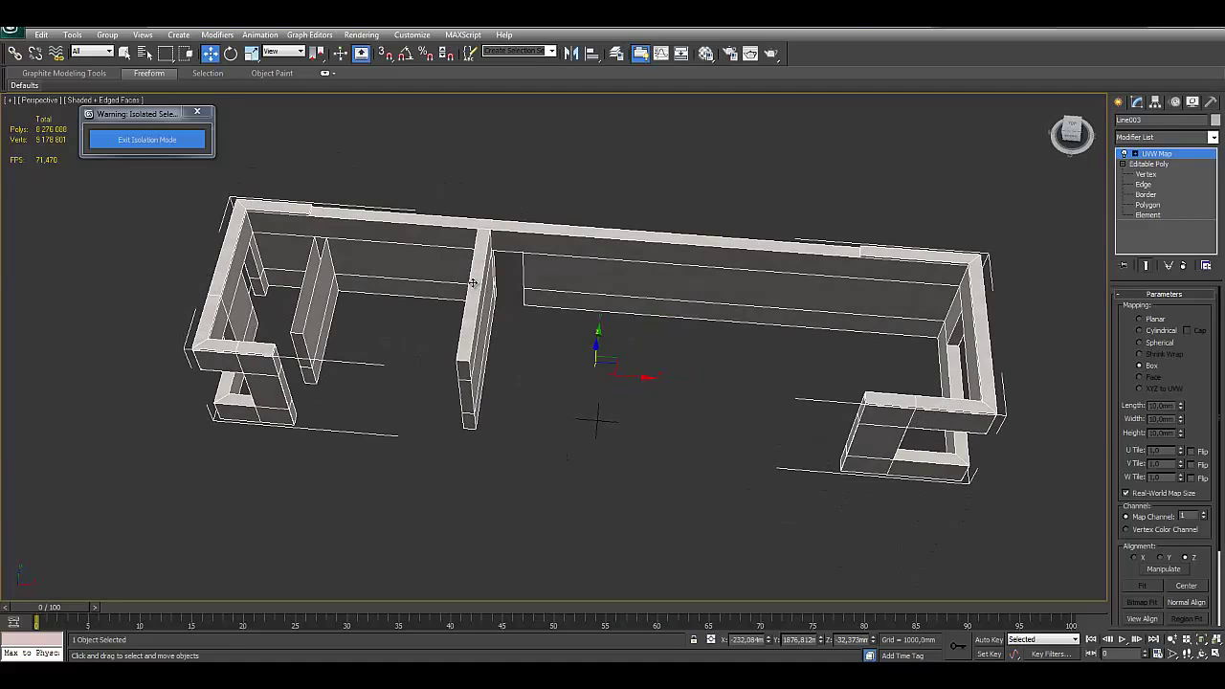
alt+middle_drag(425, 392, 416, 381)
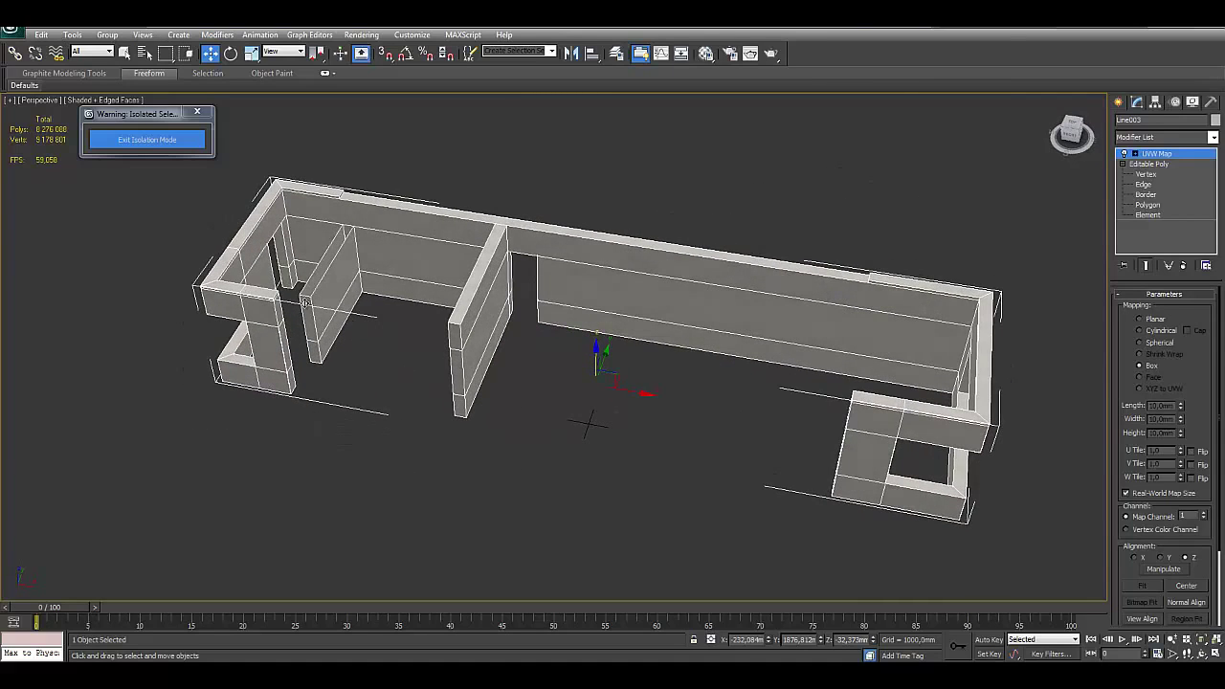
alt+middle_drag(340, 303, 323, 287)
alt+middle_drag(383, 246, 539, 368)
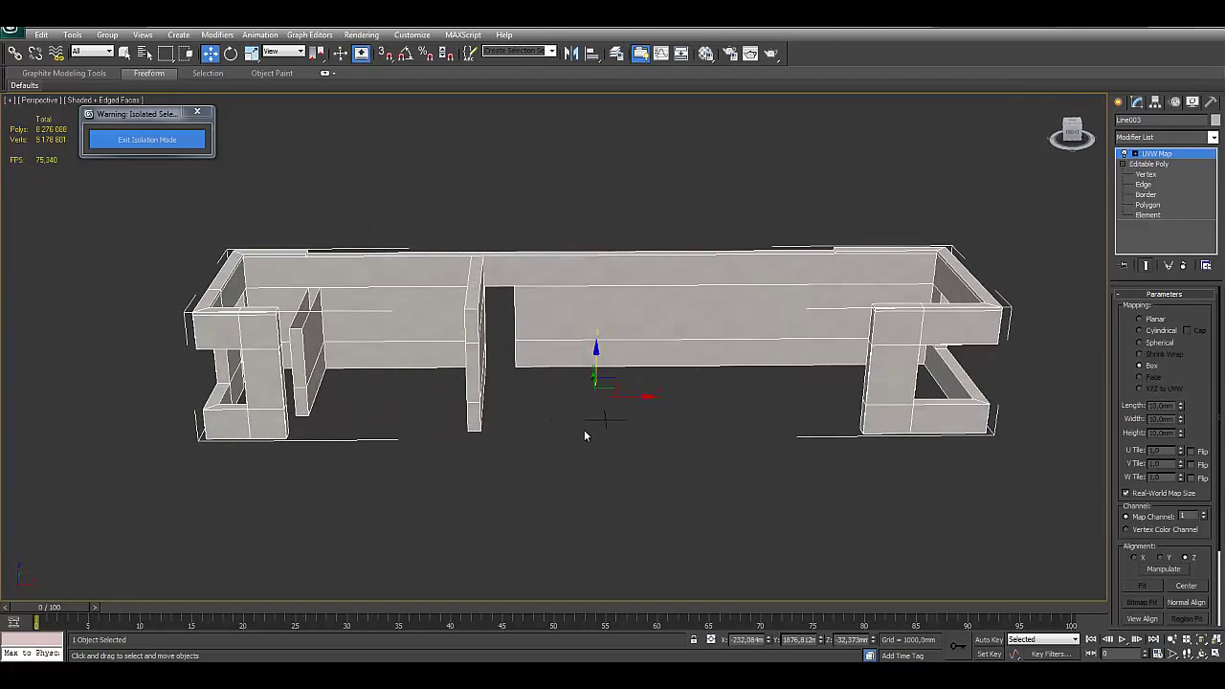
mouse_move(584, 430)
alt+middle_down()
mouse_move(648, 427)
mouse_move(631, 430)
alt+middle_up()
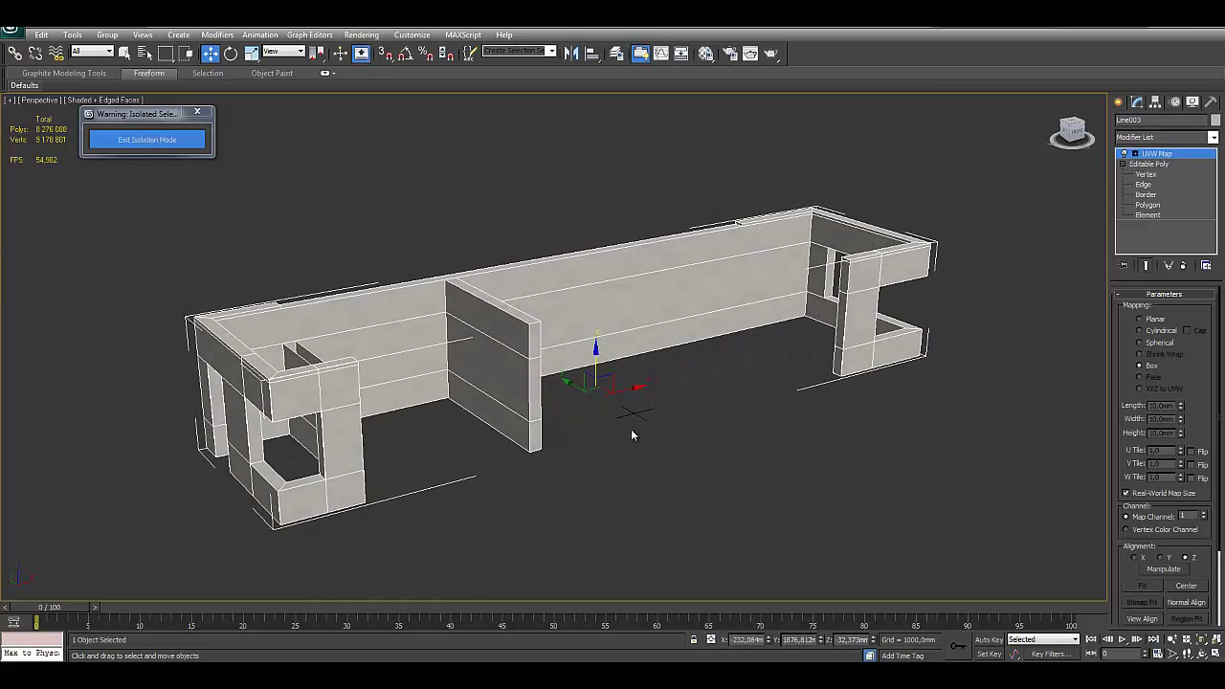
alt+middle_drag(888, 352, 798, 341)
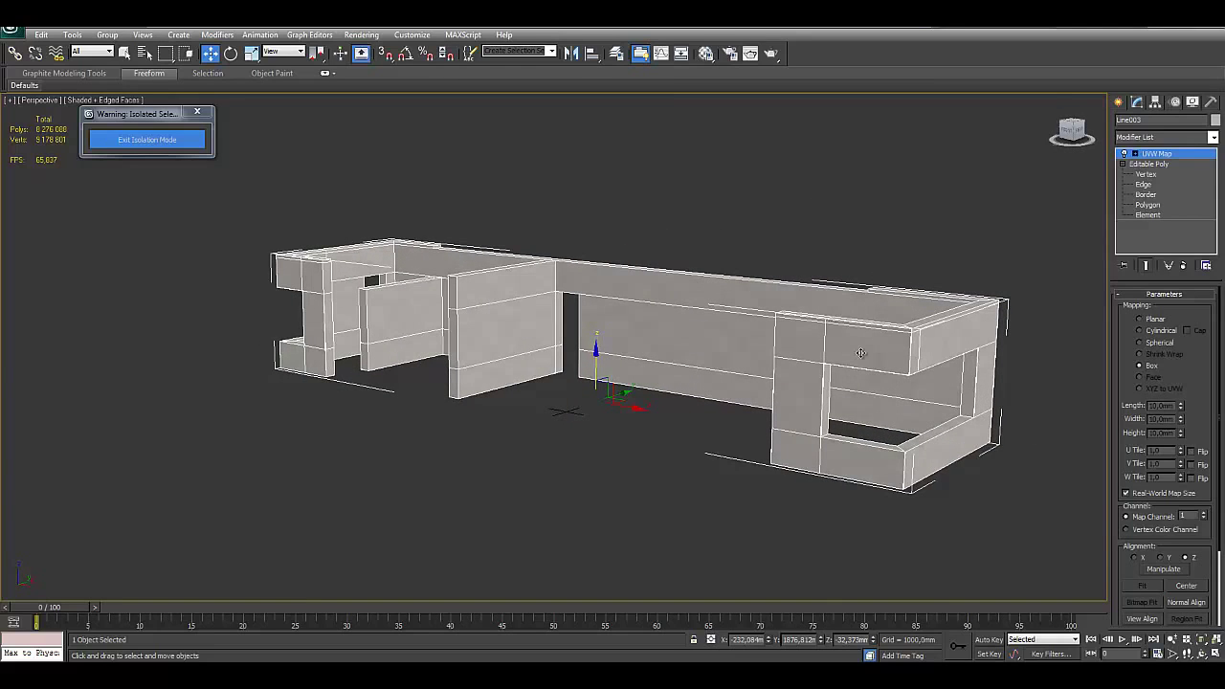
alt+middle_drag(861, 354, 842, 383)
Step: At Polygon level, select only the long wall's front faces
click(1148, 205)
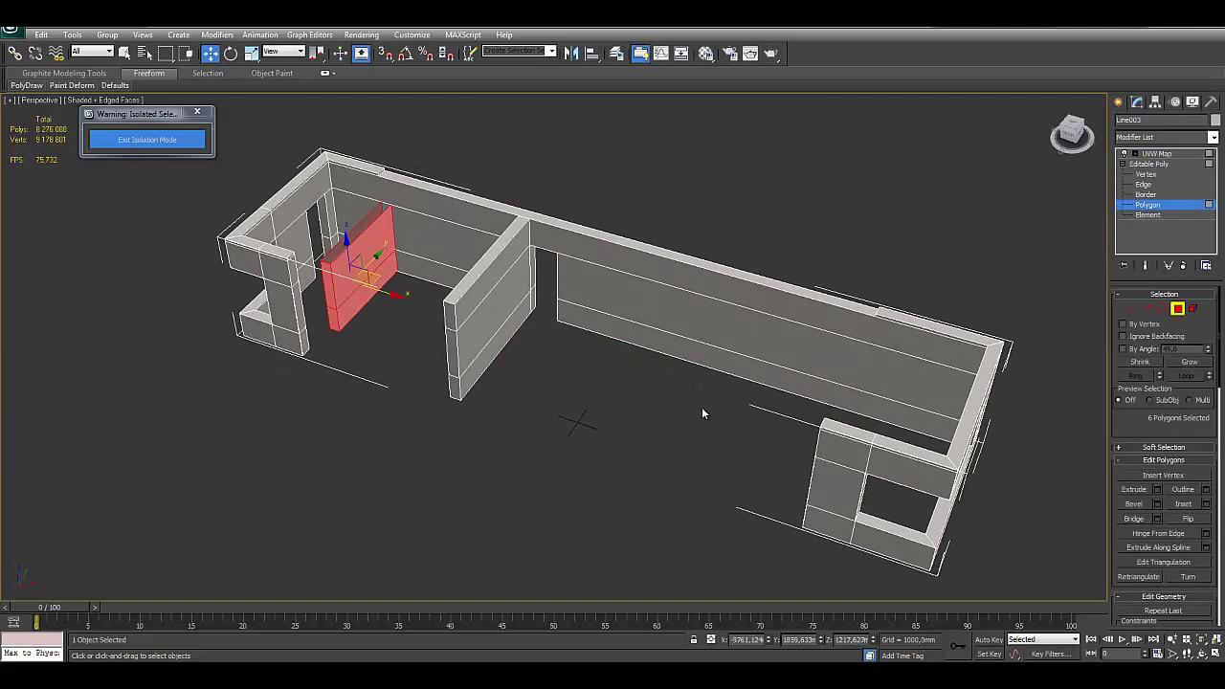
click(760, 224)
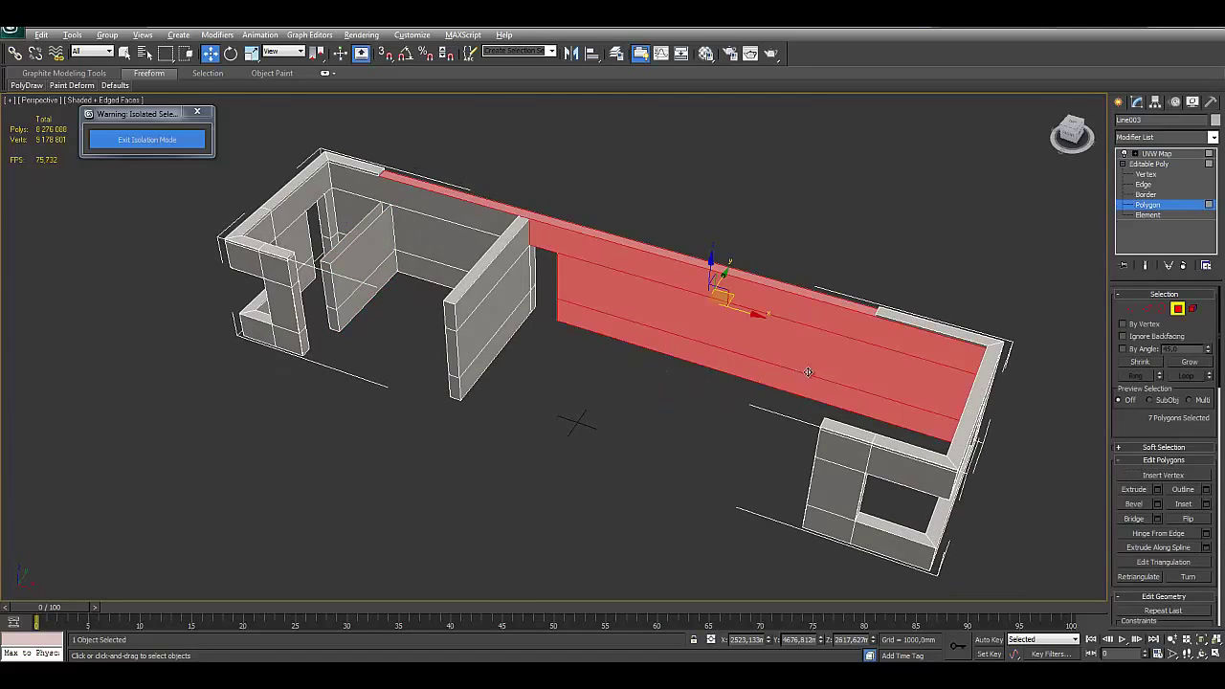
alt+middle_drag(808, 371, 713, 383)
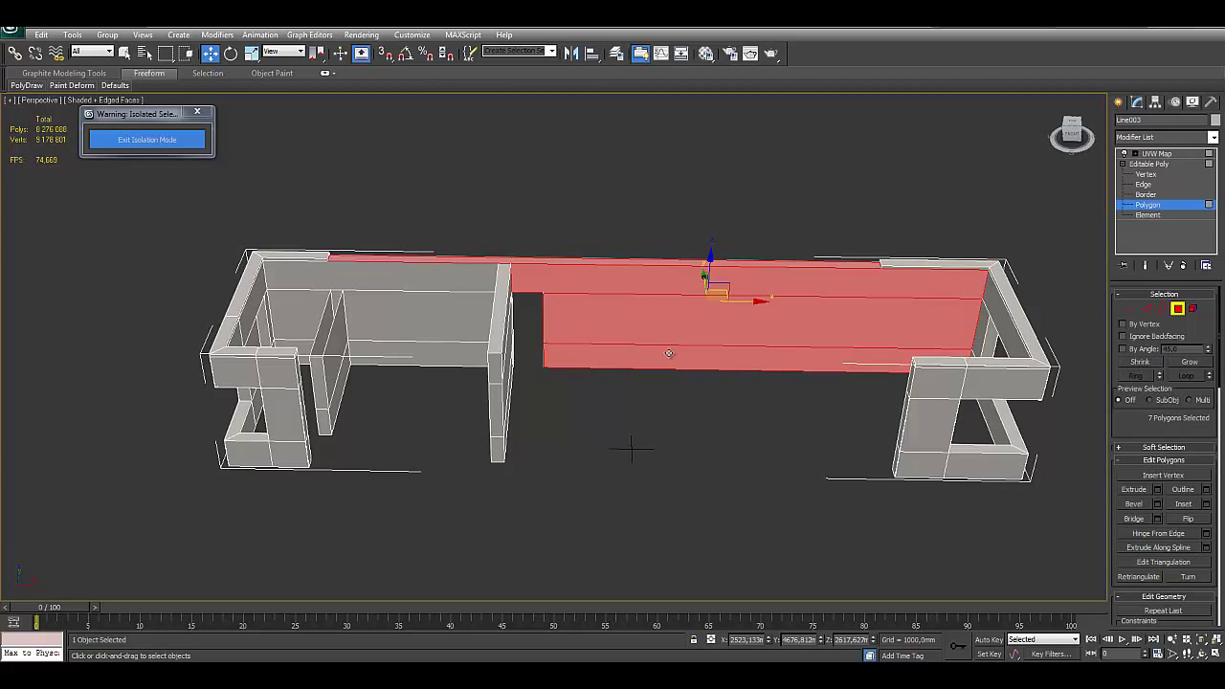
click(681, 303)
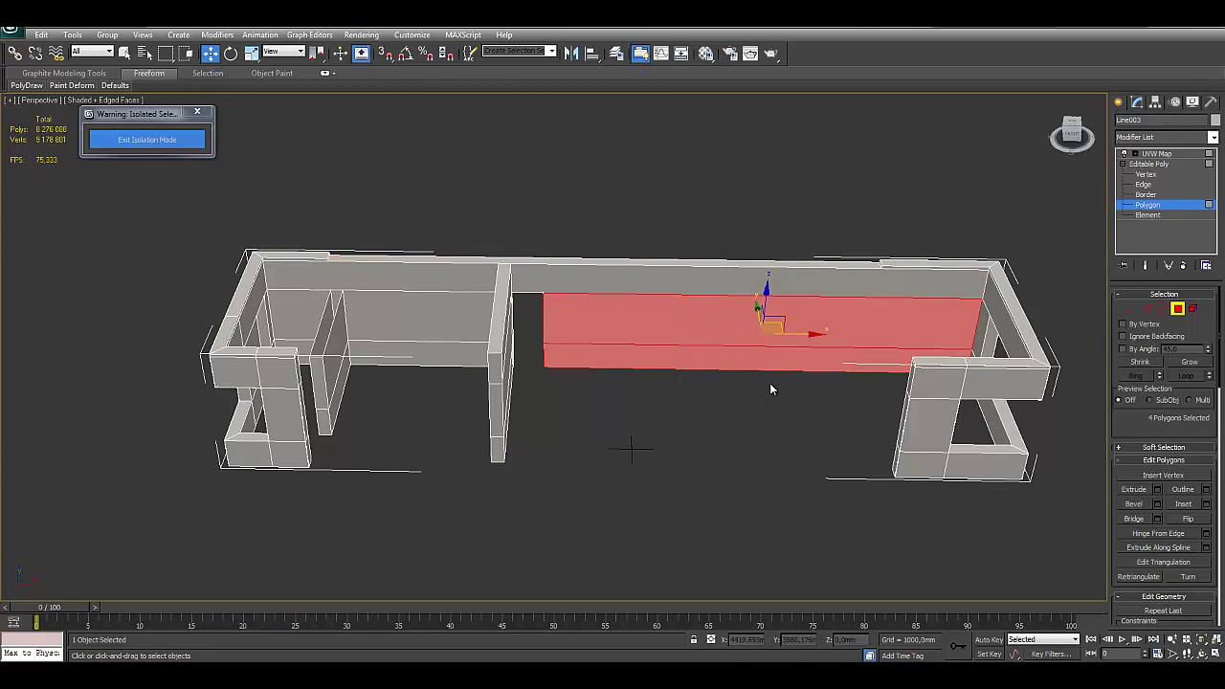
mouse_move(769, 383)
alt+middle_down()
mouse_move(775, 357)
mouse_move(878, 371)
mouse_move(763, 369)
alt+middle_up()
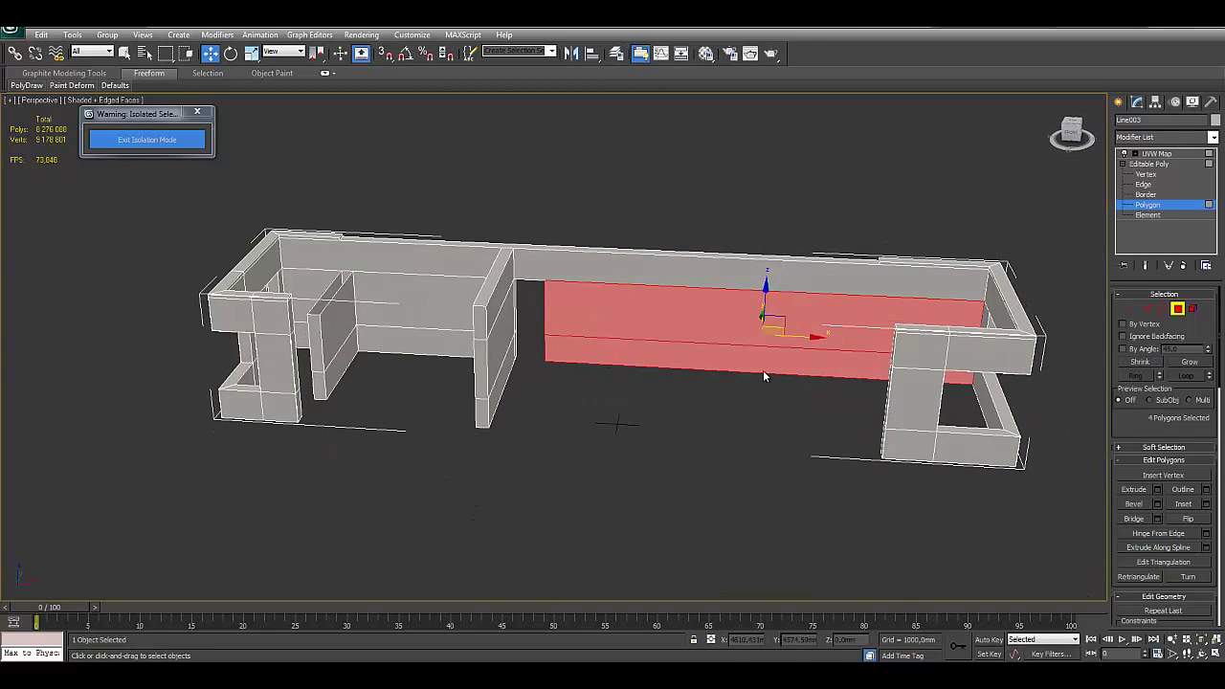
Step: In the four-view layout, QuickSlice a vertical cut across the long wall
key(alt+w)
key(alt+w)
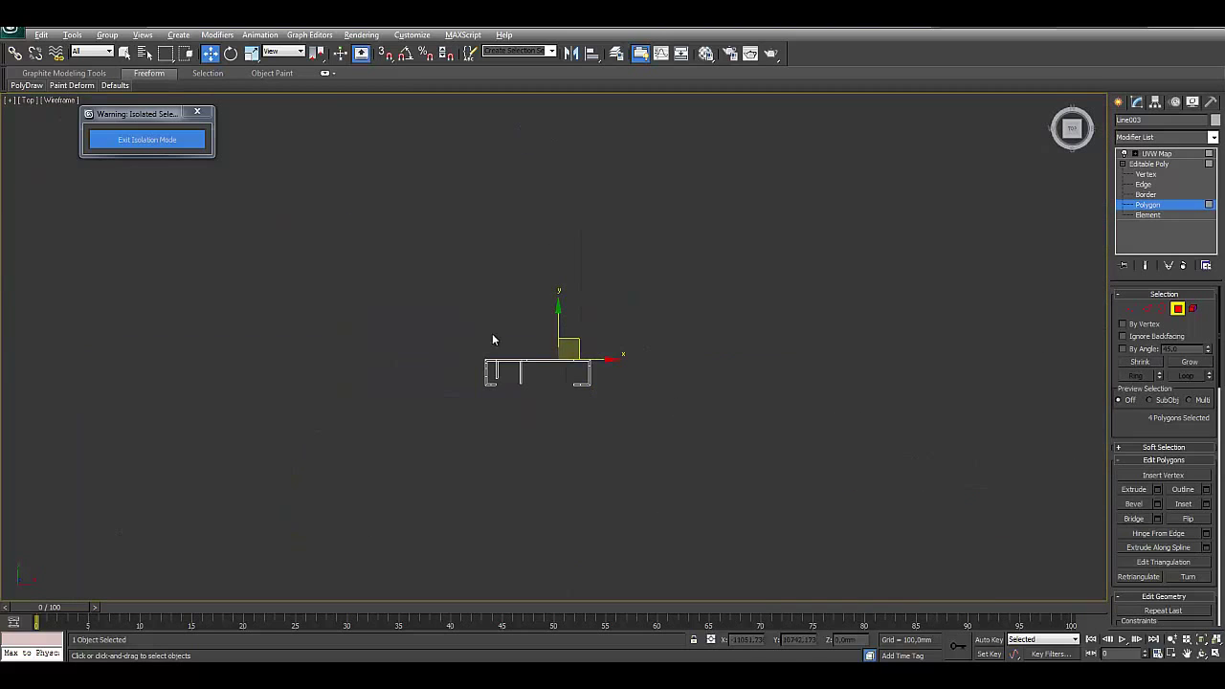
scroll(492, 333, up, 5)
scroll(727, 445, down, 4)
scroll(788, 387, down, 1)
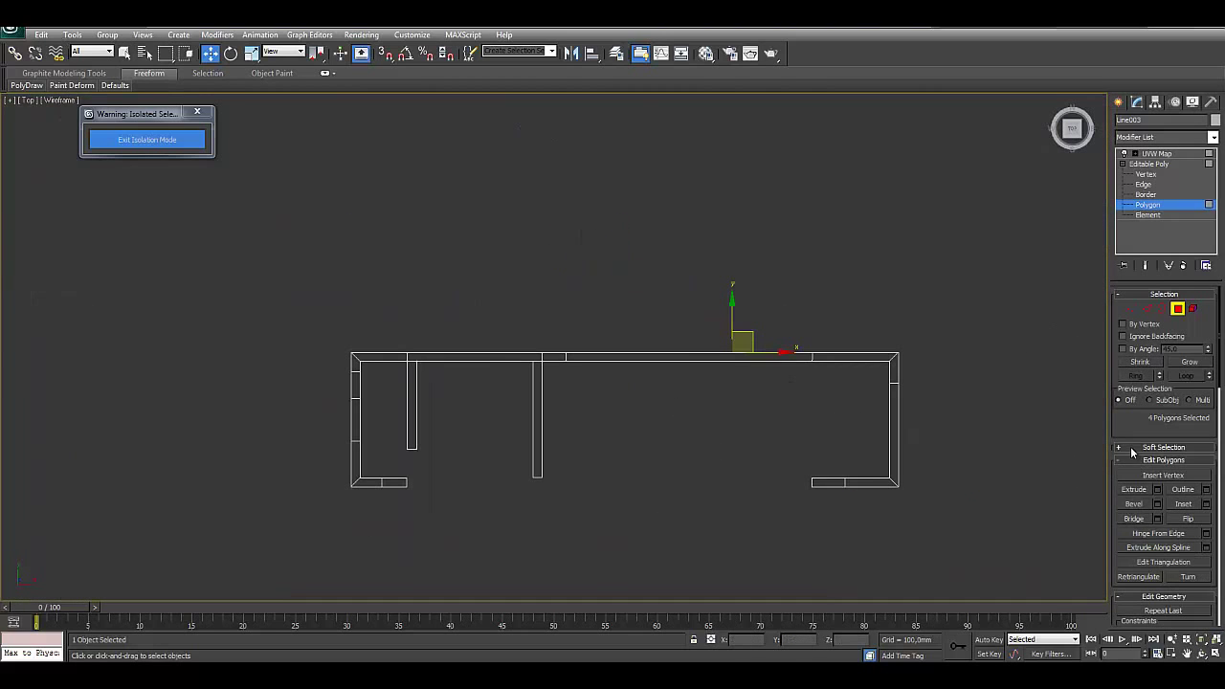
scroll(1134, 469, down, 1)
scroll(1139, 517, down, 3)
scroll(1143, 560, down, 1)
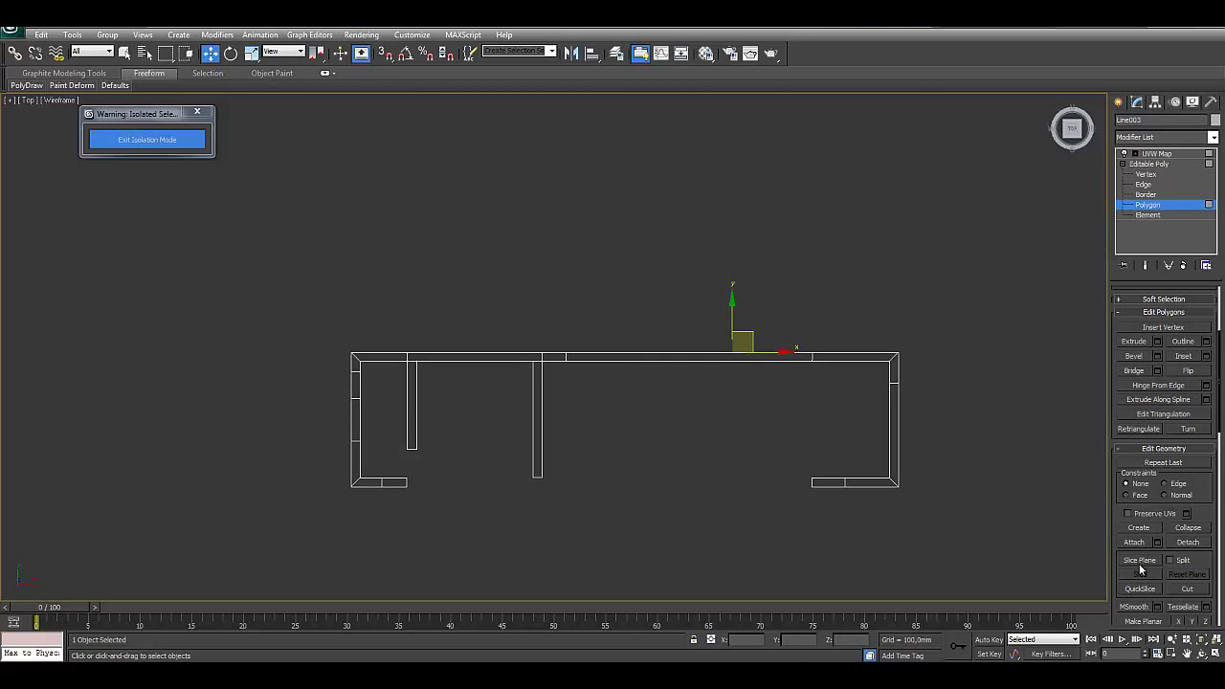
click(1140, 561)
click(1140, 561)
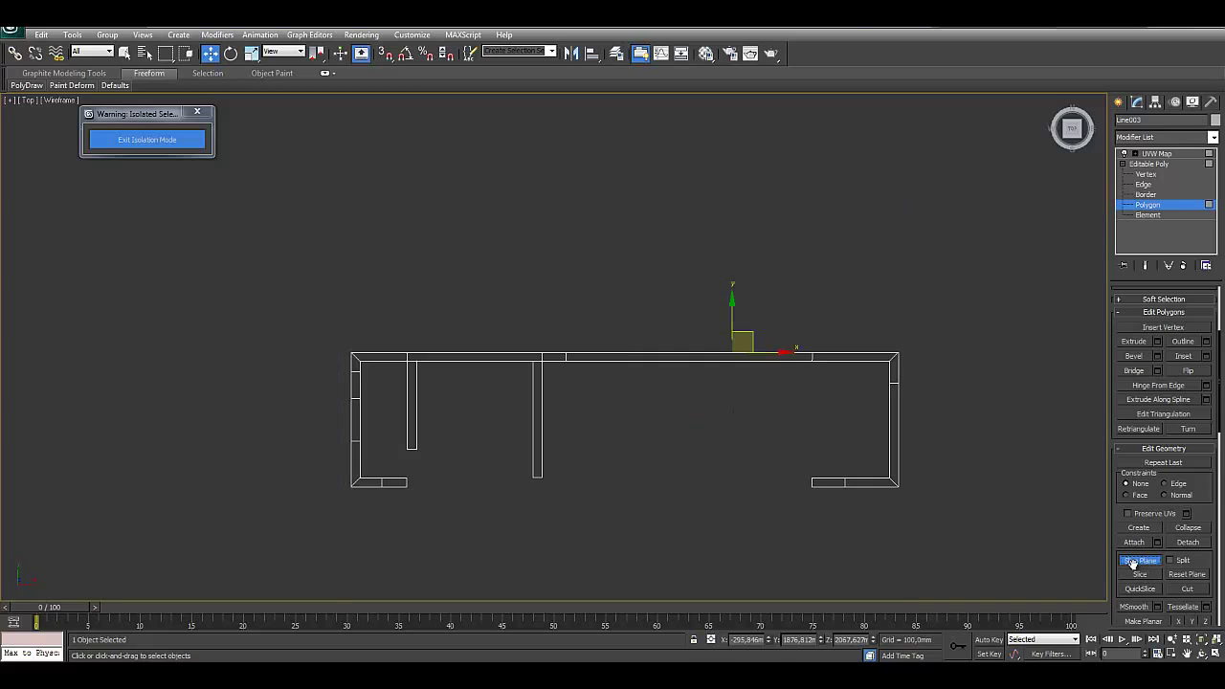
click(1140, 588)
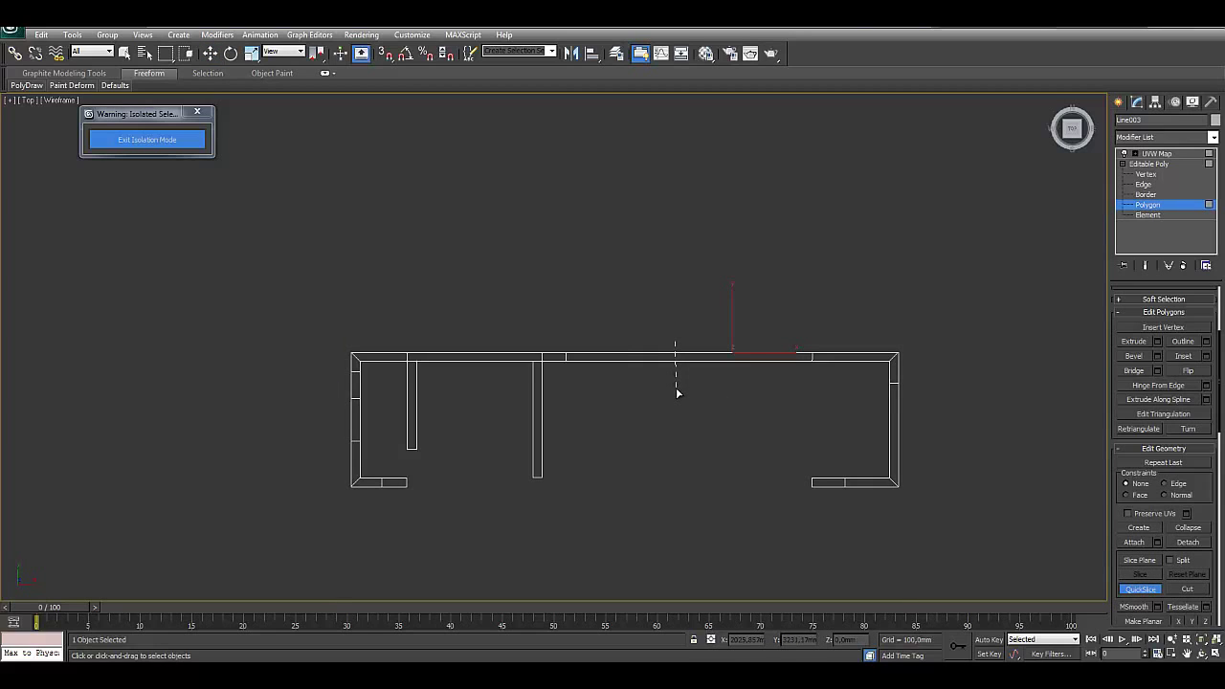
click(675, 394)
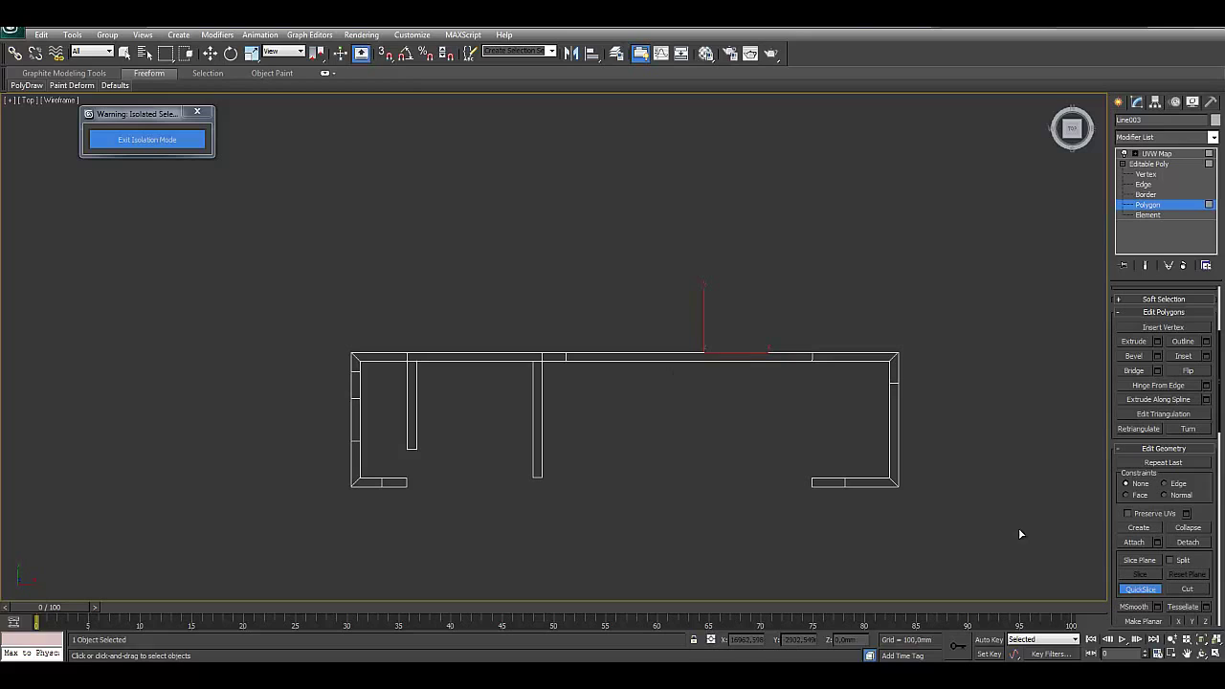
right_click(756, 421)
Step: Rotate the slice plane to vertical and move it right across the long wall
click(1140, 561)
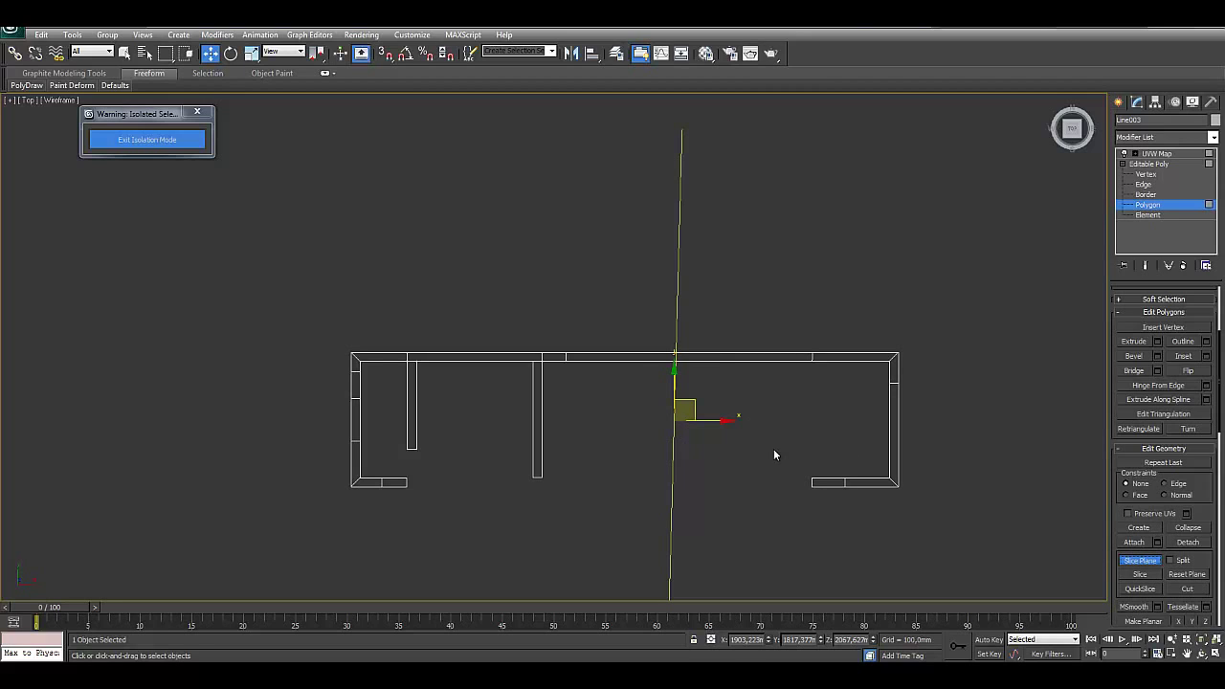
key(e)
drag(704, 380, 699, 383)
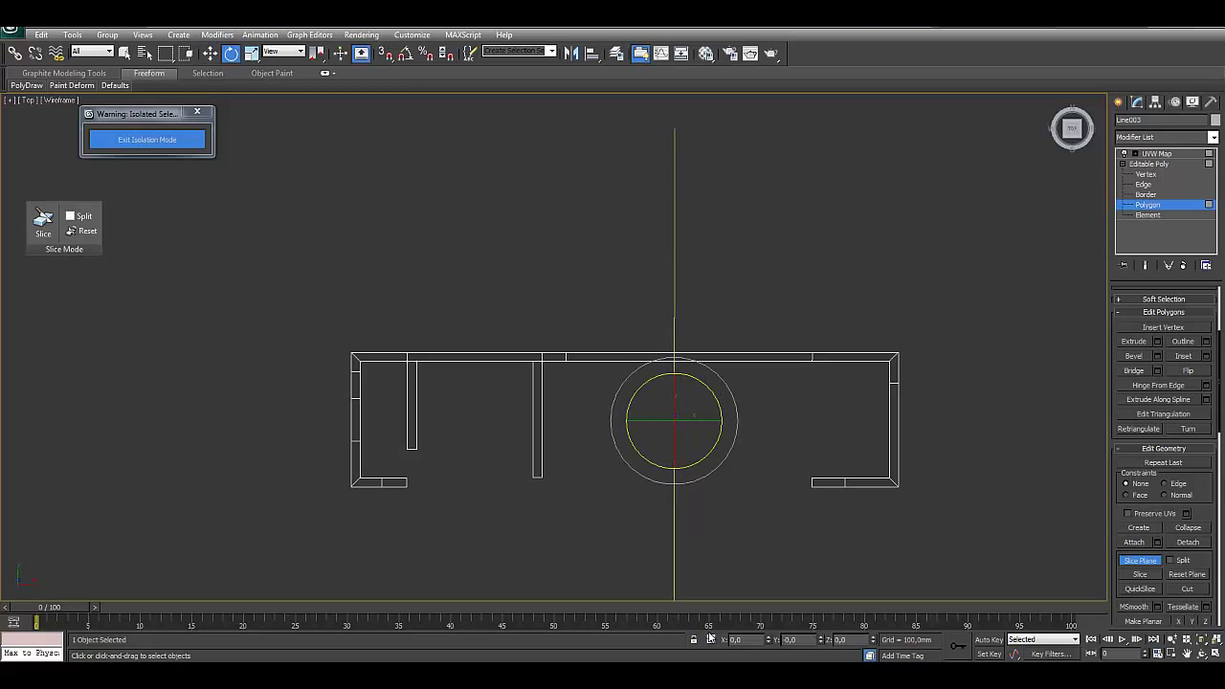
scroll(725, 403, up, 2)
middle_drag(724, 404, 686, 375)
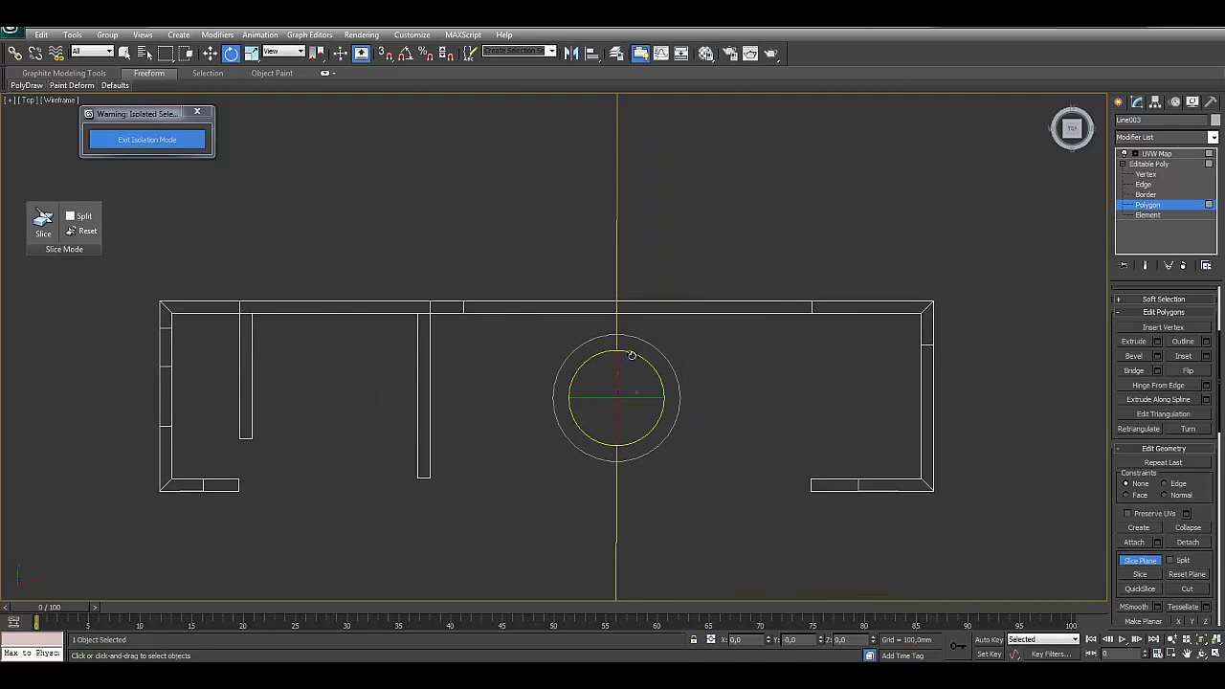
drag(631, 356, 632, 358)
key(w)
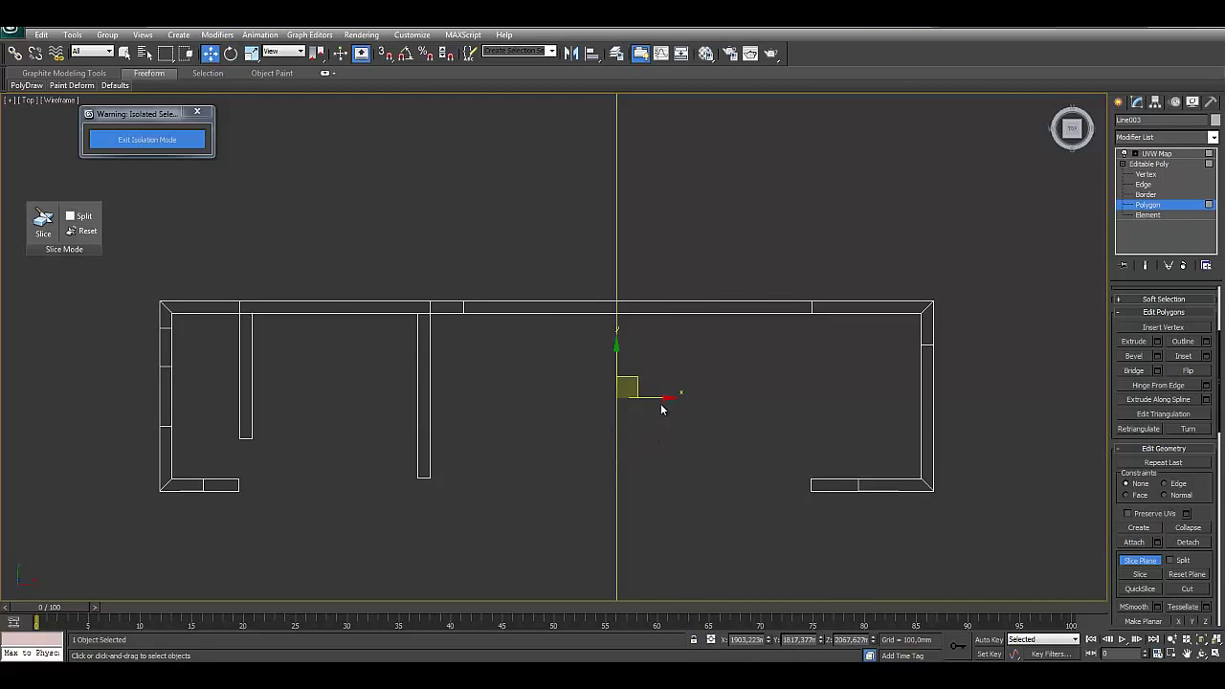
drag(661, 404, 733, 399)
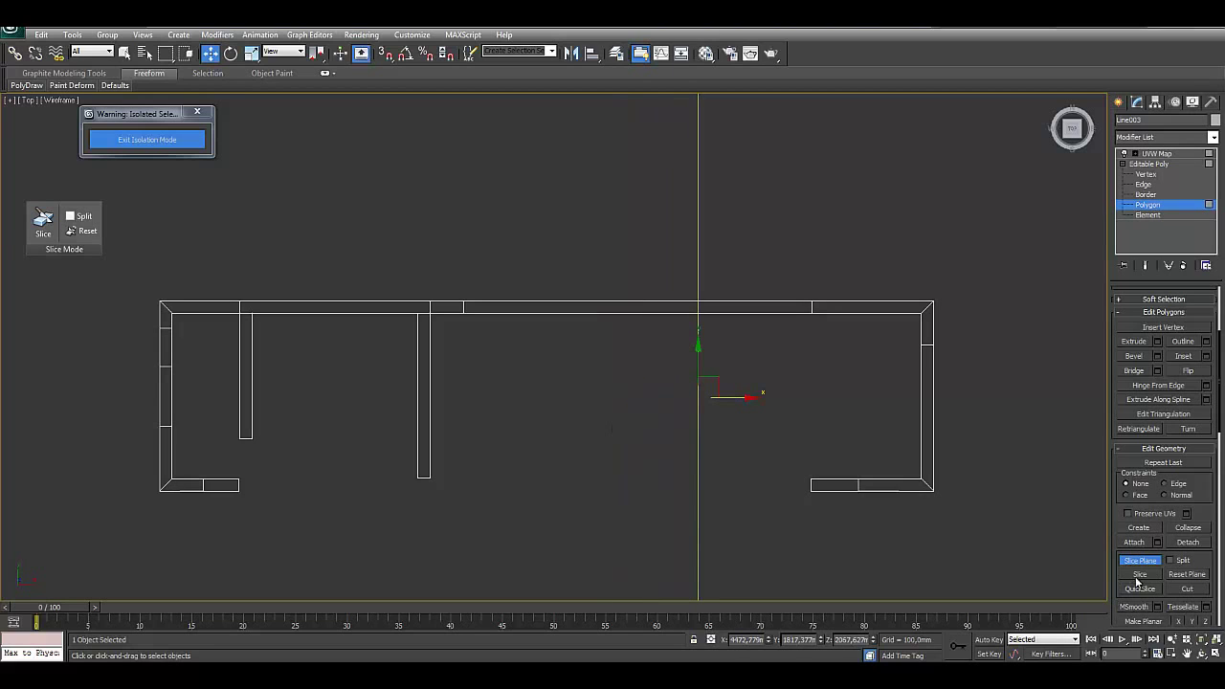
Step: Turn off the slice plane and delete one long-wall face to open a hole
click(1143, 561)
key(alt+w)
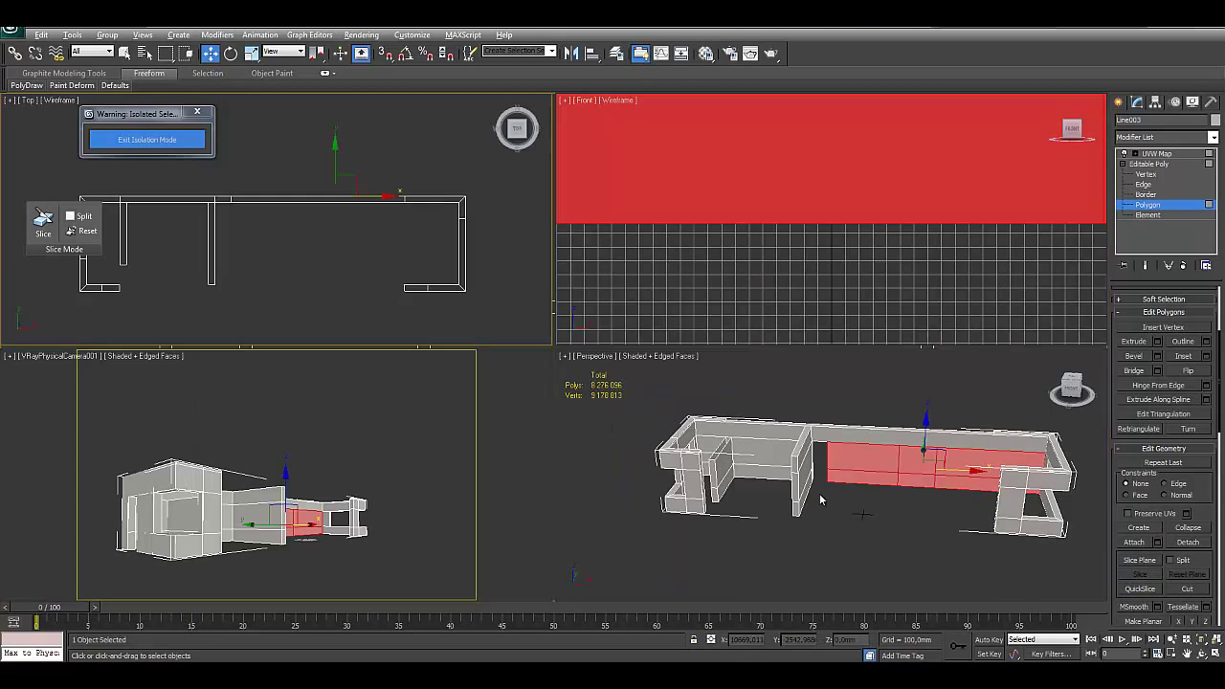
key(alt+w)
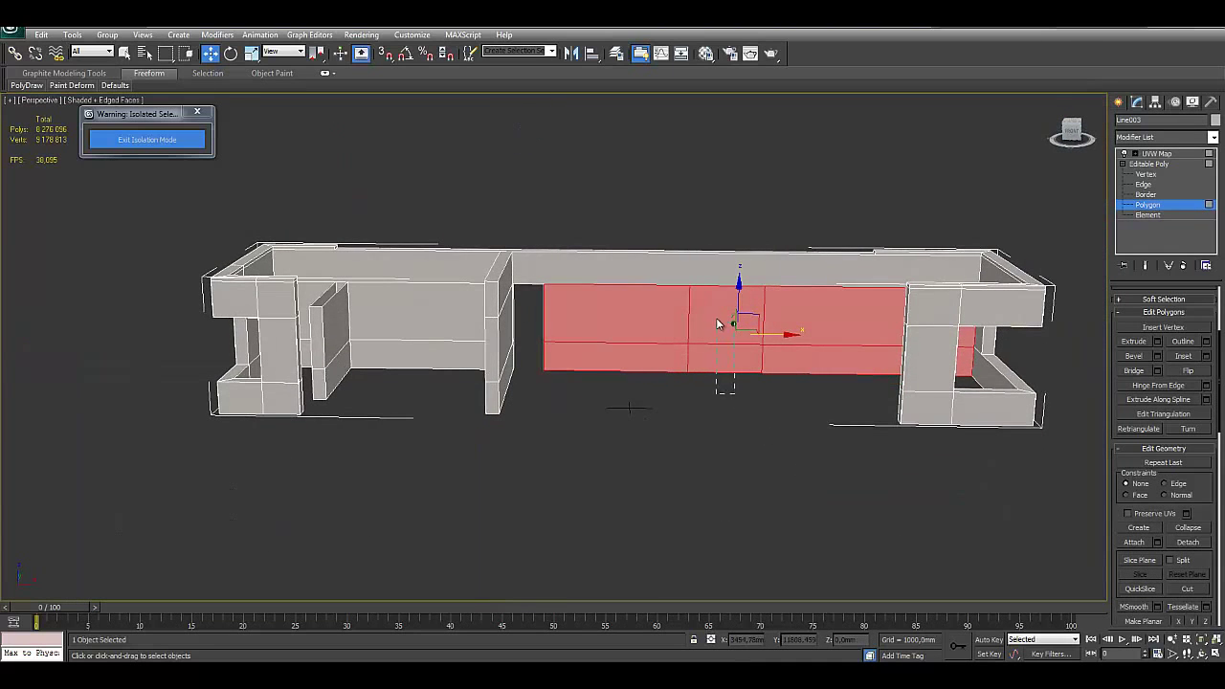
click(742, 354)
mouse_move(840, 383)
alt+middle_down()
mouse_move(785, 379)
mouse_move(783, 403)
alt+middle_up()
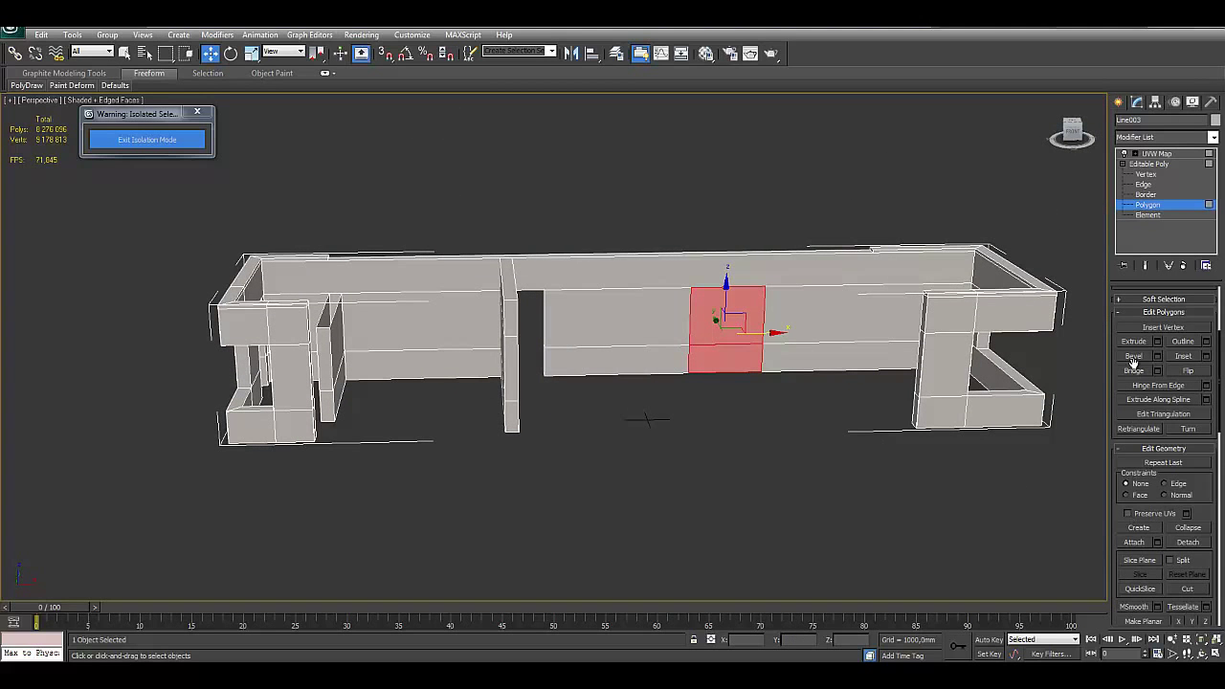
key(Delete)
mouse_move(755, 378)
alt+middle_down()
mouse_move(724, 386)
mouse_move(798, 351)
mouse_move(848, 369)
mouse_move(830, 392)
alt+middle_up()
Step: Check the strip and back wall faces, return to object level, and exit isolation
click(725, 373)
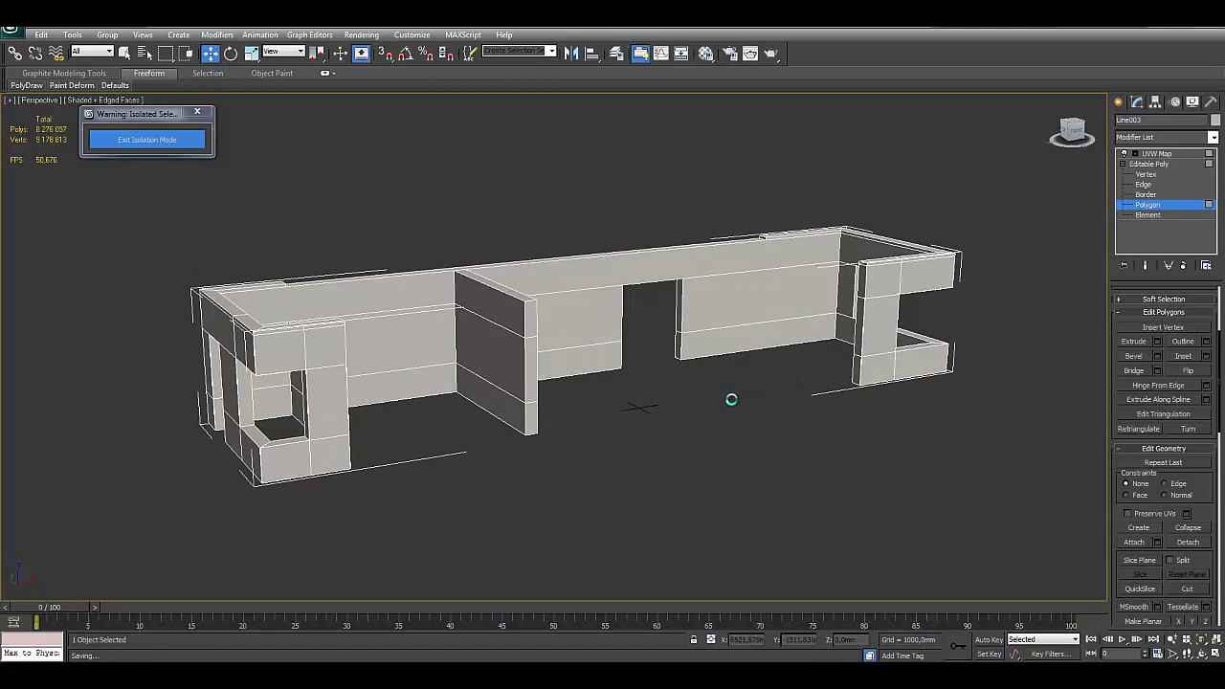
click(681, 398)
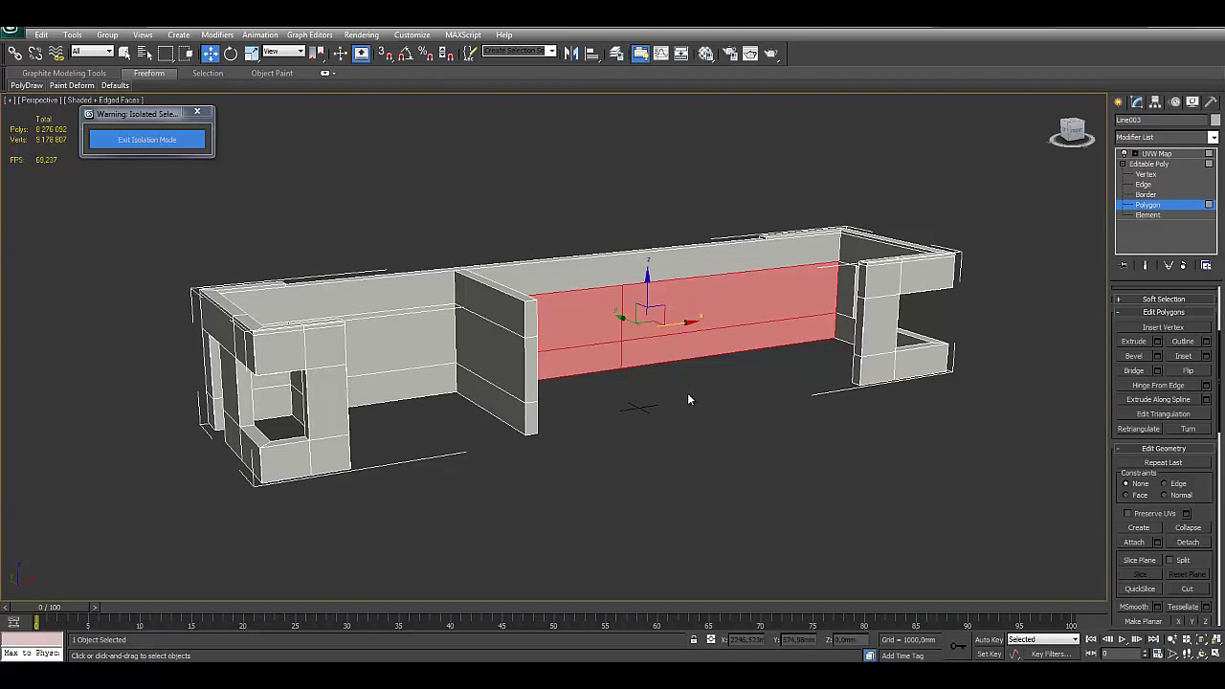
mouse_move(691, 388)
alt+middle_down()
mouse_move(679, 390)
mouse_move(1041, 242)
alt+middle_up()
click(1147, 205)
alt+middle_drag(727, 325, 823, 327)
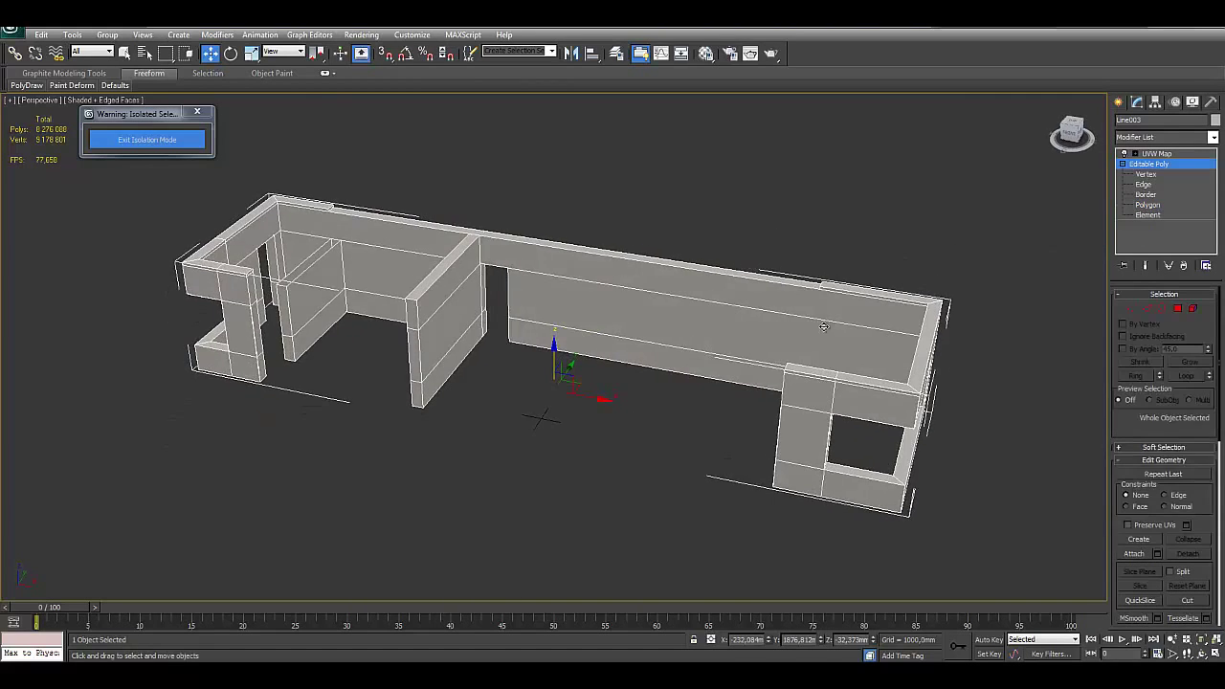
alt+middle_drag(783, 449, 736, 416)
scroll(791, 446, down, 2)
click(159, 141)
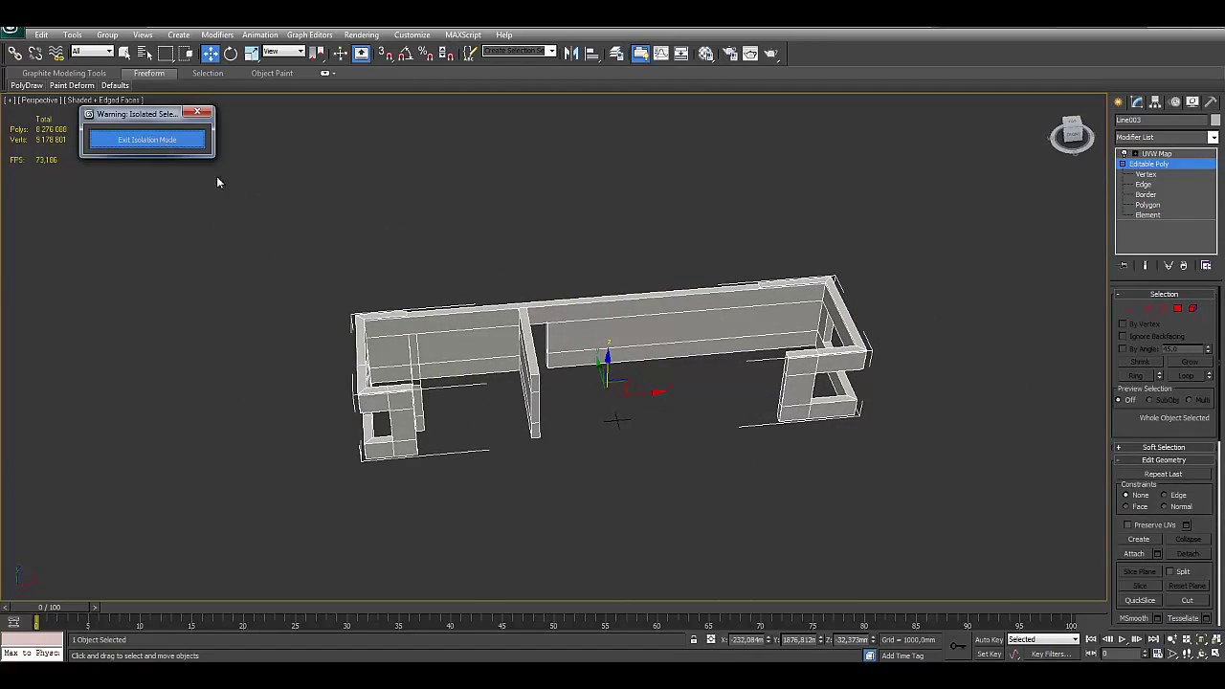
Step: Zoom to eye level facing the house and select the shelving unit group
scroll(475, 343, up, 2)
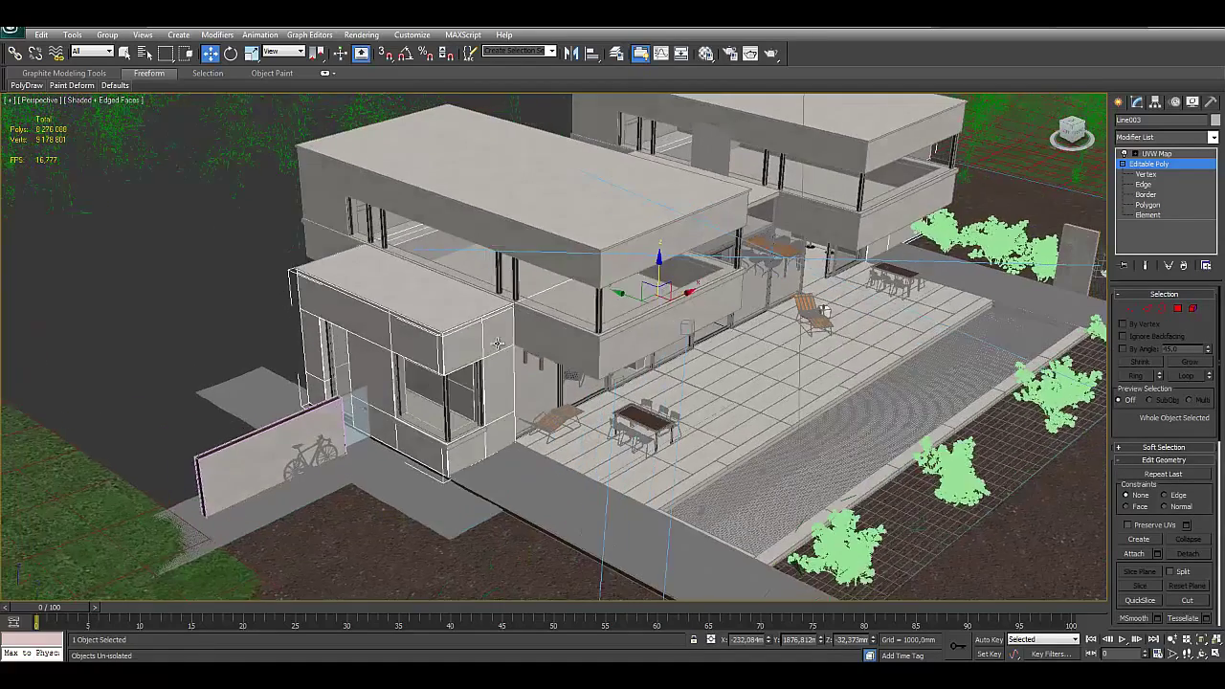
alt+middle_drag(474, 343, 483, 345)
scroll(507, 390, up, 2)
scroll(507, 390, up, 2)
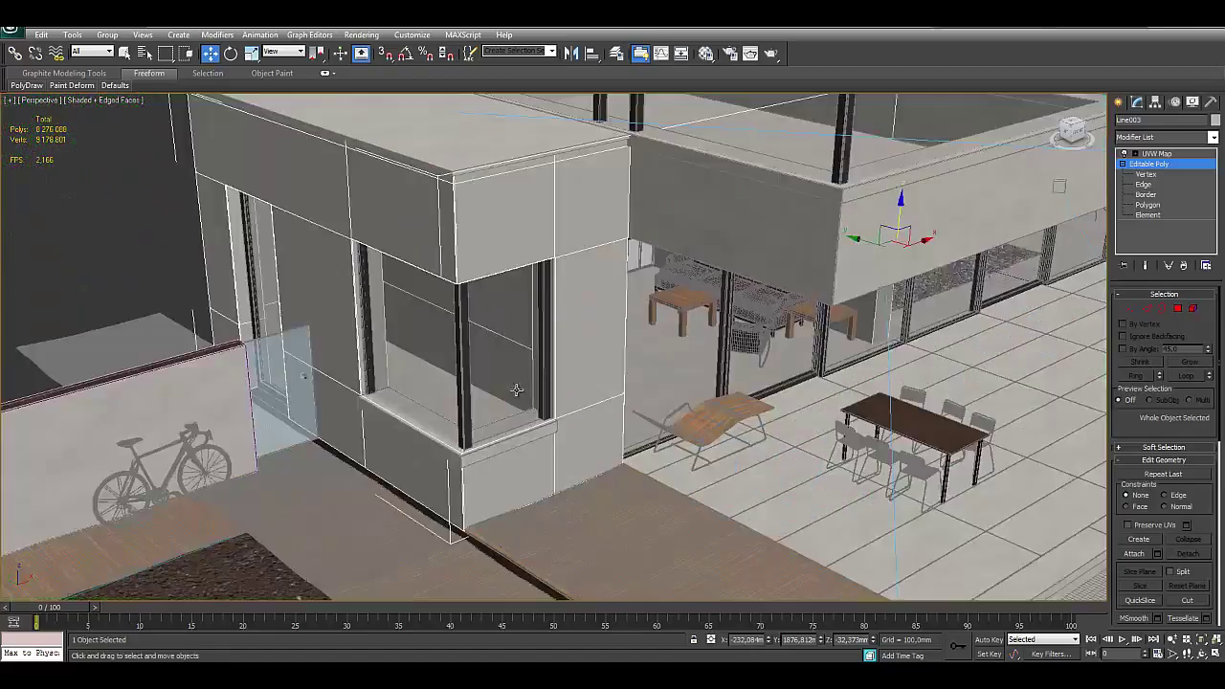
scroll(460, 383, up, 2)
scroll(383, 374, up, 1)
scroll(294, 357, up, 2)
mouse_move(294, 357)
alt+middle_down()
mouse_move(501, 317)
mouse_move(479, 394)
mouse_move(556, 385)
alt+middle_up()
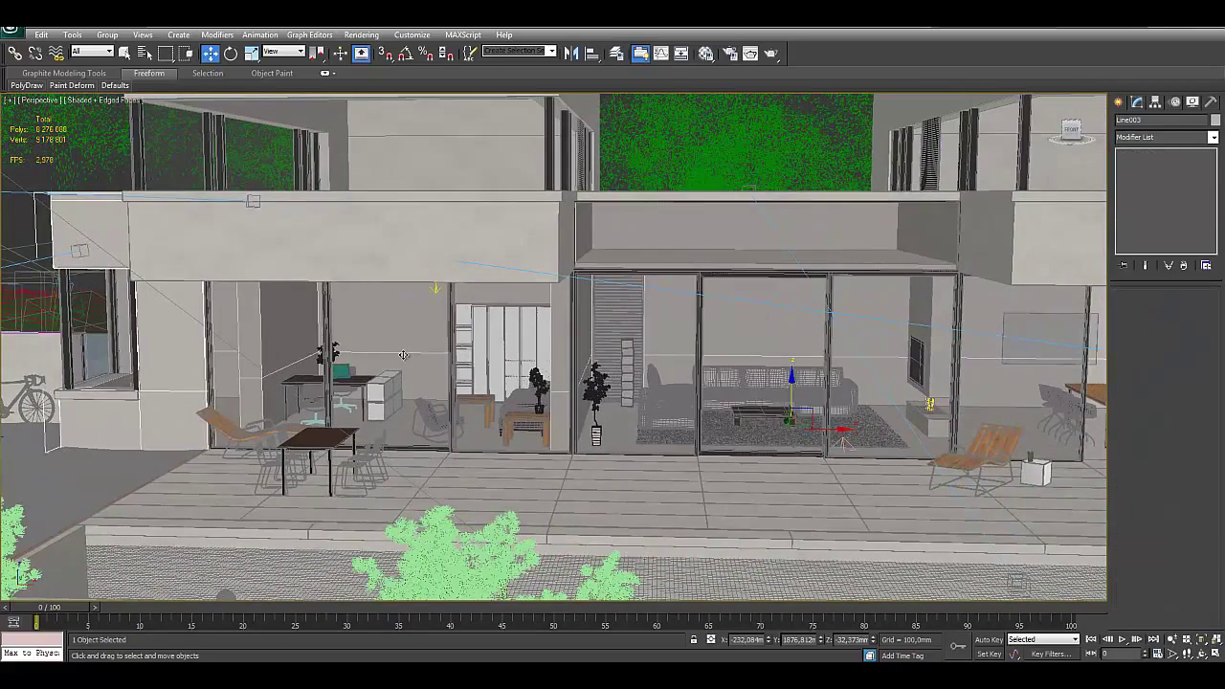
click(553, 382)
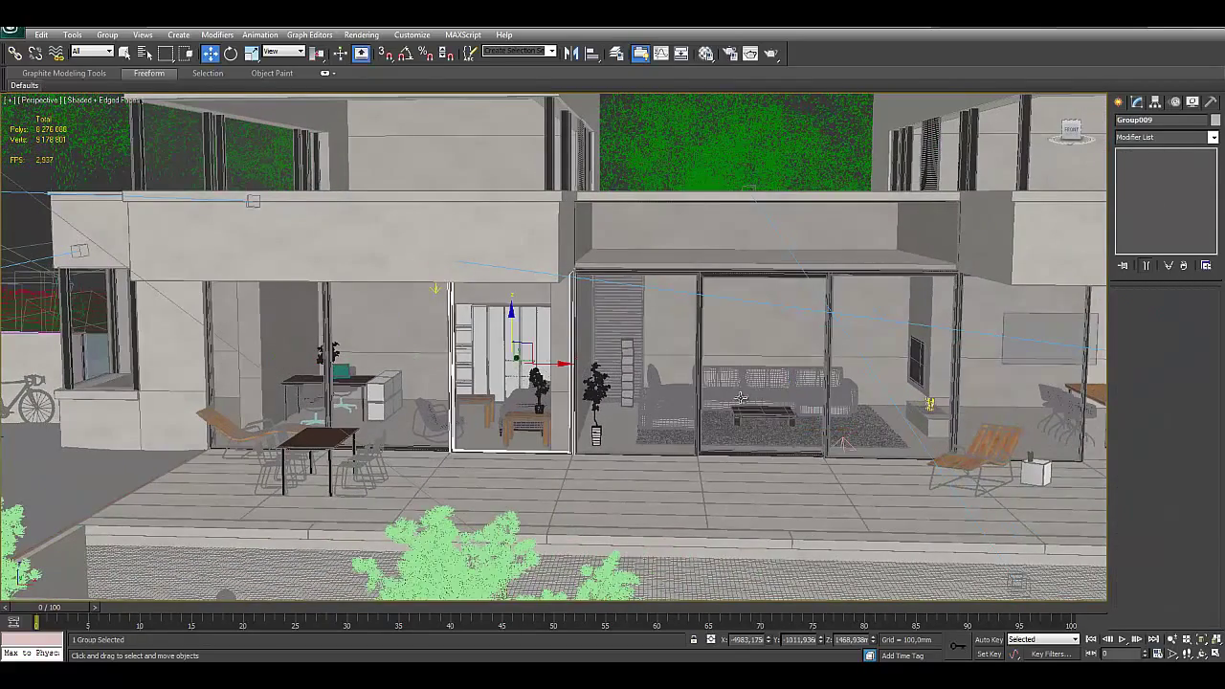
Step: Select the middle sliding door frame Group006 and slide it sideways along X
alt+middle_drag(740, 397, 549, 406)
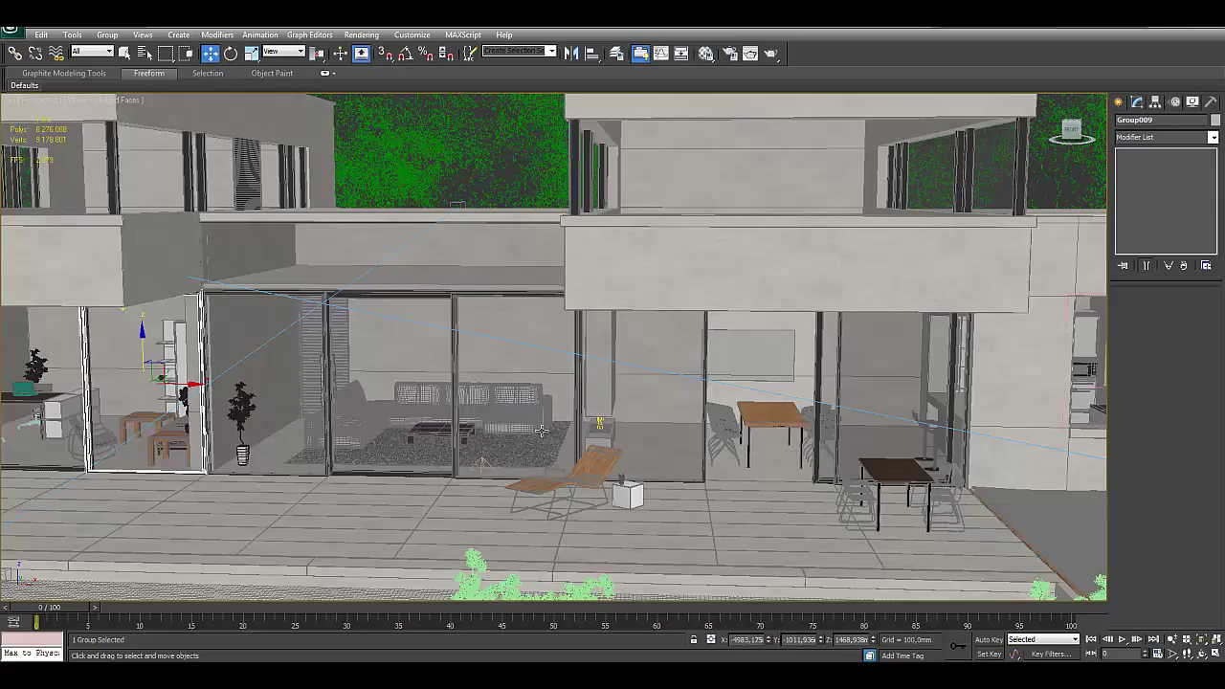
scroll(564, 357, down, 2)
scroll(565, 357, down, 4)
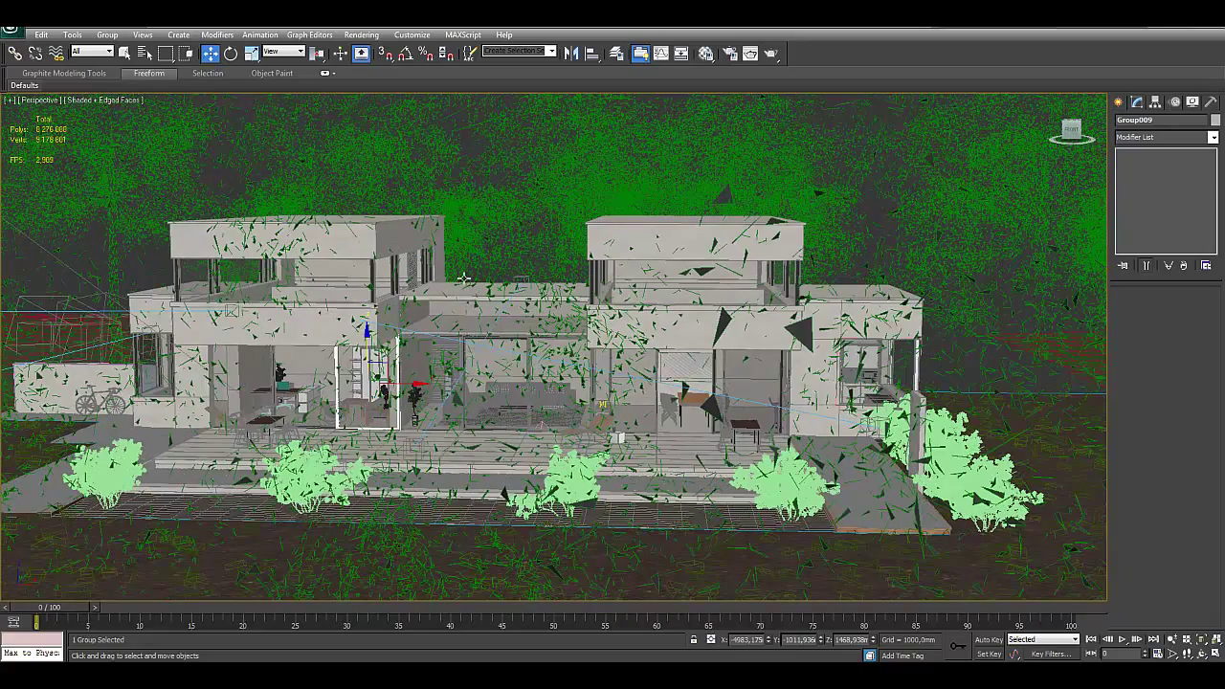
scroll(433, 316, up, 5)
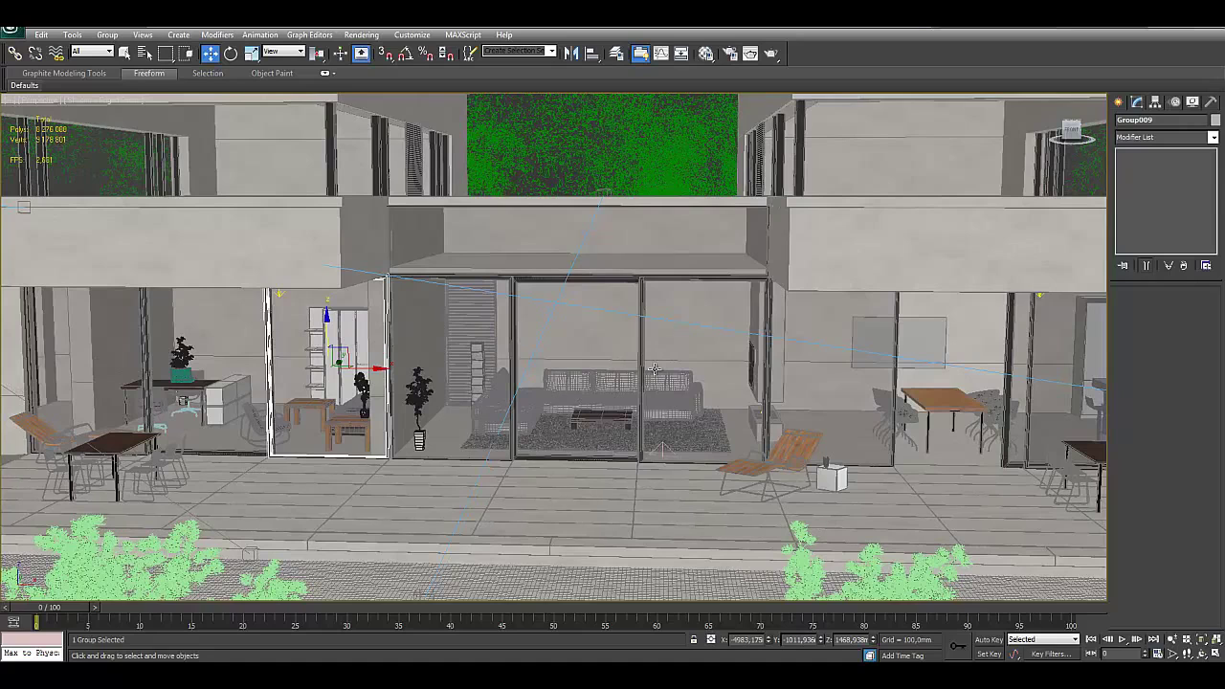
scroll(714, 409, up, 4)
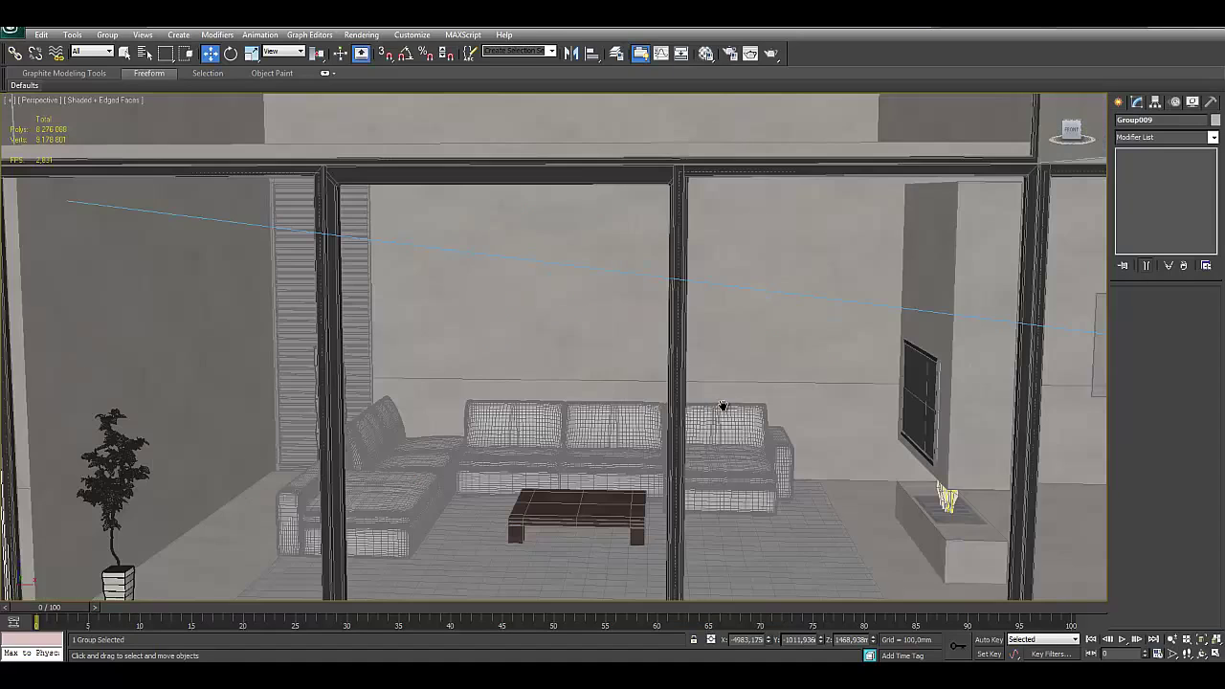
middle_drag(722, 405, 728, 364)
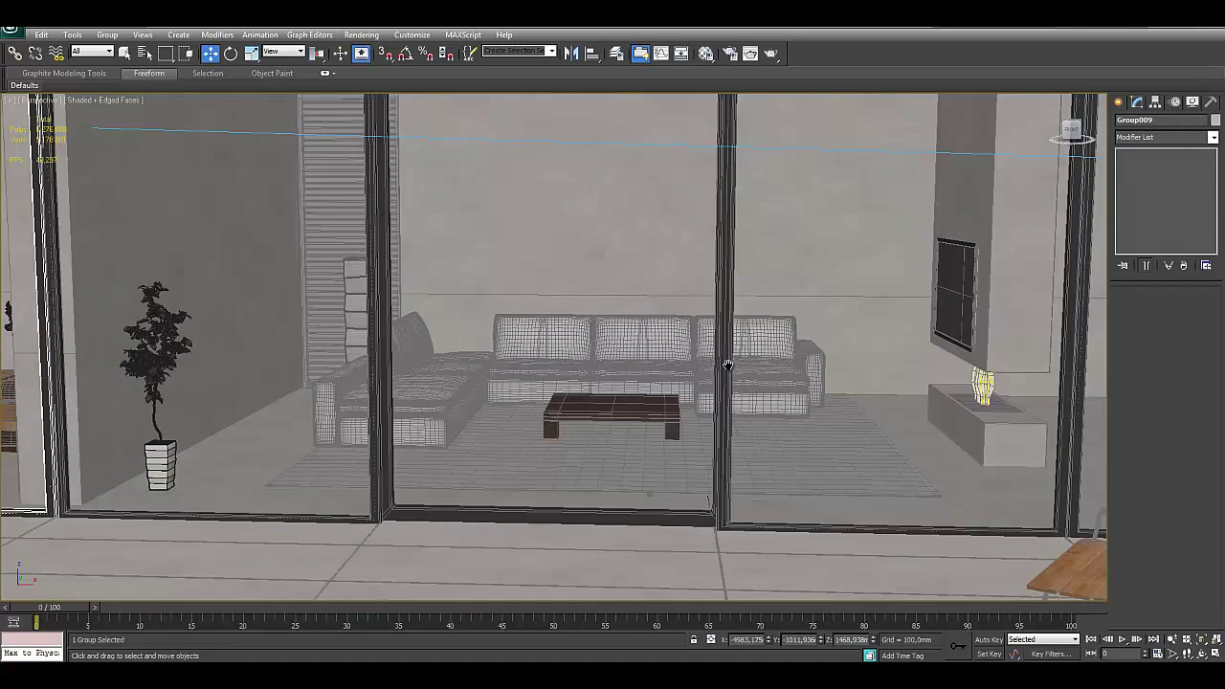
click(546, 502)
mouse_move(597, 278)
mouse_down()
mouse_move(821, 287)
mouse_move(560, 277)
mouse_move(564, 342)
mouse_move(663, 344)
mouse_move(541, 361)
mouse_up()
Step: Zoom out and orbit to view the kitchen side, sofa and moved door
scroll(541, 362, down, 2)
scroll(596, 424, down, 2)
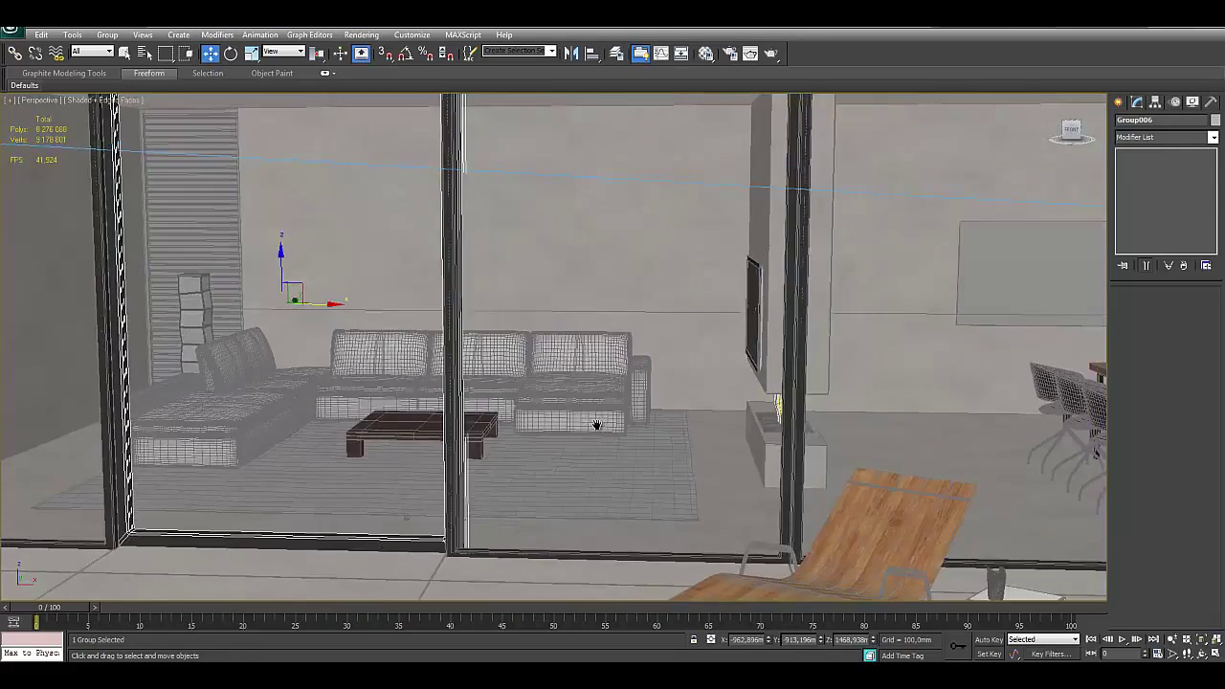
scroll(613, 423, down, 3)
scroll(630, 421, down, 1)
mouse_move(631, 421)
alt+middle_down()
mouse_move(506, 431)
mouse_move(588, 431)
alt+middle_up()
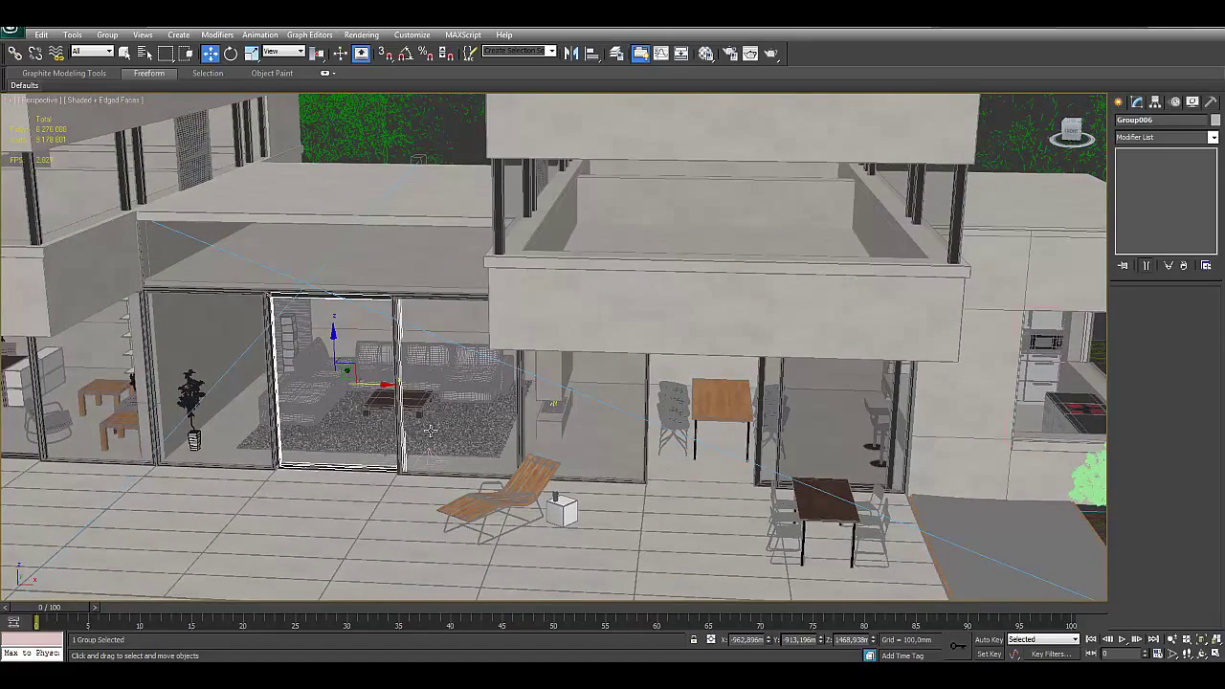
scroll(430, 431, up, 4)
alt+middle_drag(430, 431, 491, 426)
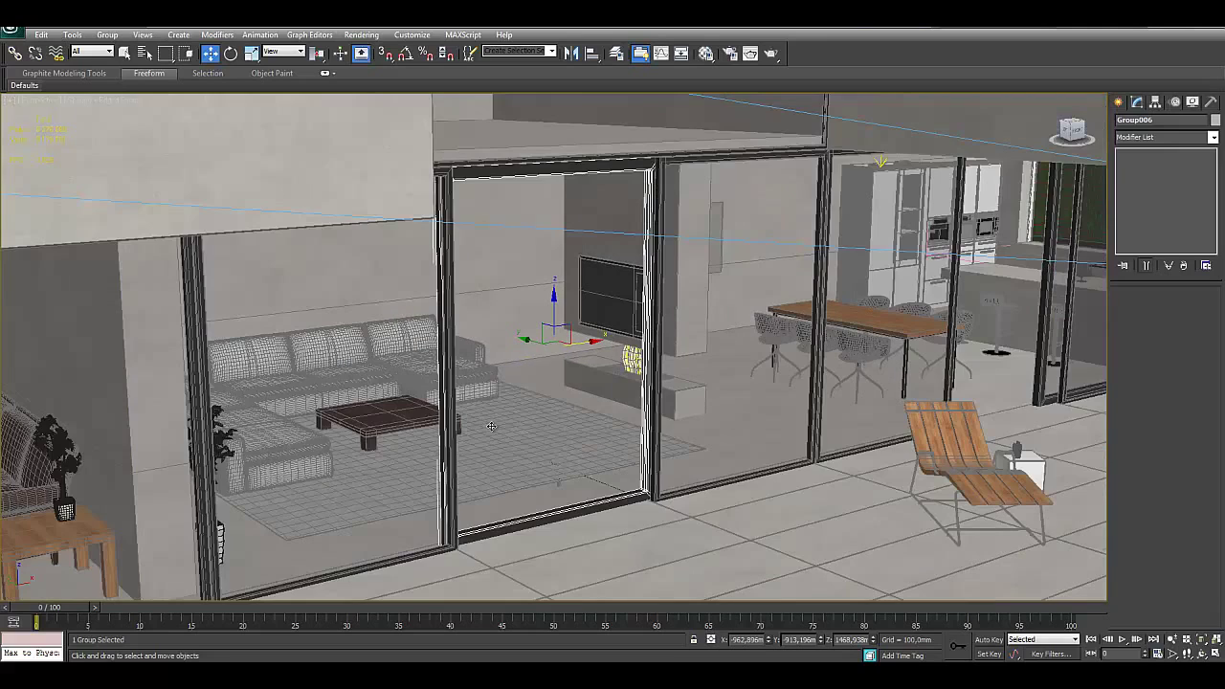
Step: Isolate the sliding-door group and open it for editing with Group > Open
key(alt+q)
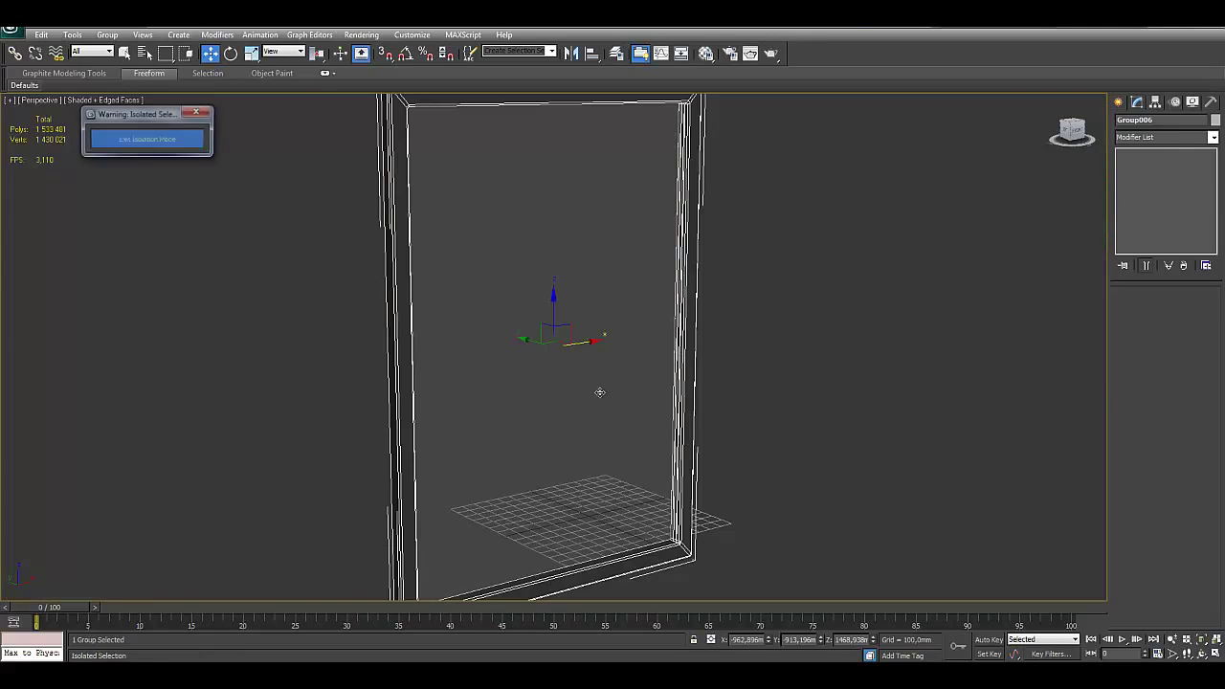
scroll(574, 416, down, 1)
scroll(622, 402, down, 2)
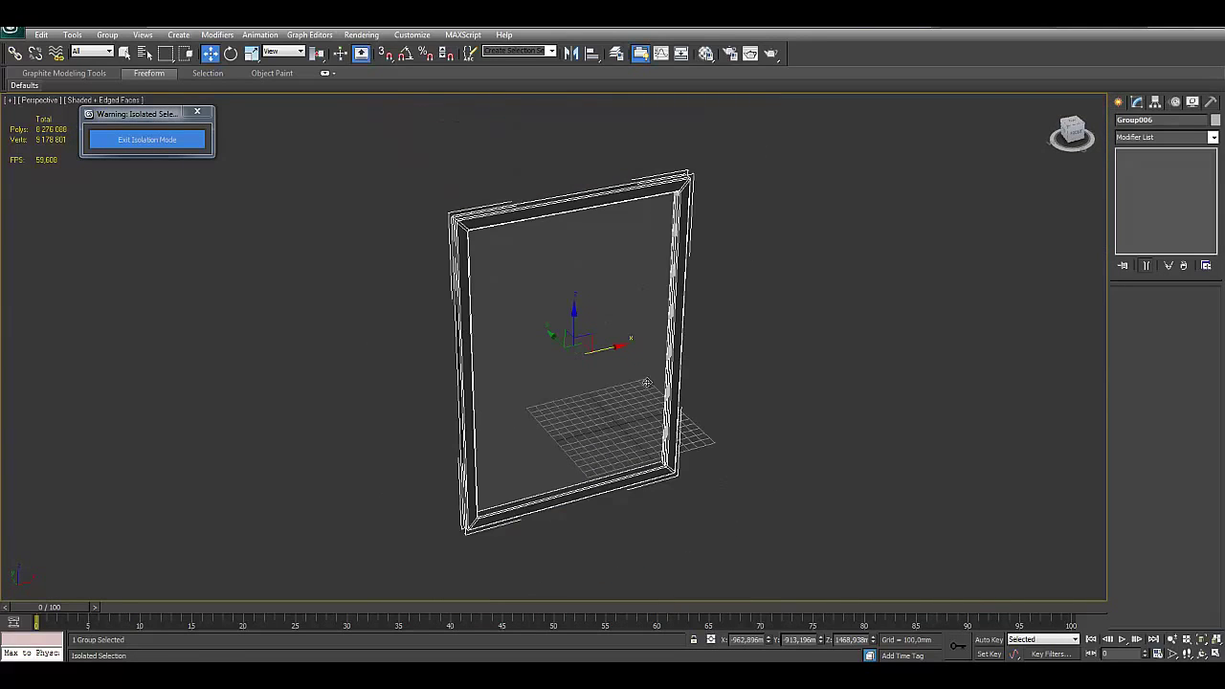
click(107, 35)
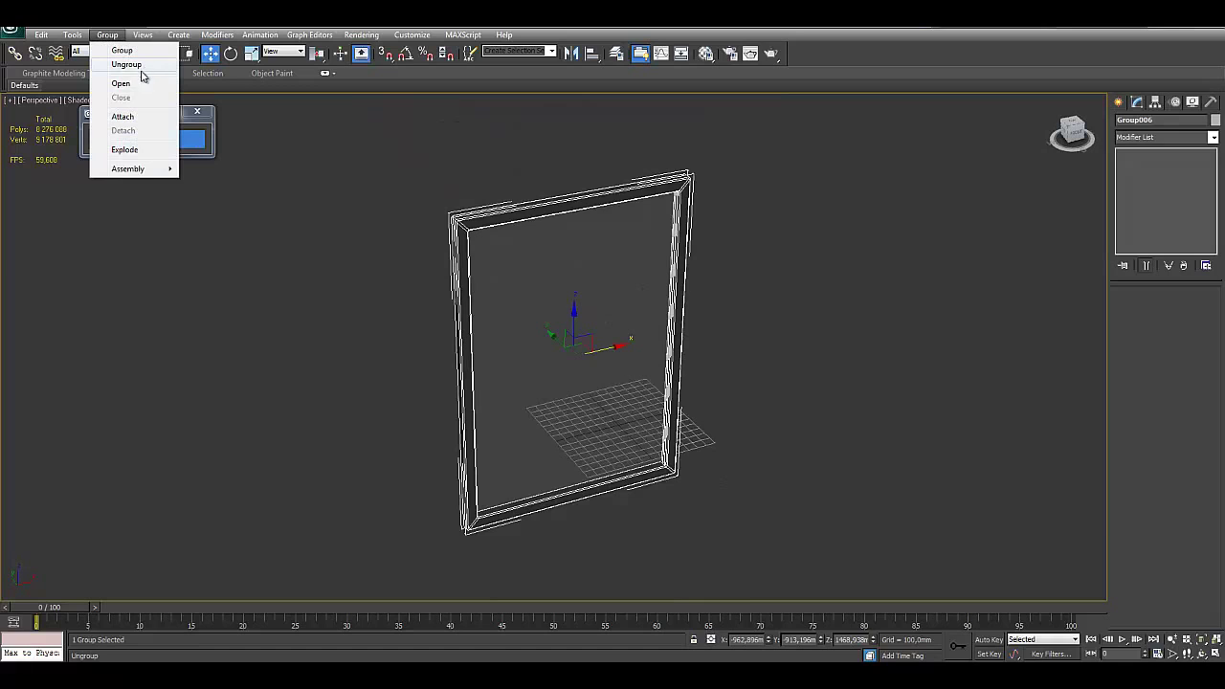
click(121, 83)
Step: Pull Rectangle014 along X beside the glass pane and drop to its Editable Spline level
click(492, 216)
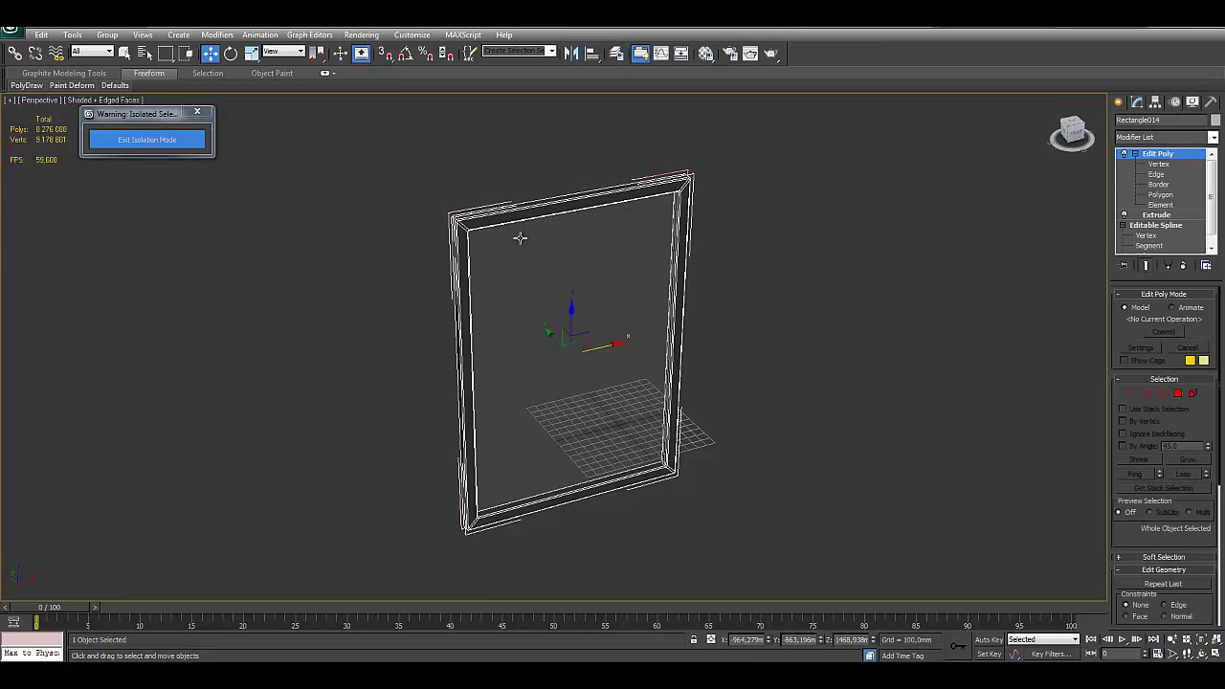
drag(606, 345, 905, 284)
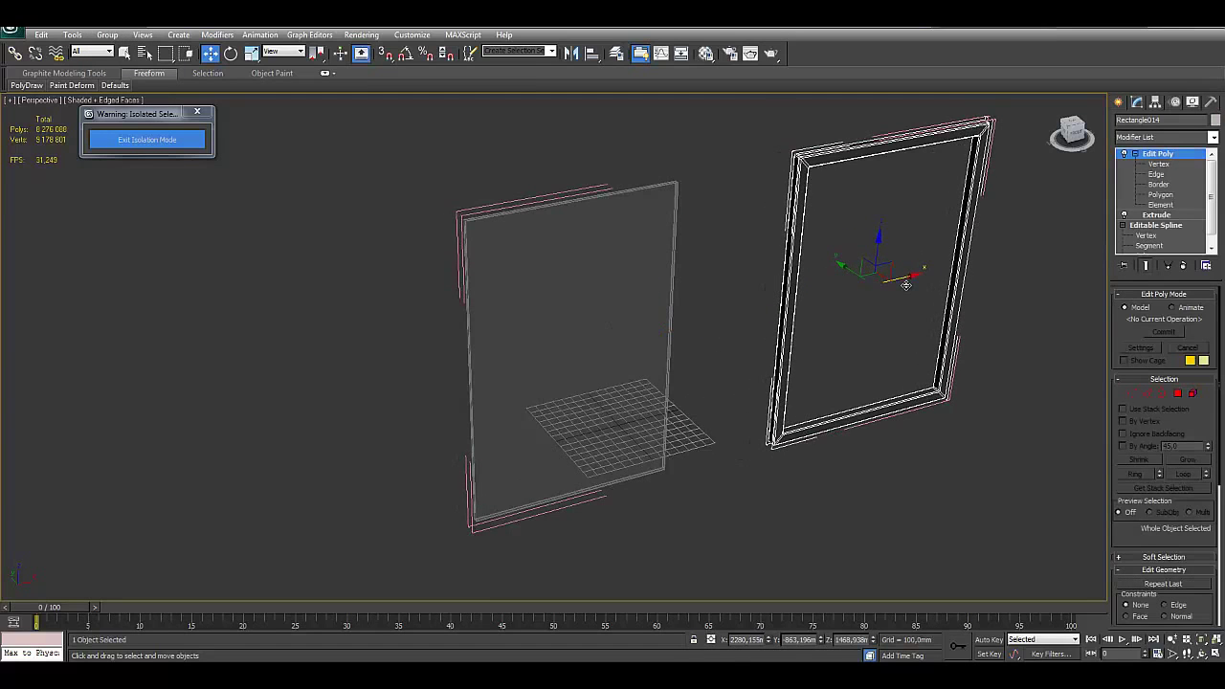
scroll(1207, 206, down, 1)
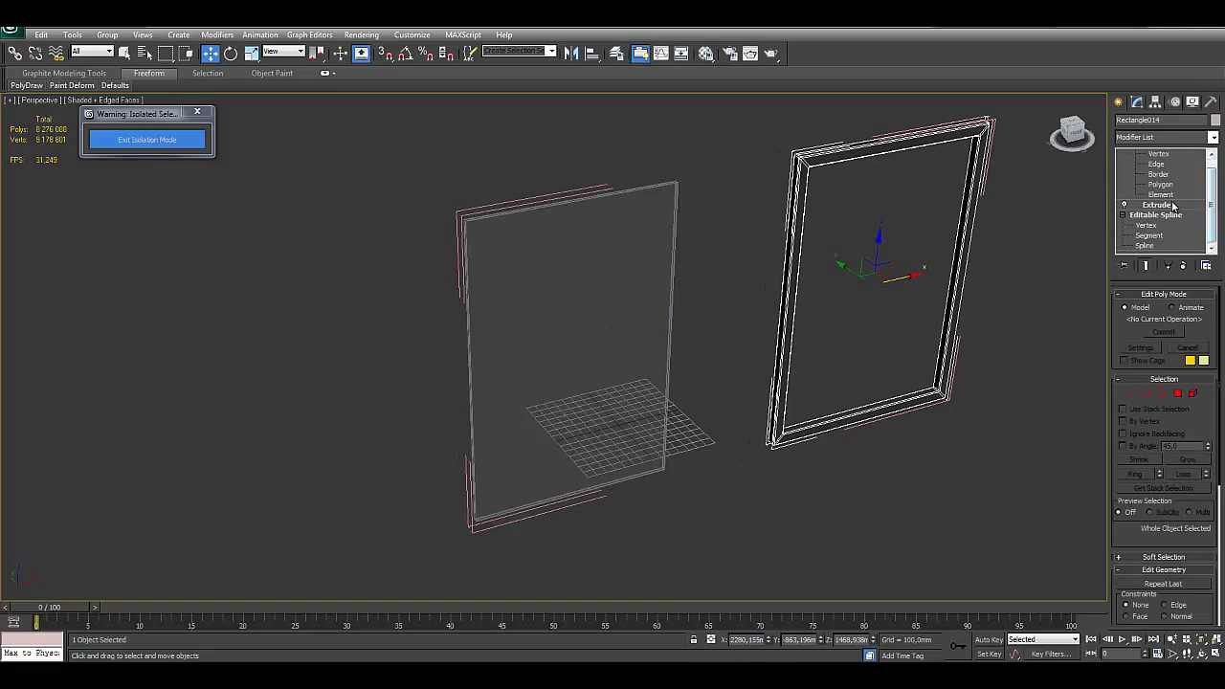
scroll(1208, 205, up, 1)
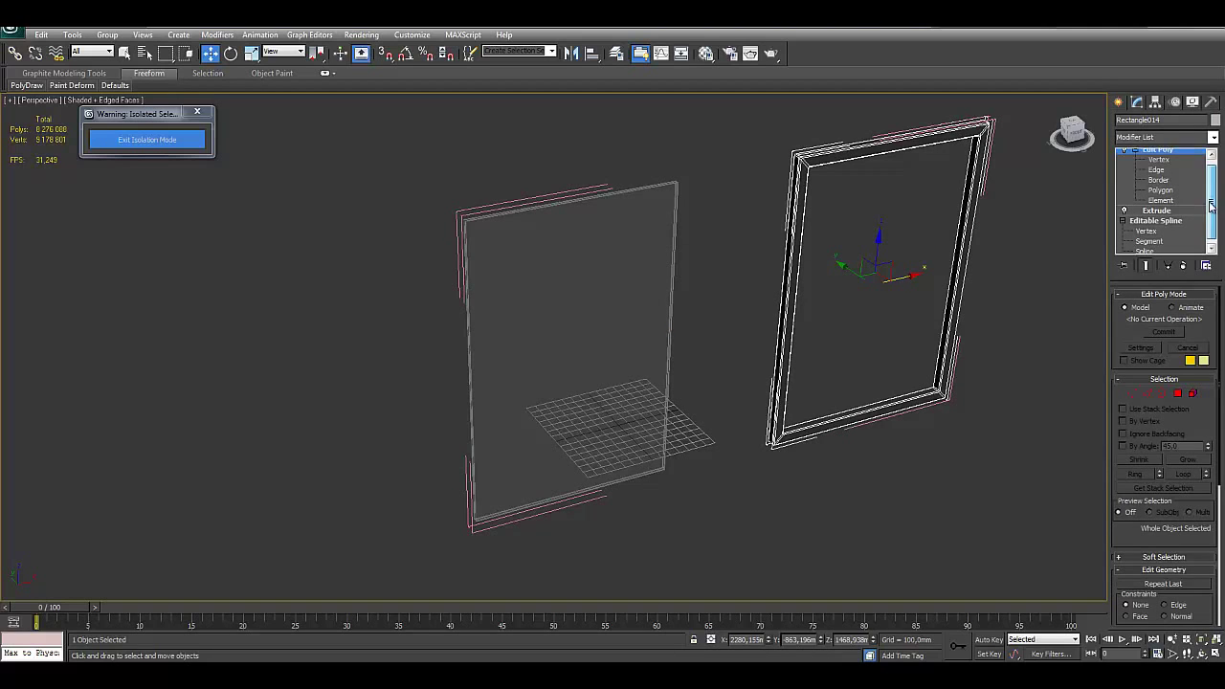
click(1156, 225)
Step: Give Rectangle014's spline a 160 mm outline, then return up to its Extrude modifier
click(662, 378)
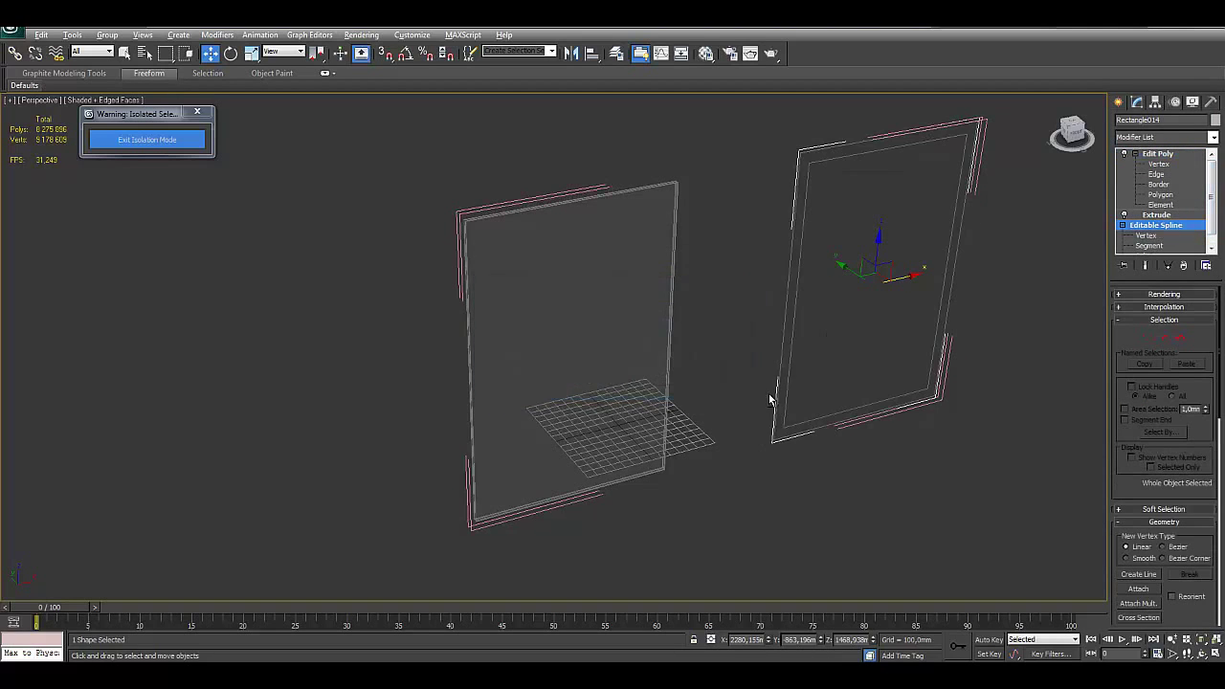
alt+middle_drag(768, 402, 724, 372)
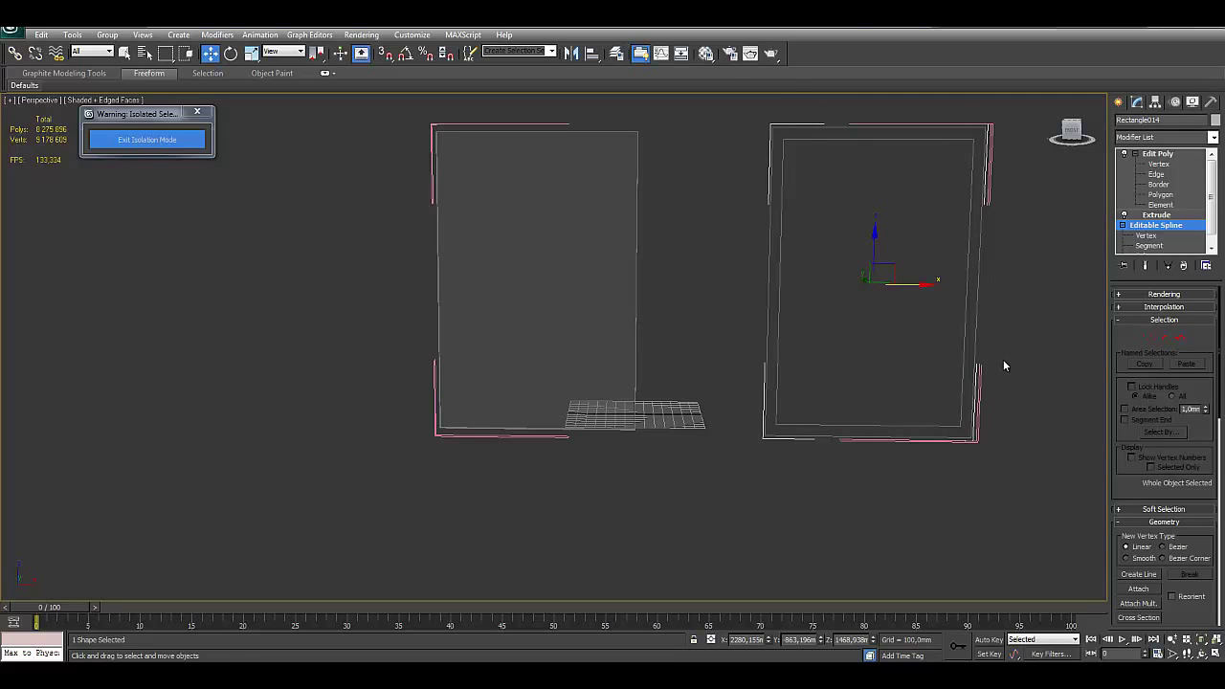
click(1179, 337)
scroll(1196, 567, down, 2)
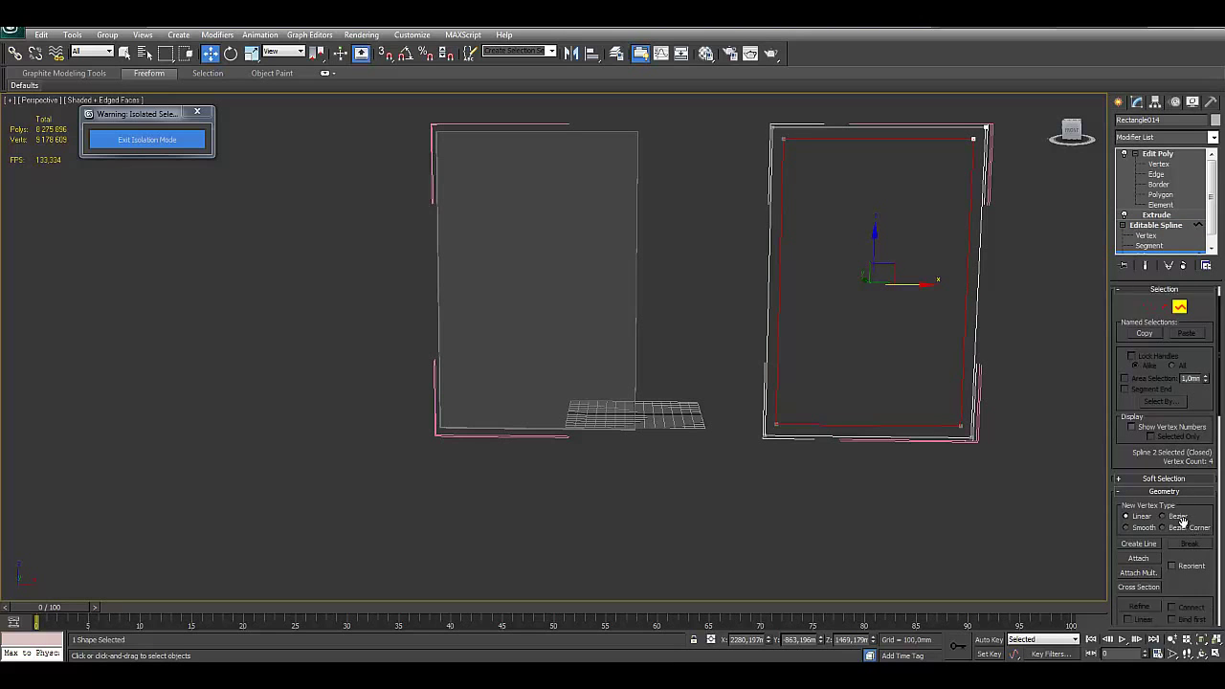
scroll(1196, 566, down, 2)
scroll(1196, 566, down, 2)
scroll(1196, 567, down, 2)
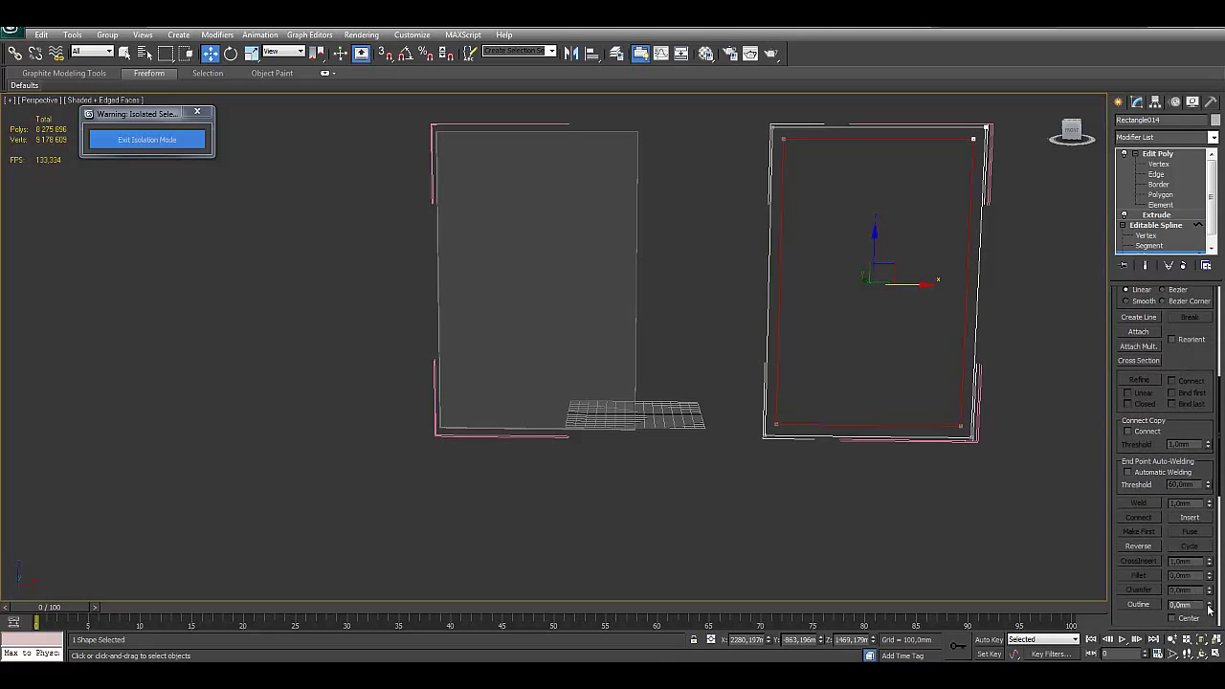
mouse_move(1210, 606)
mouse_down()
mouse_move(1209, 593)
mouse_move(1209, 617)
mouse_up()
click(1161, 228)
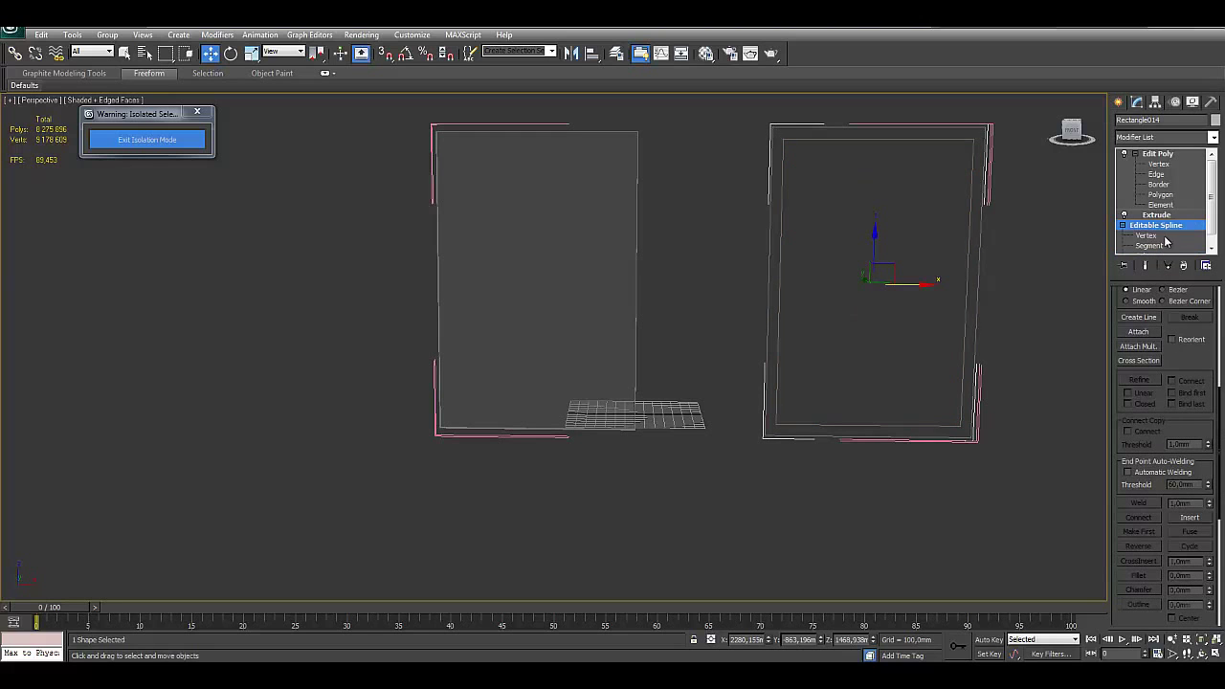
click(1162, 218)
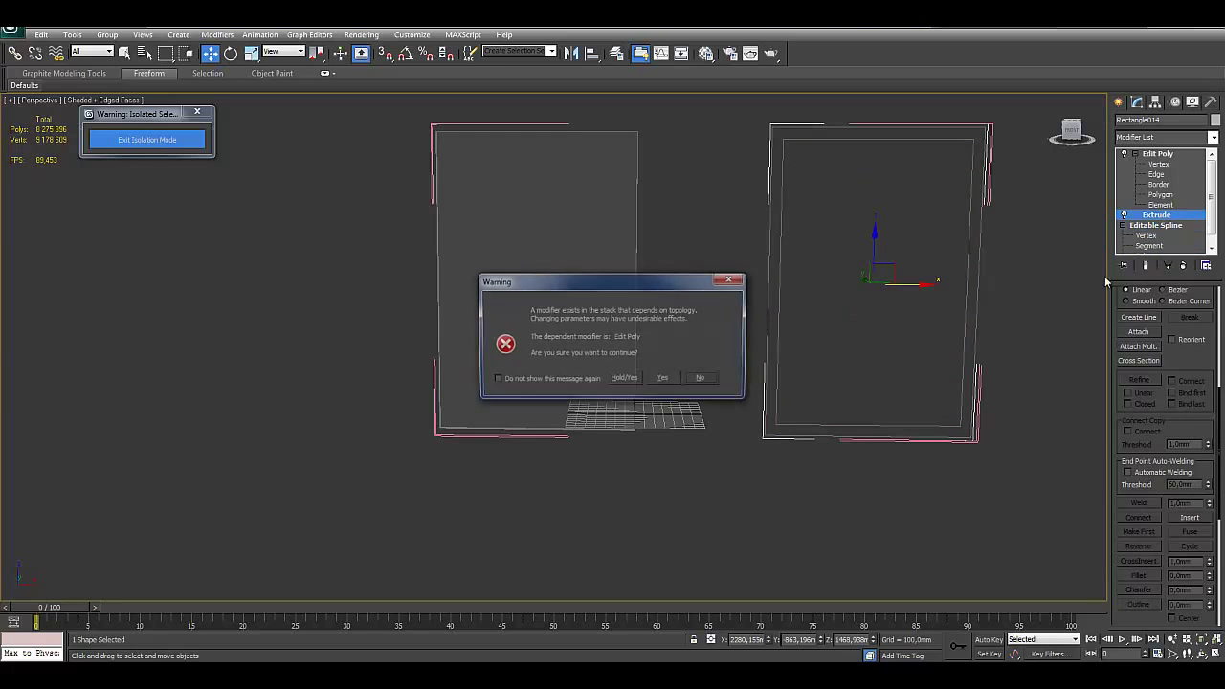
Step: Move the glass plane Box067 and the frame Rectangle014 into alignment with each other
click(717, 375)
alt+middle_drag(852, 335, 876, 346)
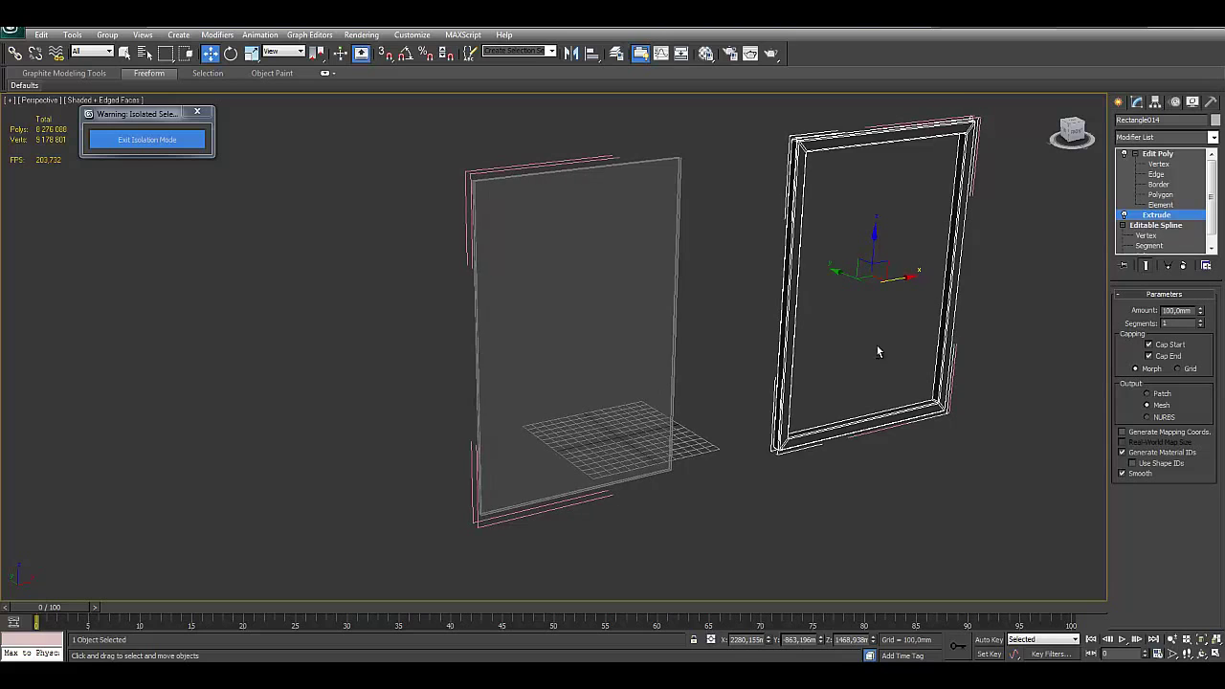
key(F4)
click(1173, 155)
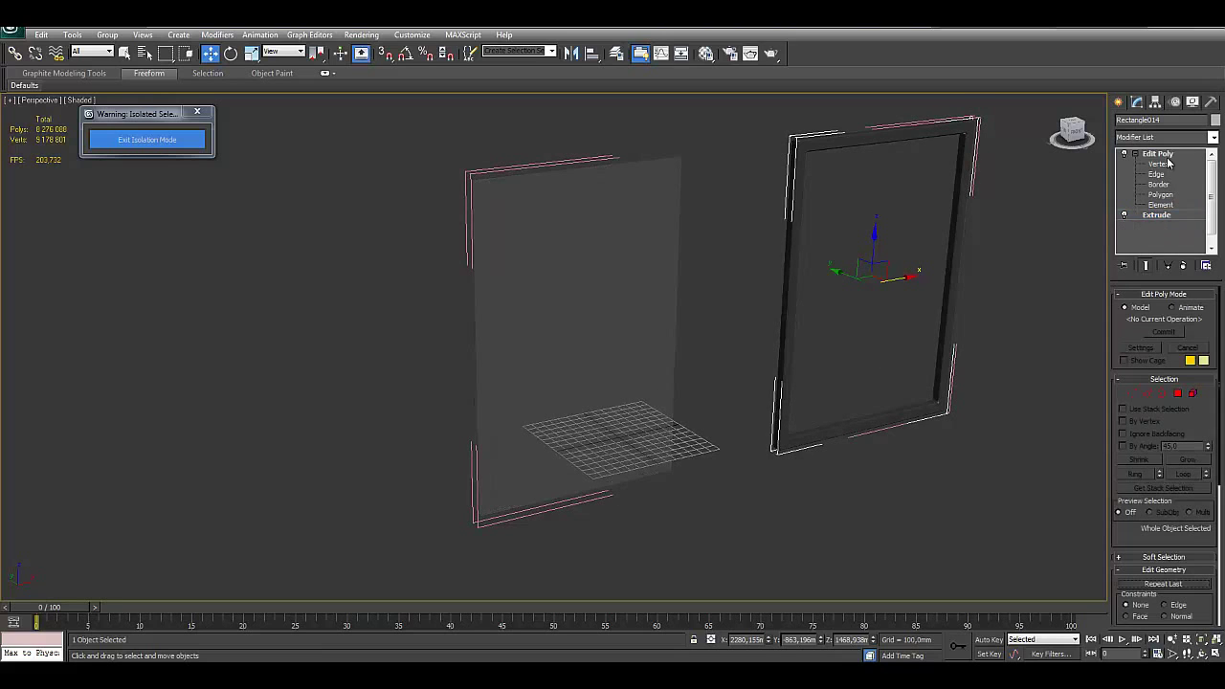
key(F4)
alt+middle_drag(929, 309, 900, 301)
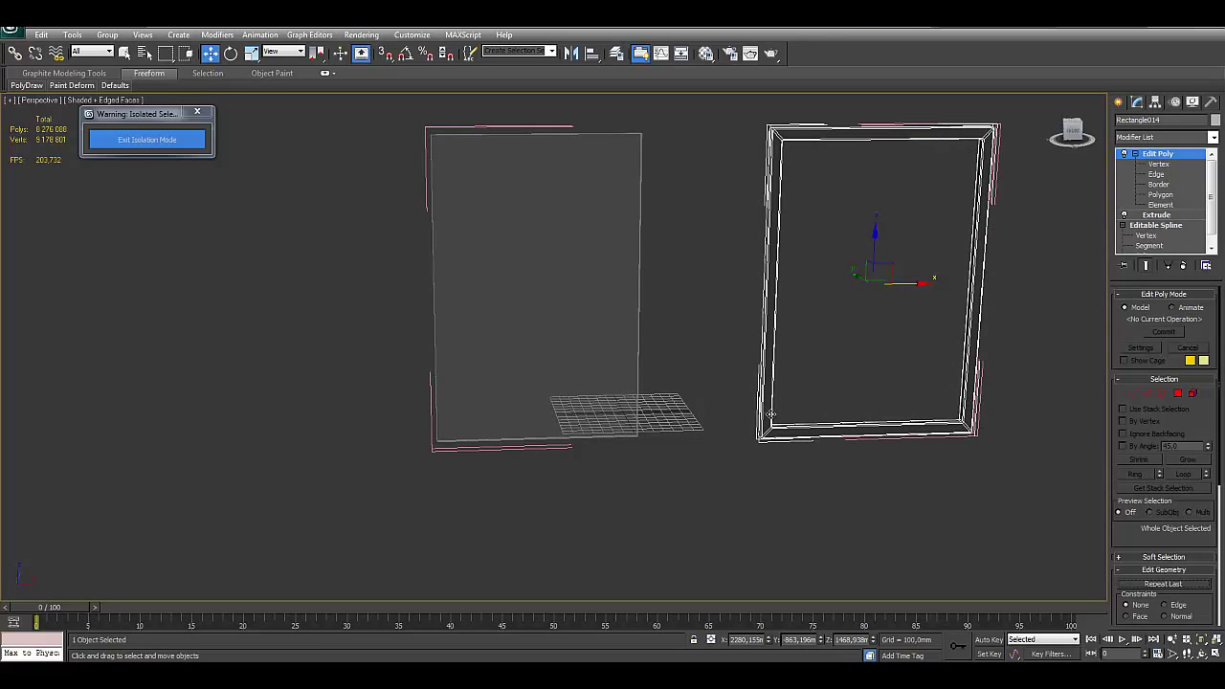
mouse_move(802, 209)
alt+middle_down()
mouse_move(708, 353)
mouse_move(734, 360)
mouse_move(661, 383)
alt+middle_up()
click(661, 382)
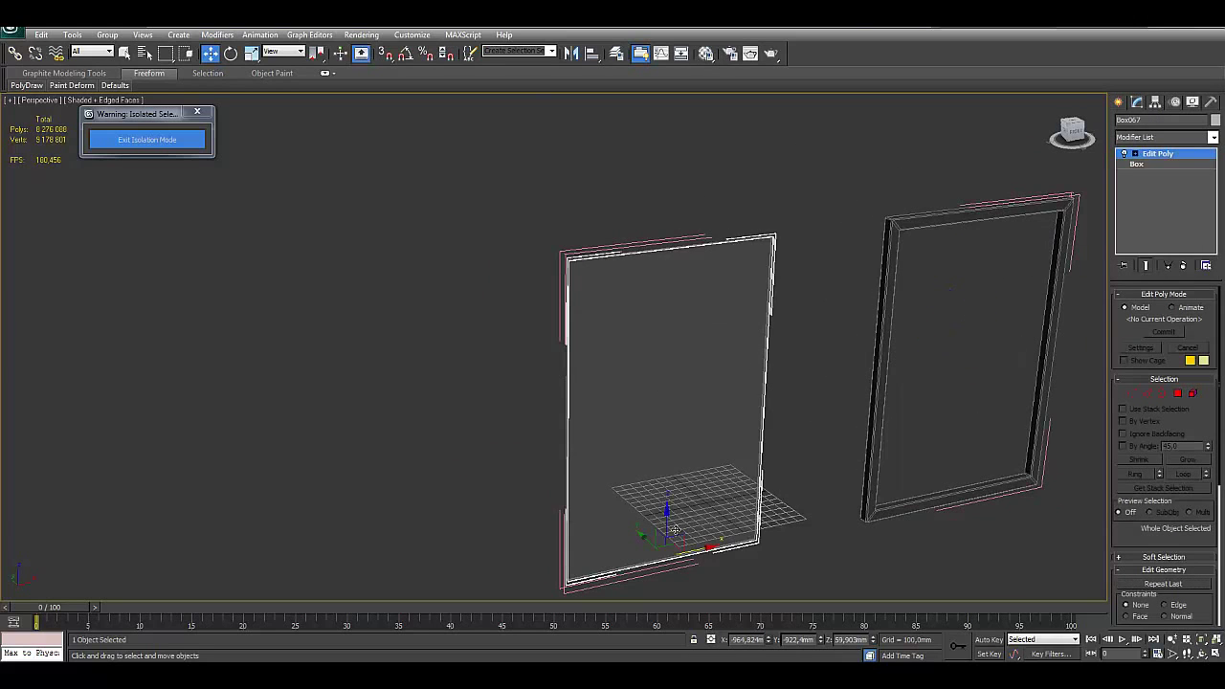
mouse_move(695, 507)
mouse_down()
mouse_move(696, 489)
mouse_move(747, 533)
mouse_move(770, 518)
mouse_up()
click(878, 339)
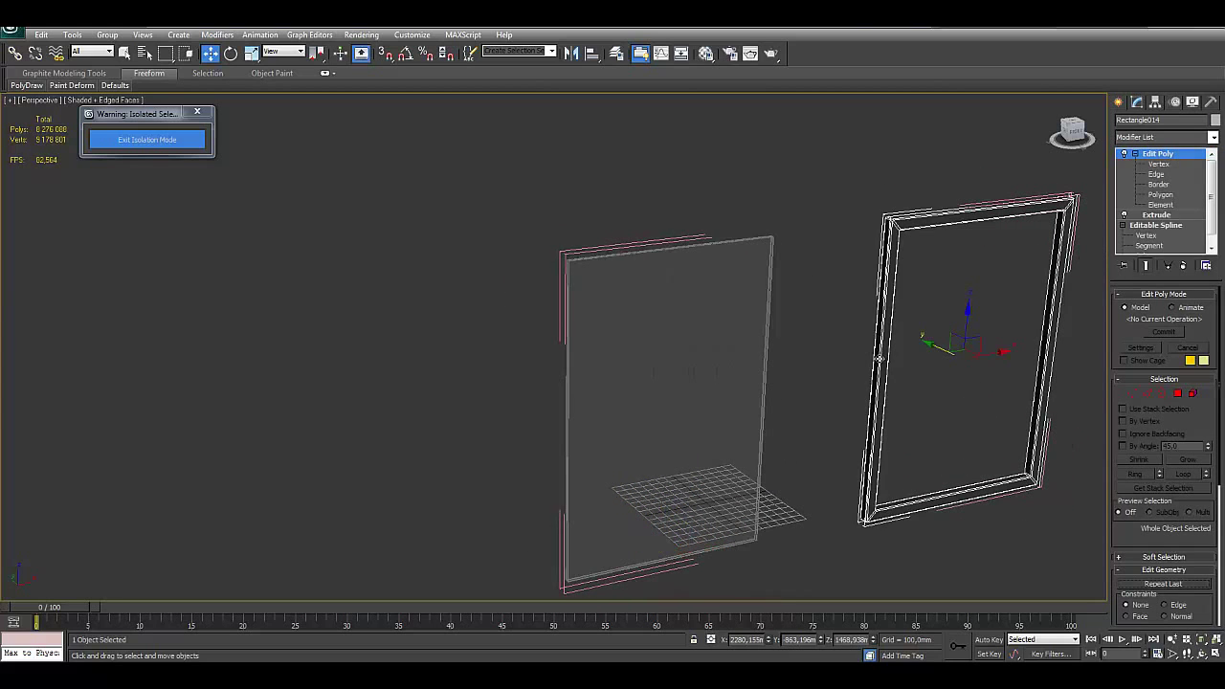
mouse_move(879, 359)
mouse_down()
mouse_move(741, 377)
mouse_move(772, 342)
mouse_move(711, 369)
mouse_up()
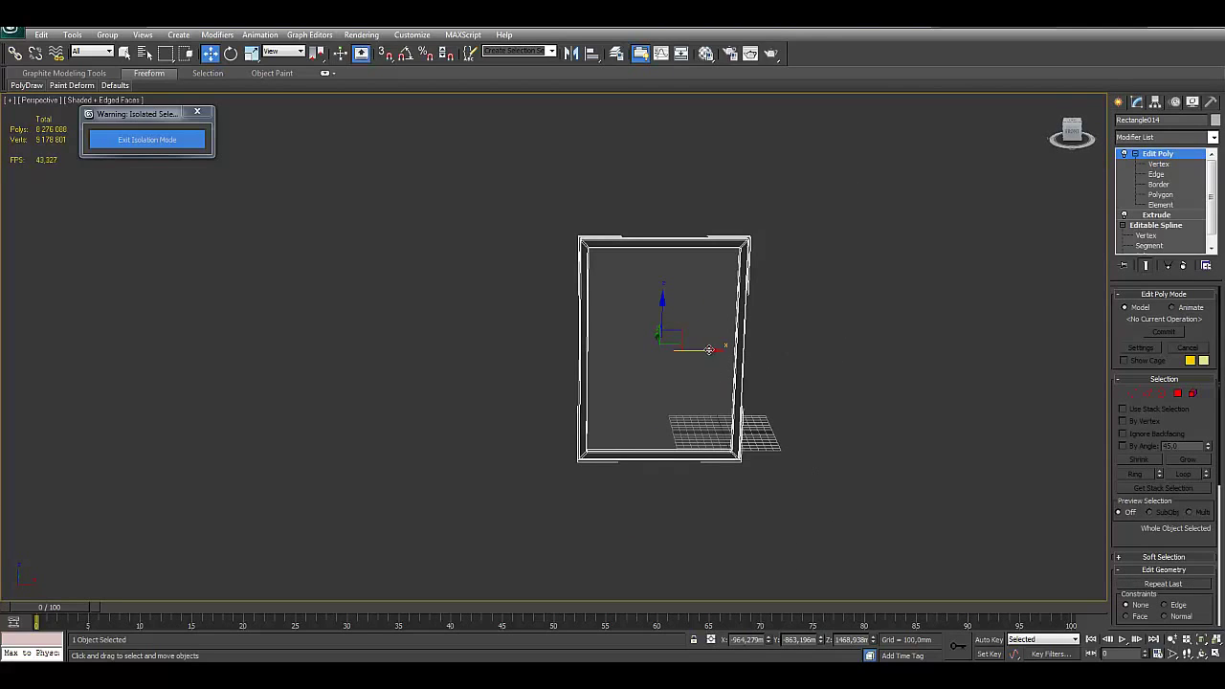
Step: Exit isolation, shift the glass door frame group Group005 right, and select the single window frame
click(167, 139)
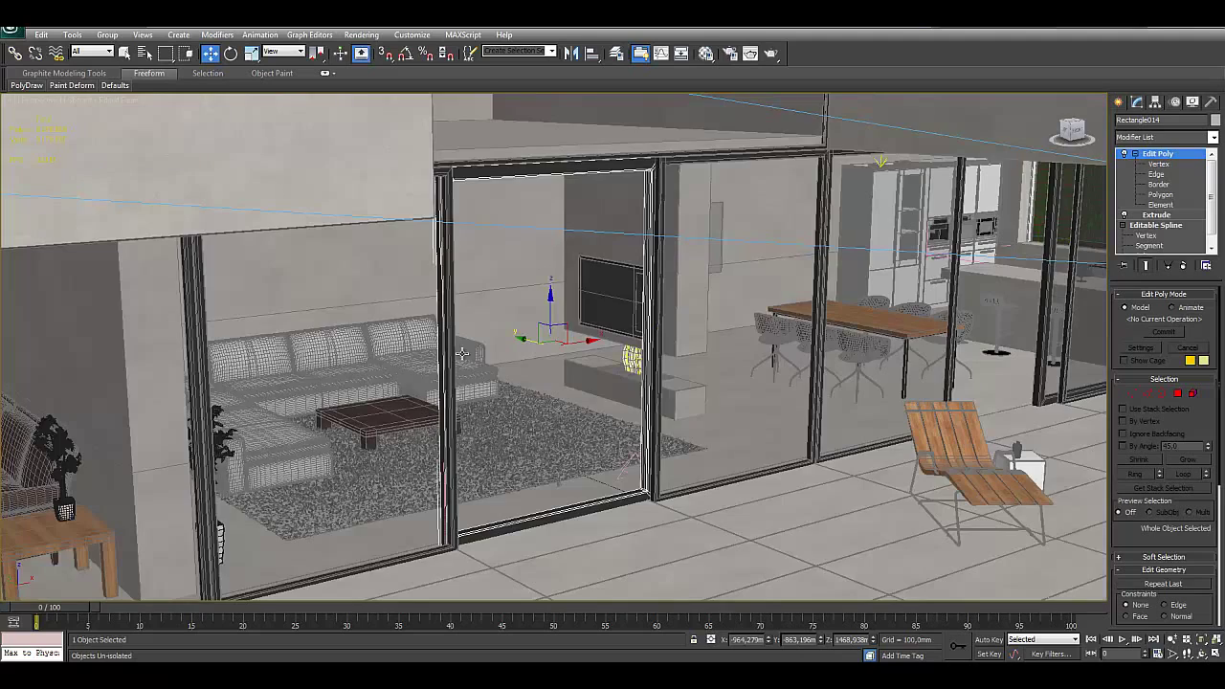
alt+middle_drag(495, 383, 385, 385)
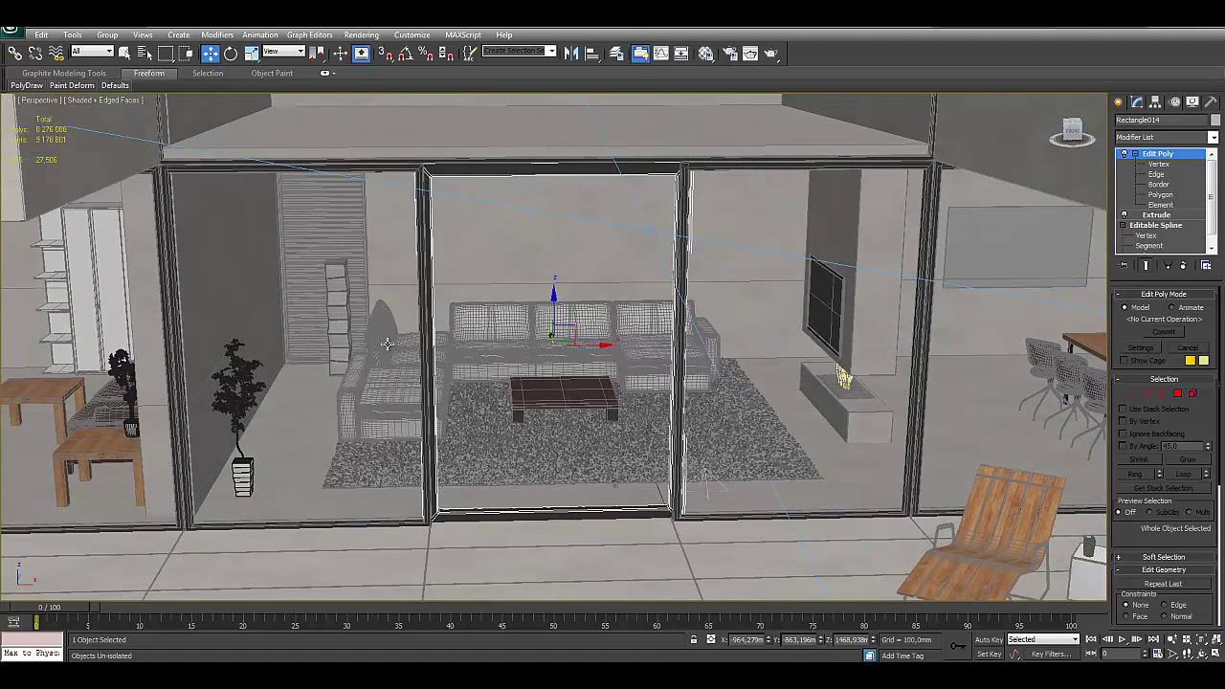
click(385, 385)
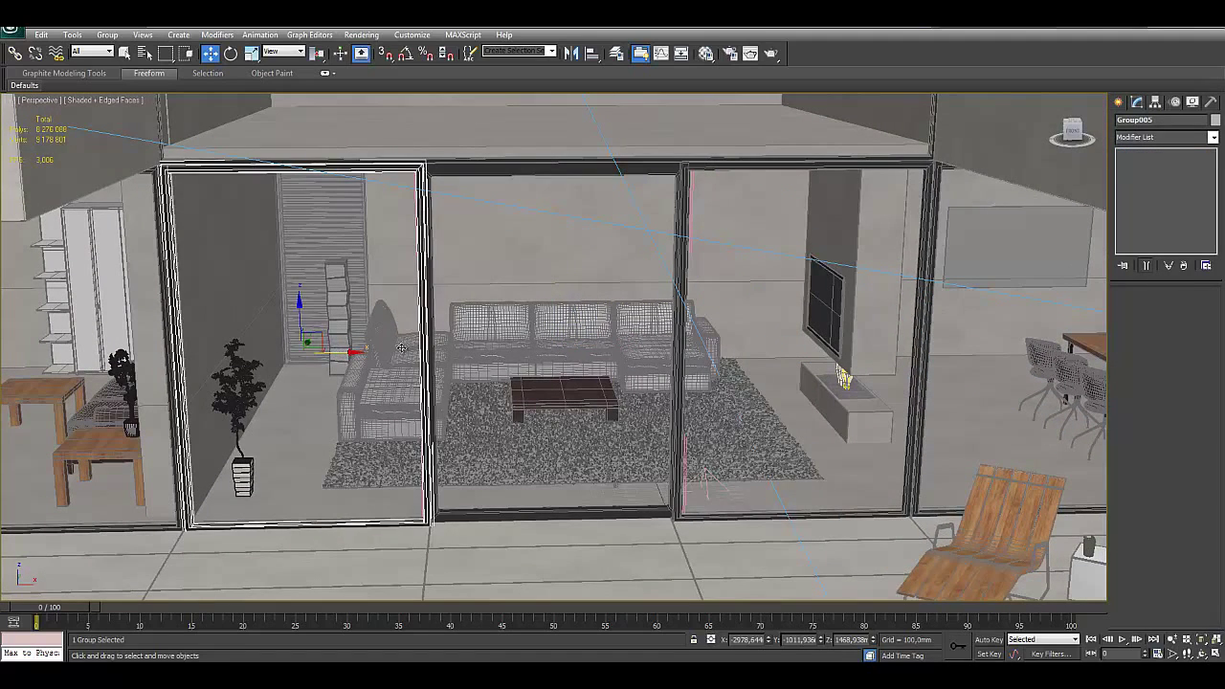
drag(370, 356, 611, 419)
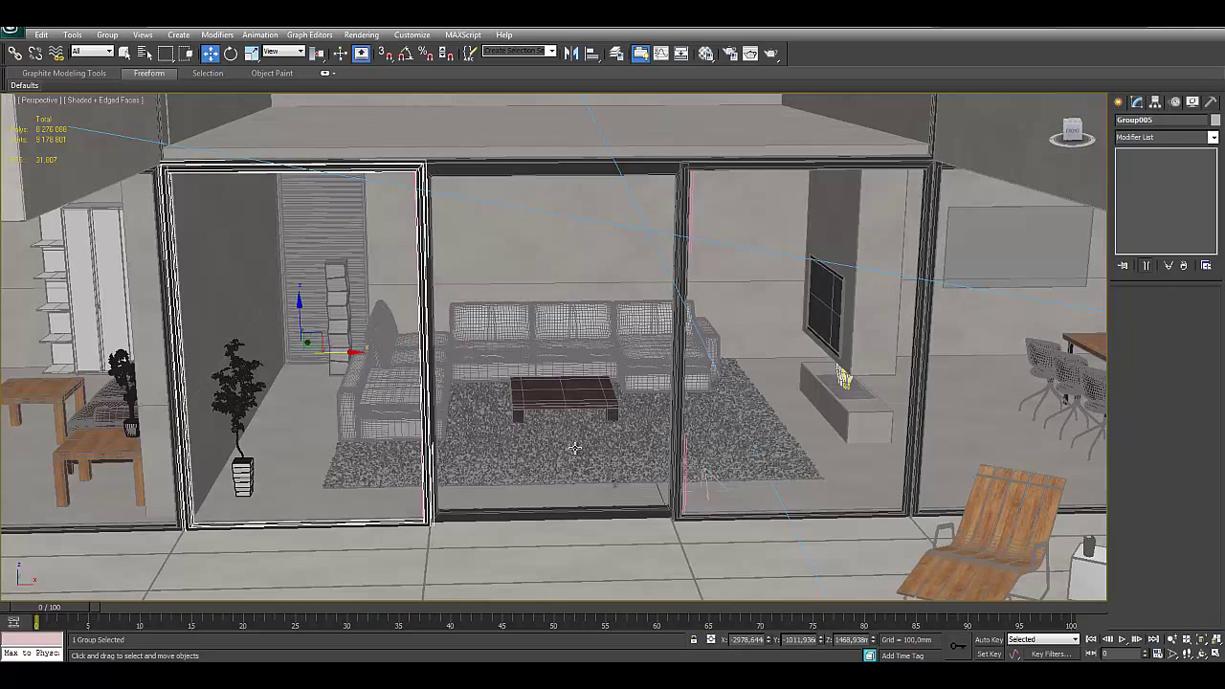
click(553, 513)
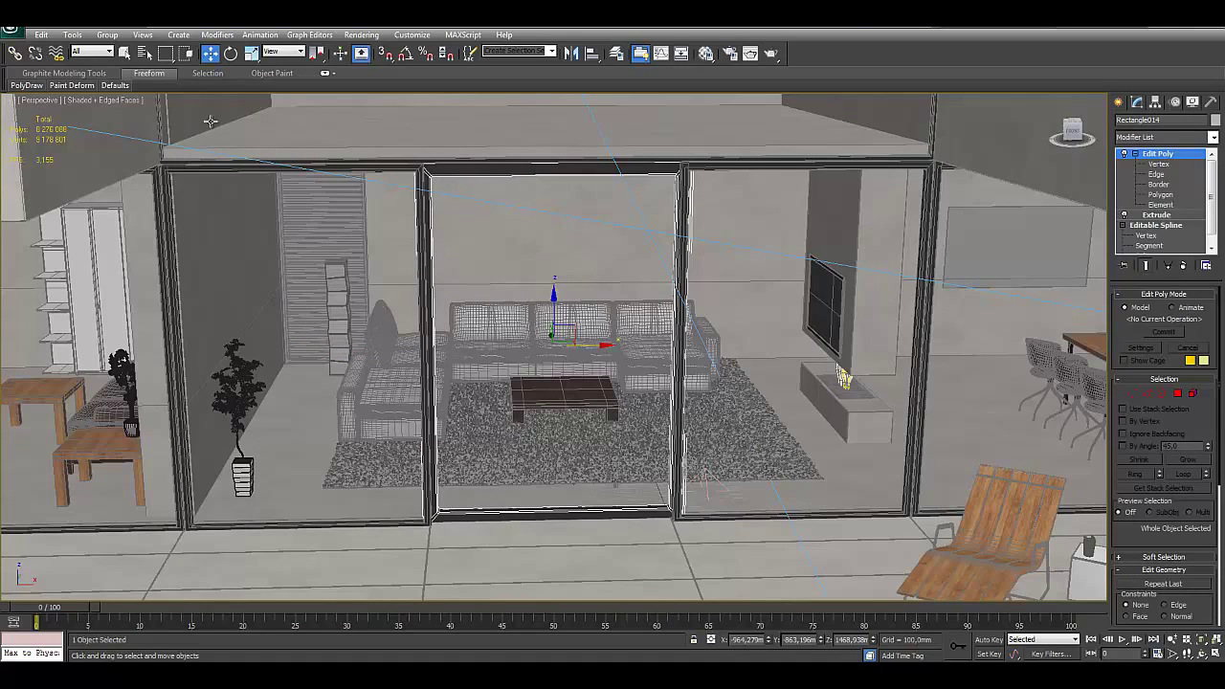
click(107, 34)
click(134, 103)
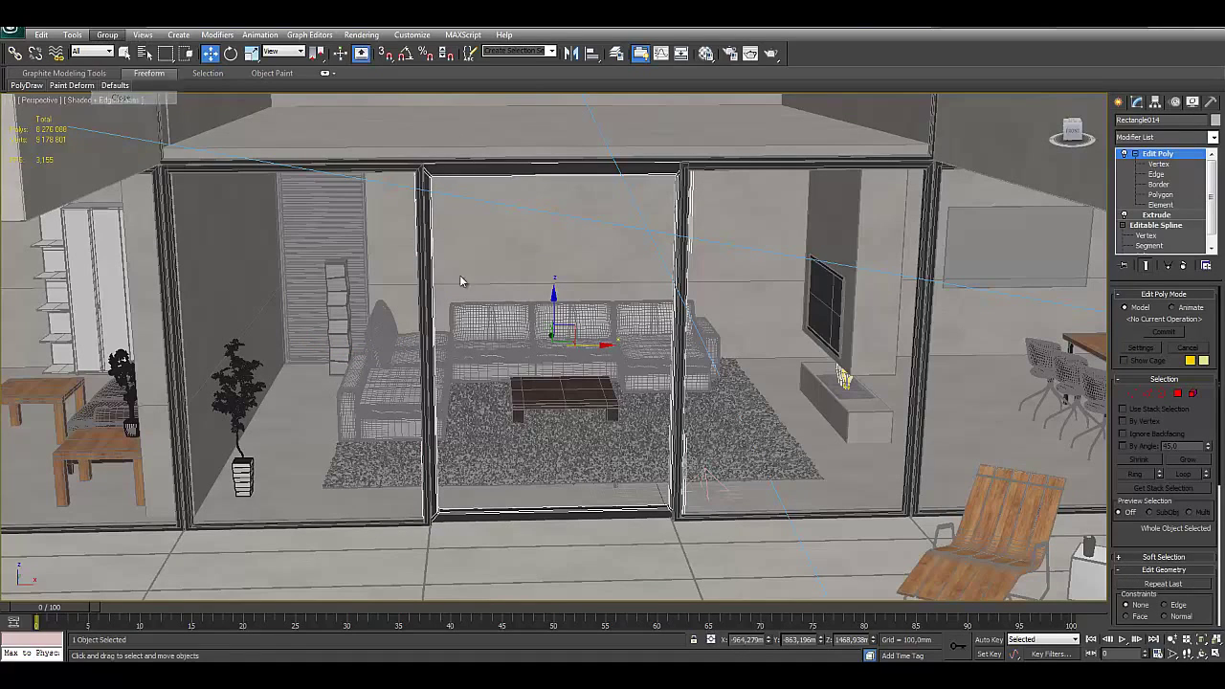
scroll(541, 402, down, 2)
scroll(541, 402, down, 2)
Step: Select the slab above the living-room glazing and nudge it slightly along Y
scroll(541, 402, down, 2)
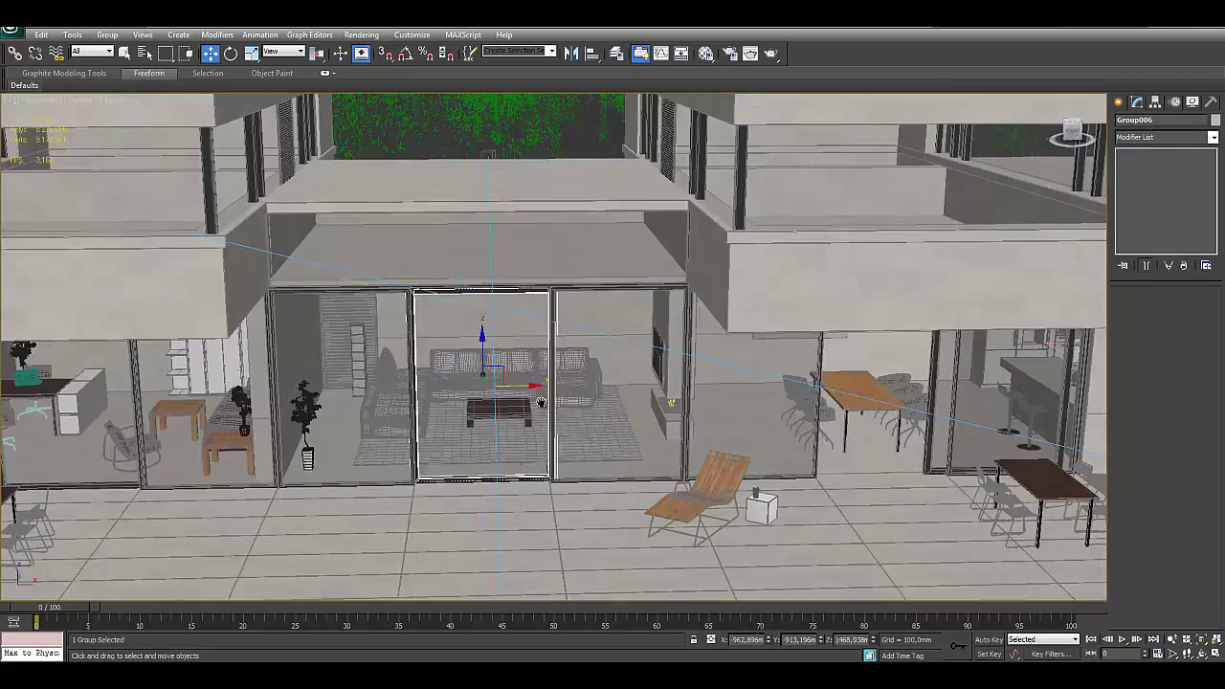
scroll(560, 354, up, 2)
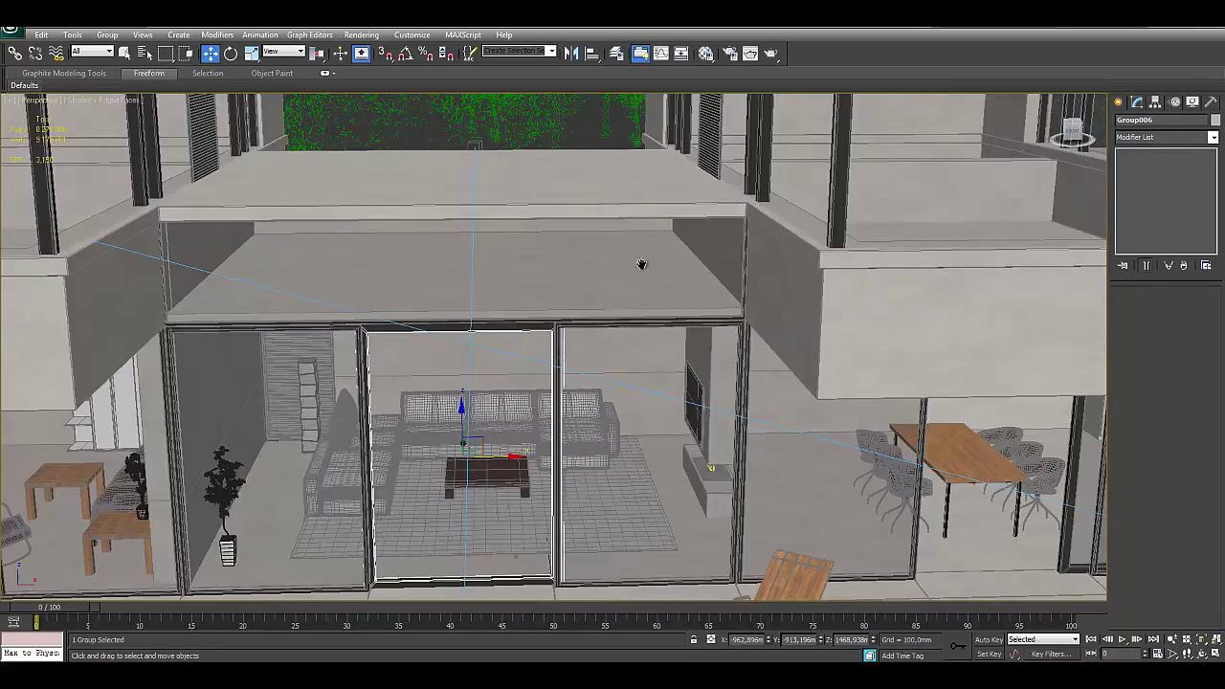
click(642, 265)
alt+middle_drag(641, 264, 450, 270)
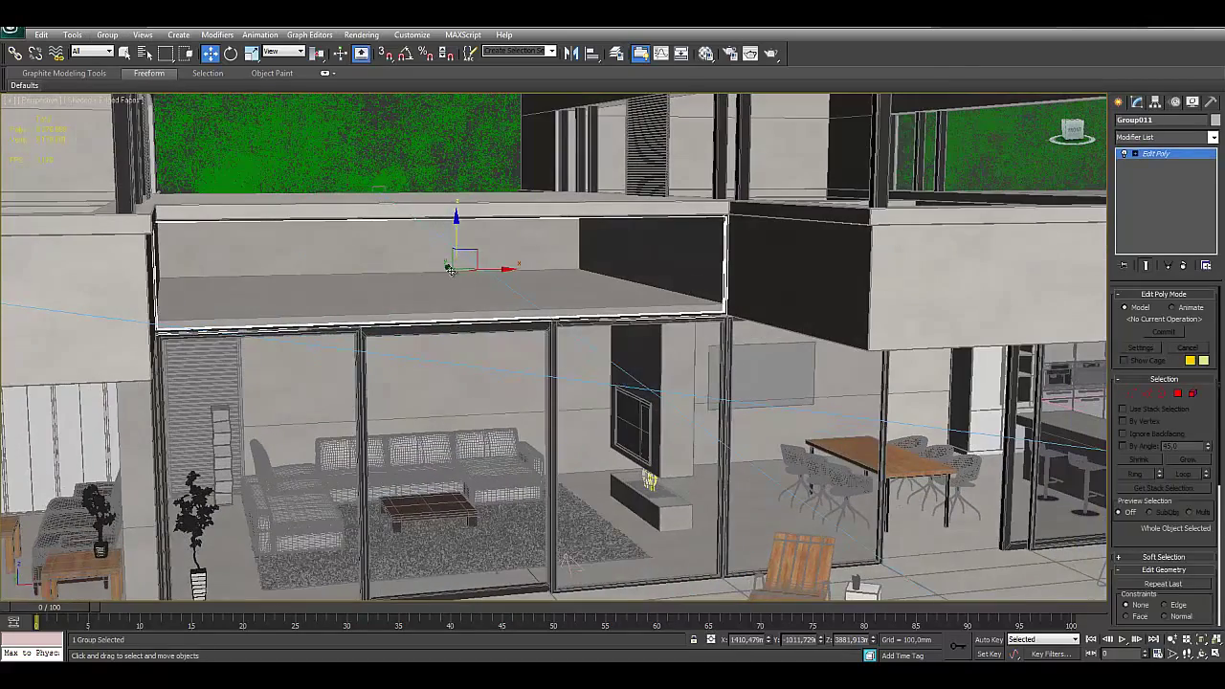
scroll(491, 302, down, 5)
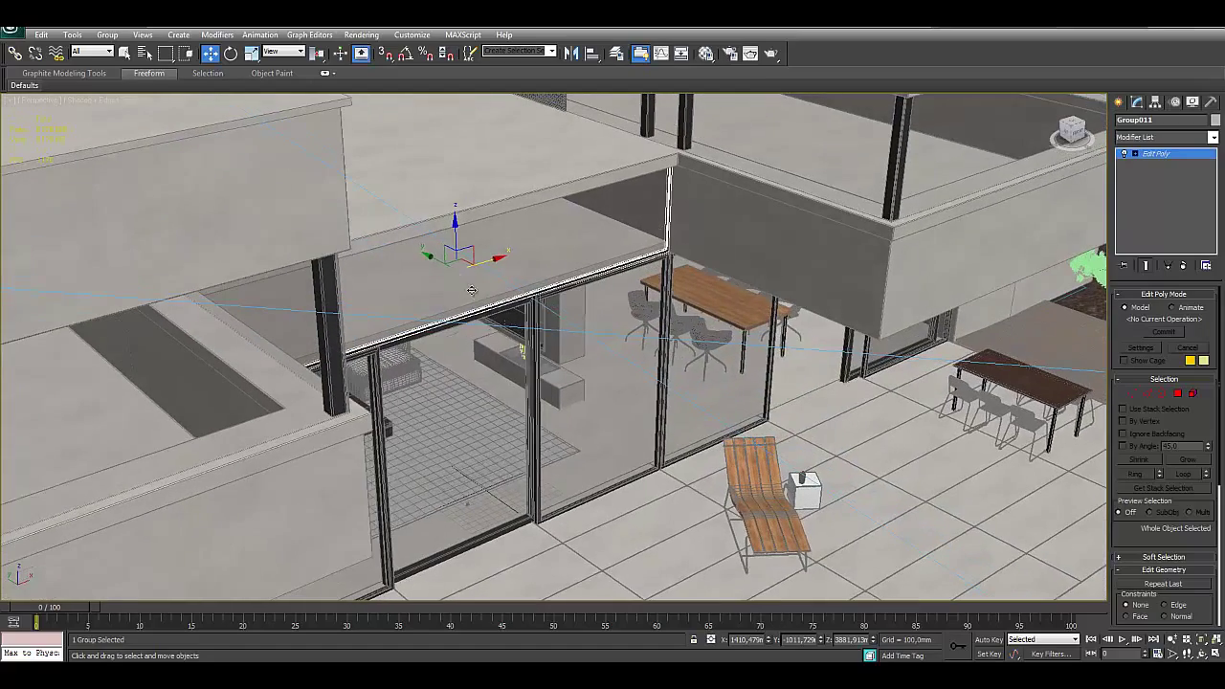
alt+middle_drag(491, 301, 543, 340)
drag(544, 340, 603, 383)
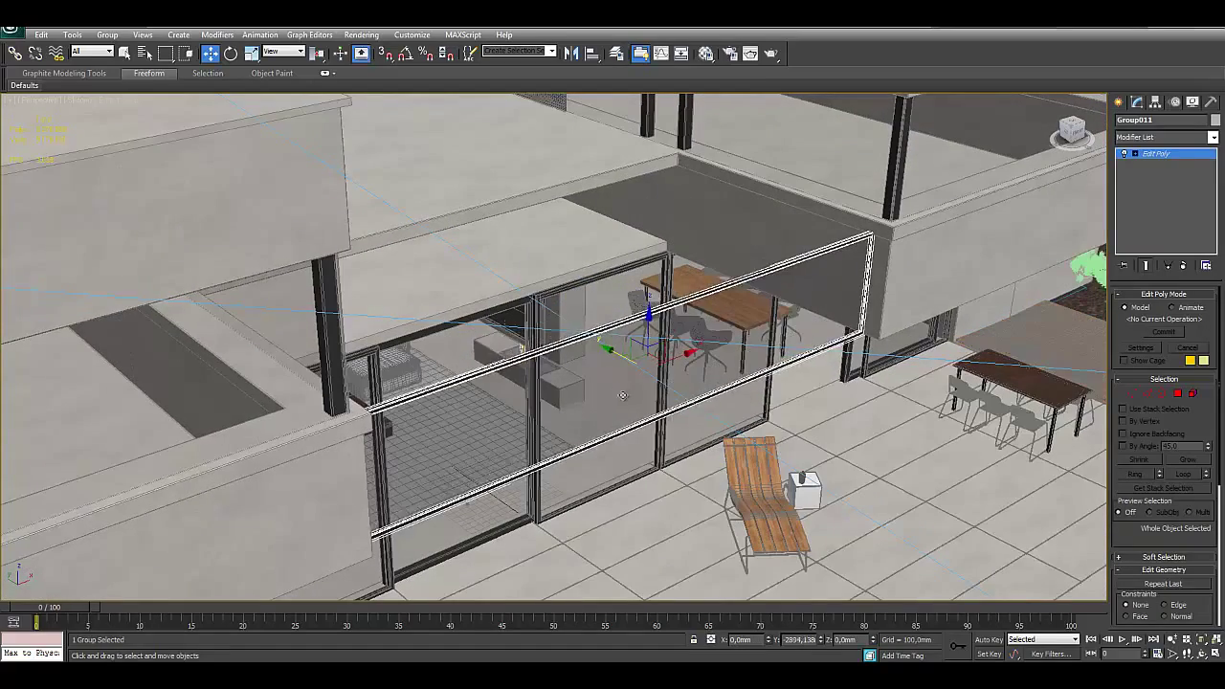
alt+middle_drag(602, 383, 313, 375)
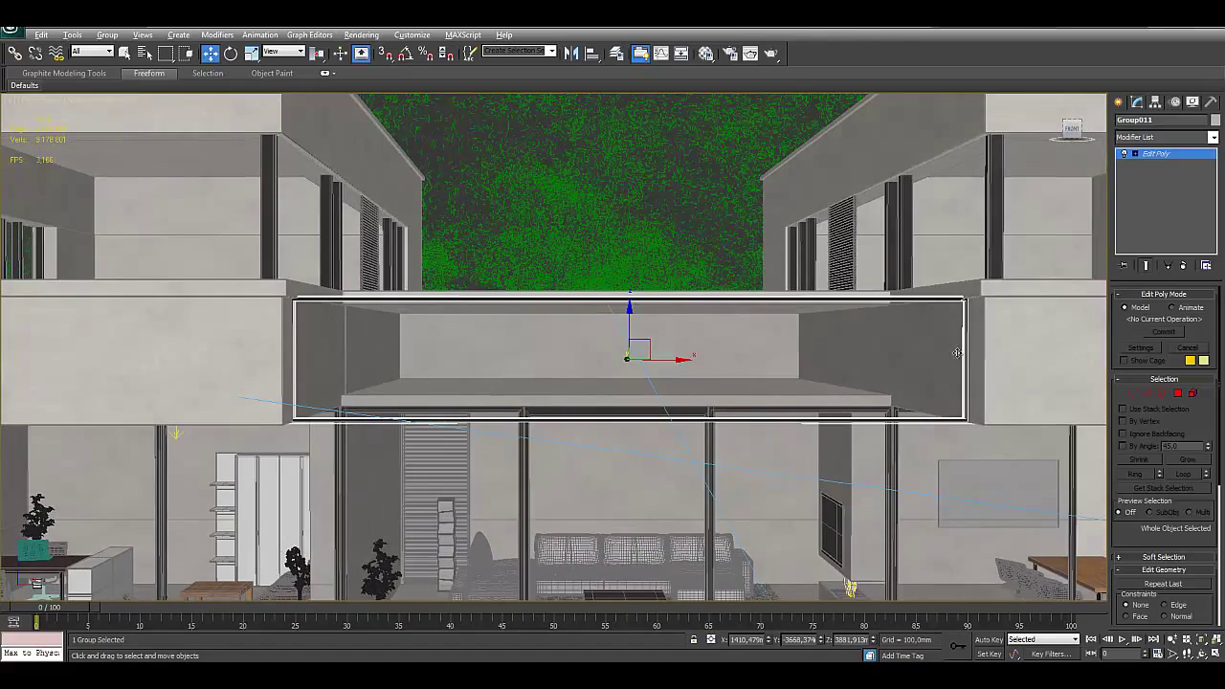
mouse_move(956, 353)
alt+middle_down()
mouse_move(974, 386)
mouse_move(990, 384)
alt+middle_up()
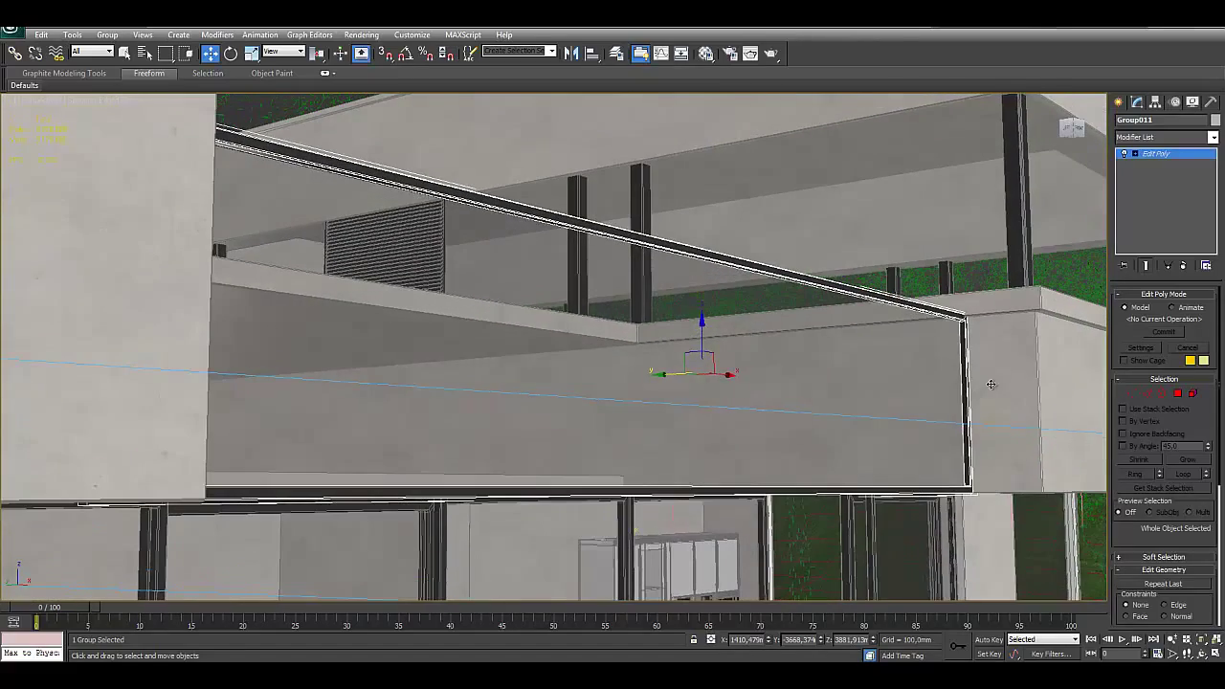
Step: Inspect the slab's element from above, leave Element mode, and select the right-hand building block
click(1193, 392)
click(819, 368)
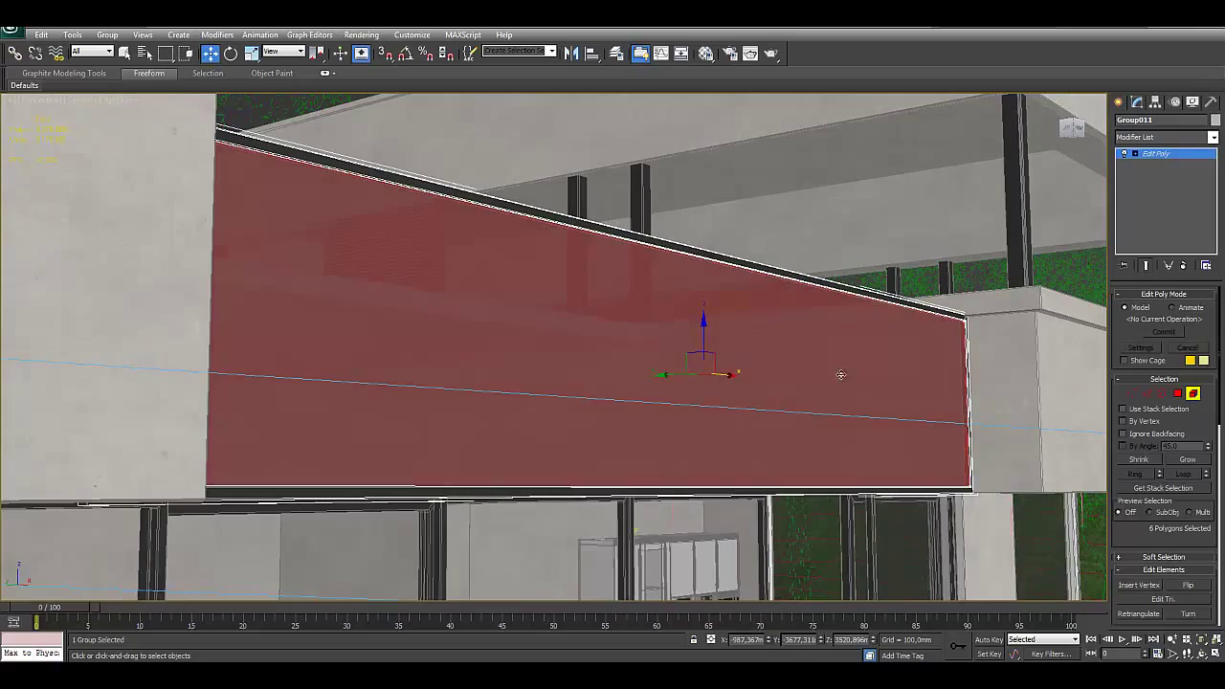
alt+middle_drag(865, 376, 863, 366)
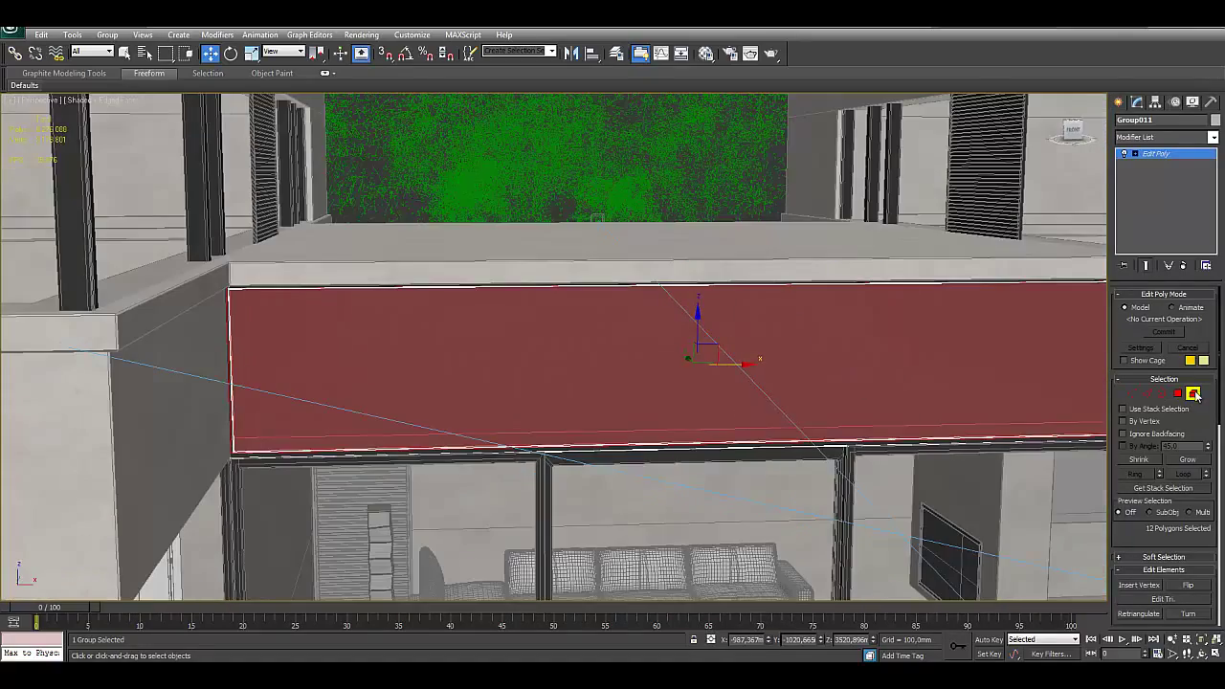
click(1194, 393)
mouse_move(766, 285)
middle_down()
mouse_move(441, 353)
mouse_move(574, 335)
middle_up()
scroll(441, 352, down, 3)
click(719, 321)
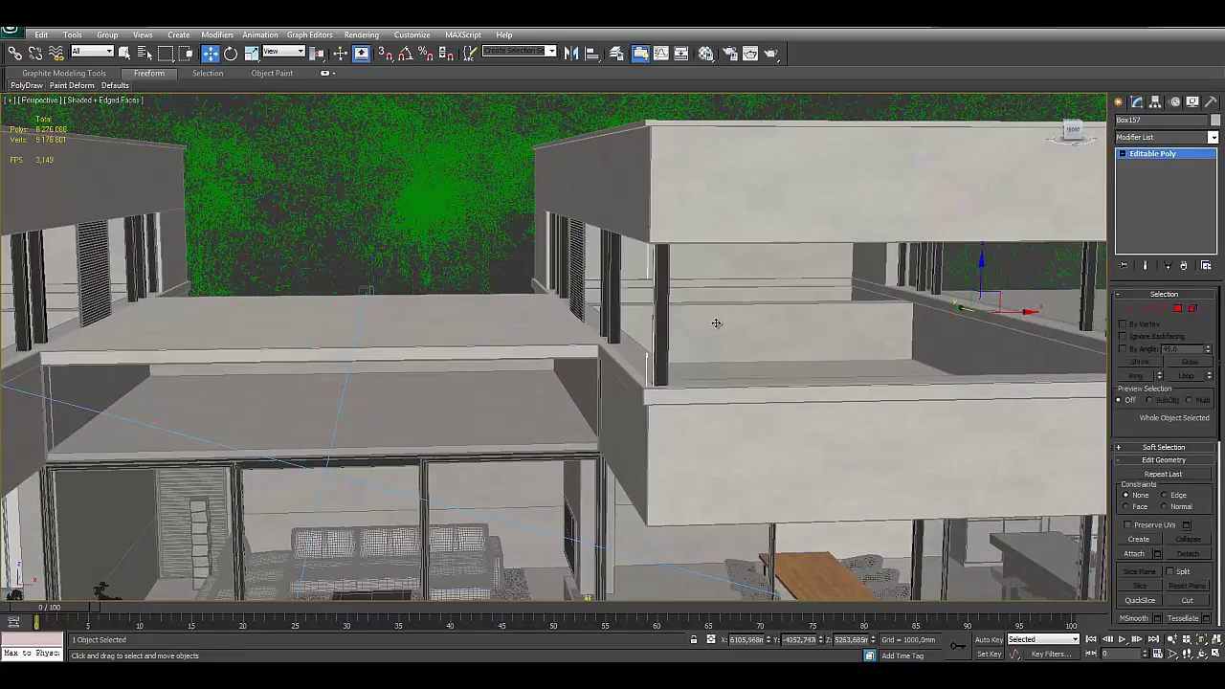
Step: Move the balcony panel right and forward, then shift the balcony column group right
alt+middle_drag(719, 321, 746, 338)
scroll(747, 338, up, 2)
key(F3)
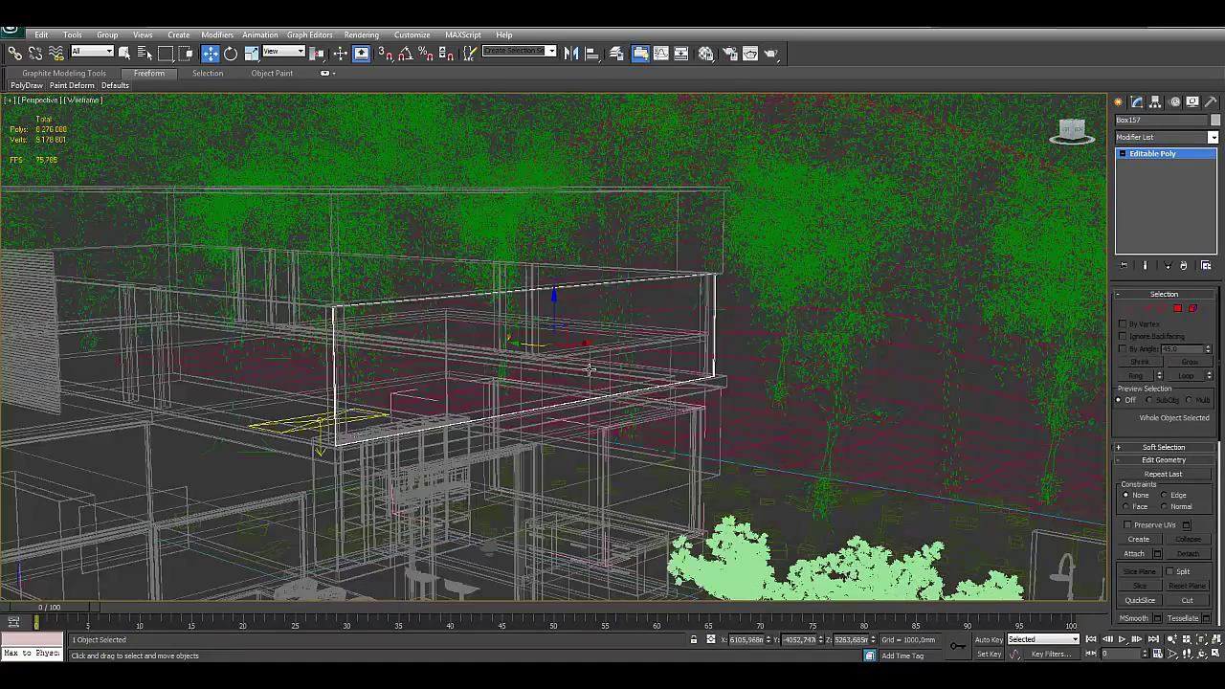
key(F3)
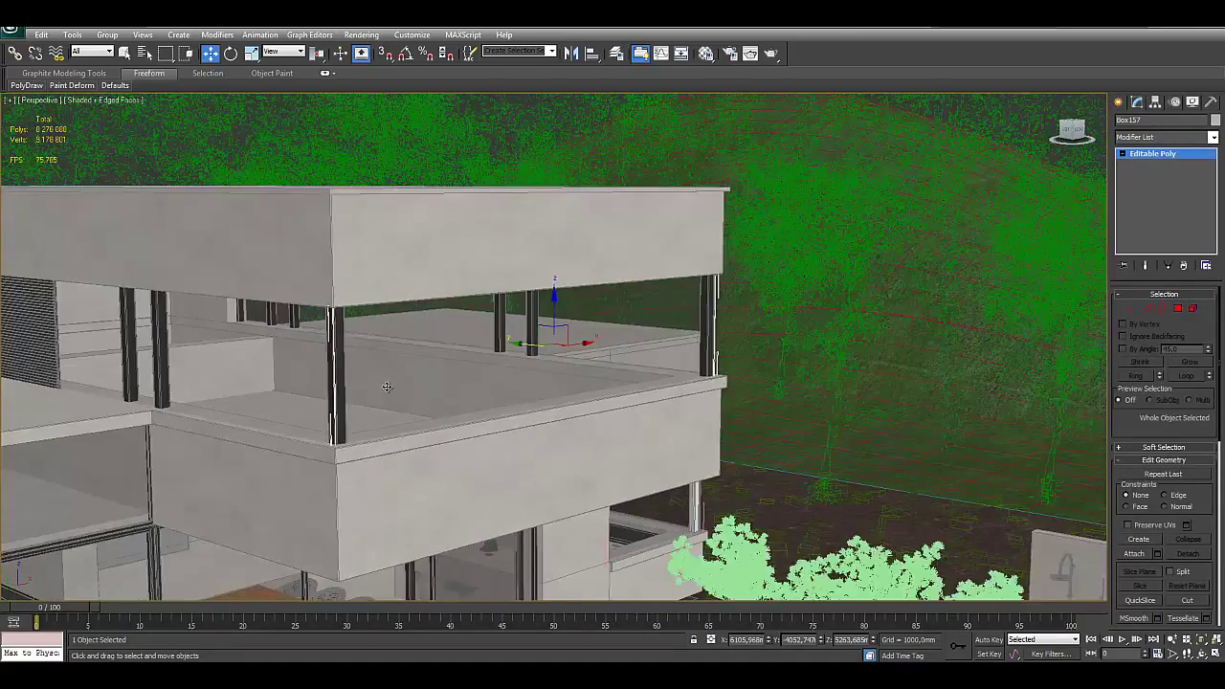
scroll(402, 383, up, 3)
scroll(469, 373, up, 1)
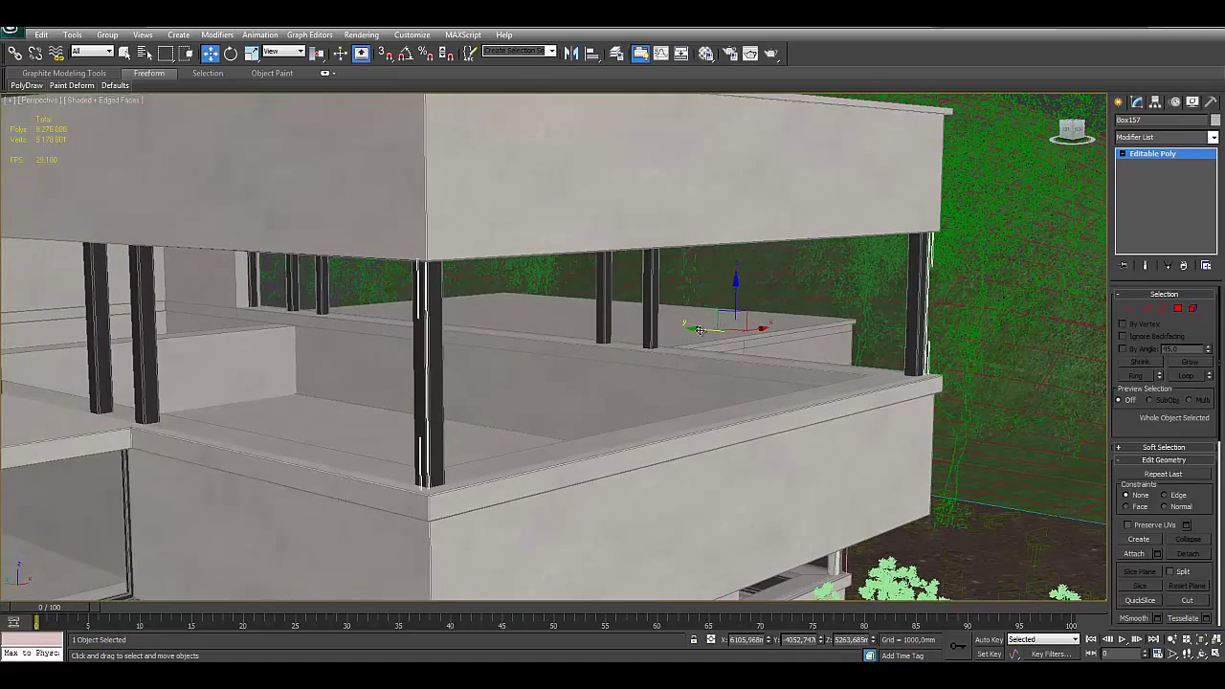
mouse_move(700, 330)
mouse_down()
mouse_move(796, 339)
mouse_move(825, 359)
mouse_up()
click(433, 364)
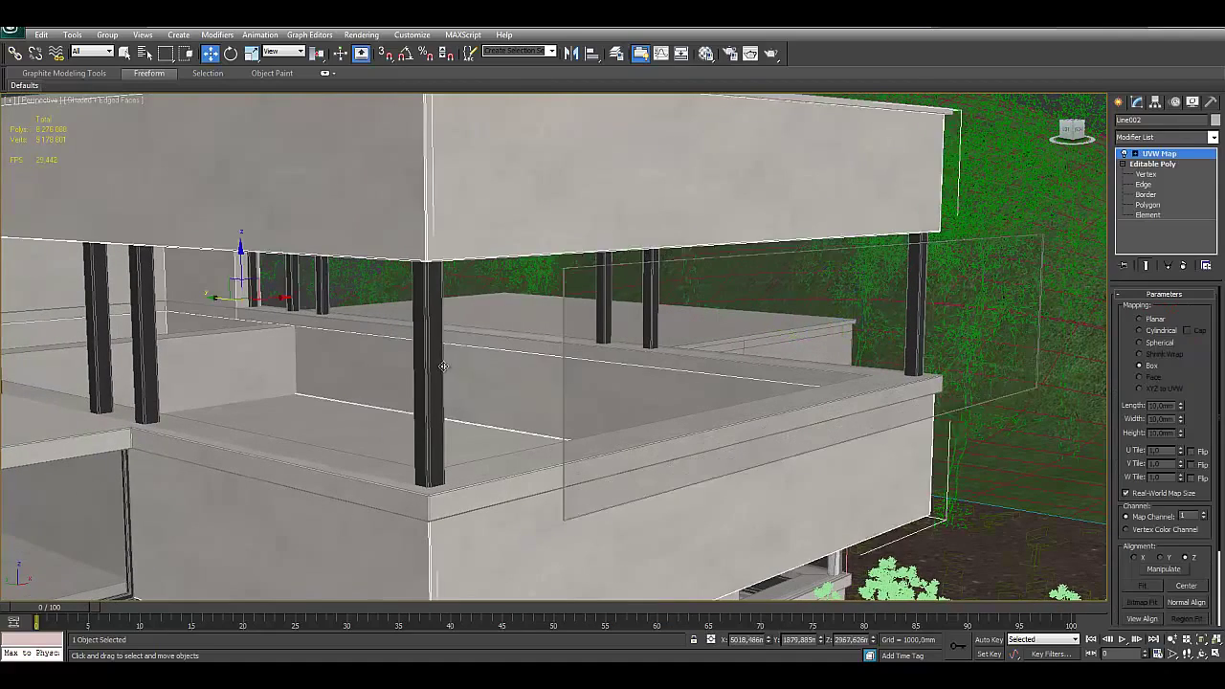
mouse_move(427, 360)
mouse_down()
mouse_move(468, 380)
mouse_move(415, 400)
mouse_up()
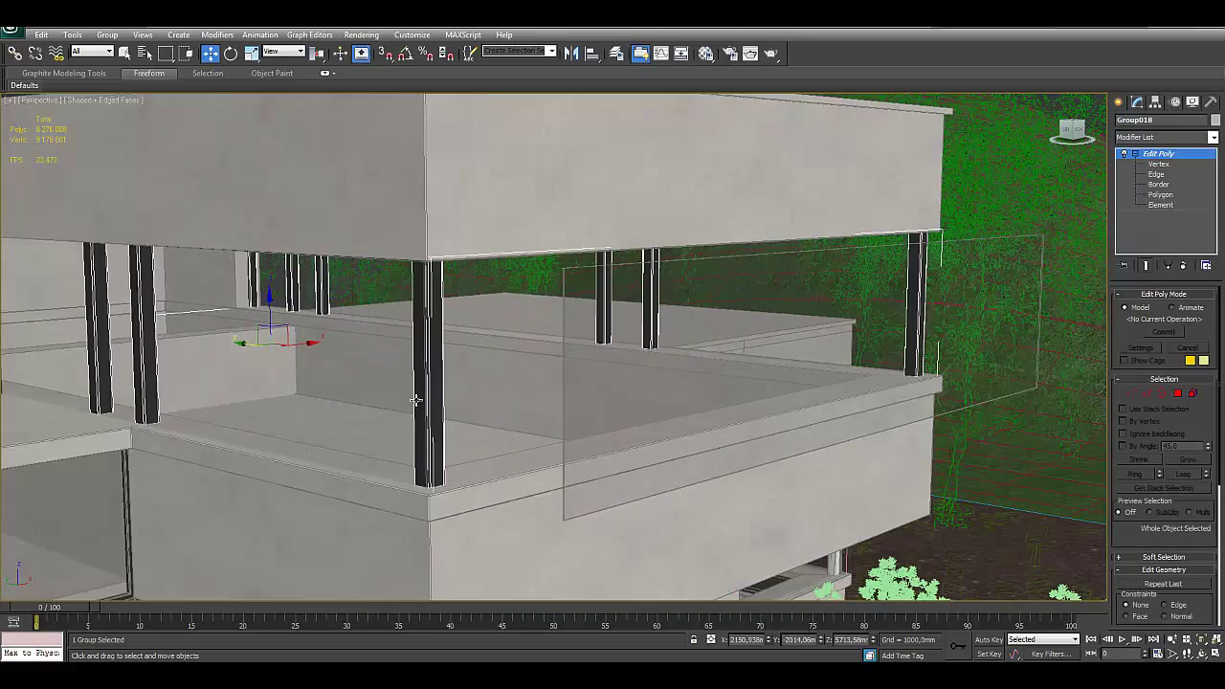
Step: Move the left column to the balcony edge in Element mode, exit it, and select the glass railing
click(1191, 393)
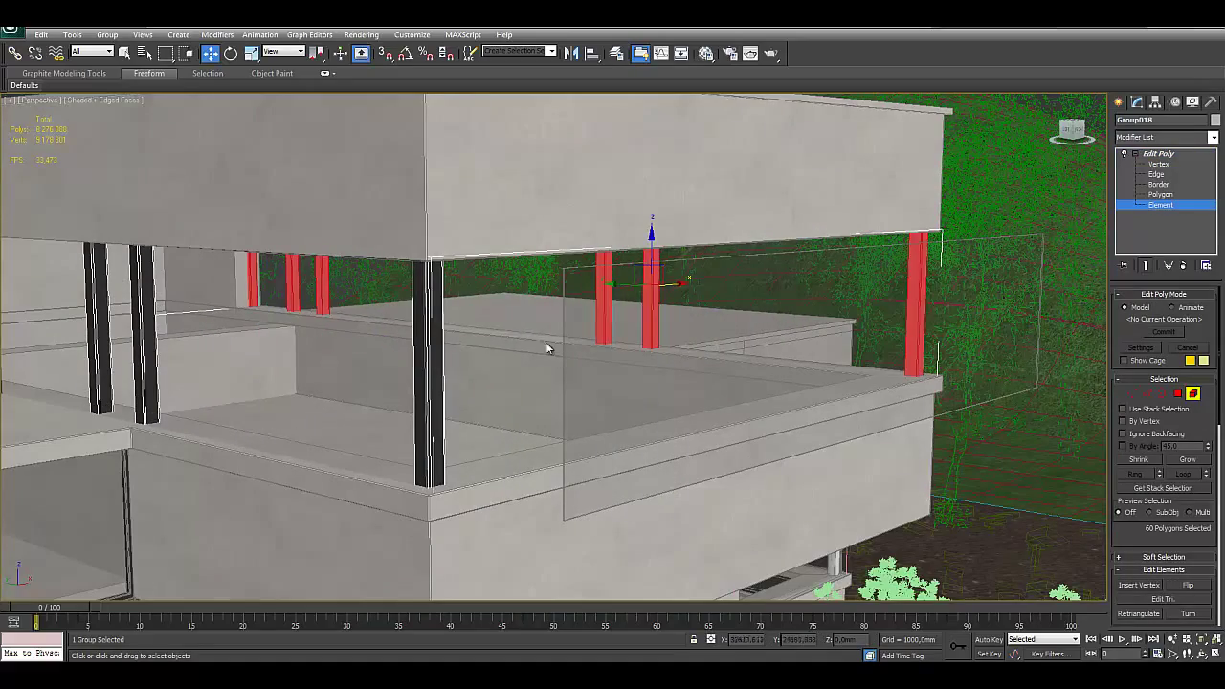
mouse_move(547, 348)
alt+middle_down()
mouse_move(763, 270)
mouse_move(665, 263)
alt+middle_up()
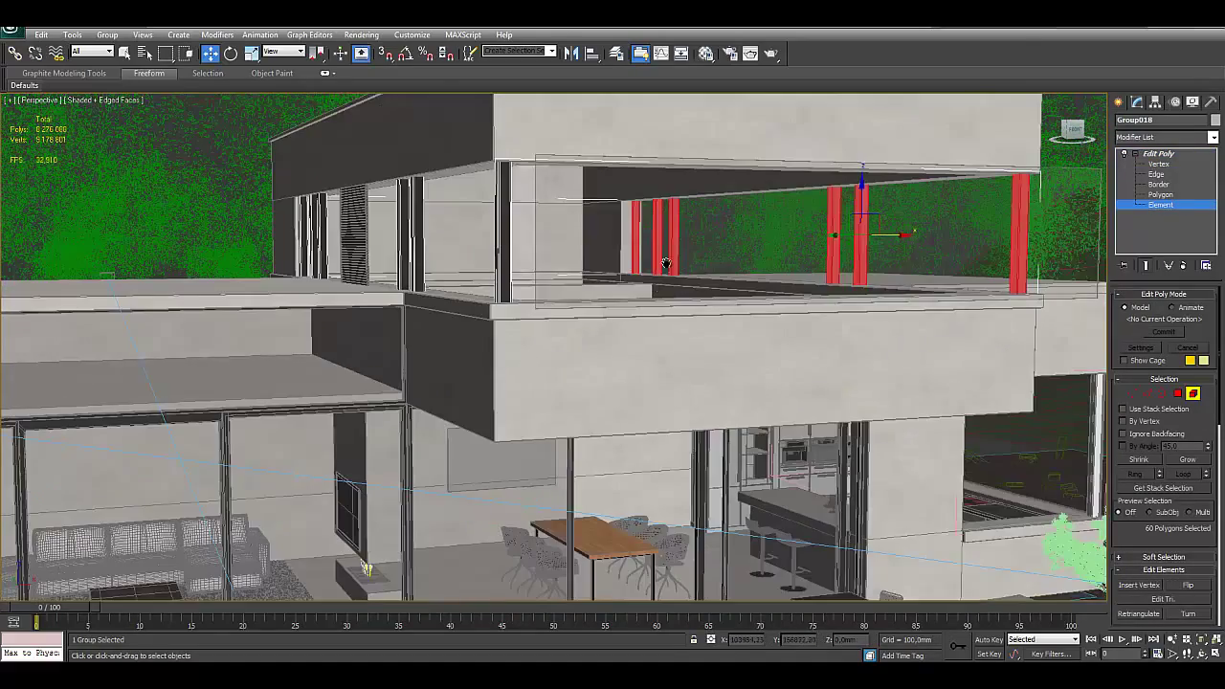
scroll(665, 263, down, 3)
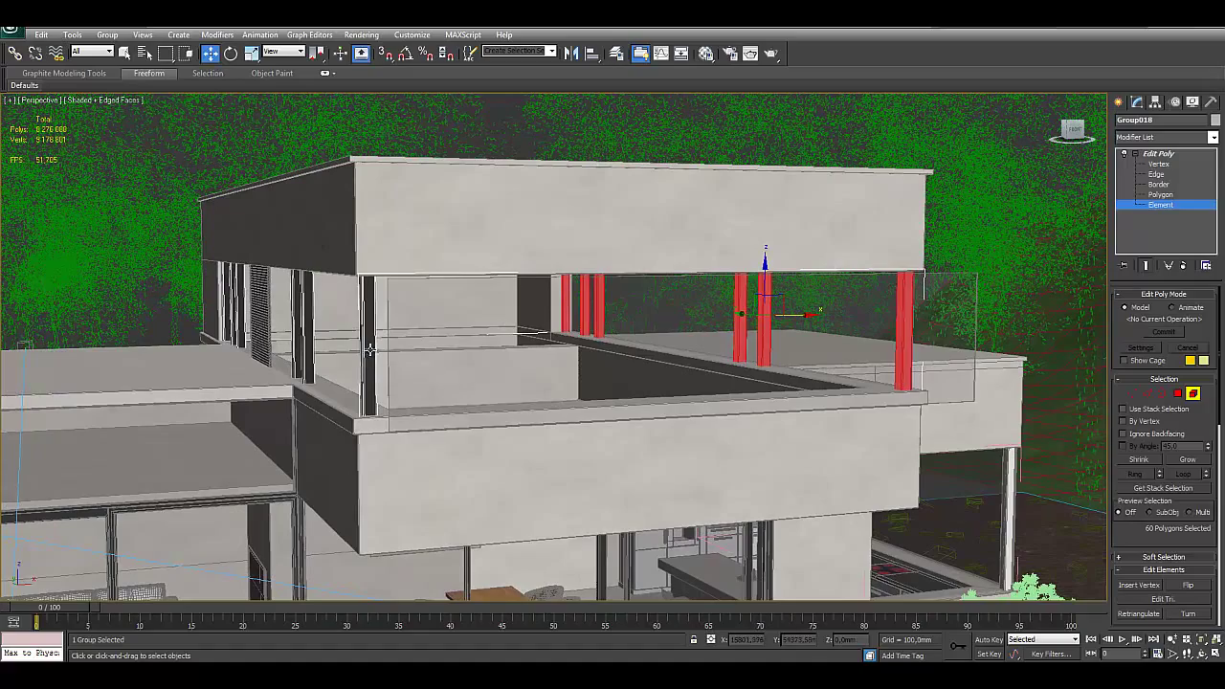
click(370, 350)
drag(357, 341, 561, 342)
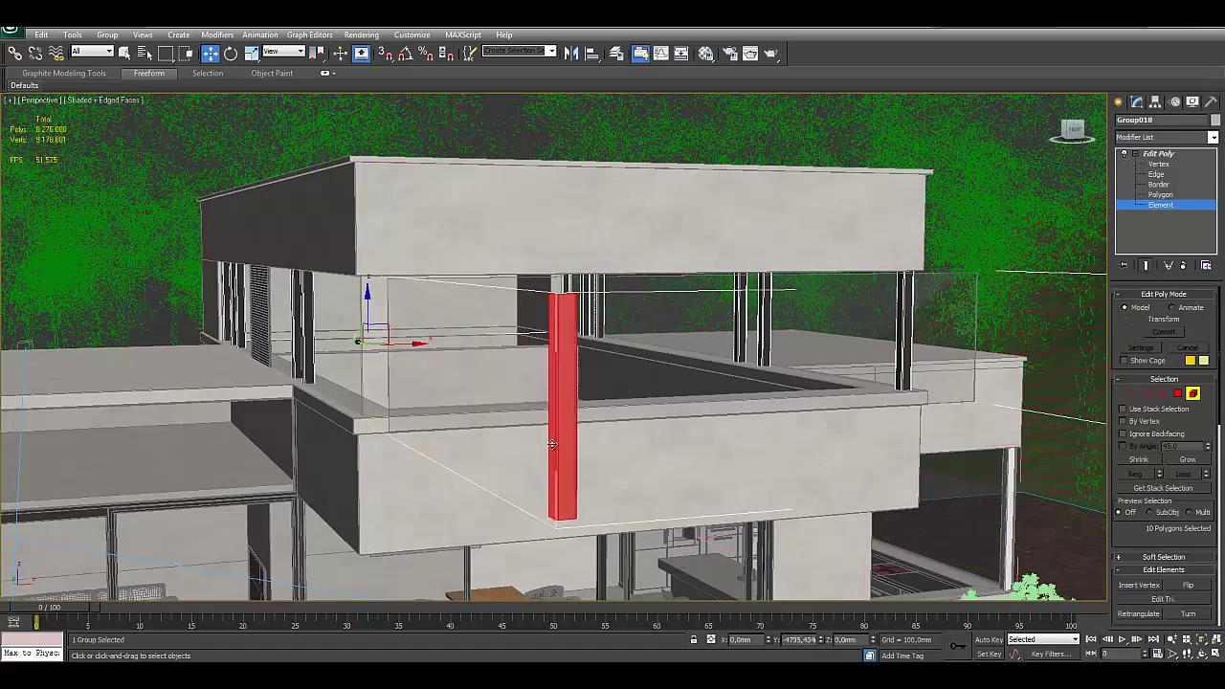
scroll(665, 402, up, 5)
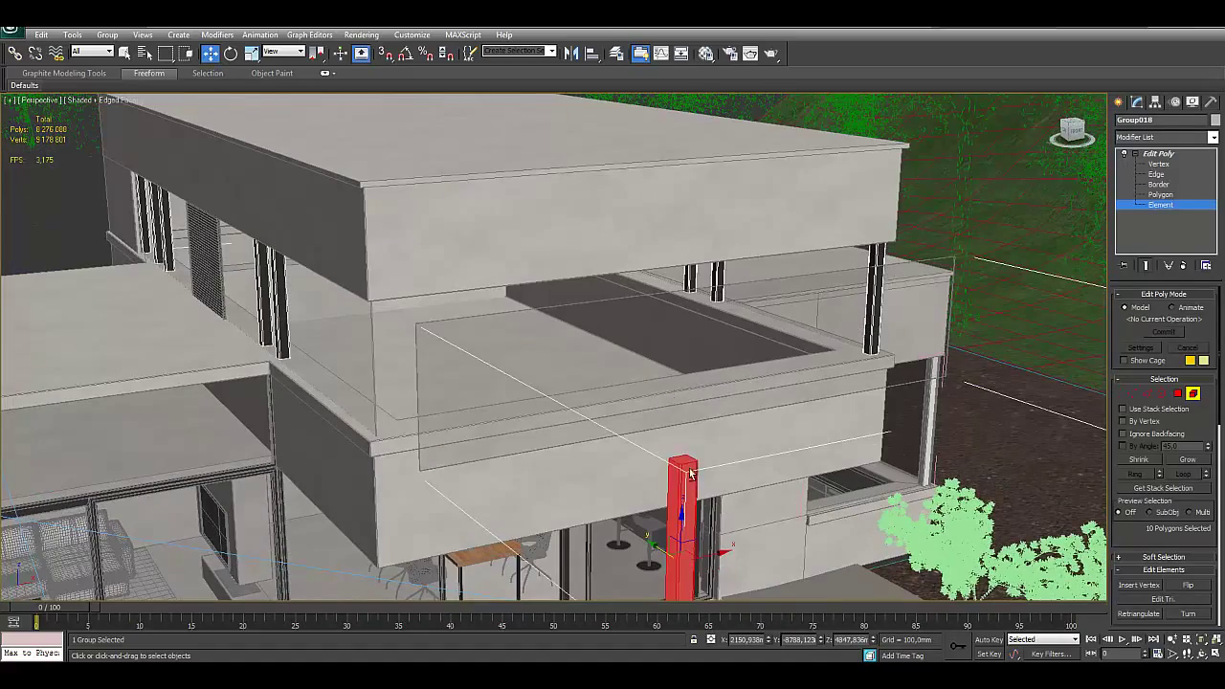
mouse_move(667, 389)
middle_down()
mouse_move(694, 347)
mouse_move(693, 383)
mouse_move(468, 265)
middle_up()
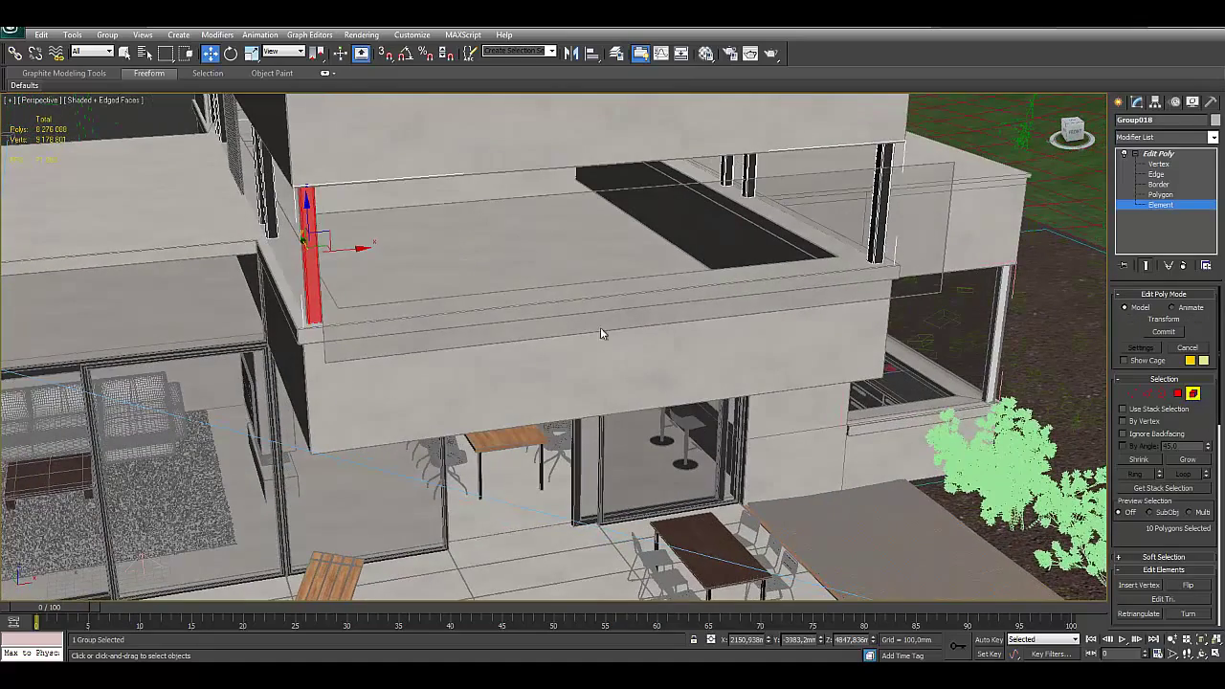
middle_drag(355, 268, 585, 410)
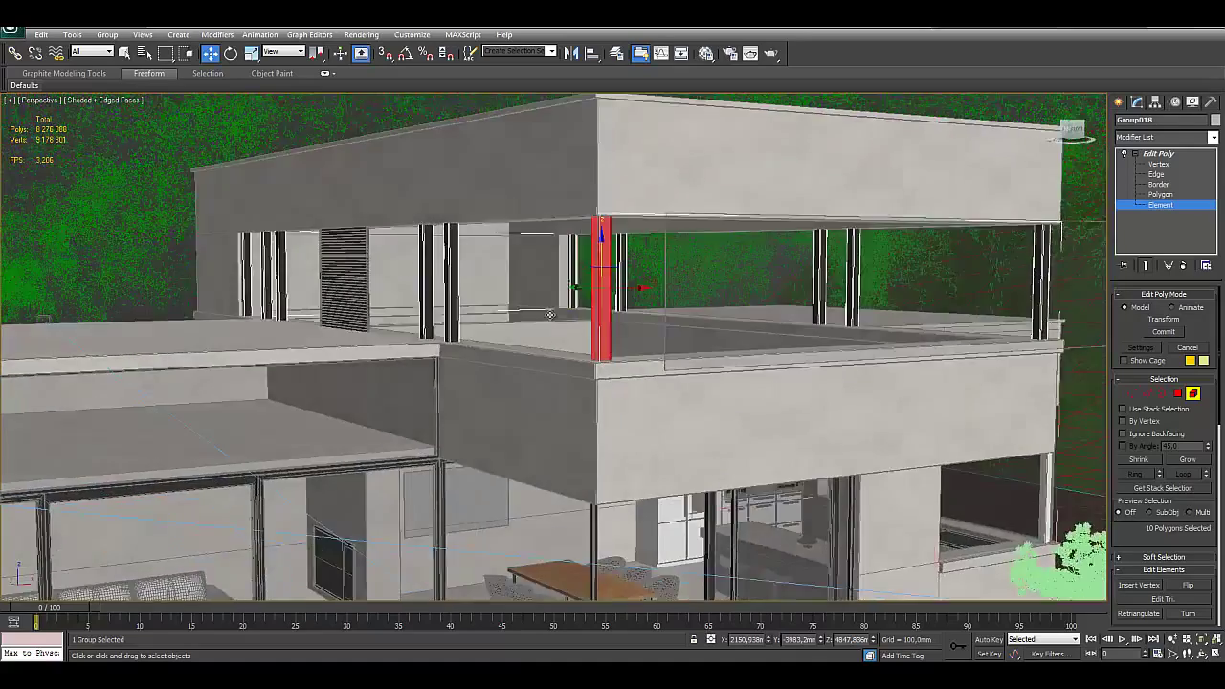
alt+middle_drag(529, 340, 1158, 371)
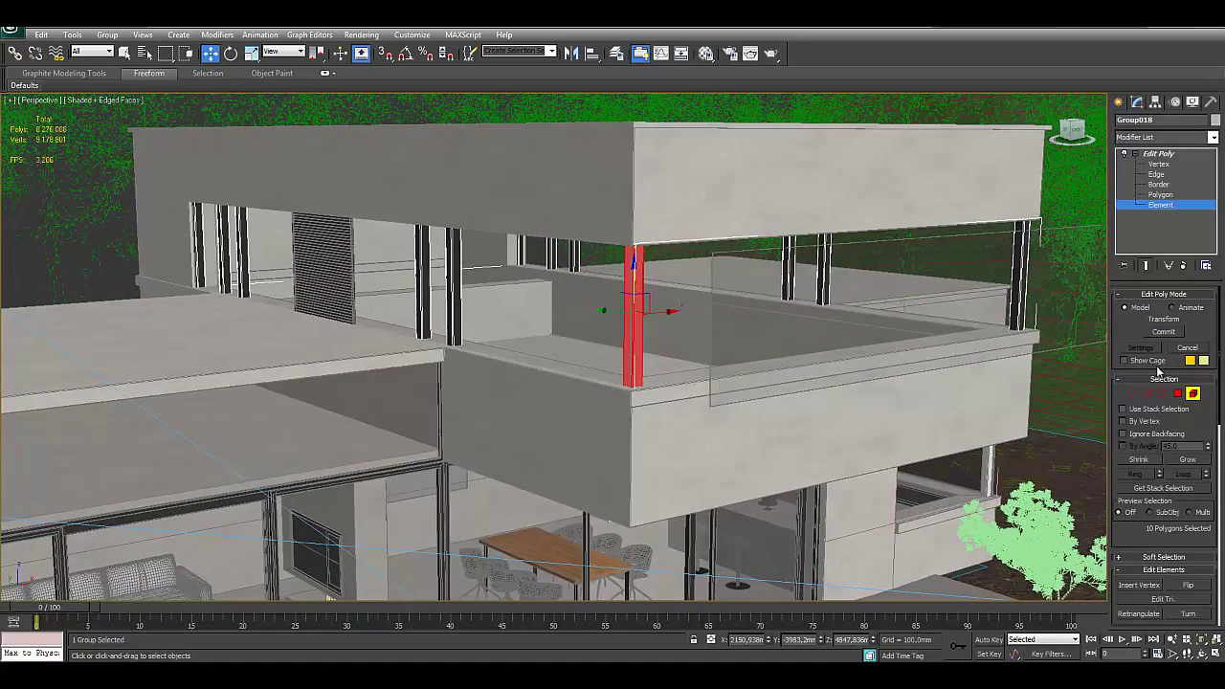
click(1193, 393)
click(716, 339)
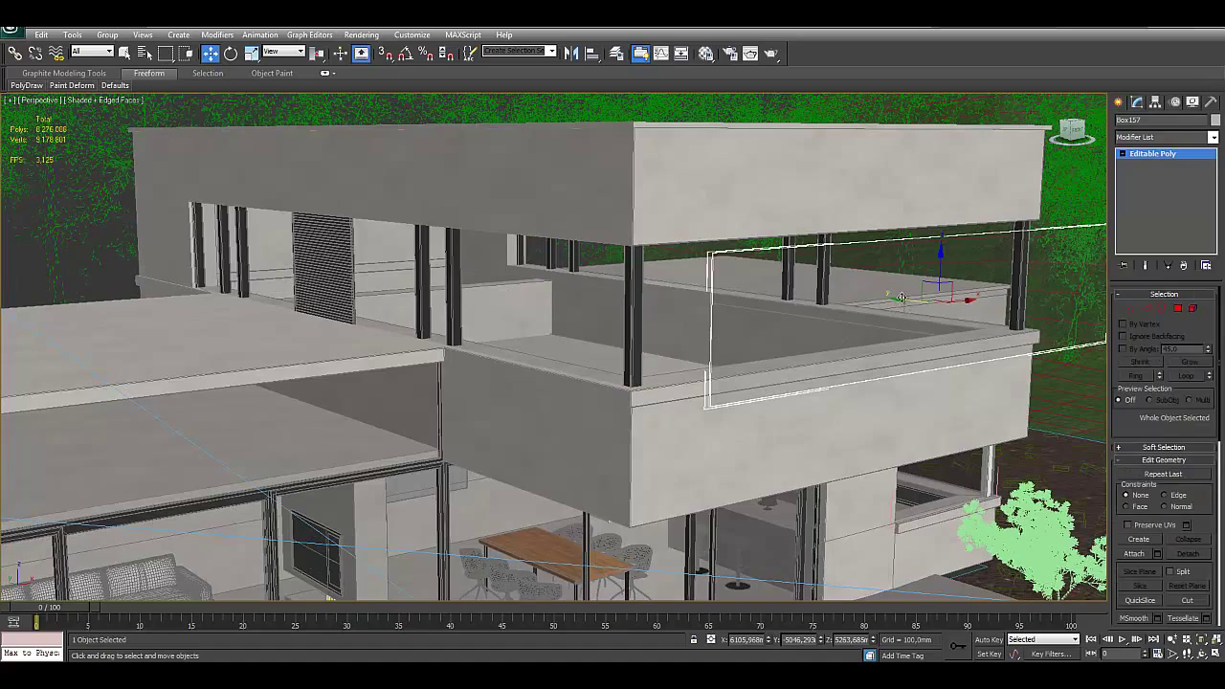
Step: Slide the glass railing Box157 sideways along Y
drag(900, 298, 830, 290)
scroll(776, 301, up, 5)
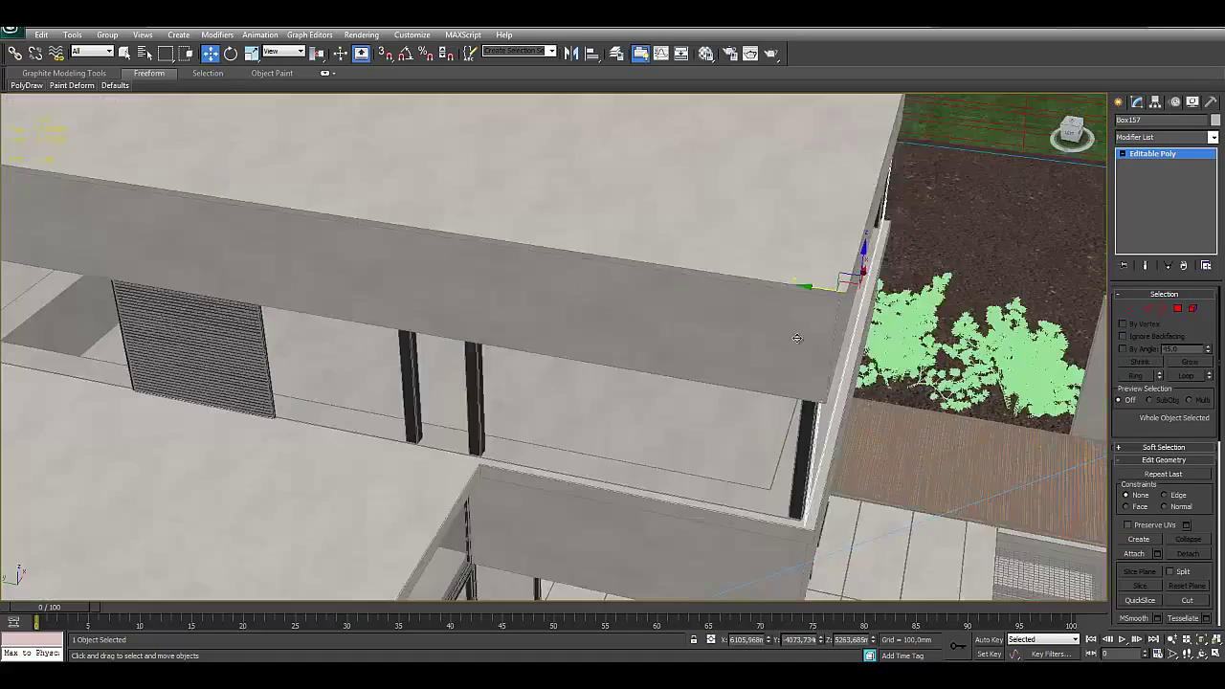
scroll(775, 302, up, 2)
mouse_move(498, 449)
middle_down()
mouse_move(727, 411)
mouse_move(714, 377)
mouse_move(691, 362)
middle_up()
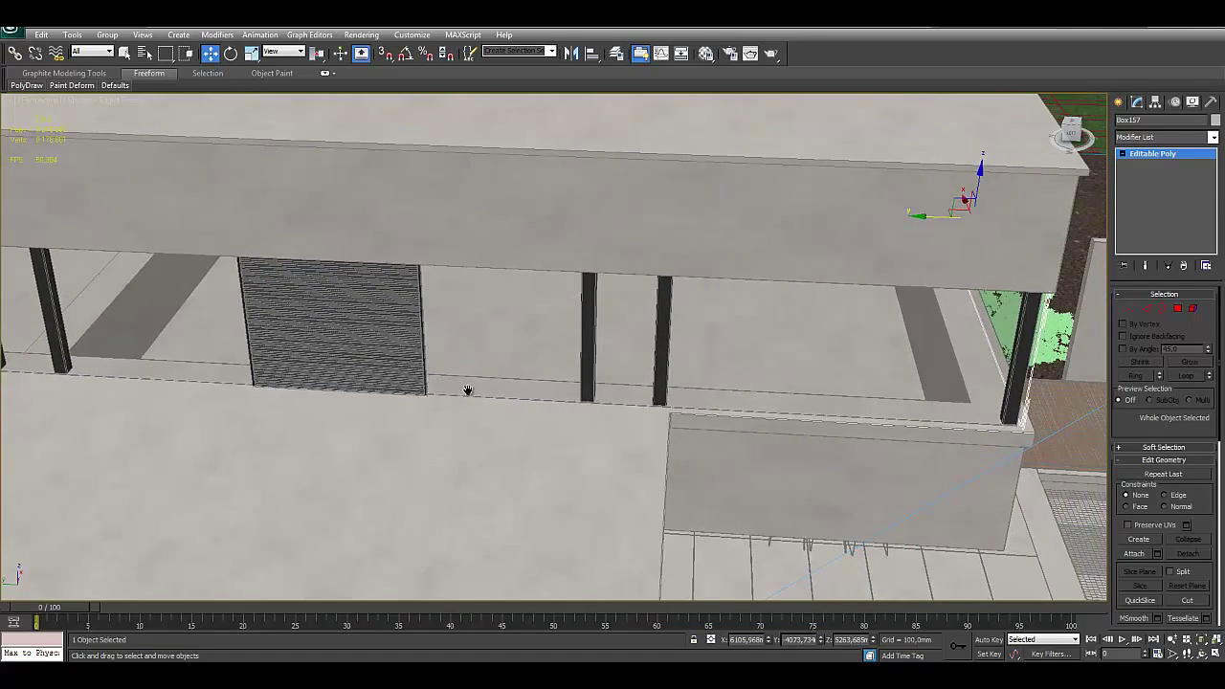
middle_drag(467, 391, 751, 366)
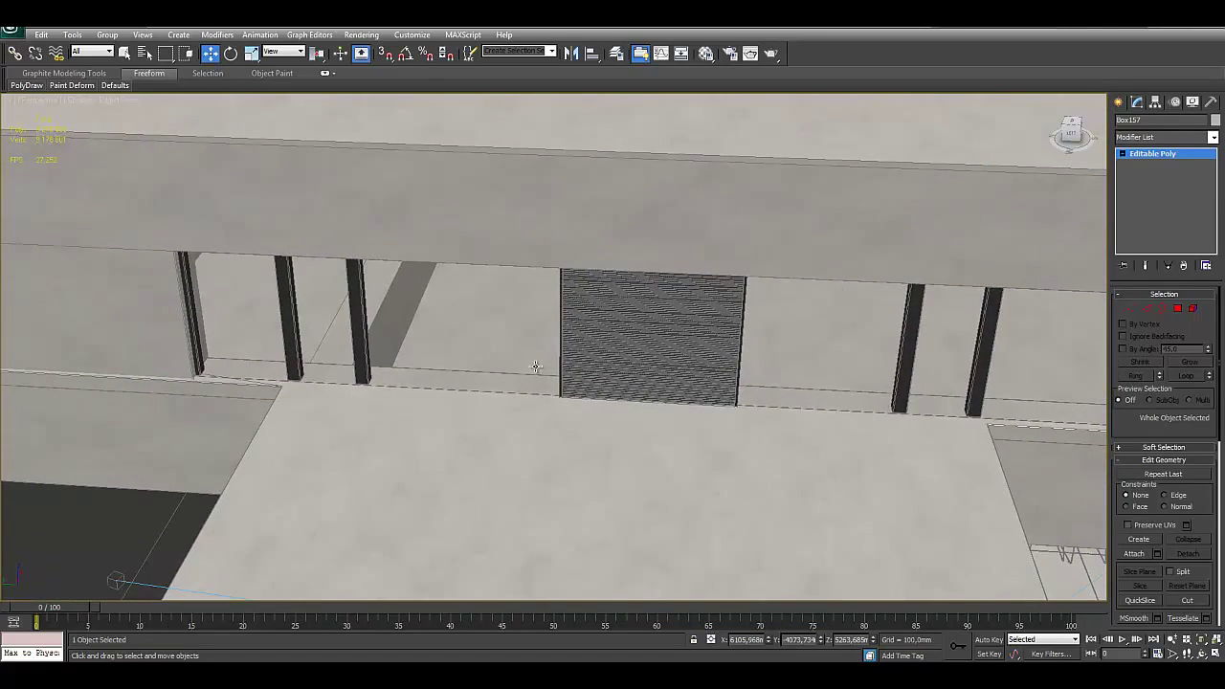
Step: Select the roller shutter, zoom onto it, and view it shaded without edge lines
click(605, 344)
key(z)
mouse_move(575, 349)
alt+middle_down()
mouse_move(620, 361)
mouse_move(610, 388)
mouse_move(672, 389)
alt+middle_up()
key(F4)
mouse_move(512, 340)
alt+middle_down()
mouse_move(689, 339)
mouse_move(432, 331)
mouse_move(580, 338)
mouse_move(482, 340)
mouse_move(511, 348)
mouse_move(587, 320)
alt+middle_up()
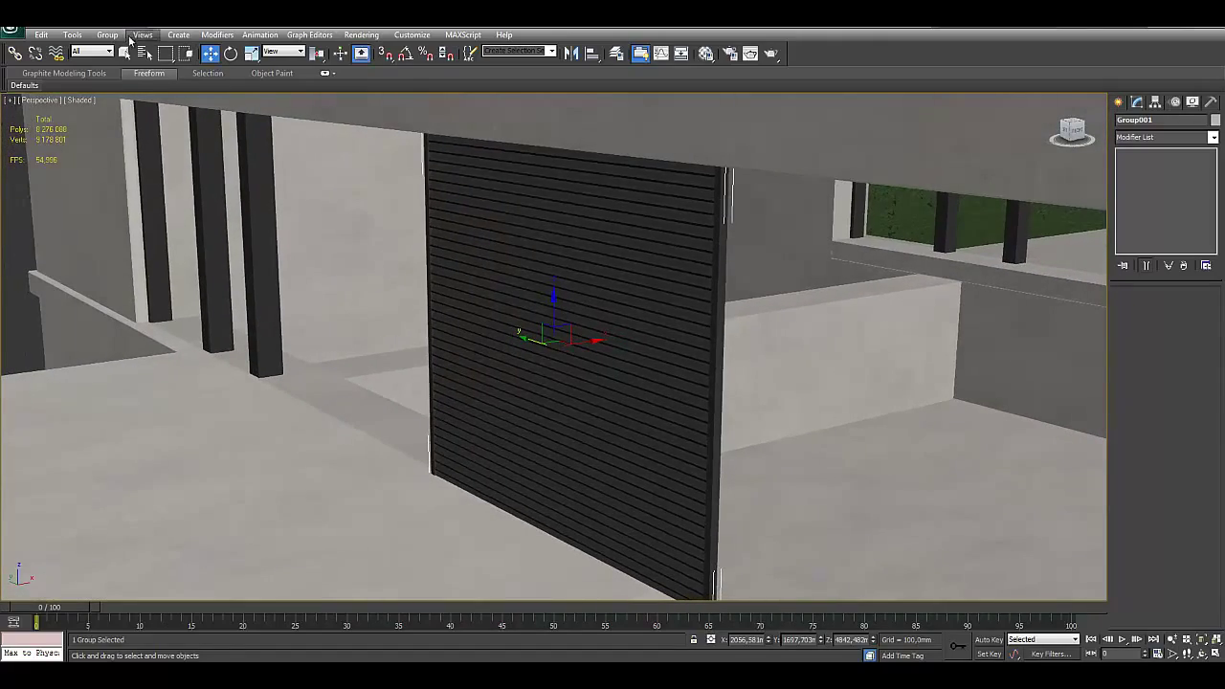
Step: Open Group001 and select all its slats, deselecting the left and right frame posts
click(107, 34)
click(121, 83)
click(590, 314)
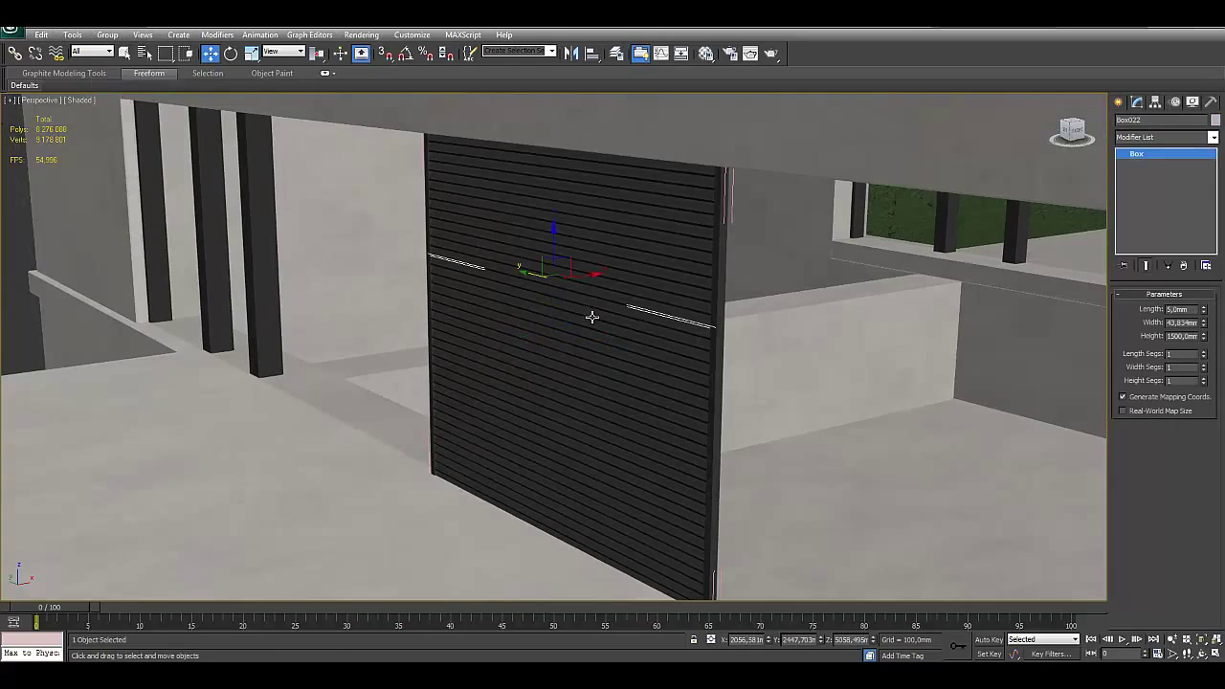
mouse_move(590, 315)
alt+middle_down()
mouse_move(554, 306)
mouse_move(585, 315)
mouse_move(677, 171)
alt+middle_up()
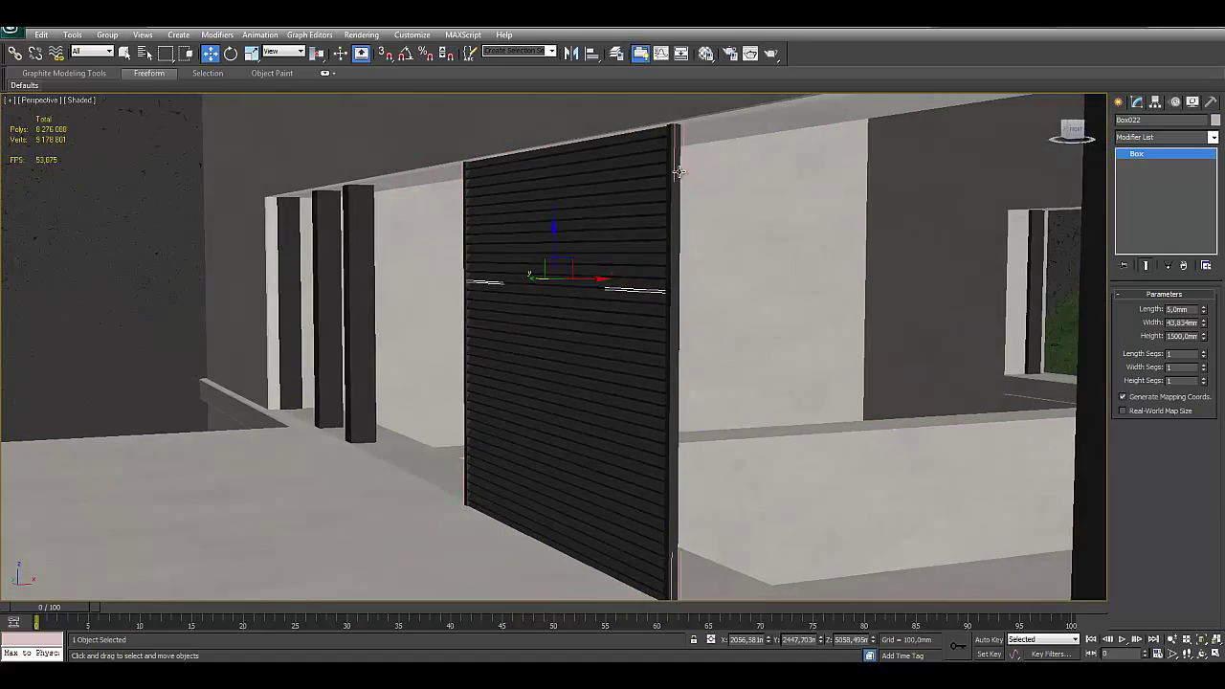
drag(674, 164, 674, 196)
alt+click(673, 224)
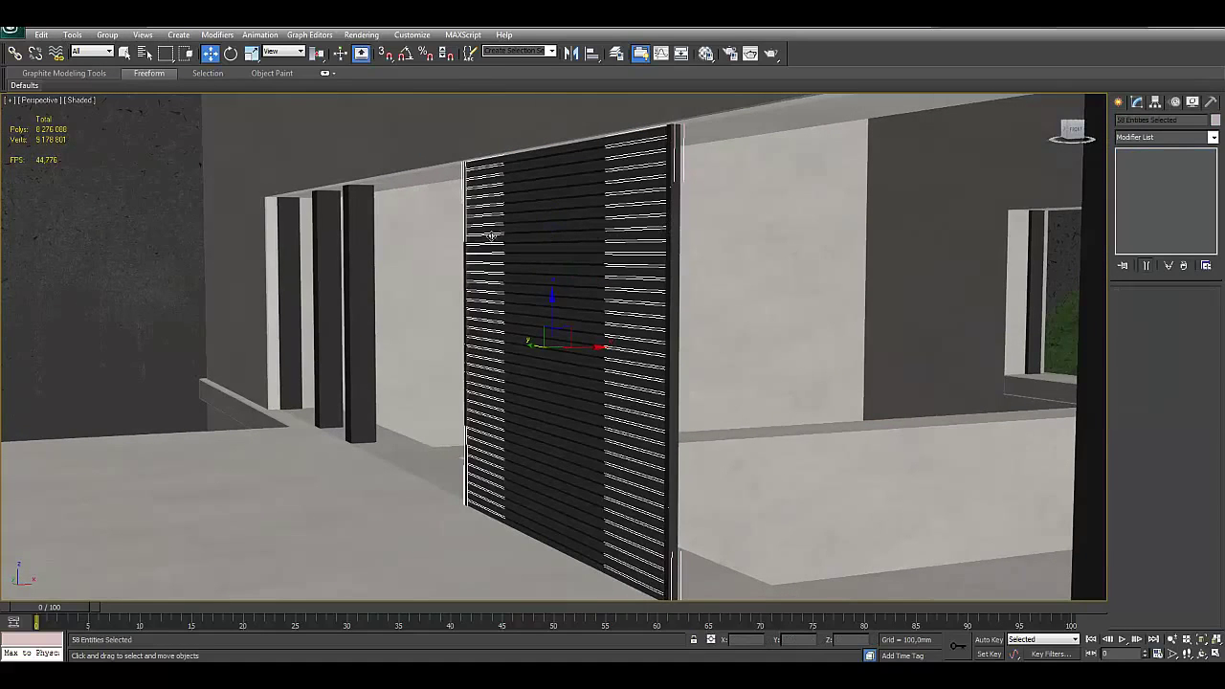
mouse_move(490, 229)
alt+middle_down()
mouse_move(311, 256)
mouse_move(419, 270)
mouse_move(402, 304)
alt+middle_up()
alt+click(419, 270)
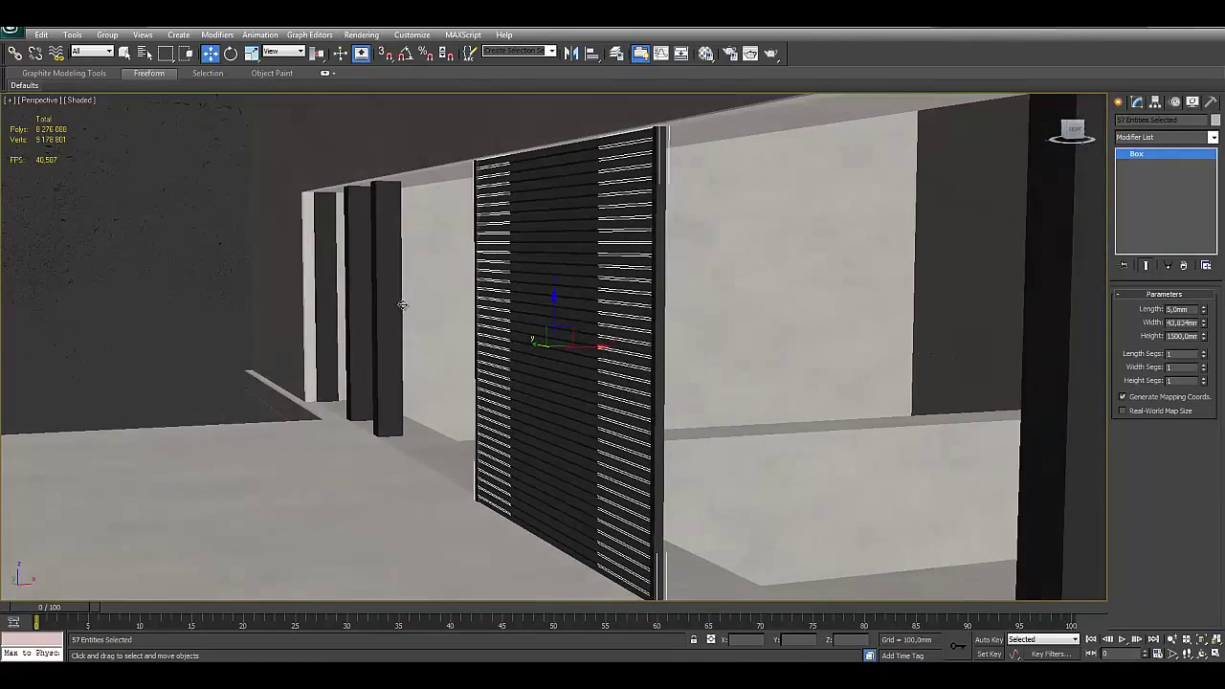
Step: Switch to Rotate and try tilting the slats, cancelling the first attempt
key(e)
click(316, 53)
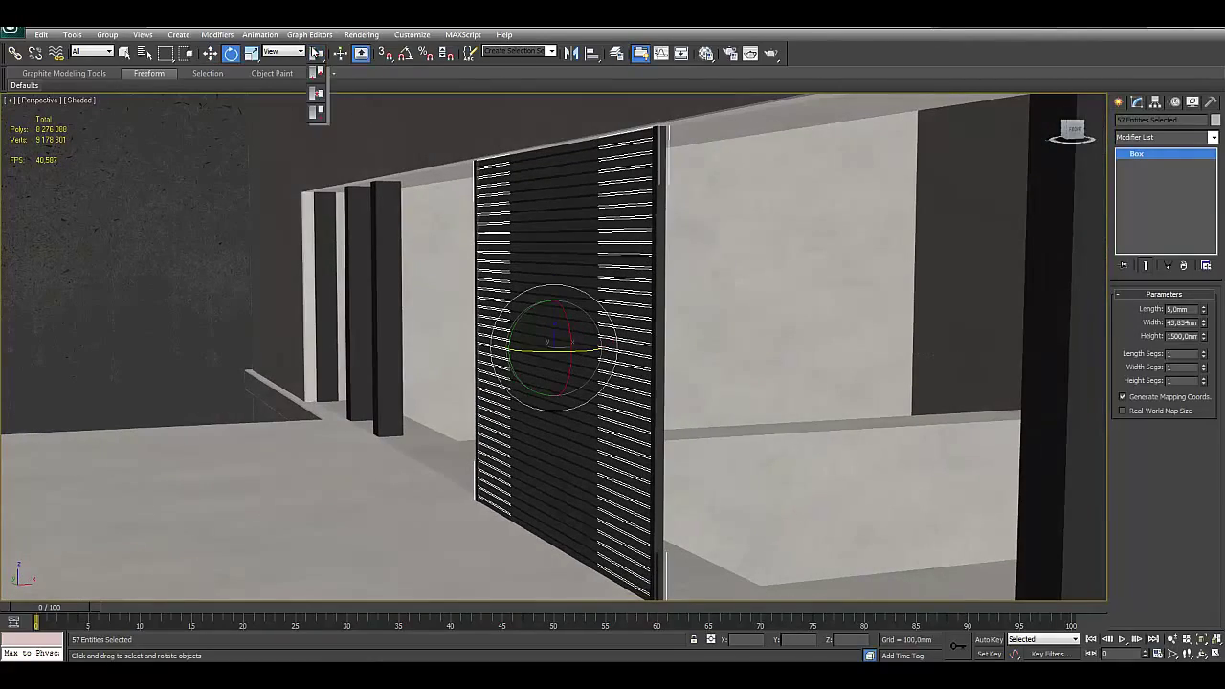
mouse_move(434, 221)
alt+middle_down()
mouse_move(451, 252)
mouse_move(526, 307)
alt+middle_up()
drag(524, 311, 533, 299)
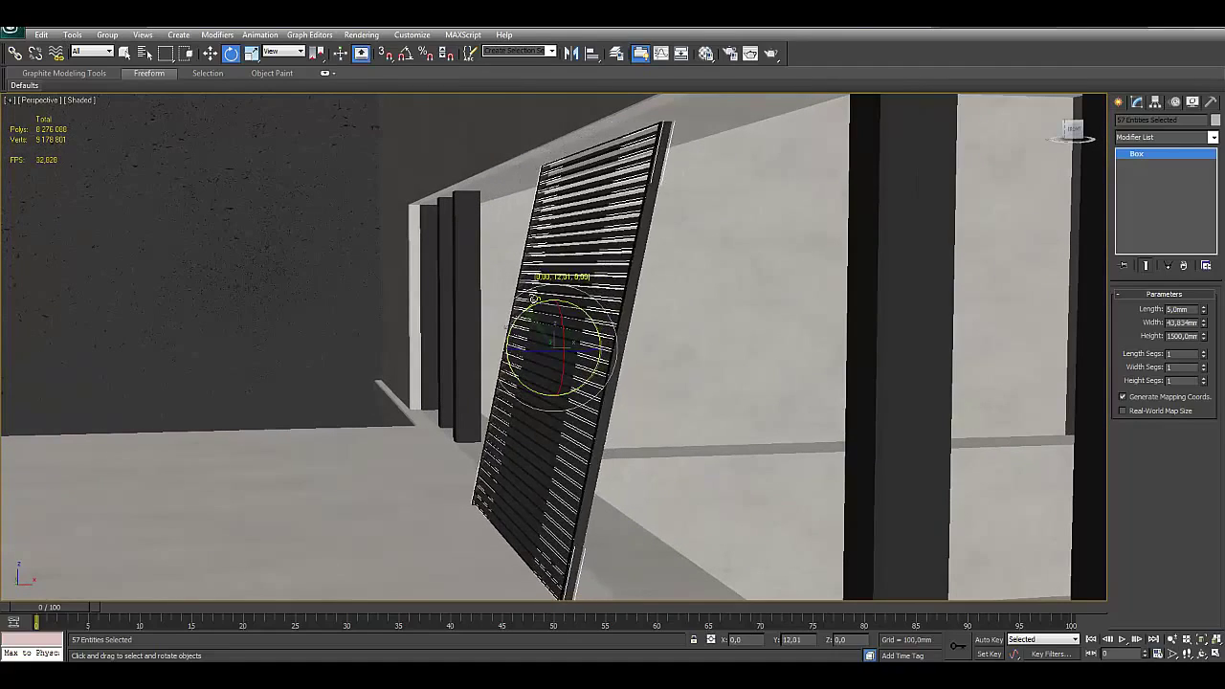
right_click(533, 299)
mouse_move(628, 292)
alt+middle_down()
mouse_move(600, 331)
mouse_move(642, 323)
mouse_move(571, 346)
alt+middle_up()
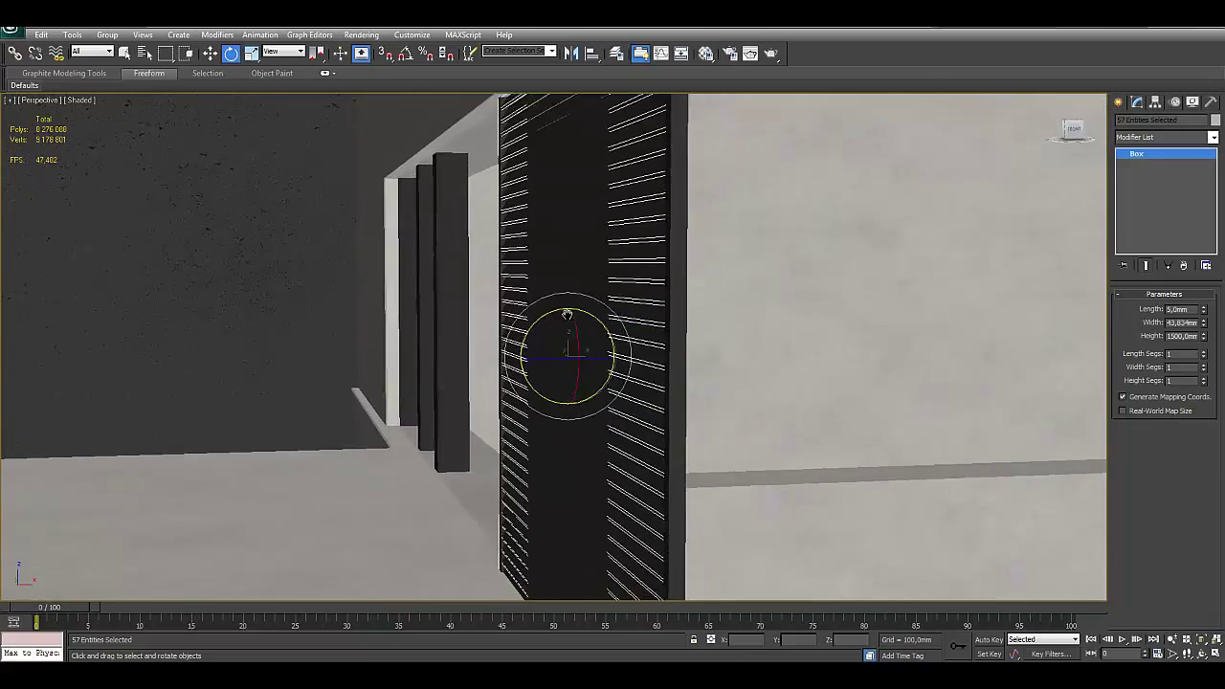
key(w)
key(e)
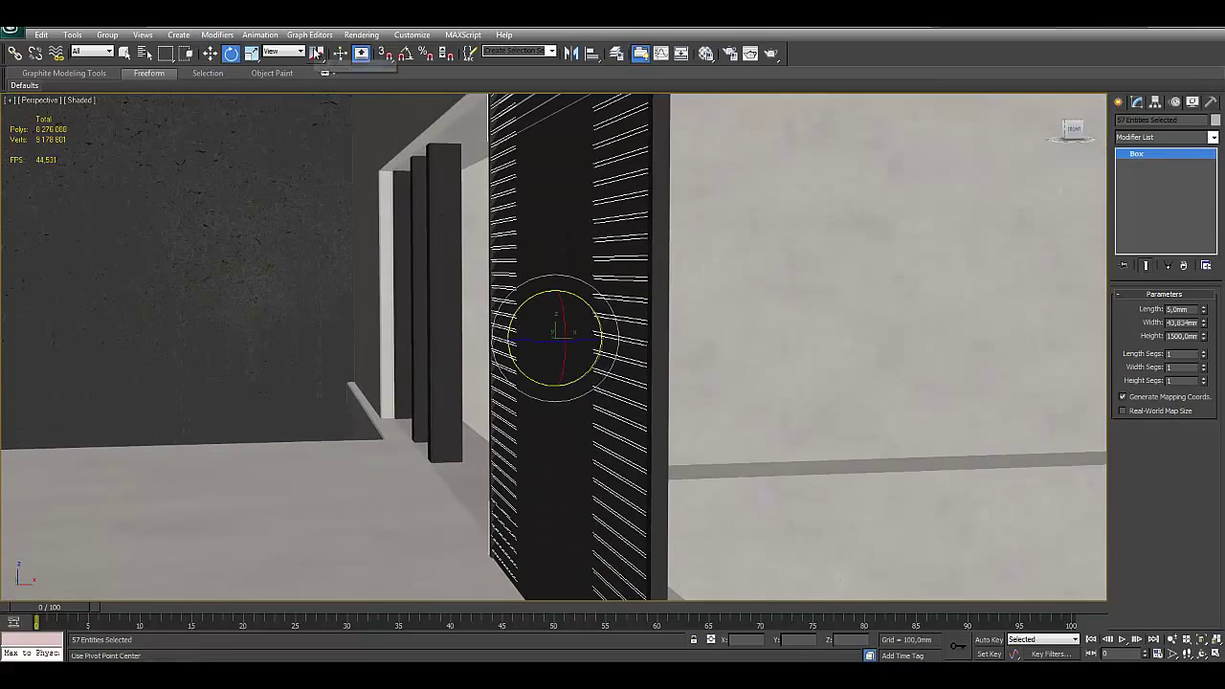
drag(317, 54, 317, 89)
mouse_move(528, 298)
alt+middle_down()
mouse_move(574, 316)
mouse_move(507, 323)
mouse_move(648, 330)
mouse_move(679, 300)
alt+middle_up()
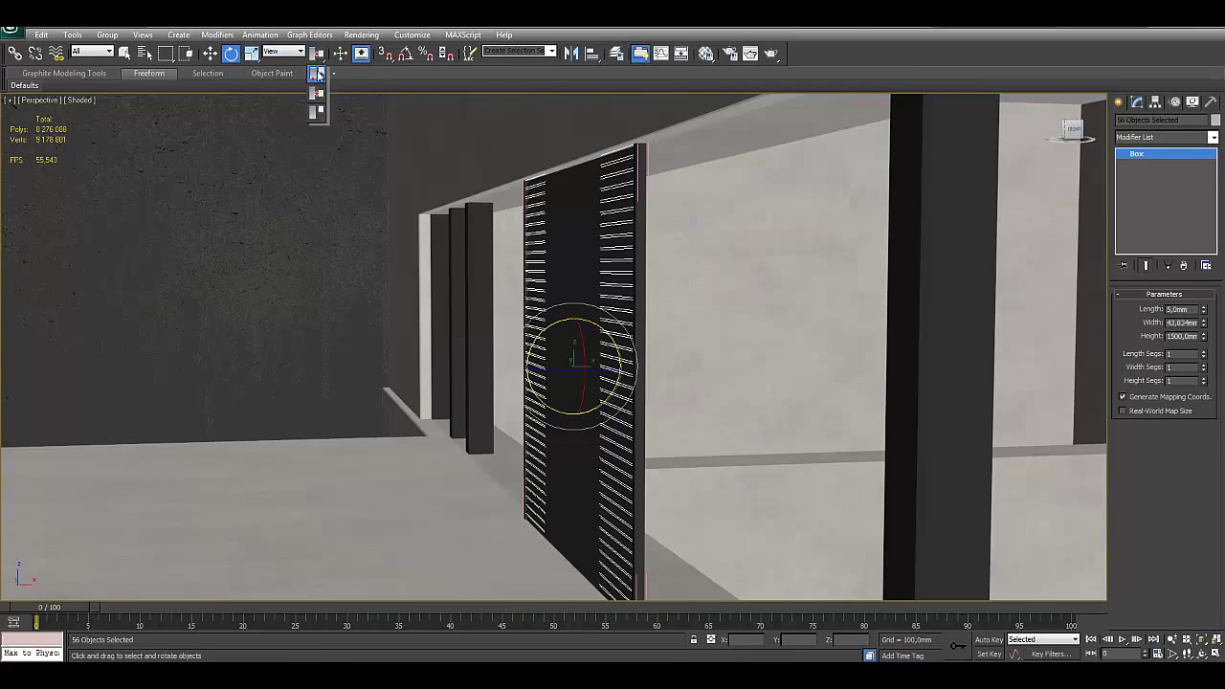
Step: Use Pivot Point Center and tilt the slats open into louvres, fine-tuning the angle
click(319, 76)
mouse_move(507, 255)
mouse_down()
mouse_move(538, 233)
mouse_move(525, 256)
mouse_move(584, 212)
mouse_up()
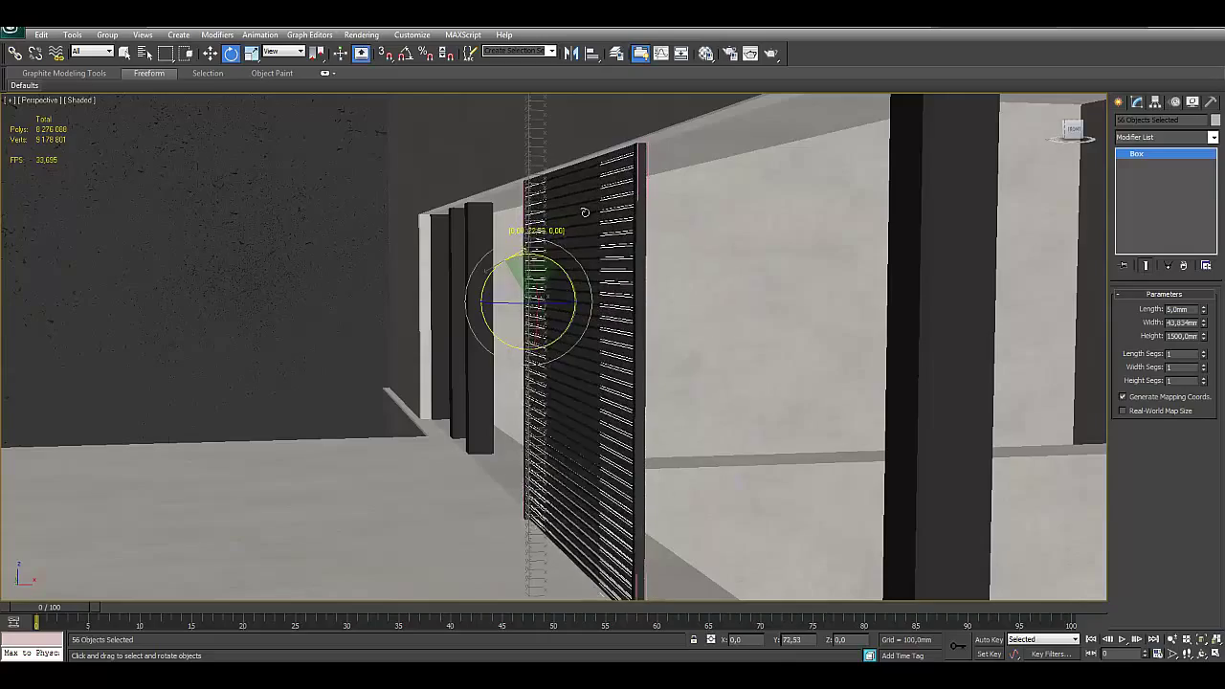
mouse_move(592, 284)
alt+middle_down()
mouse_move(816, 285)
mouse_move(793, 290)
alt+middle_up()
alt+middle_drag(722, 312, 708, 325)
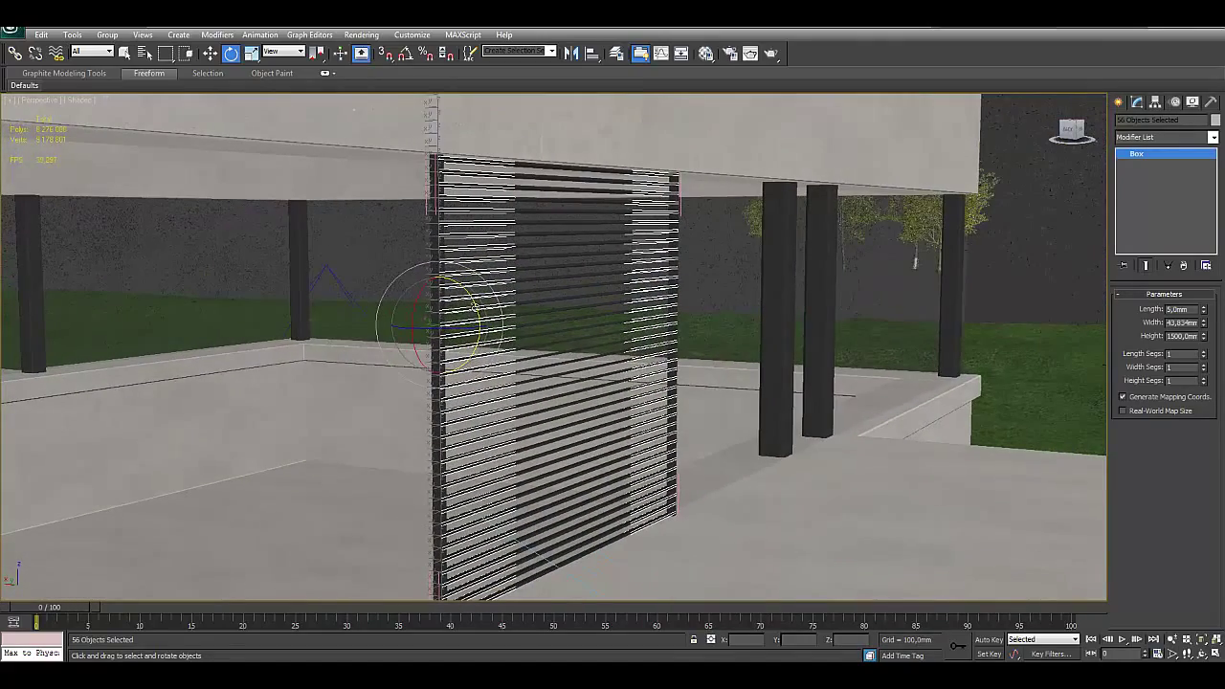
drag(472, 302, 478, 309)
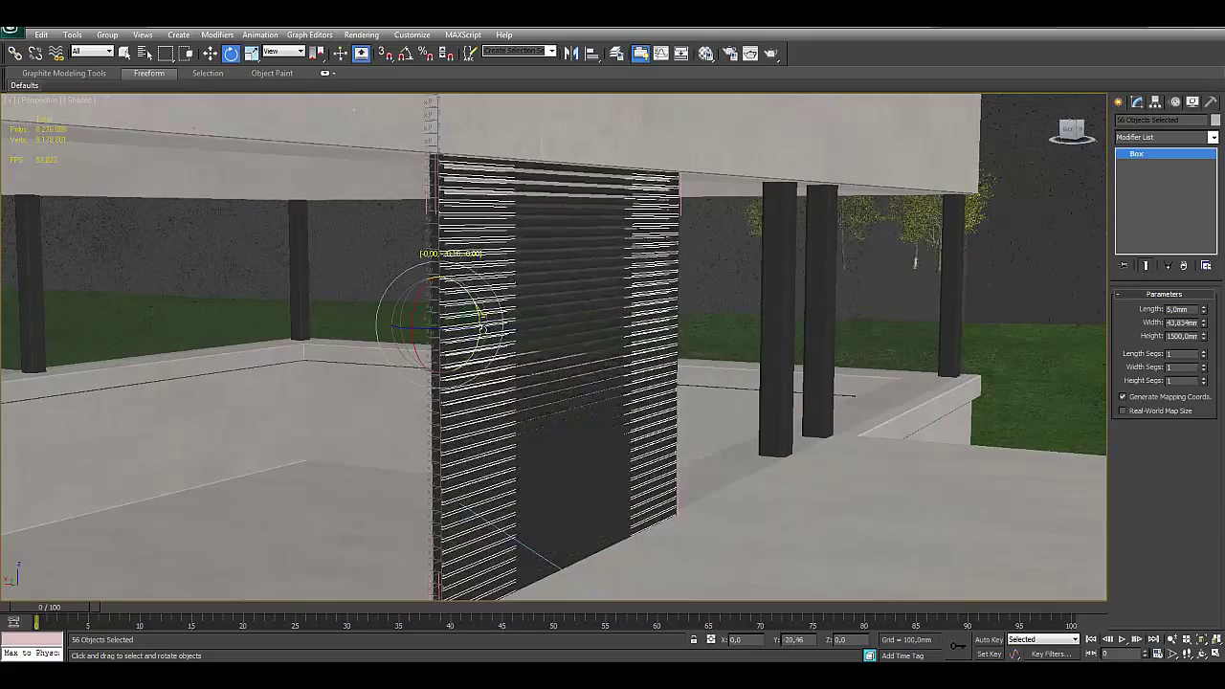
mouse_move(556, 321)
alt+middle_down()
mouse_move(426, 312)
mouse_move(467, 323)
mouse_move(459, 317)
alt+middle_up()
drag(429, 275, 429, 282)
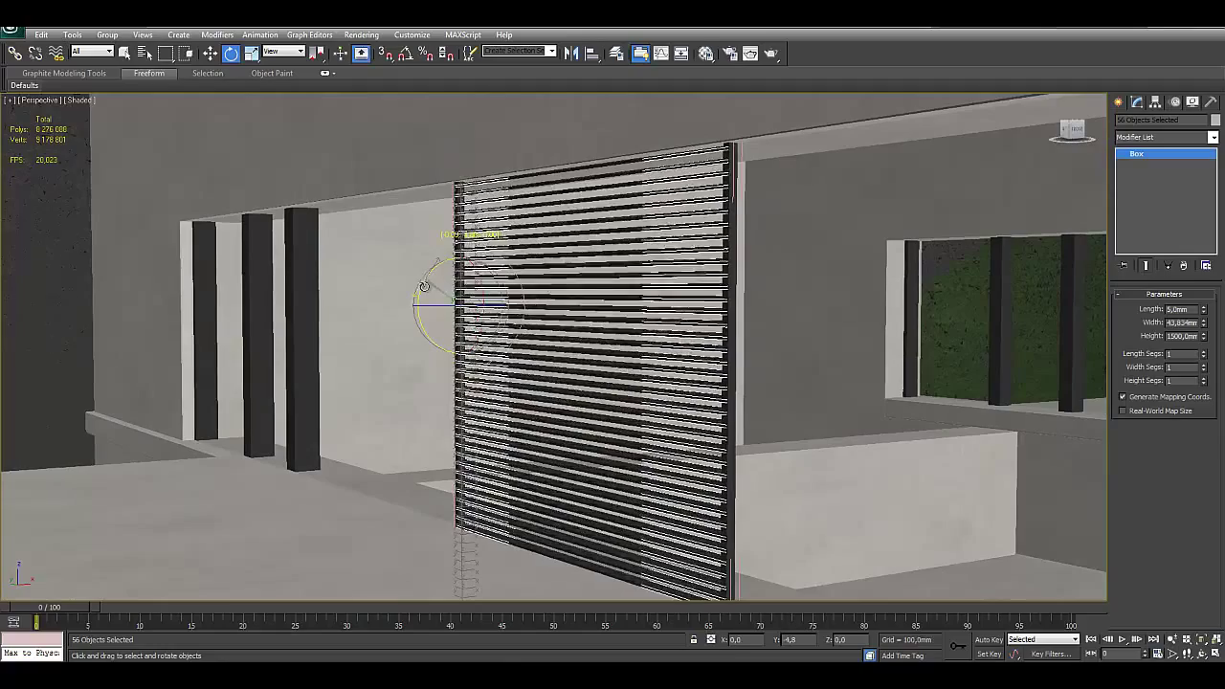
Step: Zoom out to the whole house and select the left roof slab
mouse_move(429, 283)
alt+middle_down()
mouse_move(437, 301)
mouse_move(402, 366)
alt+middle_up()
scroll(517, 364, down, 3)
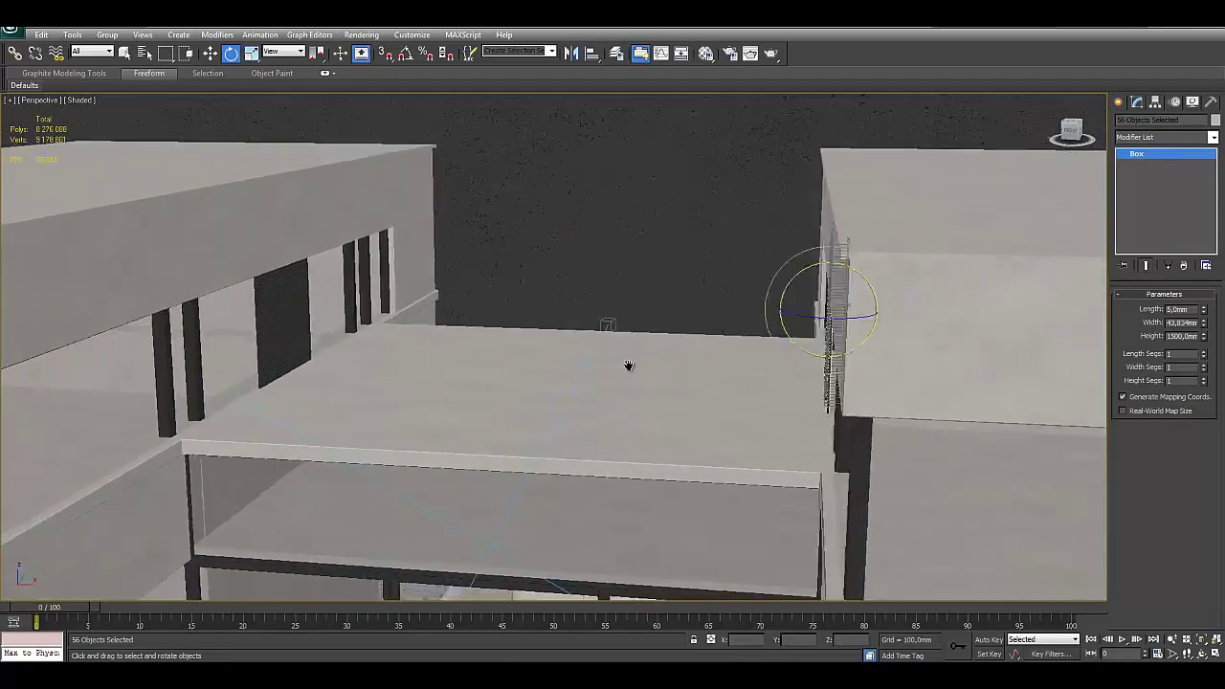
scroll(670, 354, down, 3)
scroll(670, 350, down, 3)
scroll(486, 338, down, 2)
alt+middle_drag(486, 339, 355, 273)
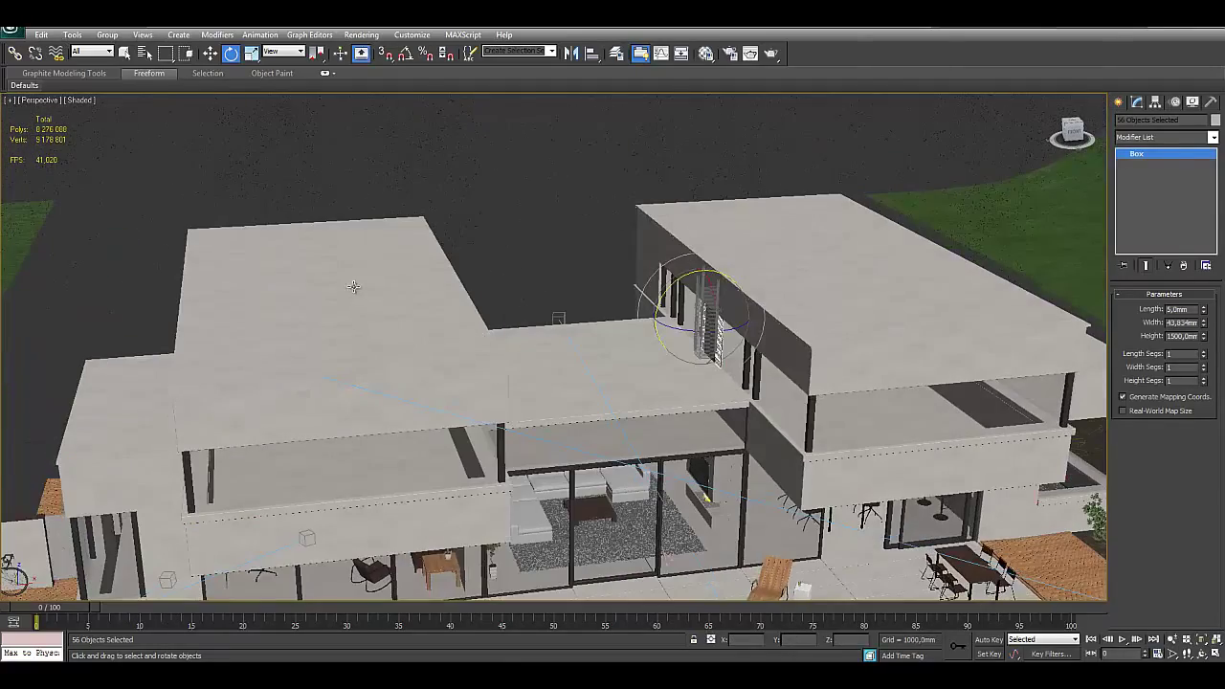
click(411, 309)
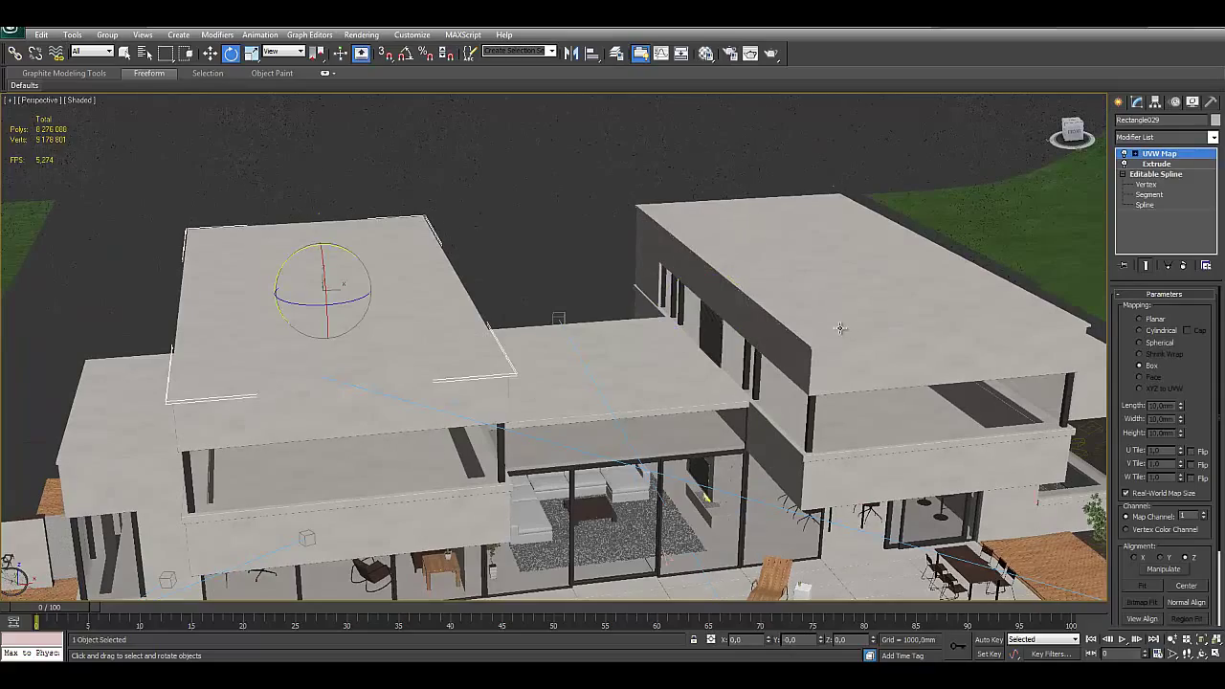
mouse_move(840, 327)
alt+middle_down()
mouse_move(829, 306)
mouse_move(844, 311)
mouse_move(772, 286)
alt+middle_up()
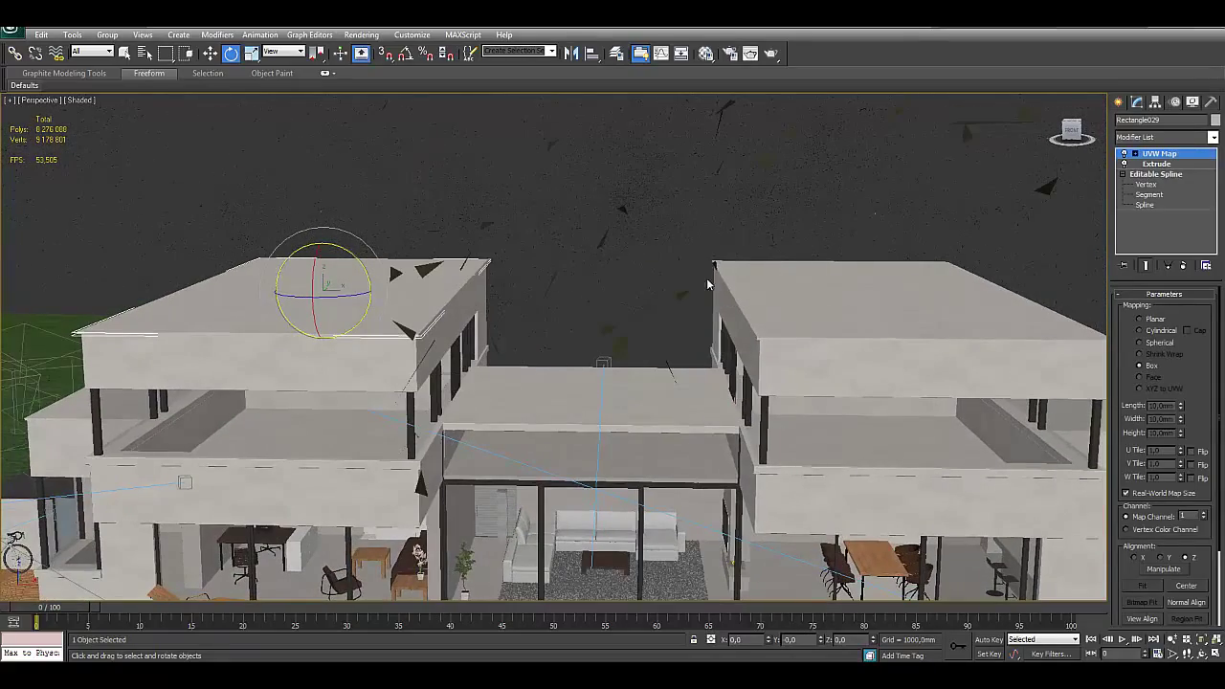
alt+middle_drag(883, 381, 261, 316)
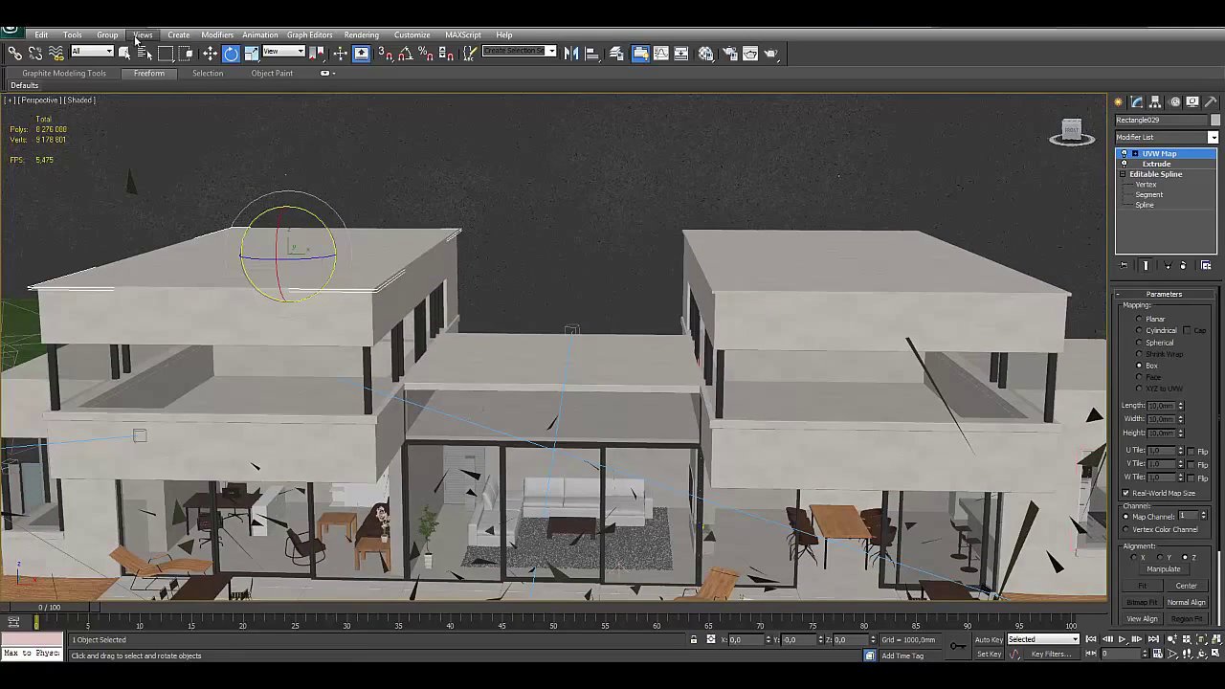
click(693, 357)
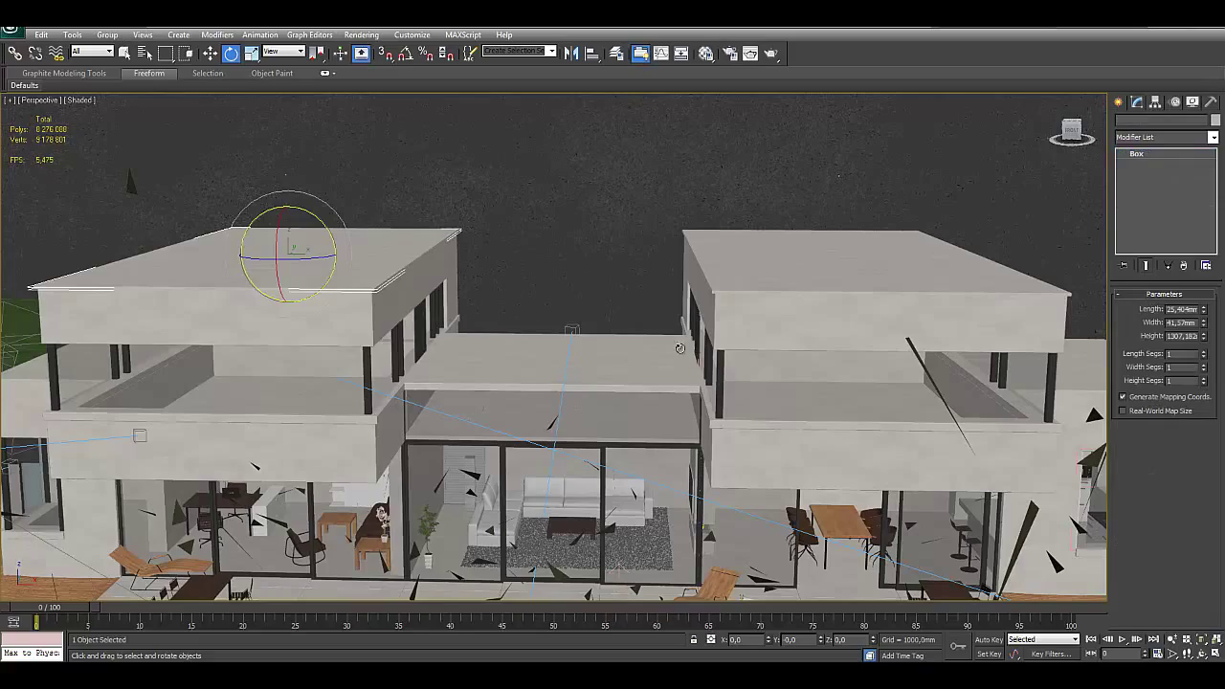
click(96, 35)
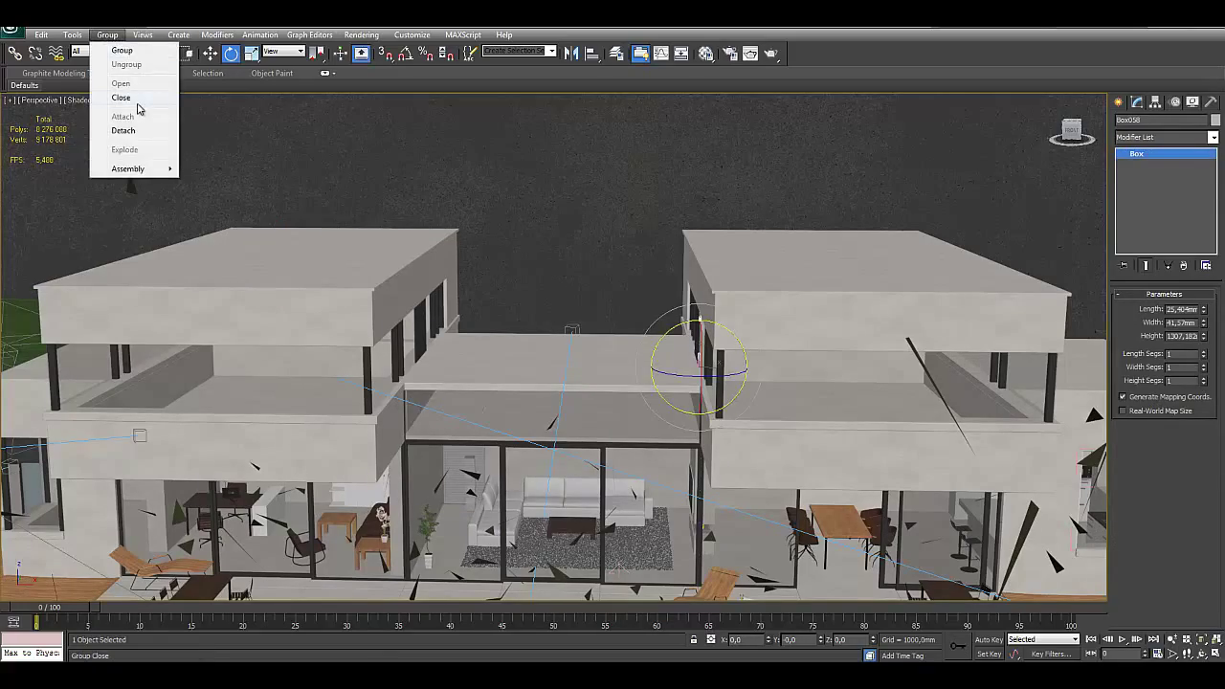
click(140, 102)
mouse_move(335, 364)
alt+middle_down()
mouse_move(522, 358)
mouse_move(650, 476)
alt+middle_up()
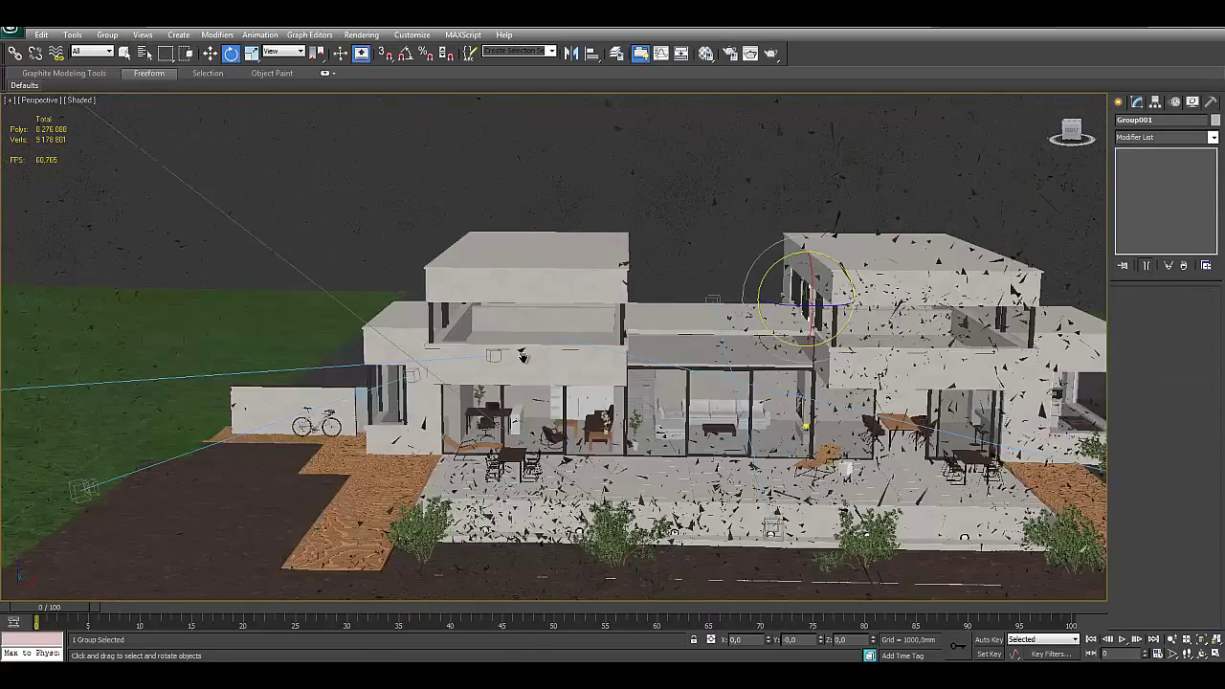
scroll(650, 475, up, 3)
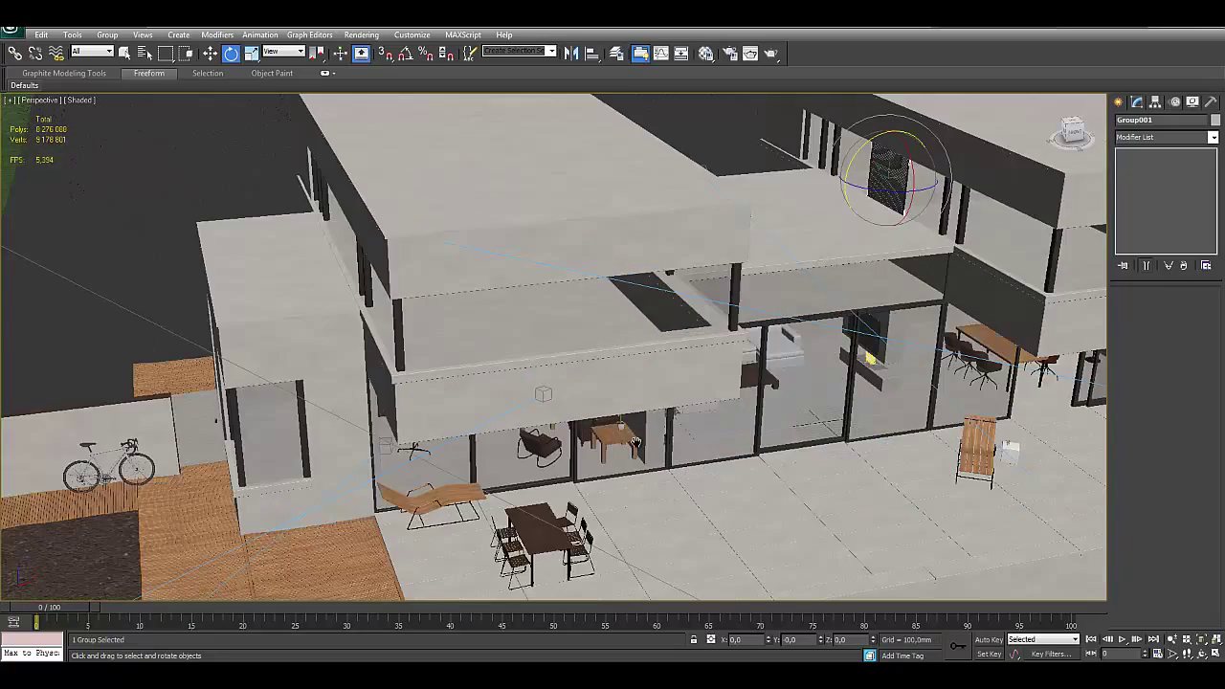
click(660, 422)
alt+middle_drag(661, 422, 646, 378)
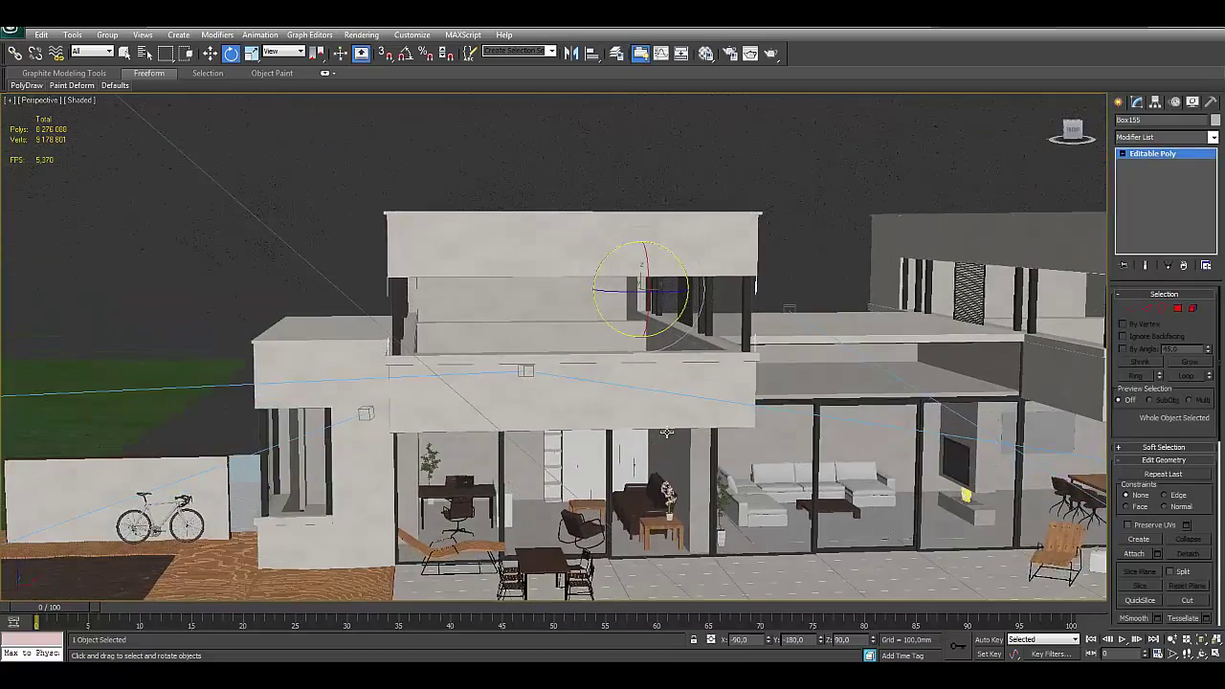
scroll(646, 378, up, 3)
scroll(629, 369, up, 3)
scroll(629, 368, down, 2)
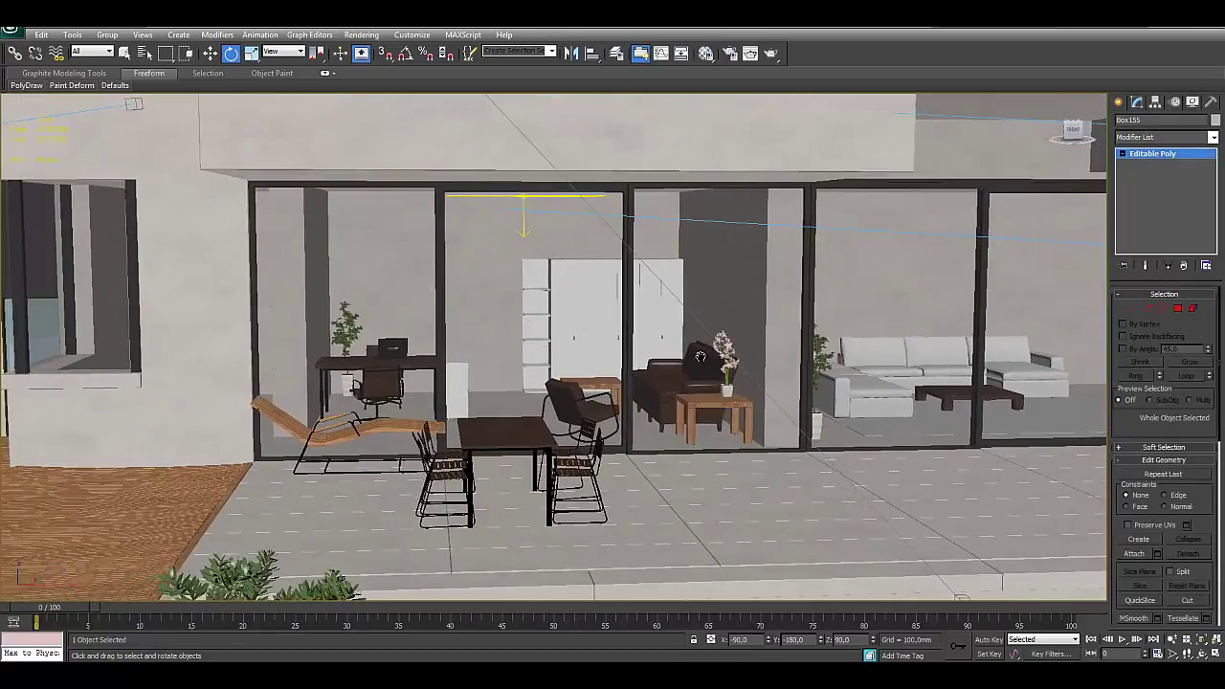
click(563, 382)
mouse_move(587, 392)
alt+middle_down()
mouse_move(649, 463)
mouse_move(613, 402)
mouse_move(663, 367)
mouse_move(664, 397)
mouse_move(676, 393)
alt+middle_up()
scroll(649, 464, up, 3)
scroll(613, 402, up, 2)
scroll(662, 367, up, 2)
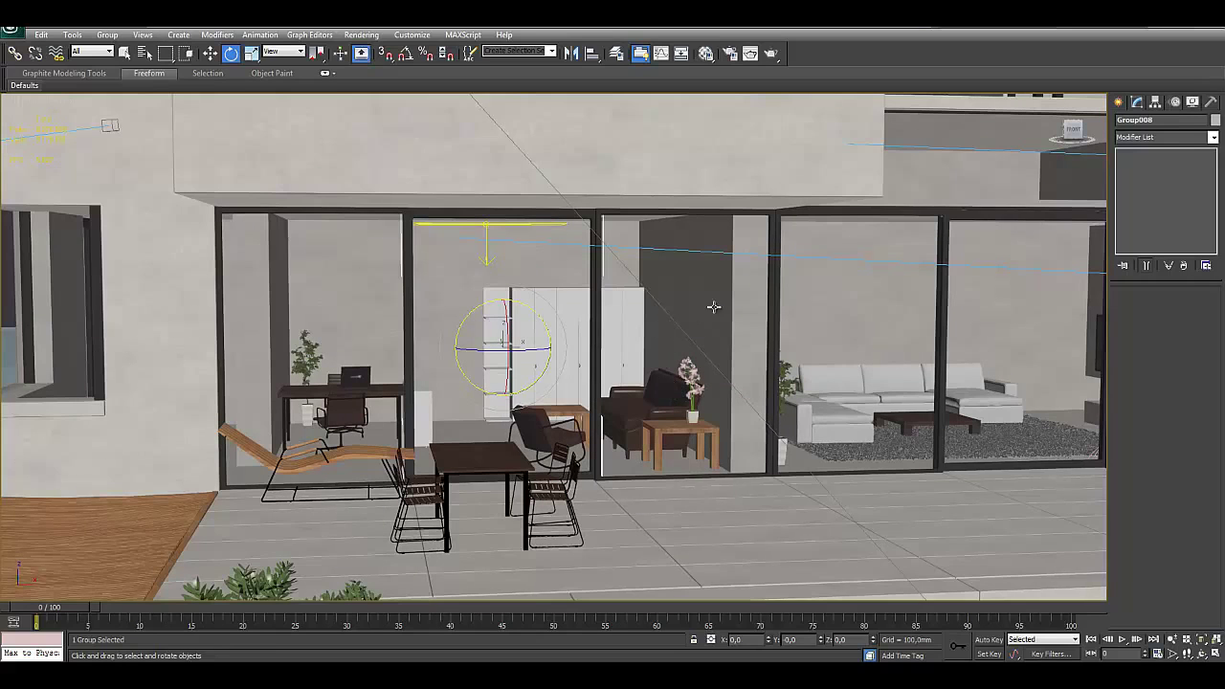
scroll(713, 307, down, 3)
scroll(713, 306, down, 3)
scroll(516, 256, up, 3)
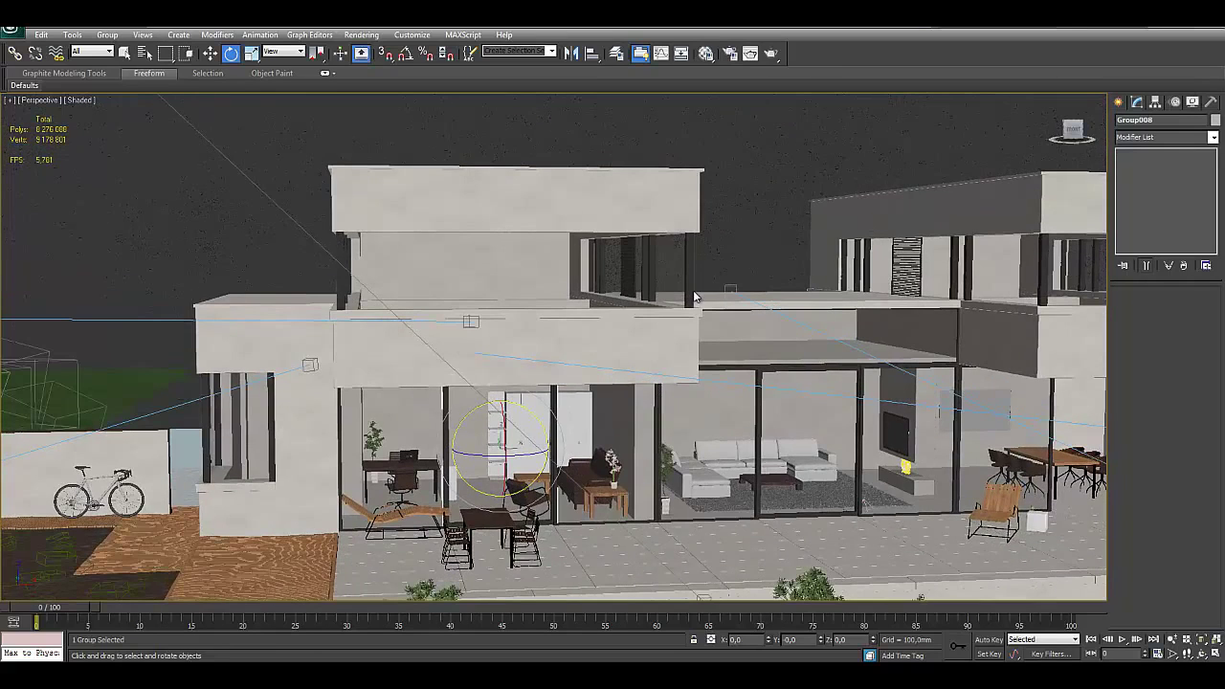
scroll(572, 422, up, 2)
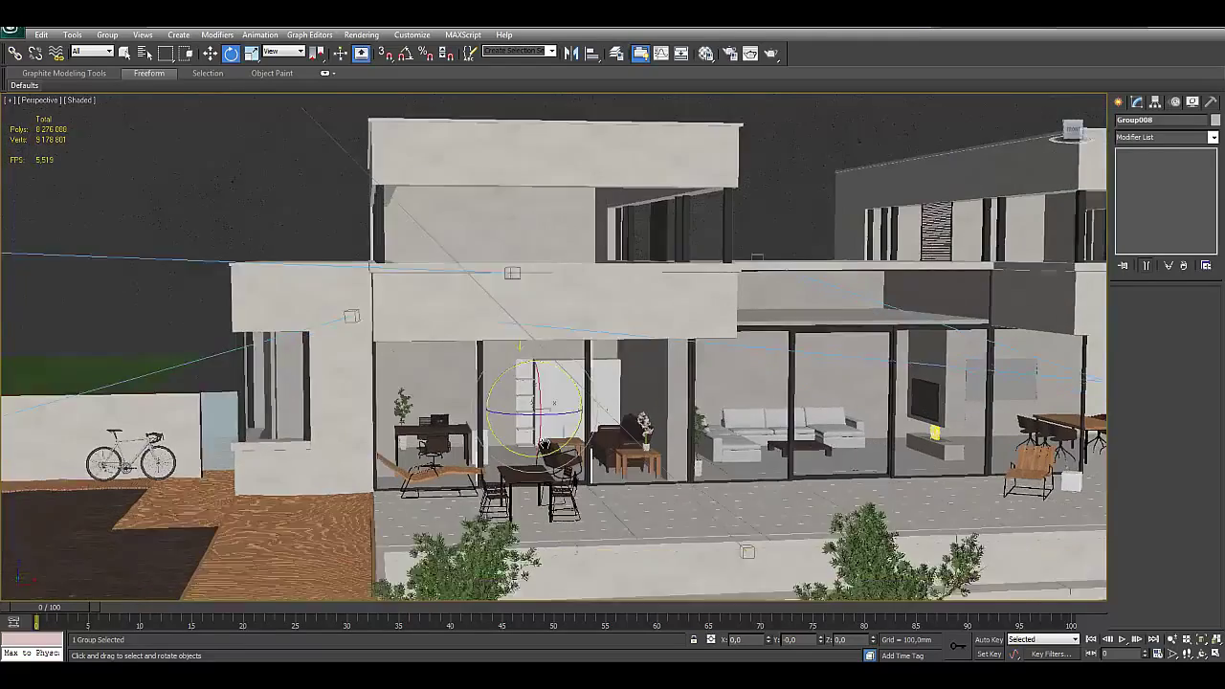
scroll(603, 412, up, 2)
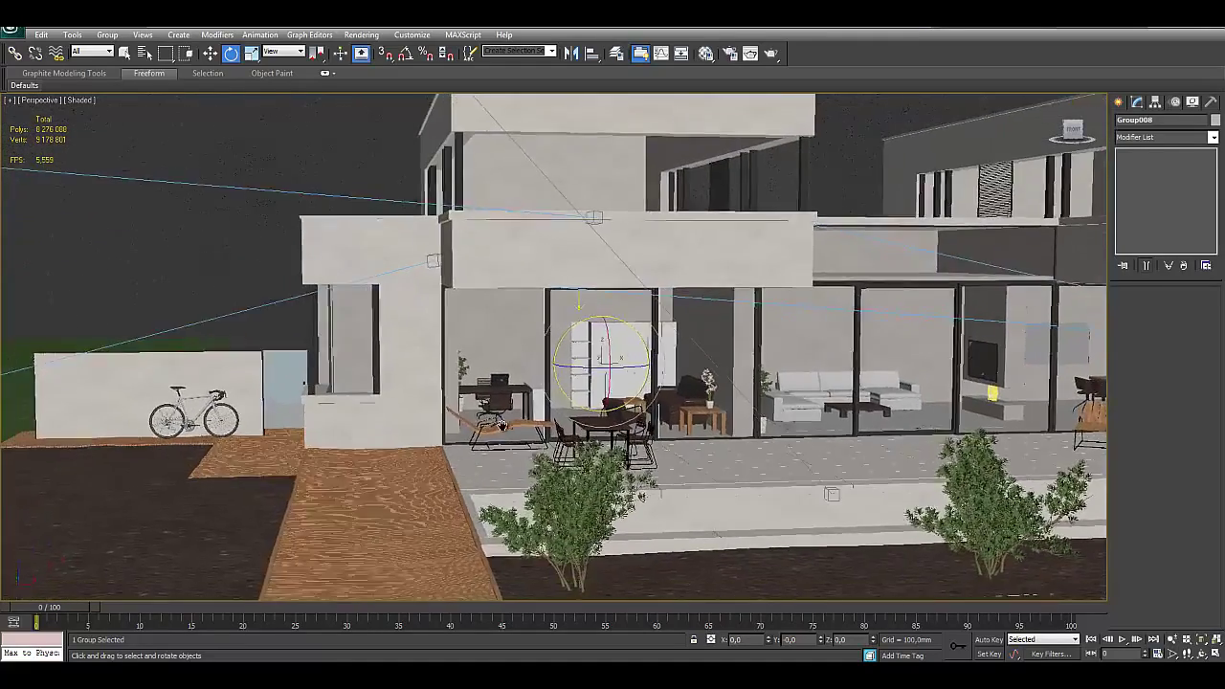
scroll(464, 448, up, 3)
scroll(574, 426, up, 1)
scroll(578, 424, up, 2)
scroll(578, 424, down, 3)
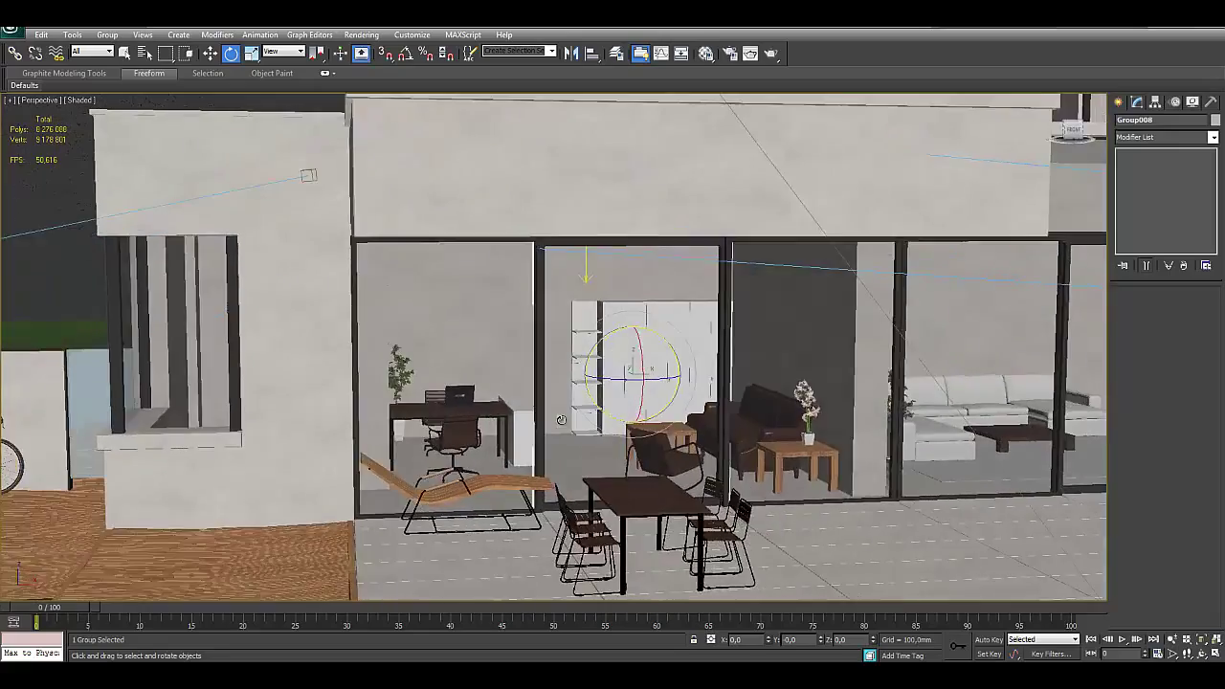
mouse_move(578, 424)
alt+middle_down()
mouse_move(564, 434)
mouse_move(485, 412)
alt+middle_up()
scroll(564, 434, up, 3)
mouse_move(874, 342)
alt+middle_down()
mouse_move(820, 423)
mouse_move(783, 378)
alt+middle_up()
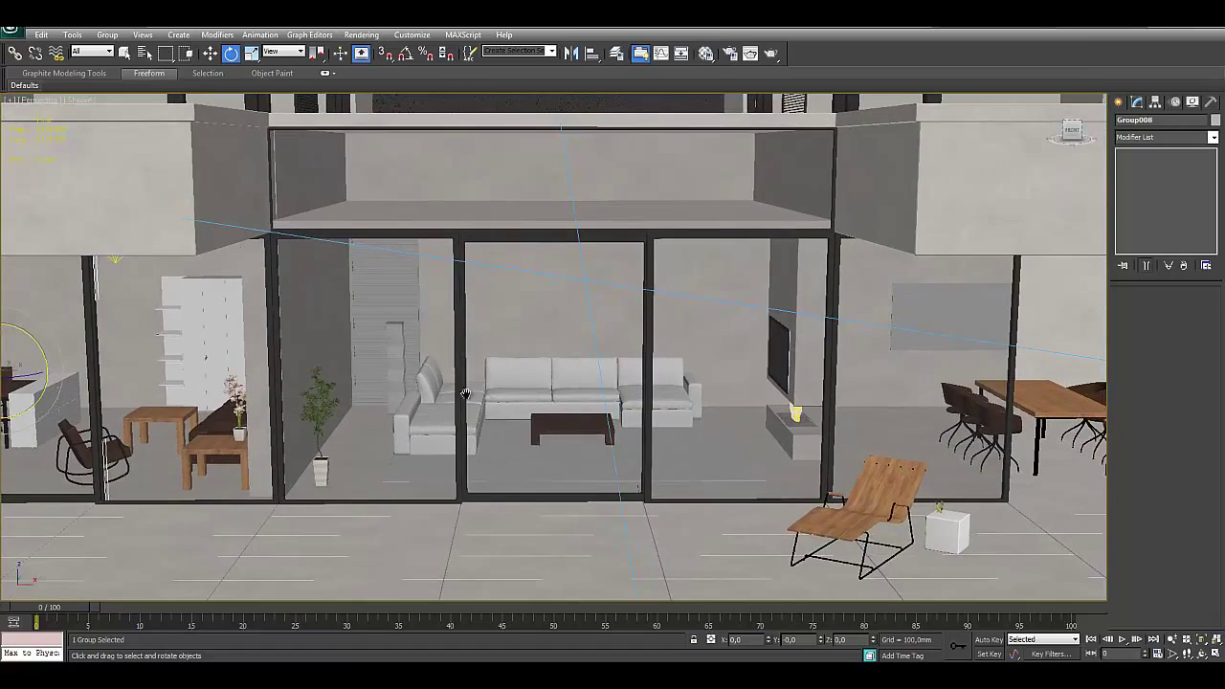
click(776, 367)
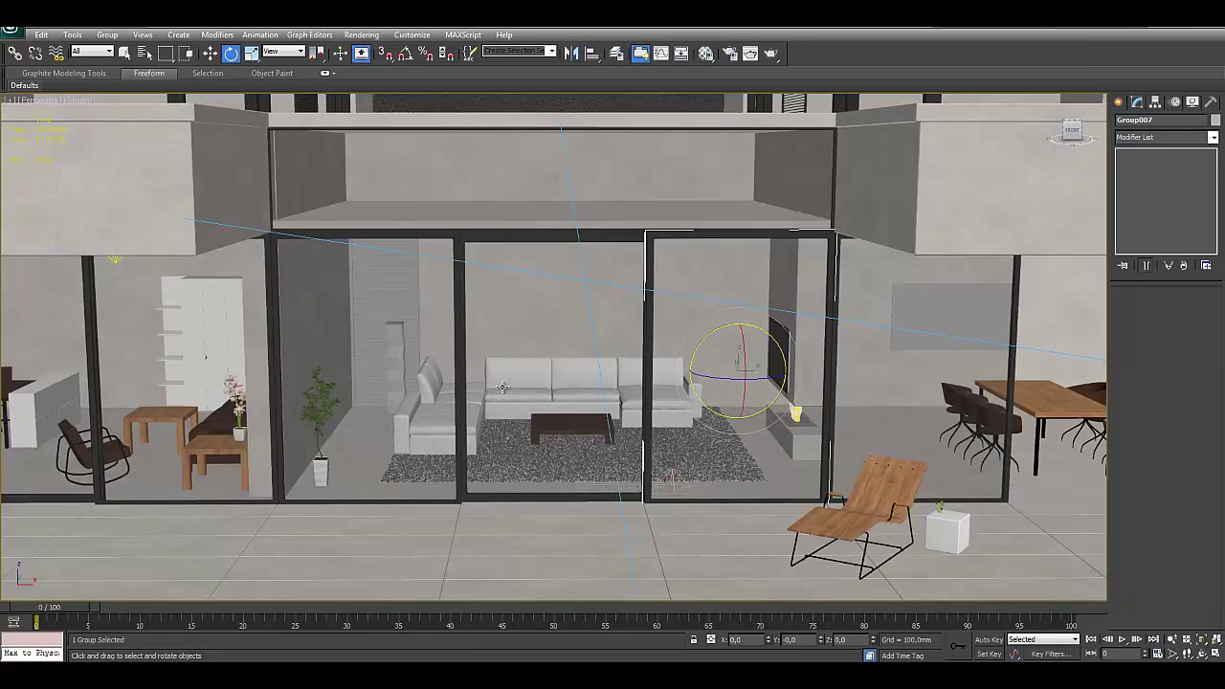
scroll(502, 387, down, 1)
scroll(478, 316, up, 3)
scroll(462, 255, up, 3)
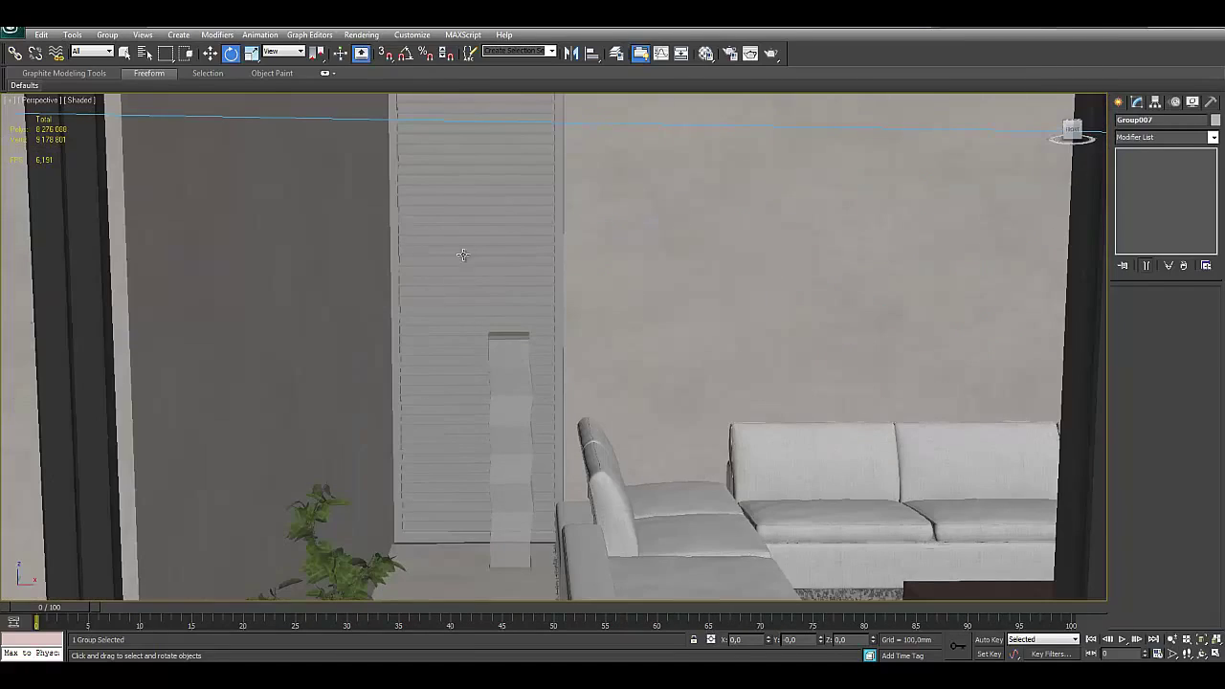
click(467, 243)
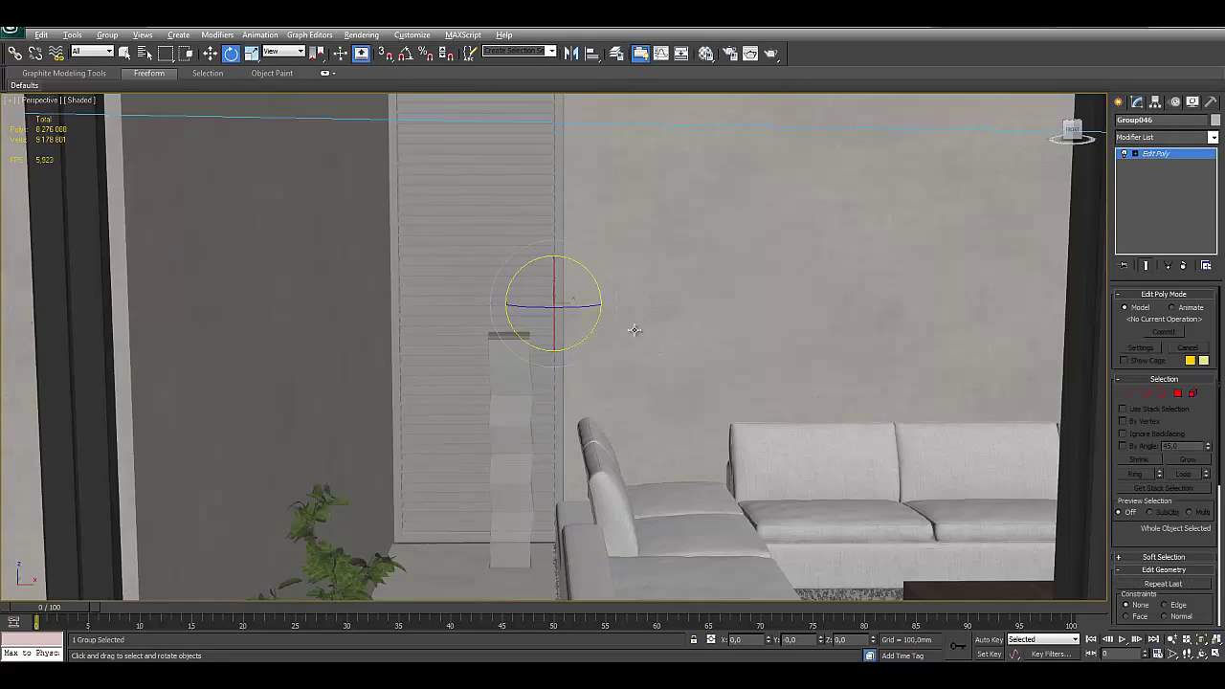
scroll(635, 330, down, 2)
scroll(623, 334, down, 2)
scroll(667, 358, down, 3)
middle_drag(648, 341, 382, 315)
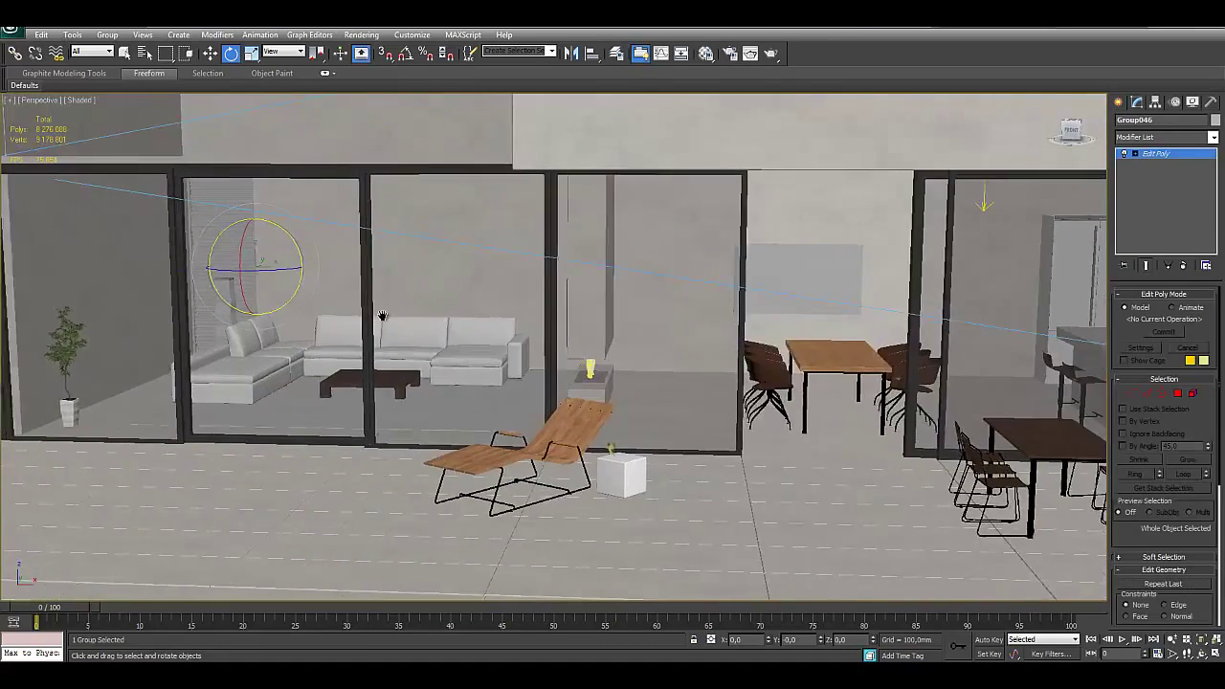
scroll(645, 318, up, 2)
scroll(644, 318, up, 1)
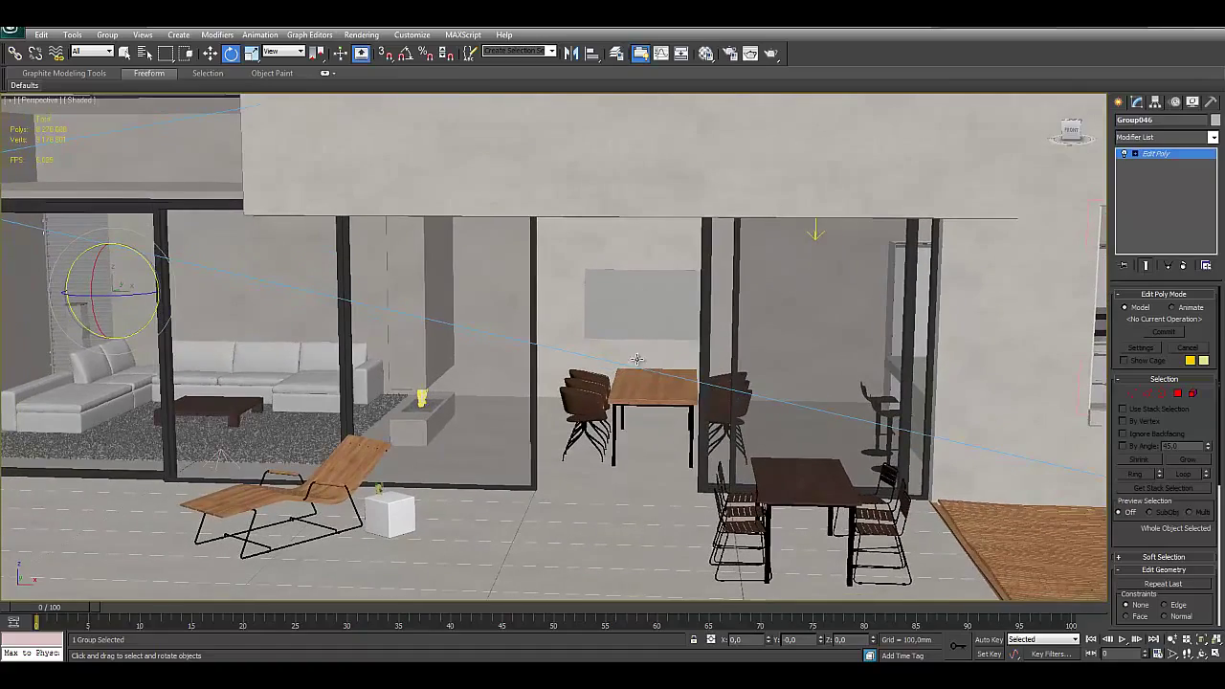
click(648, 305)
mouse_move(648, 304)
alt+middle_down()
mouse_move(701, 386)
mouse_move(689, 392)
alt+middle_up()
alt+middle_drag(730, 419, 618, 396)
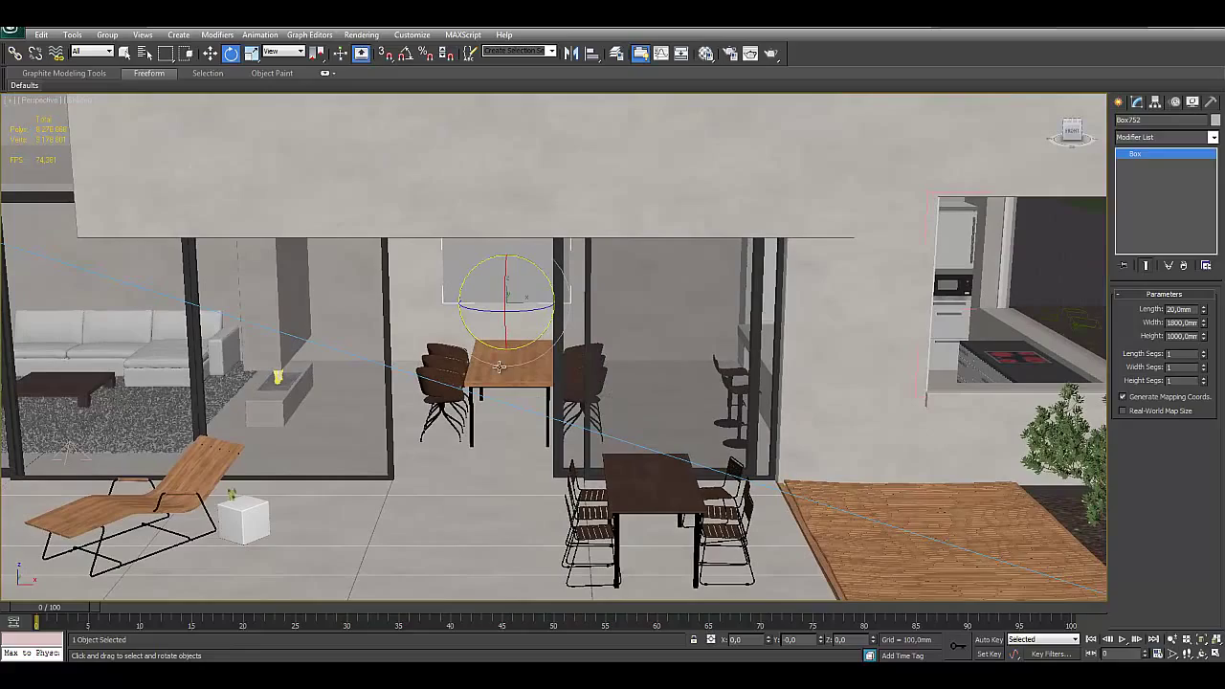
click(651, 478)
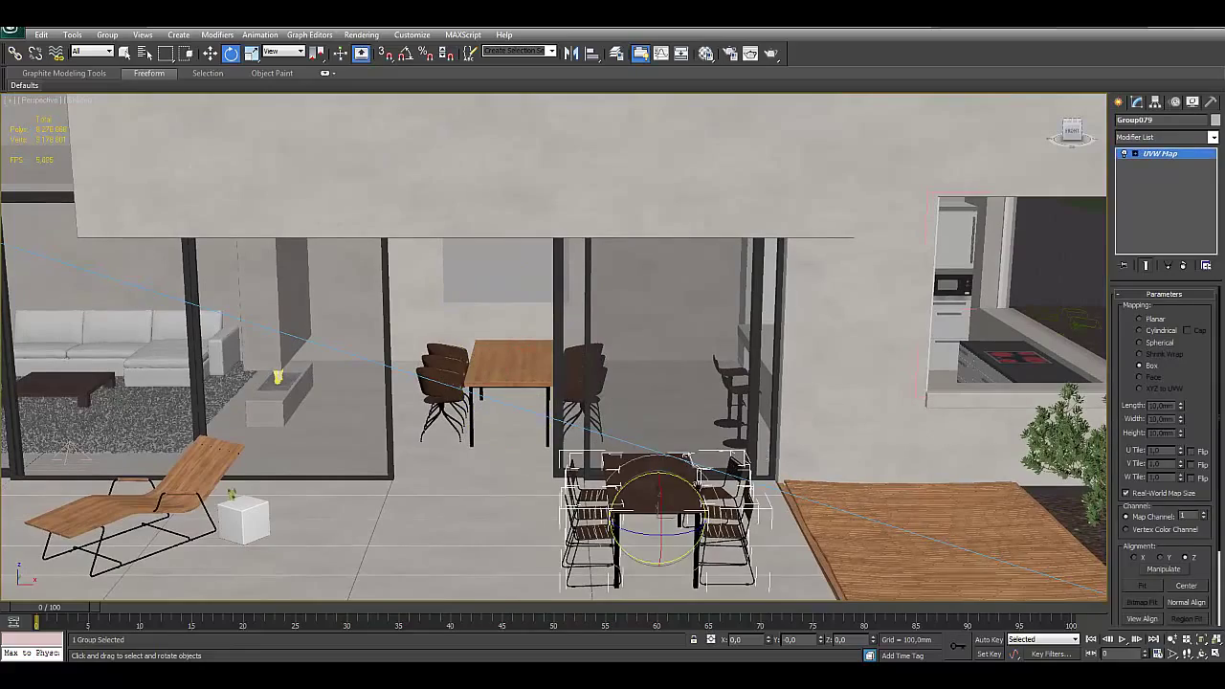
mouse_move(651, 479)
middle_down()
mouse_move(437, 506)
mouse_move(328, 476)
mouse_move(512, 463)
mouse_move(536, 431)
mouse_move(462, 383)
mouse_move(664, 383)
mouse_move(766, 367)
mouse_move(711, 417)
mouse_move(622, 392)
mouse_move(578, 410)
middle_up()
scroll(601, 385, up, 5)
scroll(593, 395, down, 3)
scroll(578, 409, up, 3)
scroll(653, 403, down, 3)
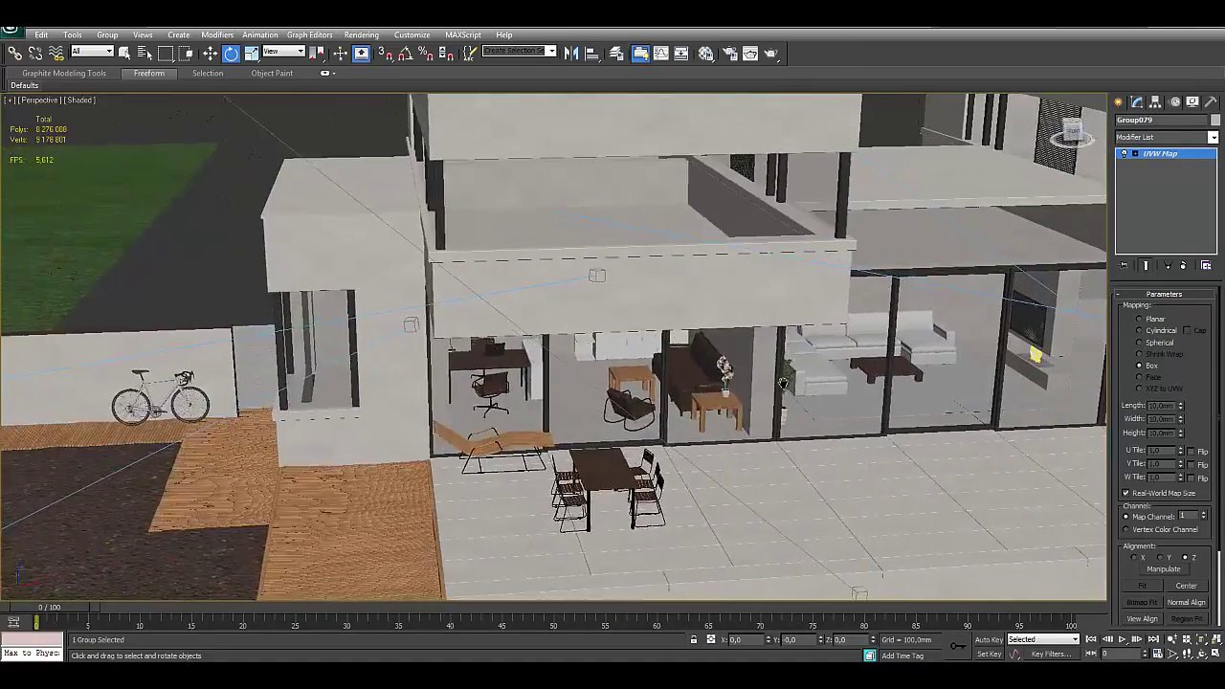
alt+middle_drag(653, 403, 823, 383)
scroll(823, 383, up, 3)
scroll(1010, 368, up, 2)
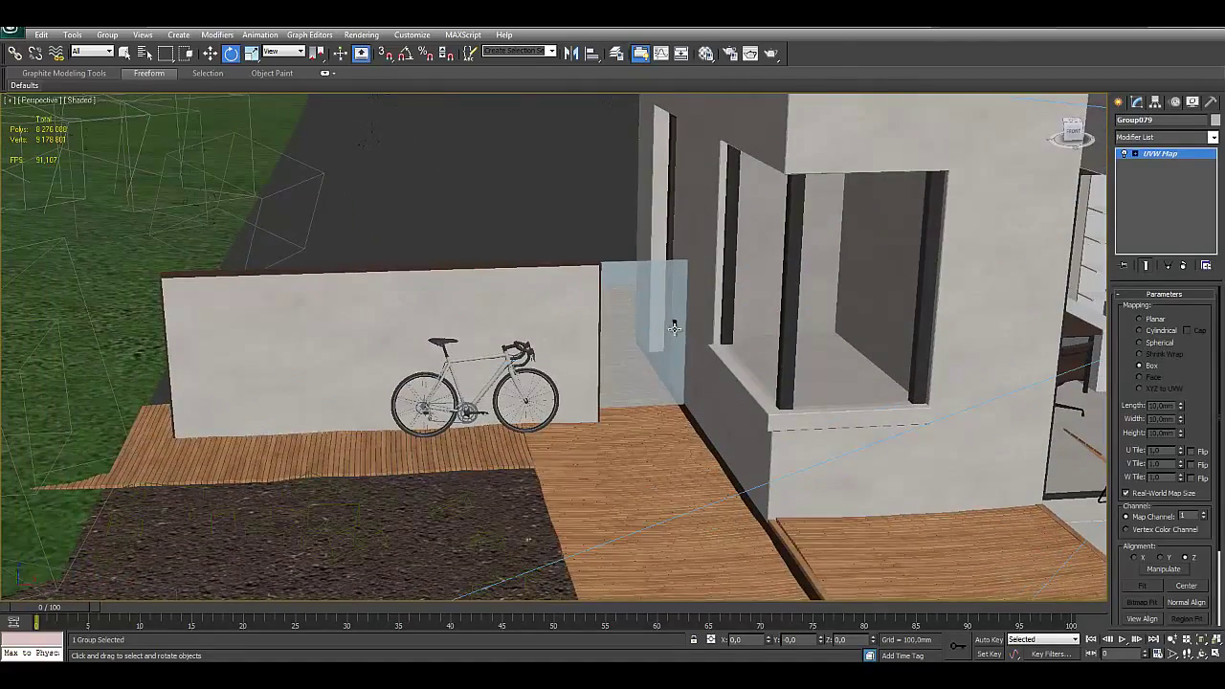
click(674, 328)
scroll(657, 332, down, 3)
mouse_move(656, 332)
alt+middle_down()
mouse_move(469, 340)
mouse_move(524, 290)
mouse_move(468, 337)
mouse_move(611, 261)
mouse_move(572, 268)
mouse_move(508, 334)
alt+middle_up()
scroll(469, 340, up, 3)
click(472, 299)
scroll(498, 345, up, 3)
scroll(498, 345, down, 2)
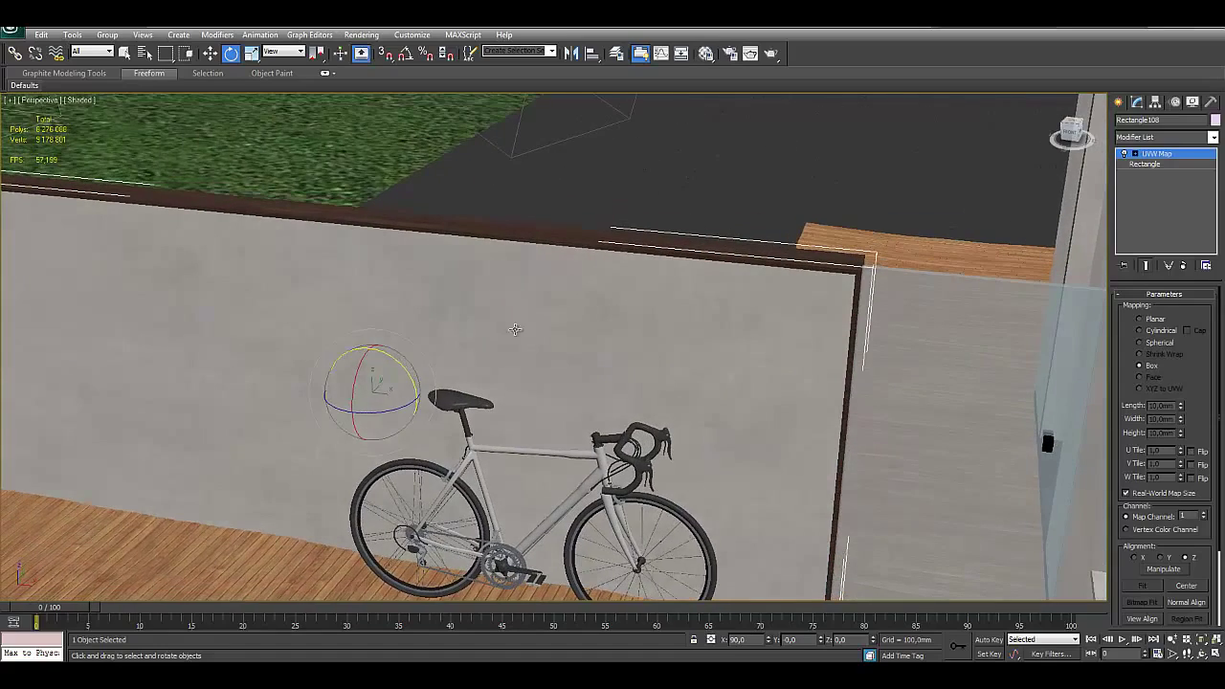
key(w)
drag(393, 371, 422, 373)
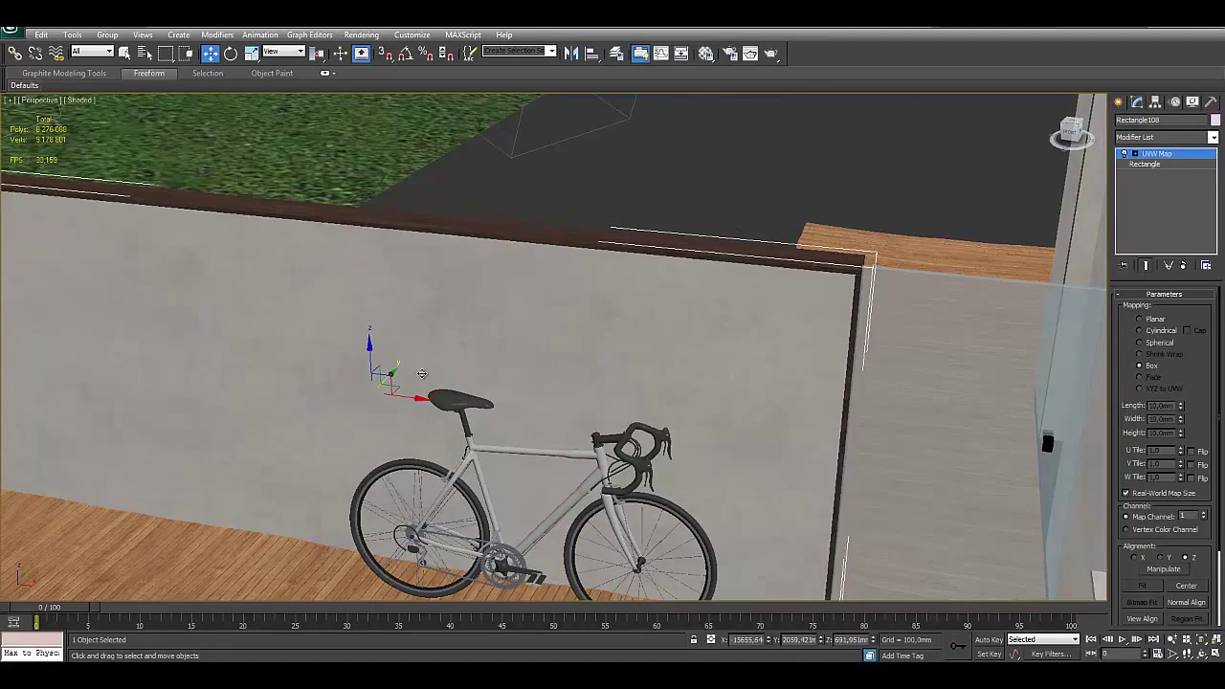
alt+middle_drag(696, 377, 715, 356)
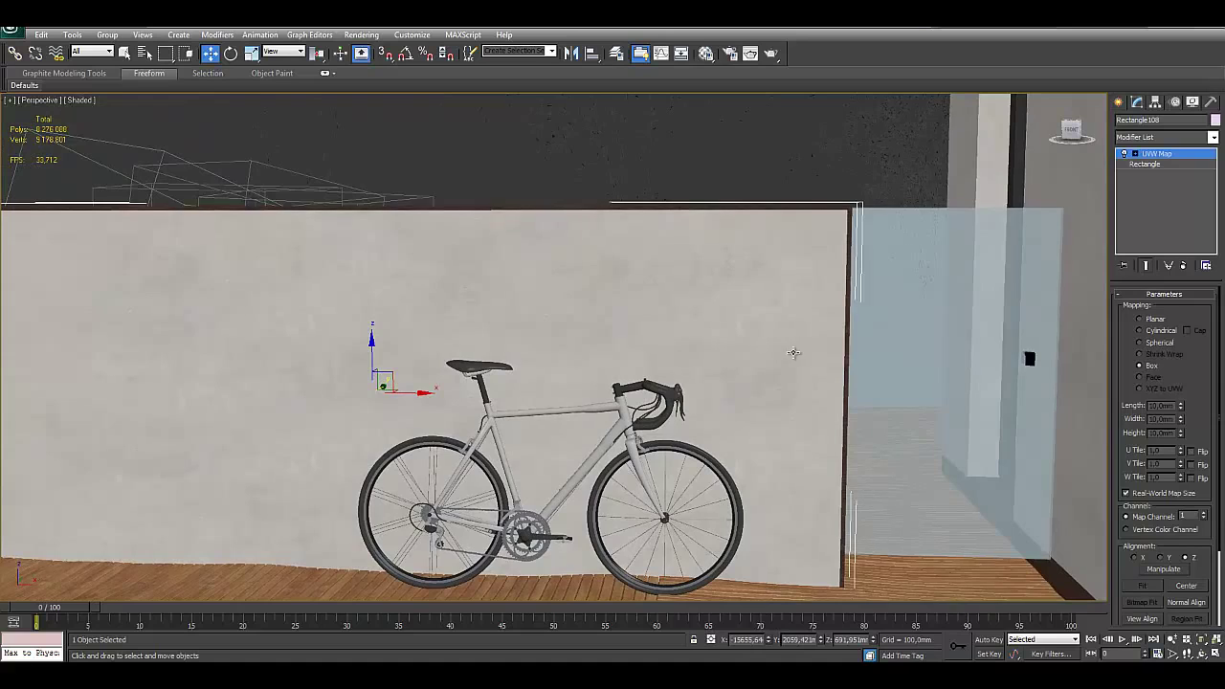
alt+middle_drag(761, 286, 804, 314)
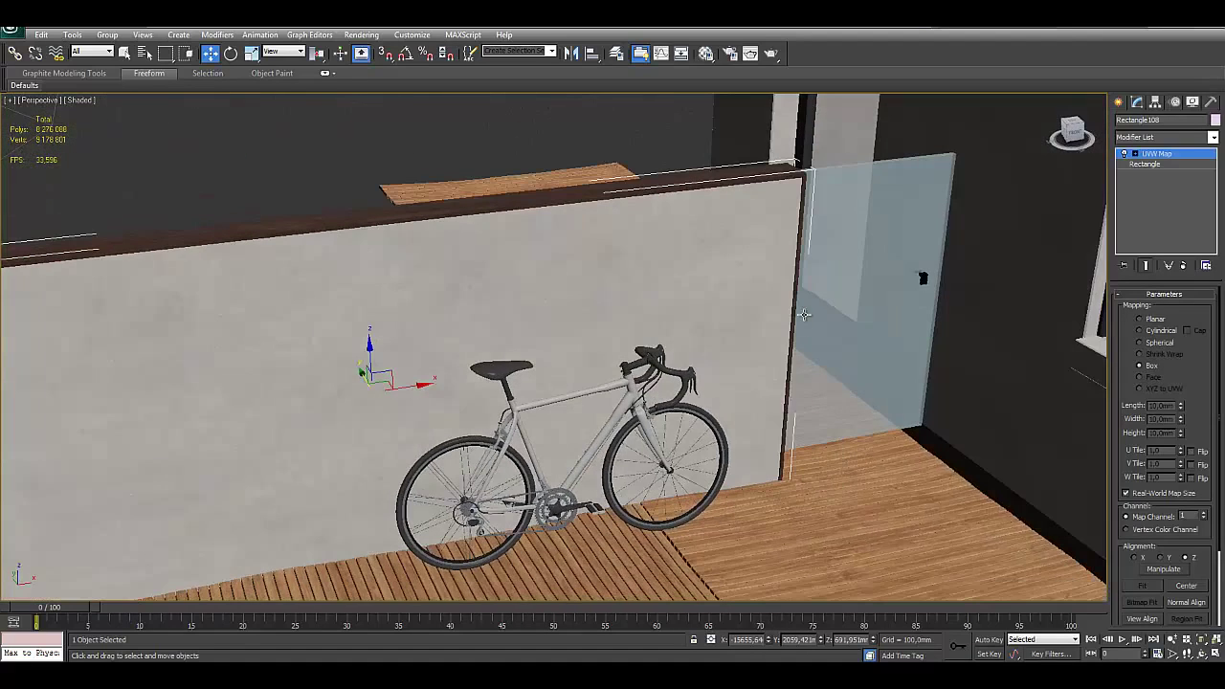
drag(362, 373, 602, 339)
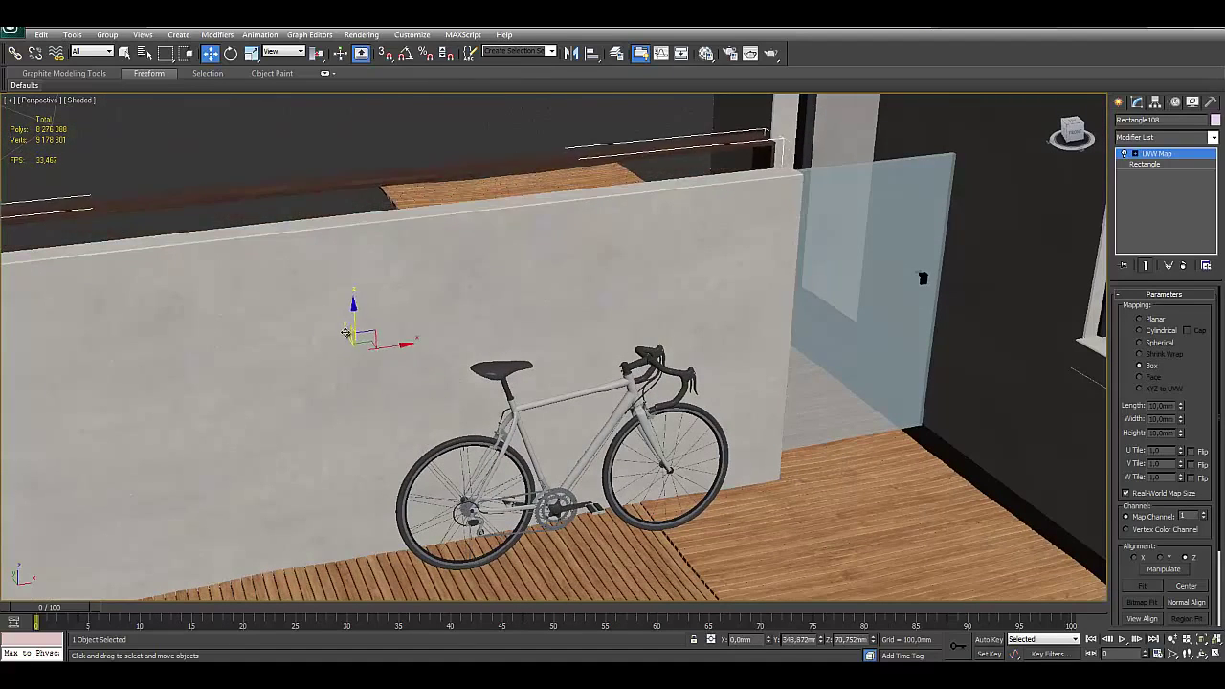
right_click(602, 340)
alt+middle_drag(602, 340, 865, 230)
middle_drag(699, 471, 701, 404)
click(627, 276)
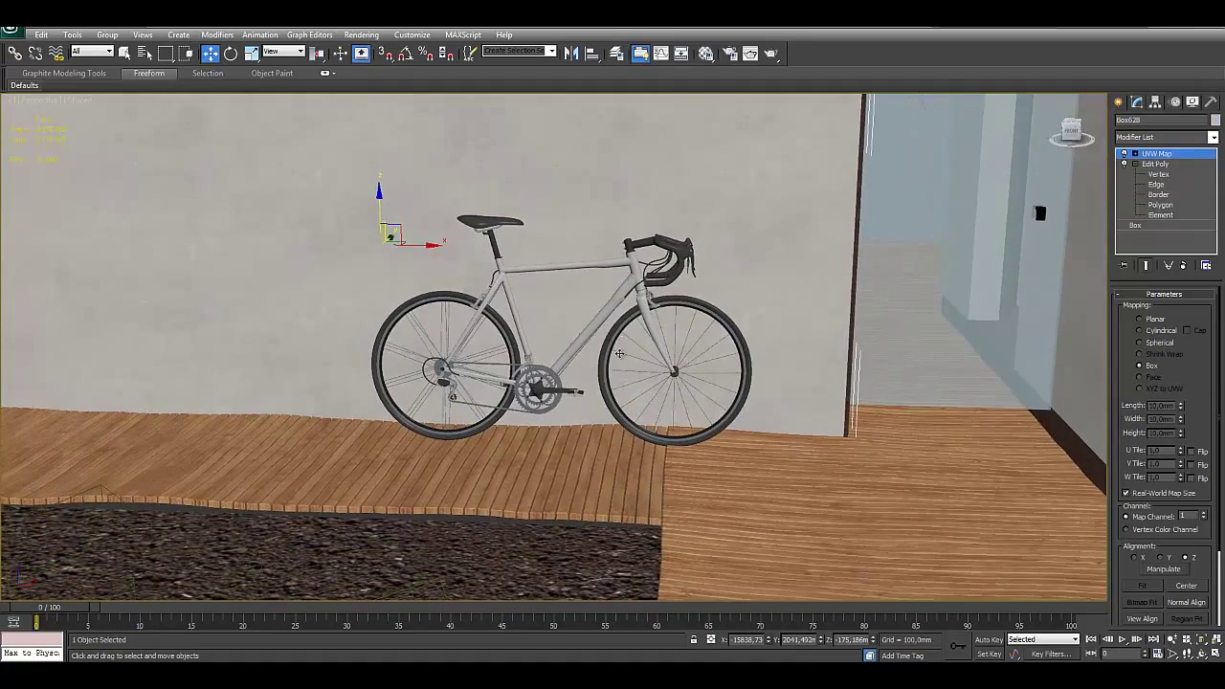
scroll(620, 353, down, 3)
mouse_move(619, 353)
alt+middle_down()
mouse_move(705, 519)
mouse_move(577, 397)
mouse_move(623, 402)
alt+middle_up()
scroll(577, 397, up, 3)
click(623, 402)
scroll(565, 407, up, 2)
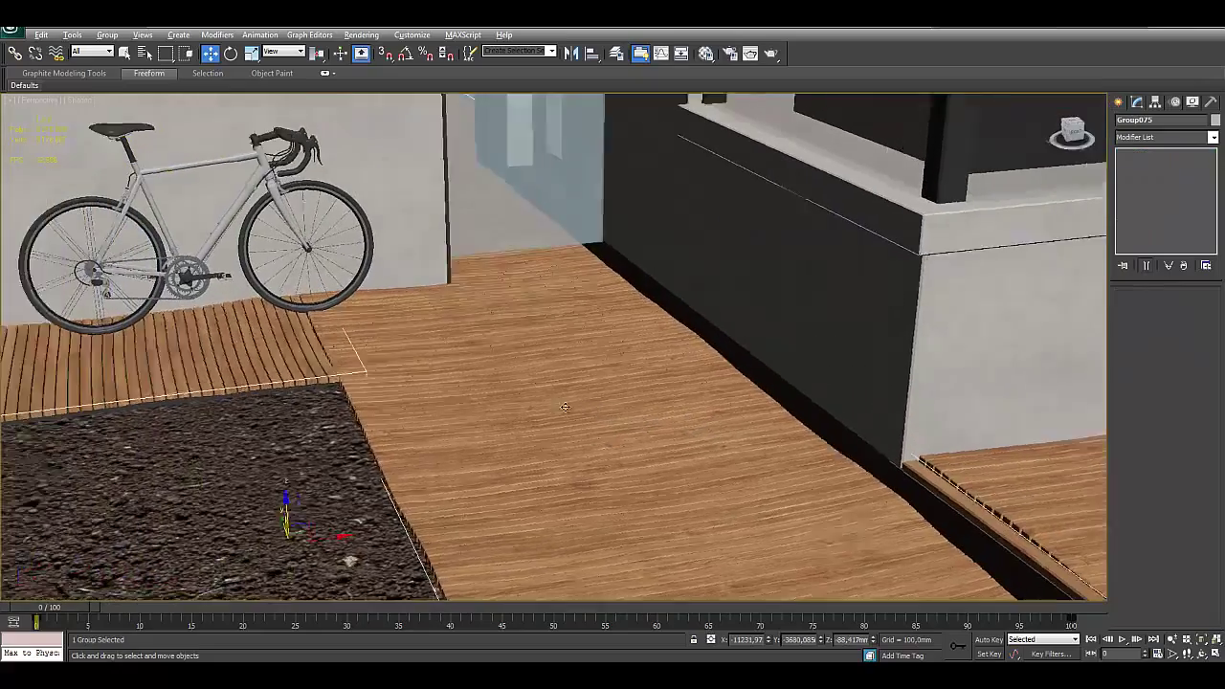
scroll(565, 407, down, 5)
scroll(575, 440, down, 1)
Step: Orbit and zoom the Perspective view to a low, flat angle along the walkway
scroll(574, 440, down, 3)
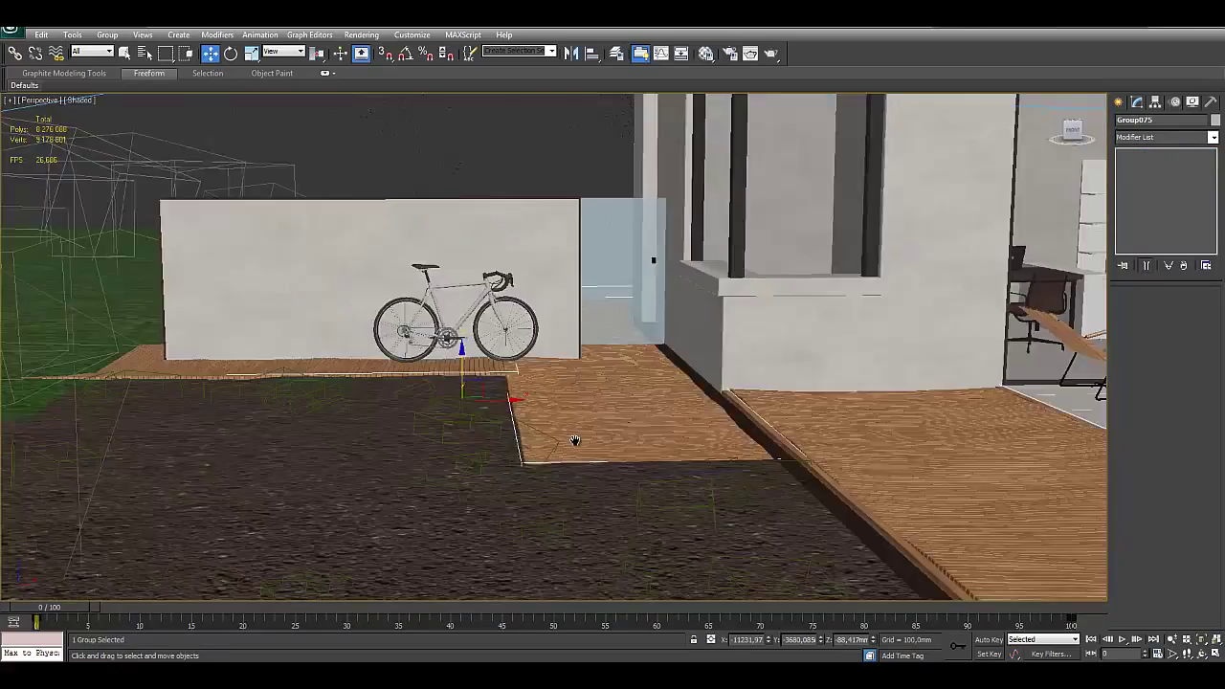
mouse_move(574, 440)
alt+middle_down()
mouse_move(614, 382)
mouse_move(635, 373)
mouse_move(615, 350)
mouse_move(658, 425)
mouse_move(610, 329)
alt+middle_up()
scroll(635, 355, up, 4)
scroll(615, 349, down, 4)
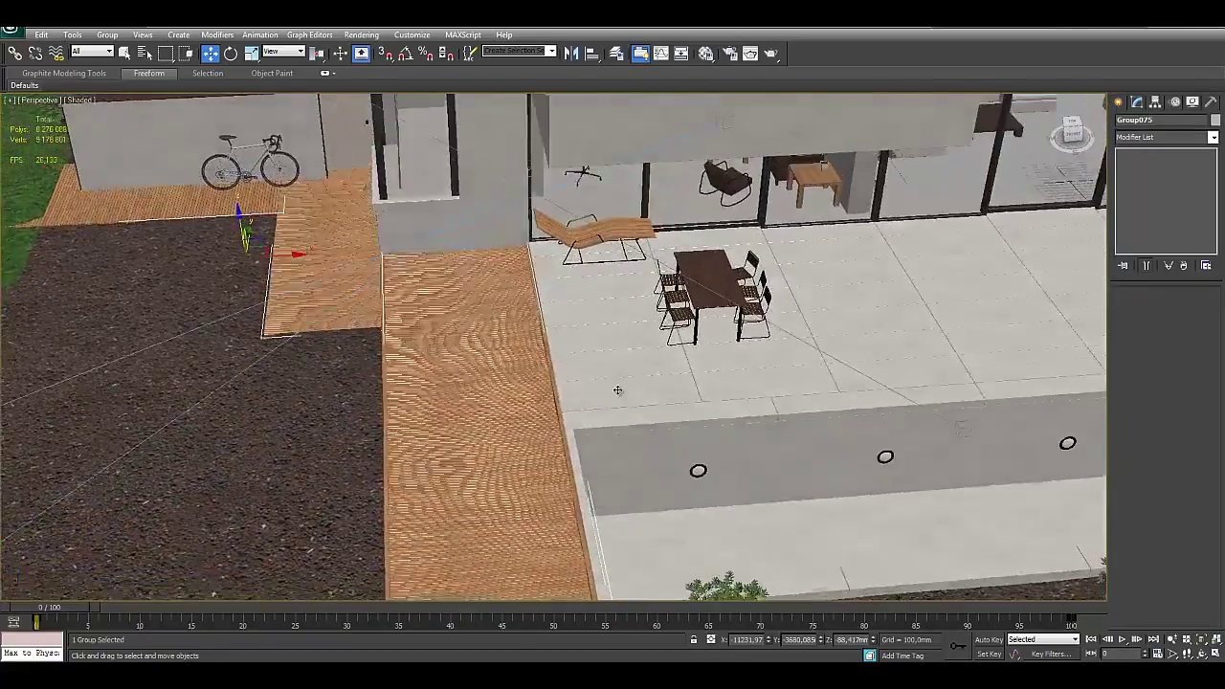
mouse_move(477, 484)
alt+middle_down()
mouse_move(575, 421)
mouse_move(632, 405)
alt+middle_up()
scroll(593, 412, up, 1)
scroll(606, 404, up, 3)
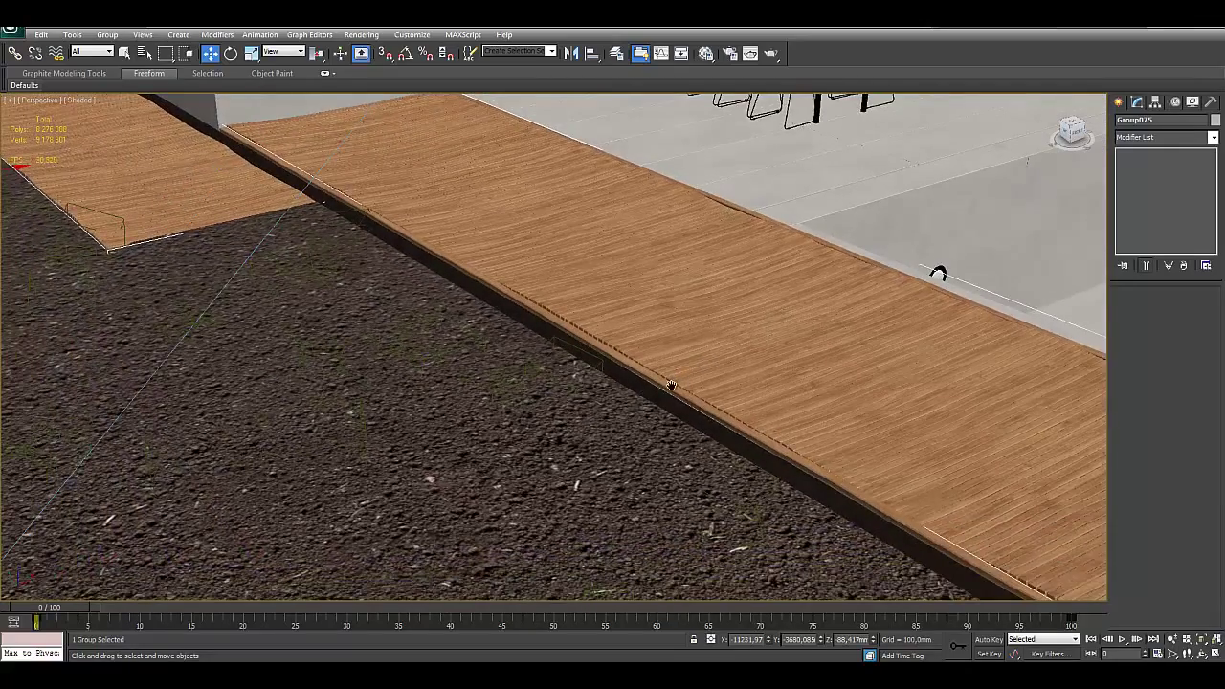
scroll(642, 407, down, 2)
scroll(632, 424, up, 4)
scroll(660, 415, down, 1)
scroll(677, 410, down, 2)
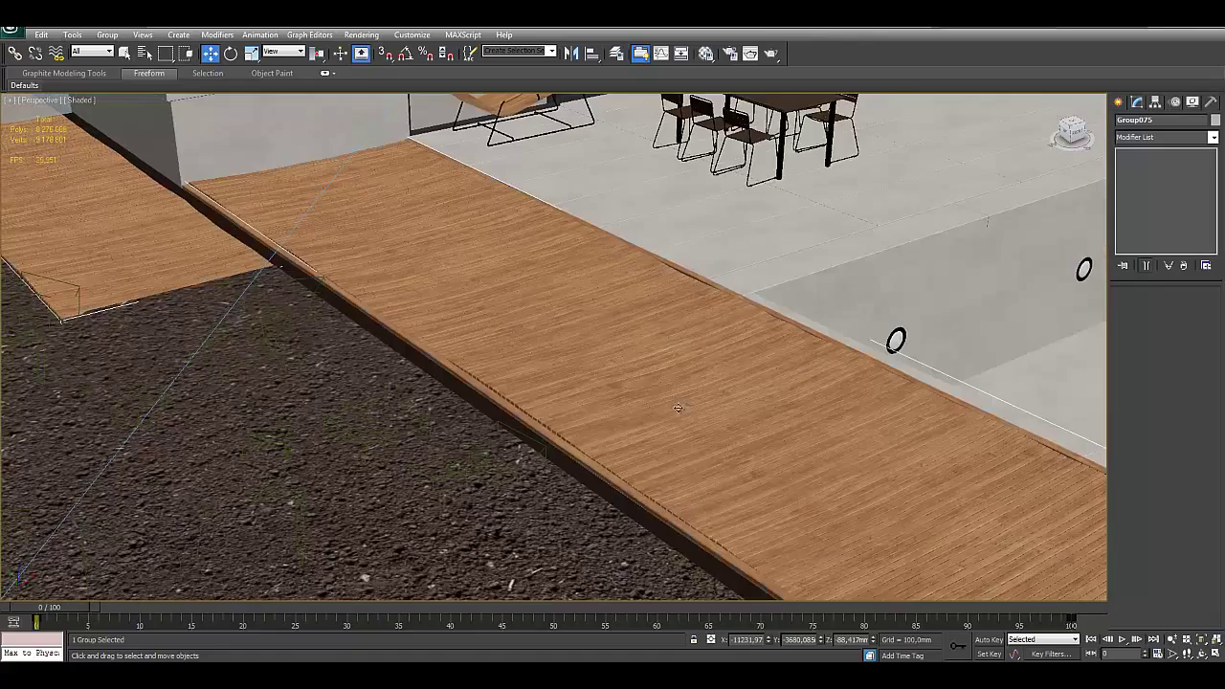
alt+middle_drag(677, 408, 631, 330)
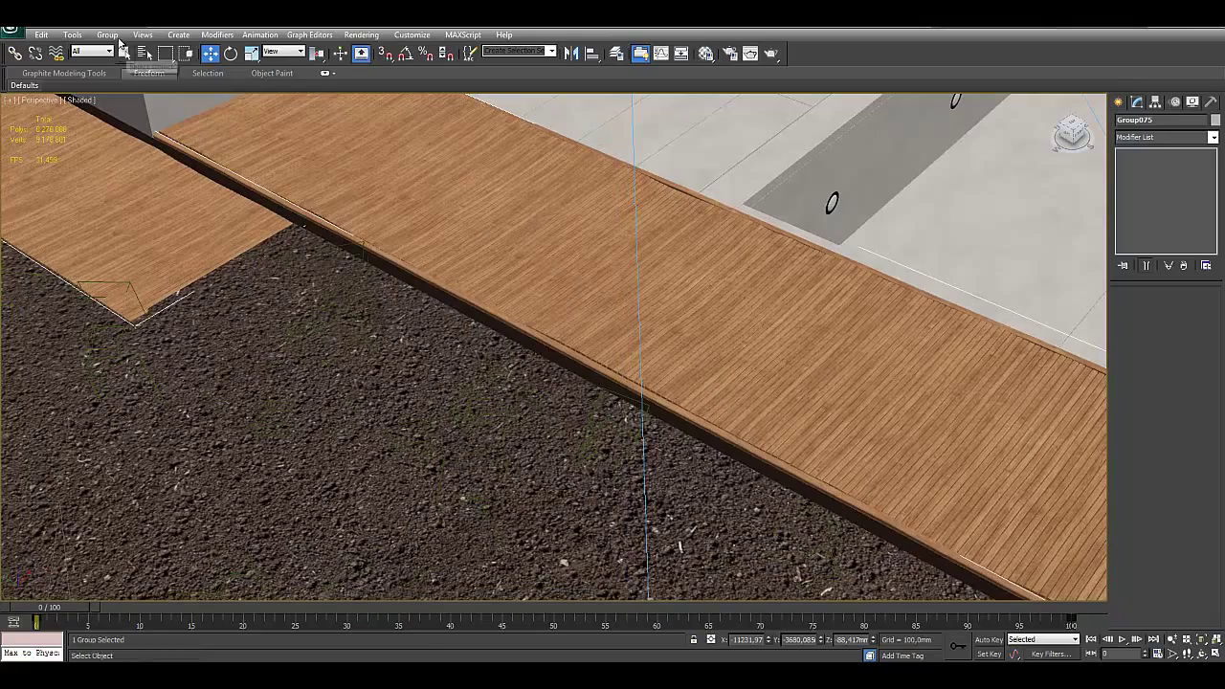
Step: Open the deck group and look level along the deck toward the house
click(107, 34)
click(139, 83)
scroll(531, 287, down, 3)
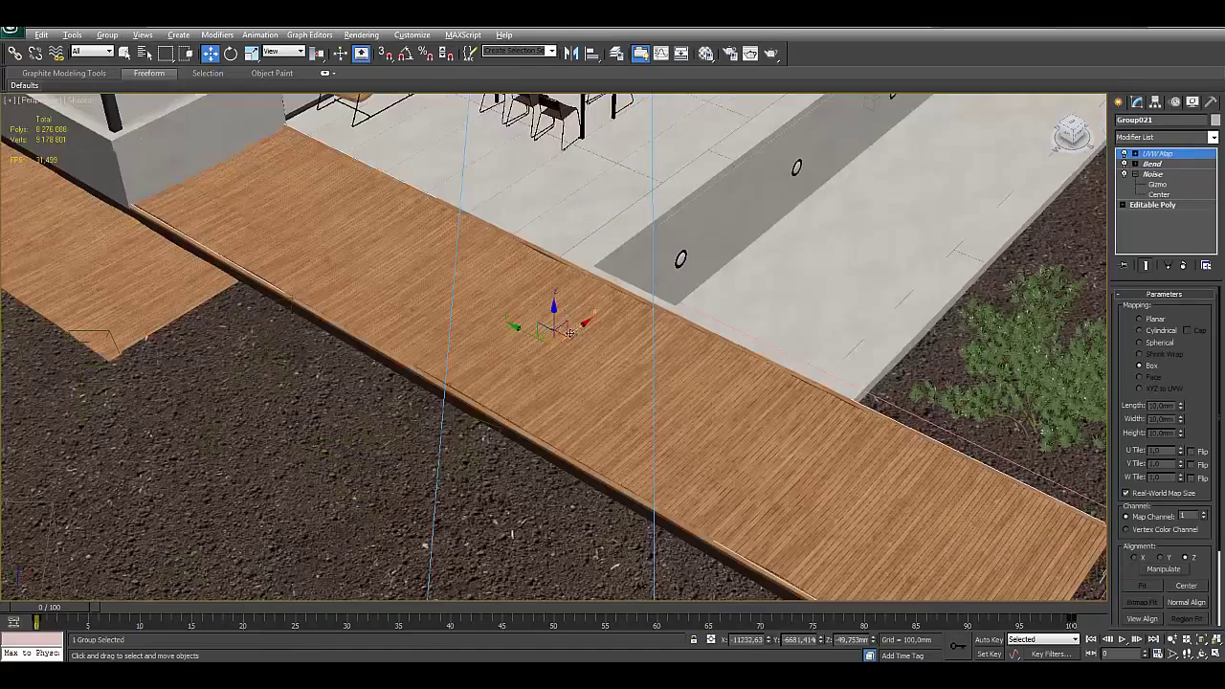
alt+middle_drag(540, 326, 545, 325)
scroll(496, 348, up, 2)
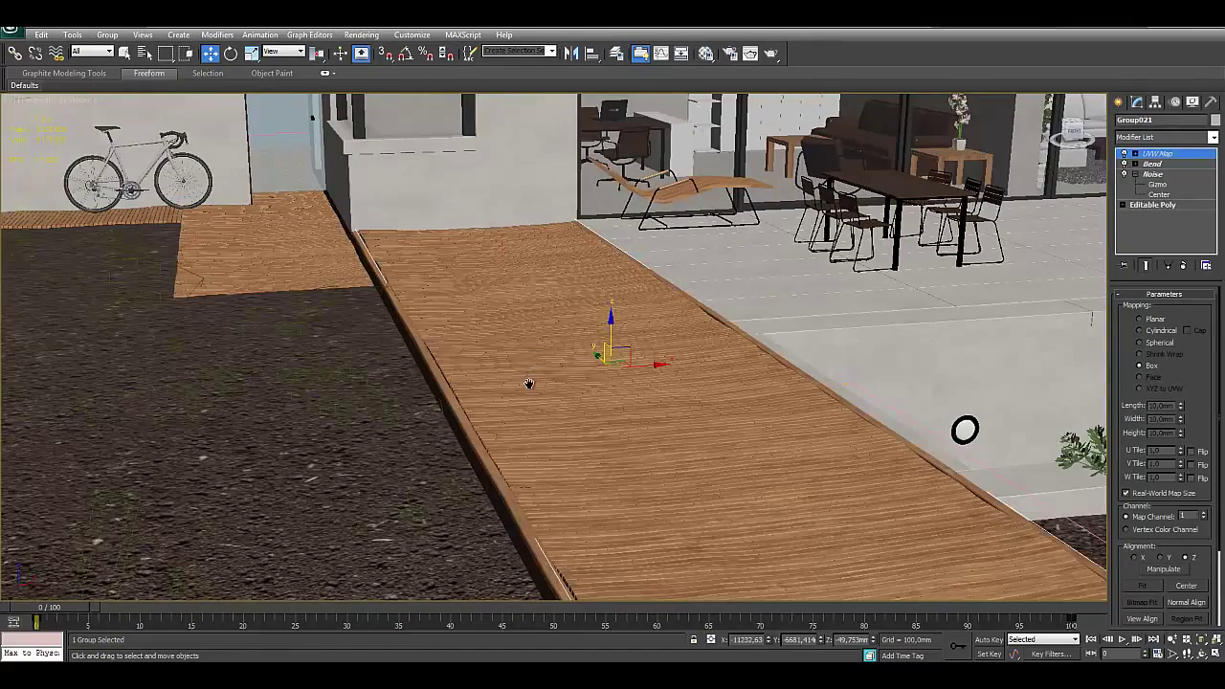
scroll(499, 403, up, 2)
mouse_move(524, 373)
alt+middle_down()
mouse_move(510, 354)
mouse_move(453, 395)
alt+middle_up()
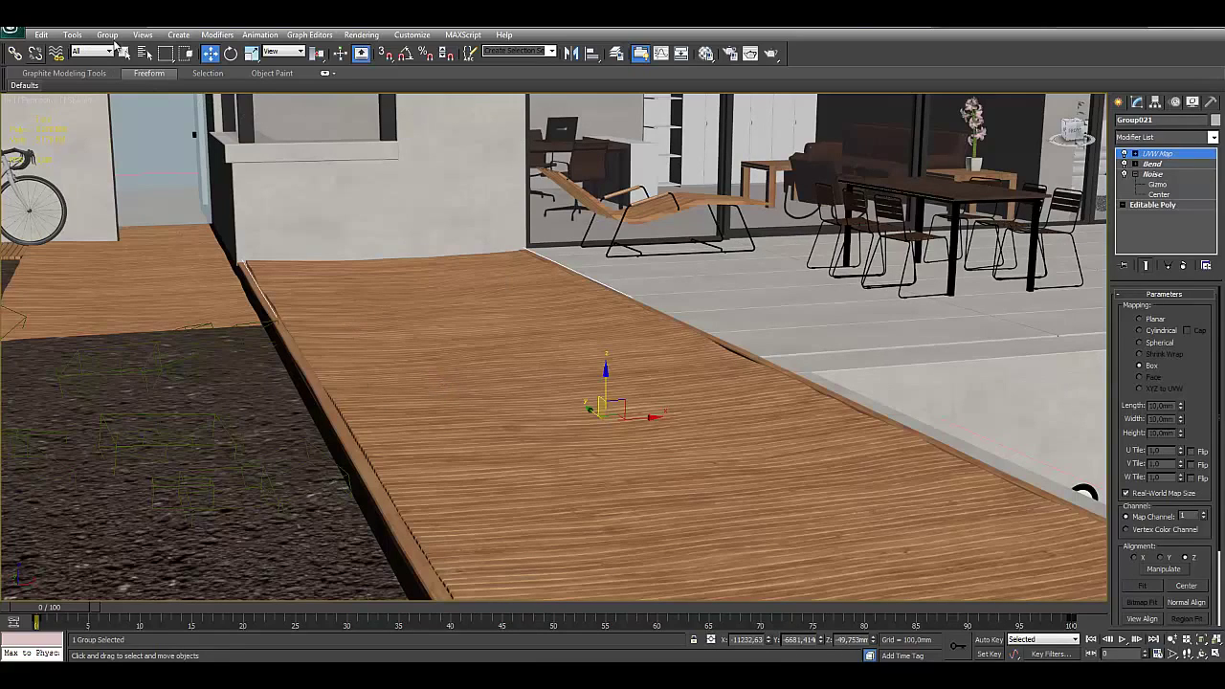
Step: Pick the single deck board Box166 inside the opened group and zoom in on it
click(107, 34)
click(134, 85)
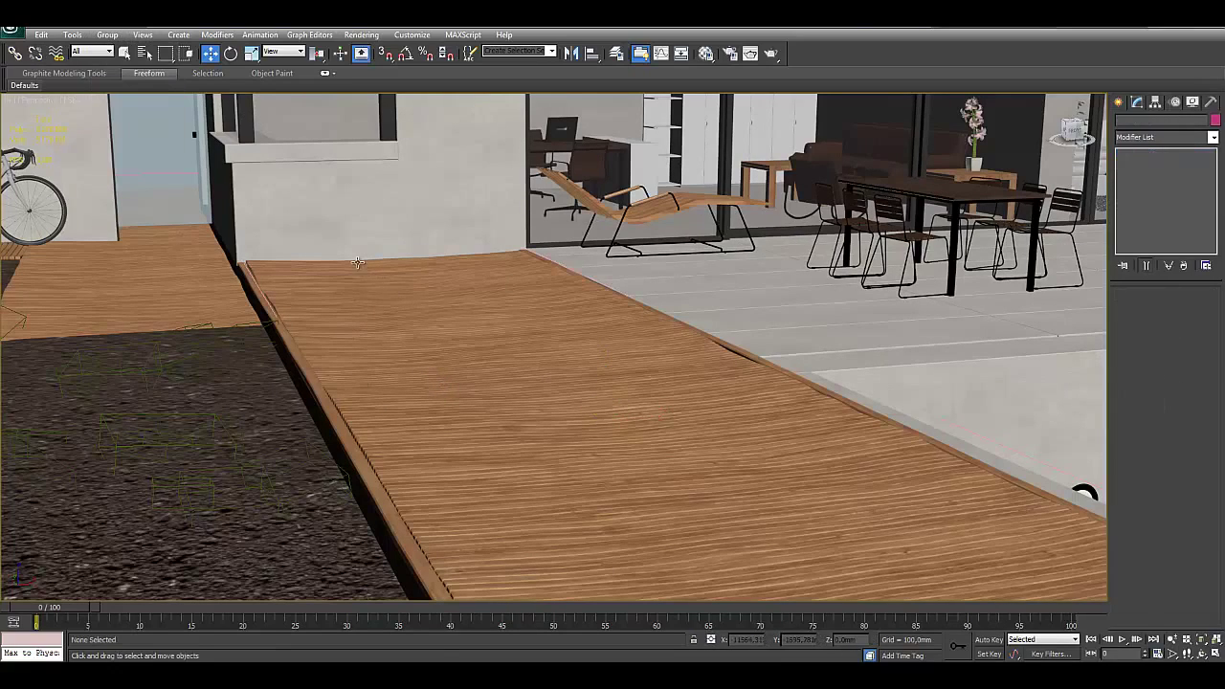
click(357, 263)
scroll(402, 278, up, 3)
scroll(475, 347, up, 3)
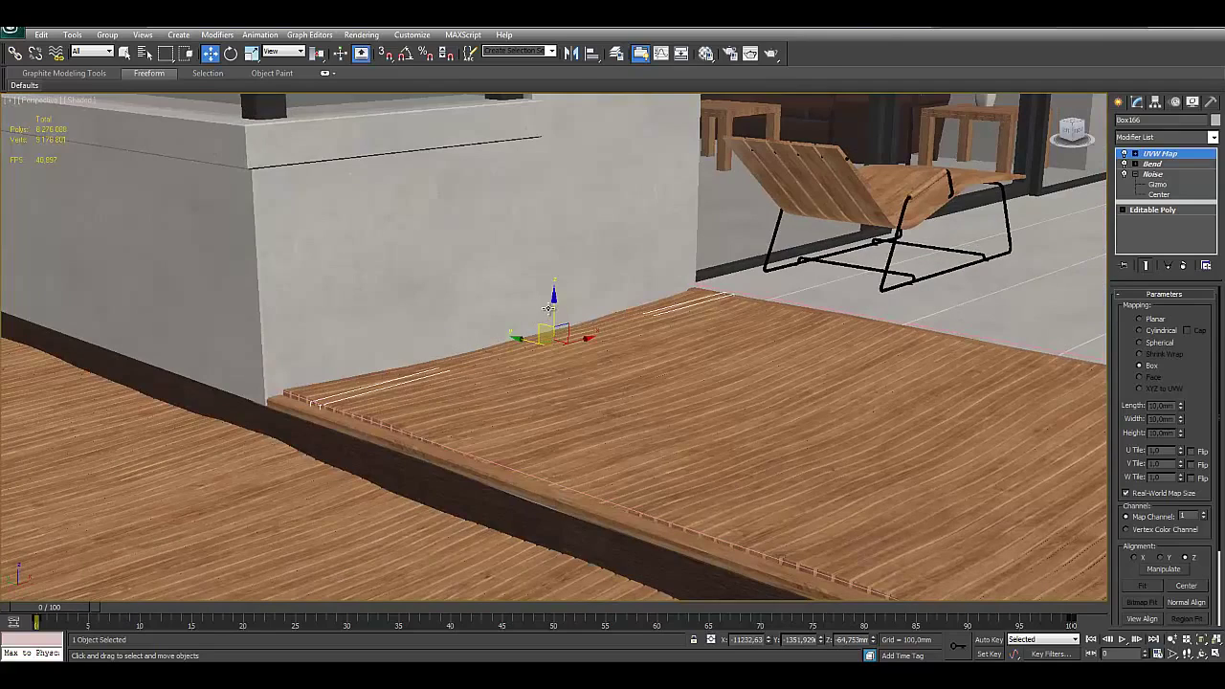
Step: Raise board Box166 above the deck in Z and switch its Noise modifier off to compare
drag(548, 308, 549, 241)
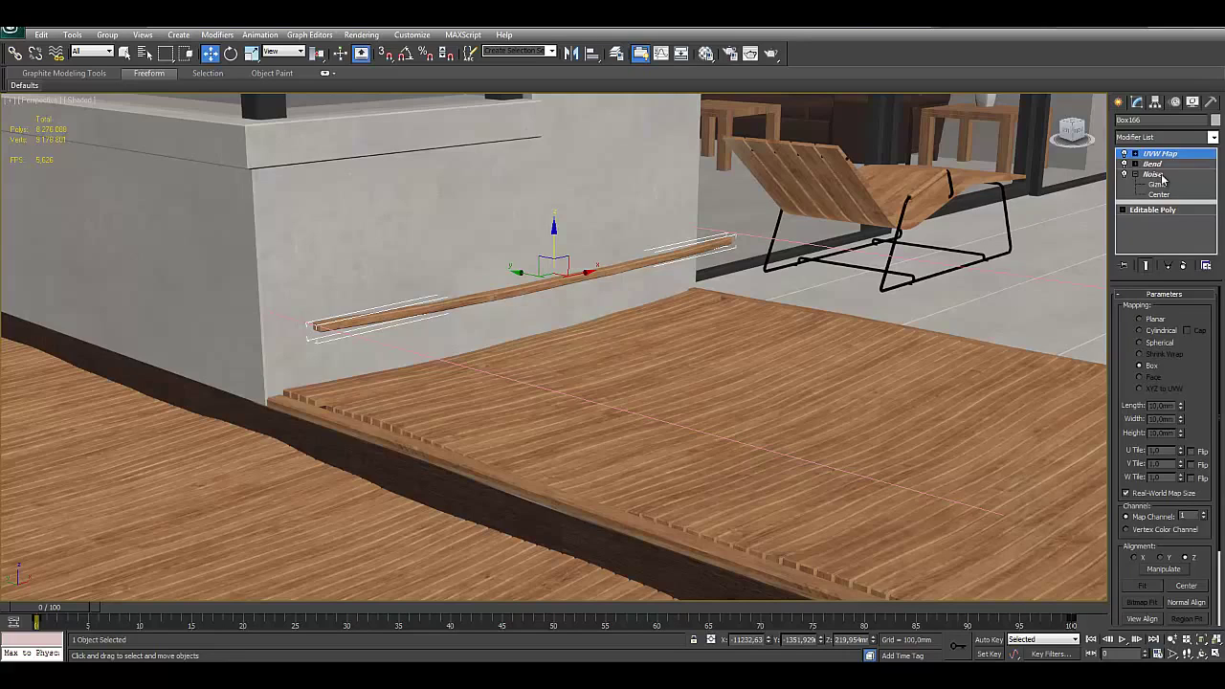
click(1154, 174)
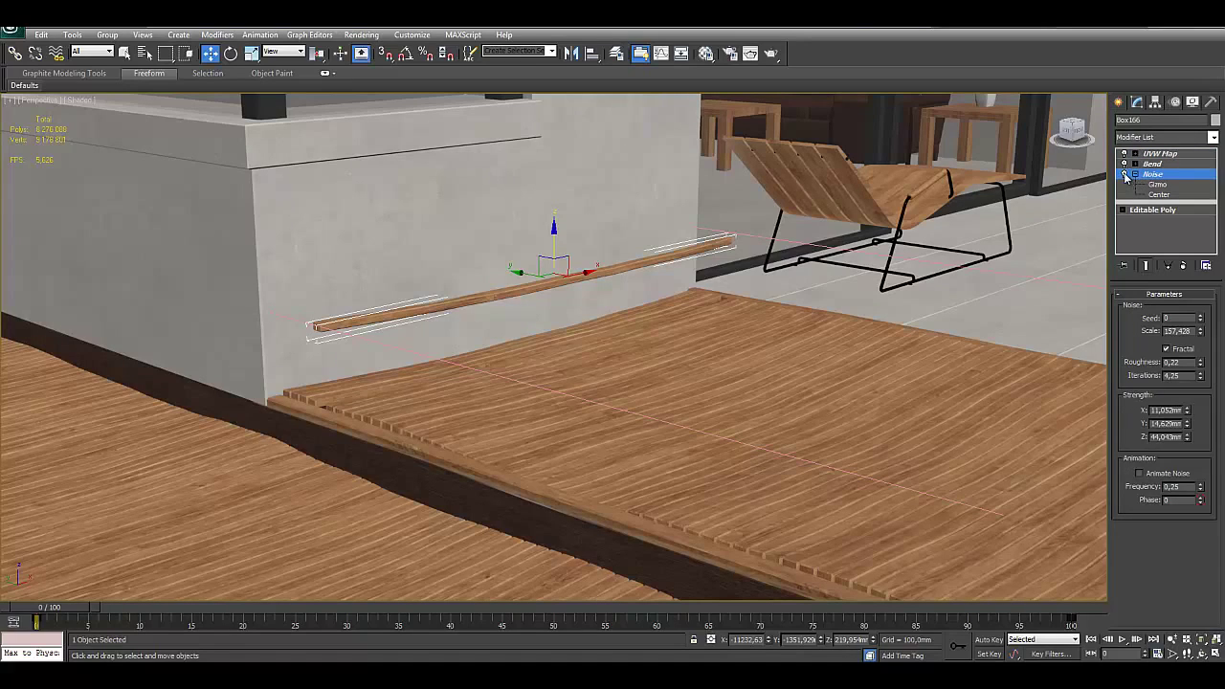
click(1125, 174)
click(1125, 163)
click(1126, 153)
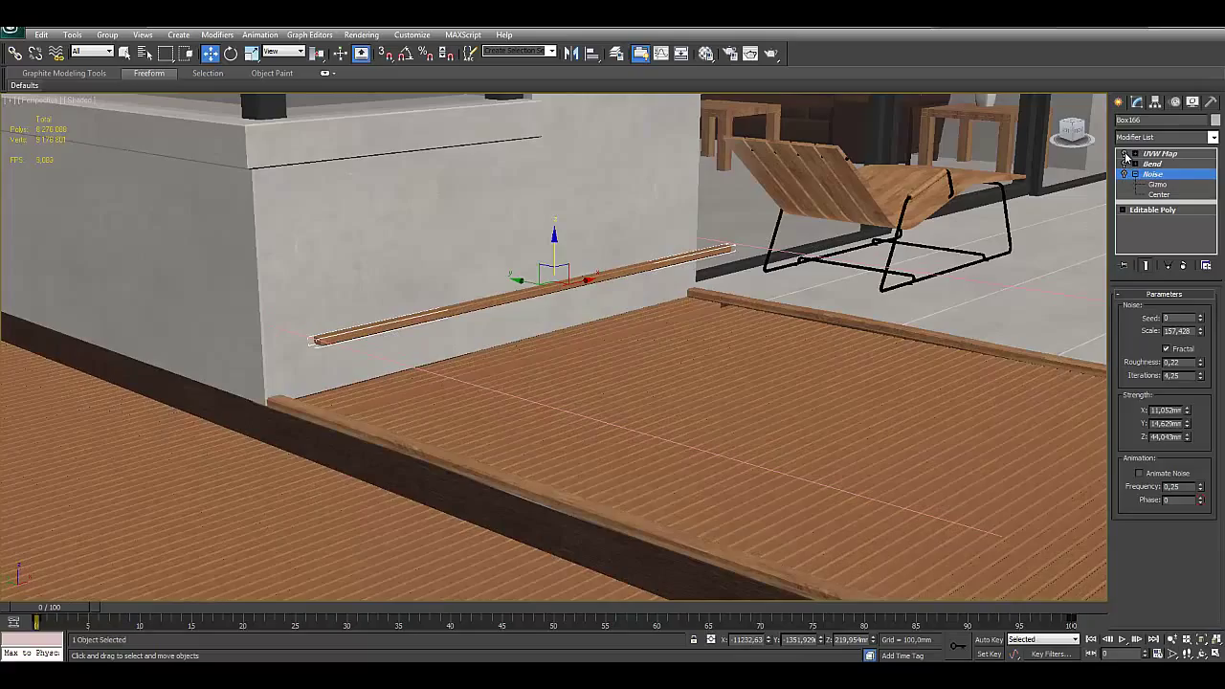
Step: Recentre the view on the raised board and turn its Noise modifier back on
alt+middle_drag(792, 299, 632, 287)
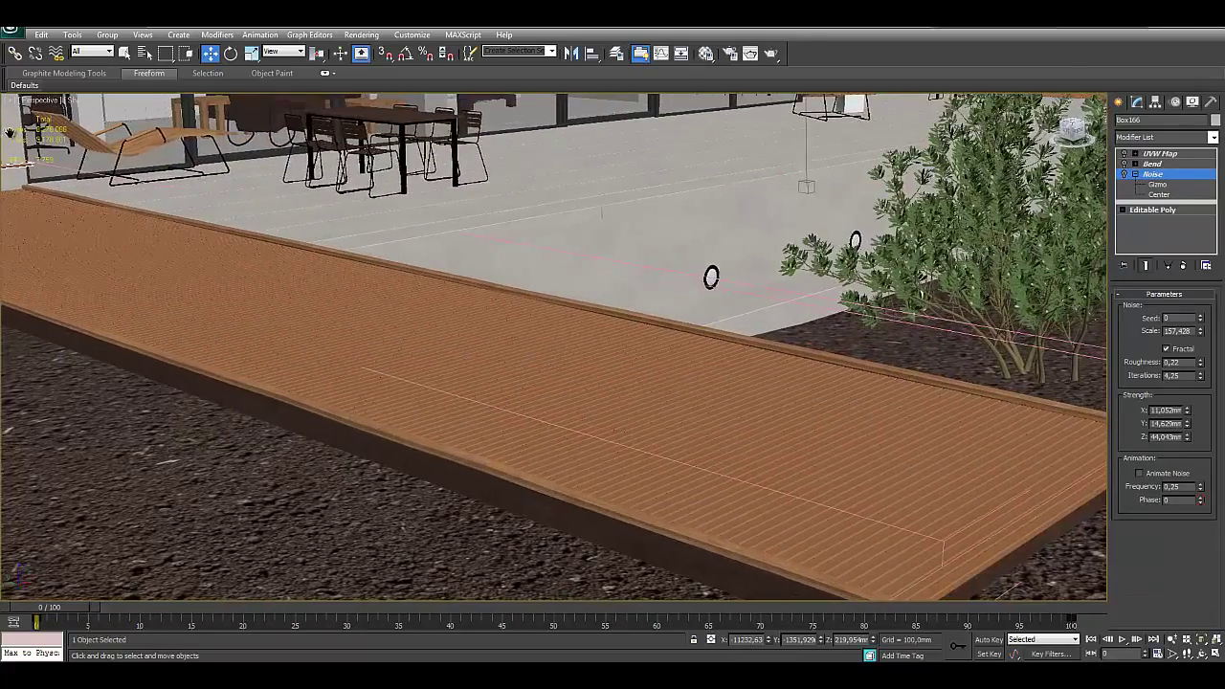
middle_drag(633, 220, 504, 249)
scroll(536, 259, up, 2)
scroll(574, 268, up, 2)
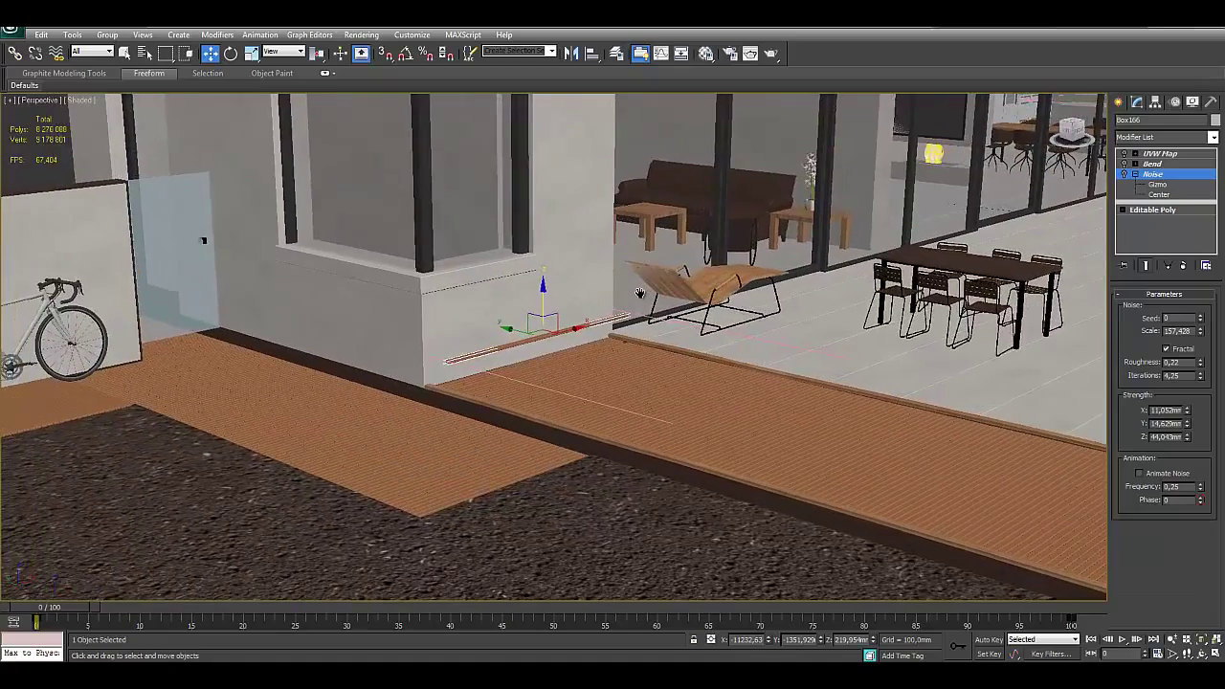
scroll(612, 278, up, 3)
scroll(641, 287, up, 2)
middle_drag(647, 289, 656, 285)
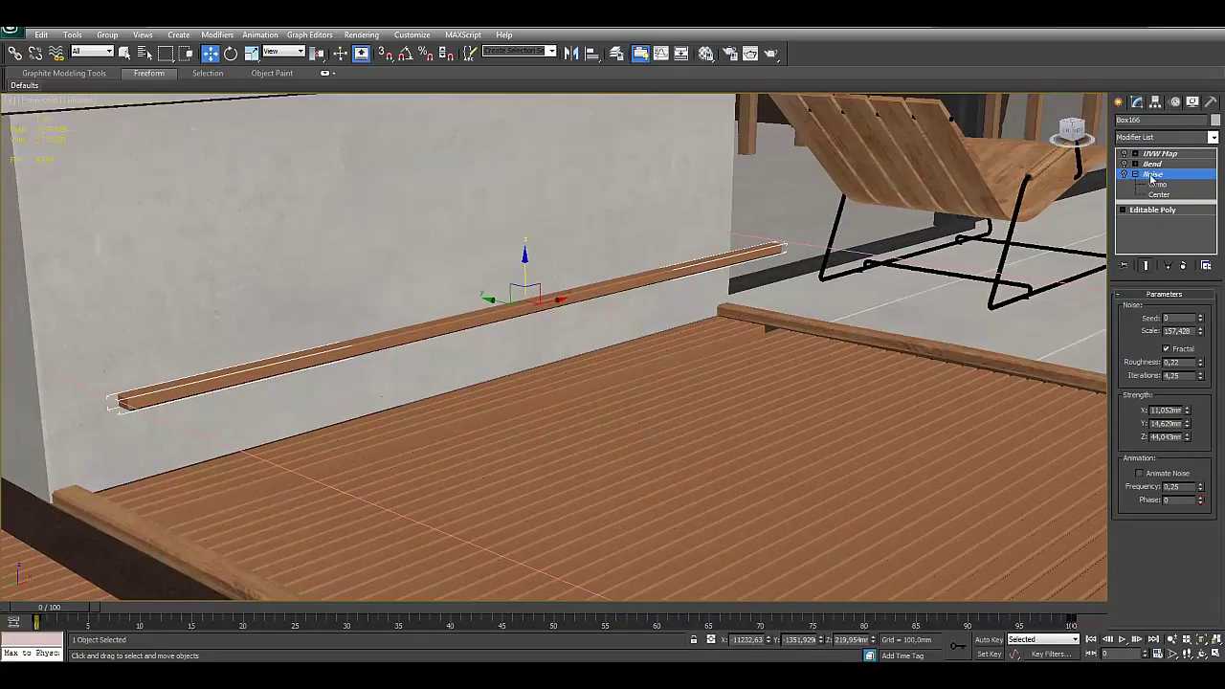
click(1124, 175)
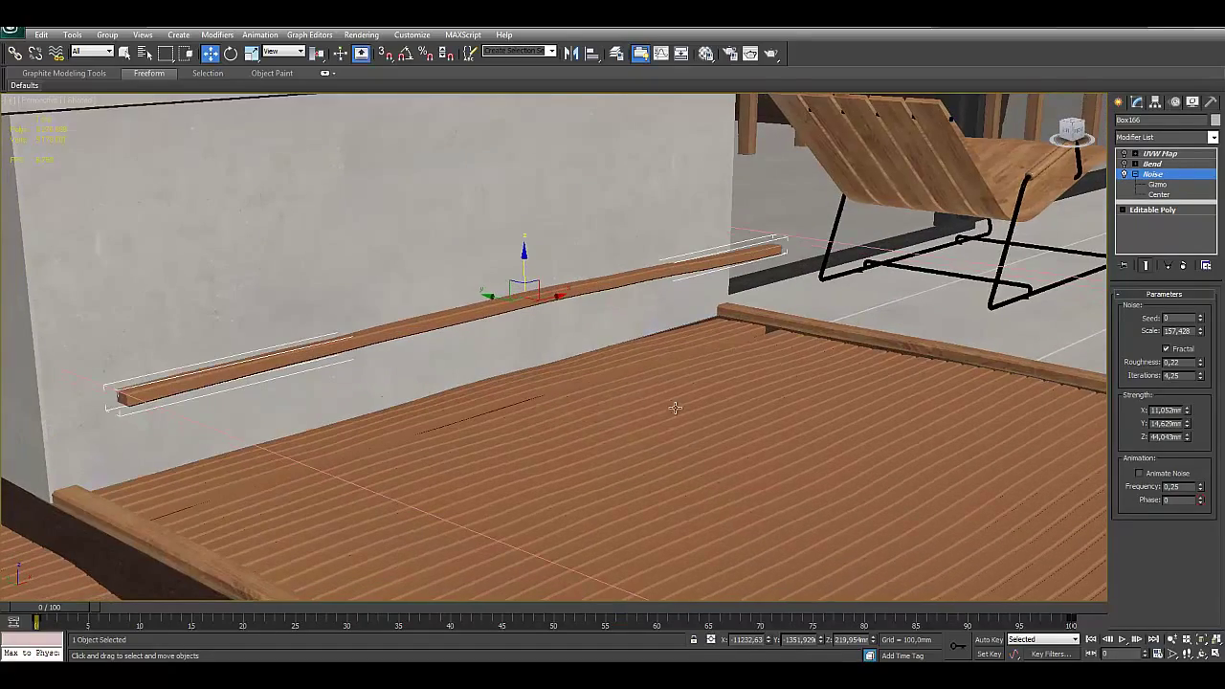
Step: View the board low along the deck and switch Noise off again for comparison
scroll(622, 383, down, 3)
scroll(507, 325, down, 3)
scroll(839, 403, up, 3)
mouse_move(769, 369)
alt+middle_down()
mouse_move(839, 403)
mouse_move(424, 276)
mouse_move(233, 274)
alt+middle_up()
mouse_move(883, 366)
middle_down()
mouse_move(752, 350)
mouse_move(819, 358)
middle_up()
mouse_move(924, 513)
middle_down()
mouse_move(861, 431)
mouse_move(850, 347)
middle_up()
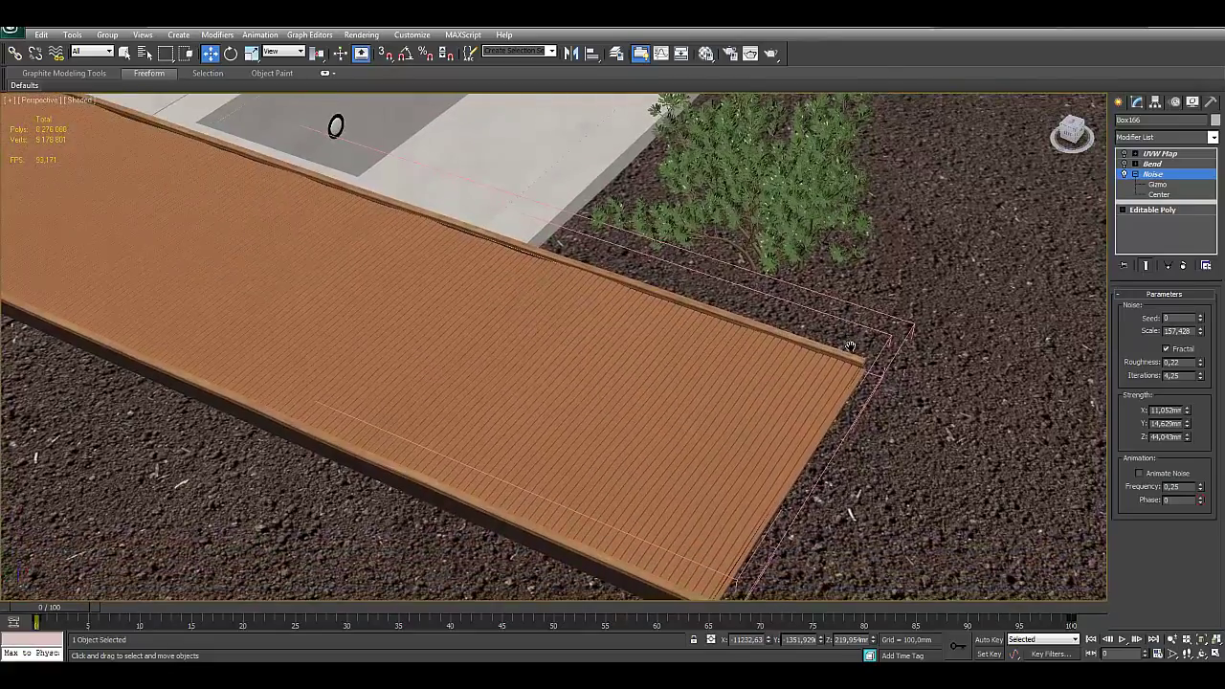
alt+middle_drag(794, 380, 787, 356)
scroll(705, 322, up, 3)
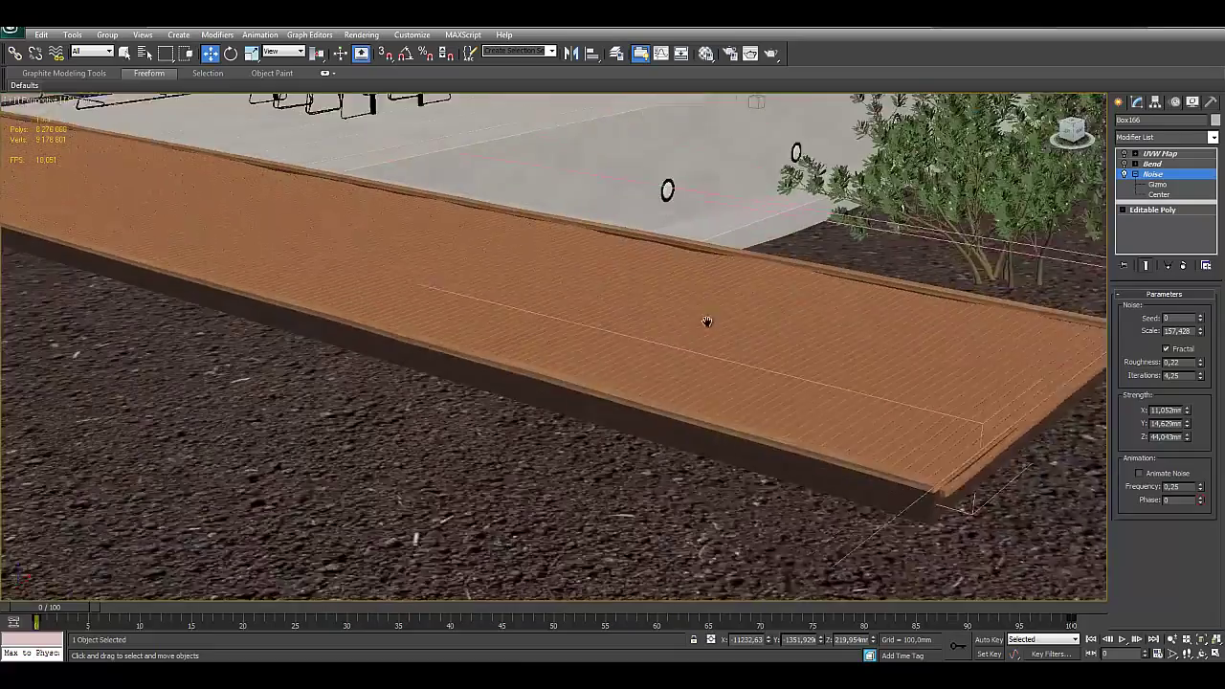
middle_drag(705, 323, 759, 354)
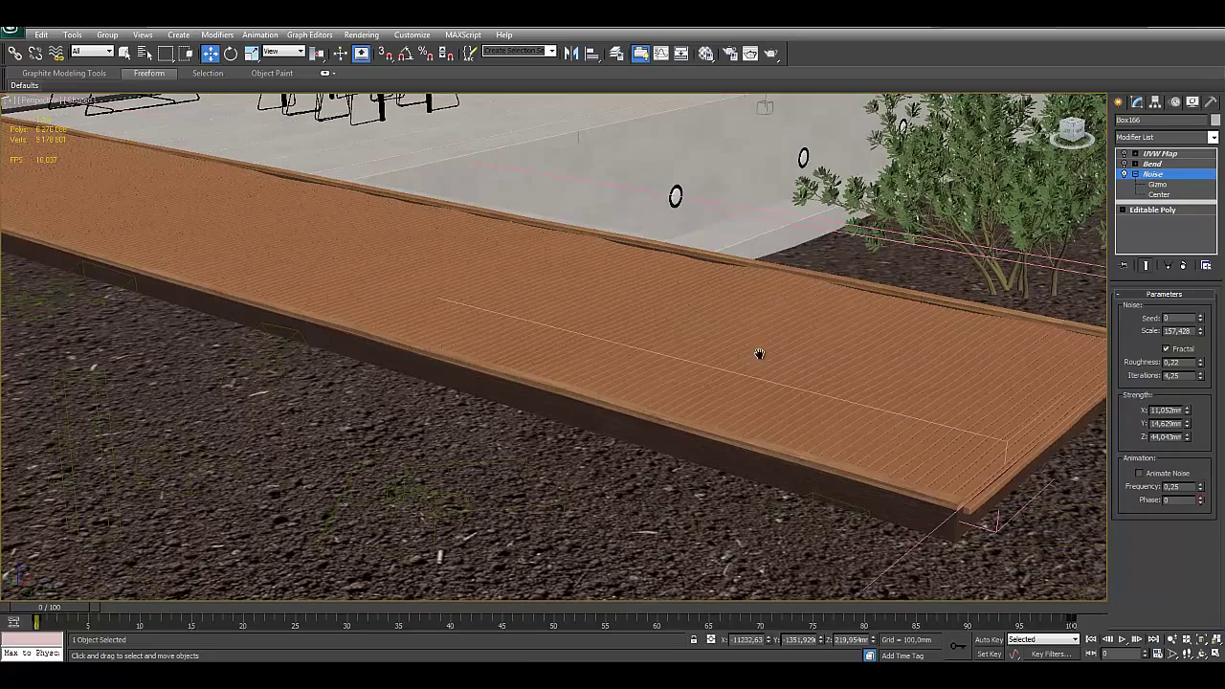
click(1125, 172)
Step: Show the whole deck and terrace and save the scene with Ctrl+S
scroll(859, 242, up, 3)
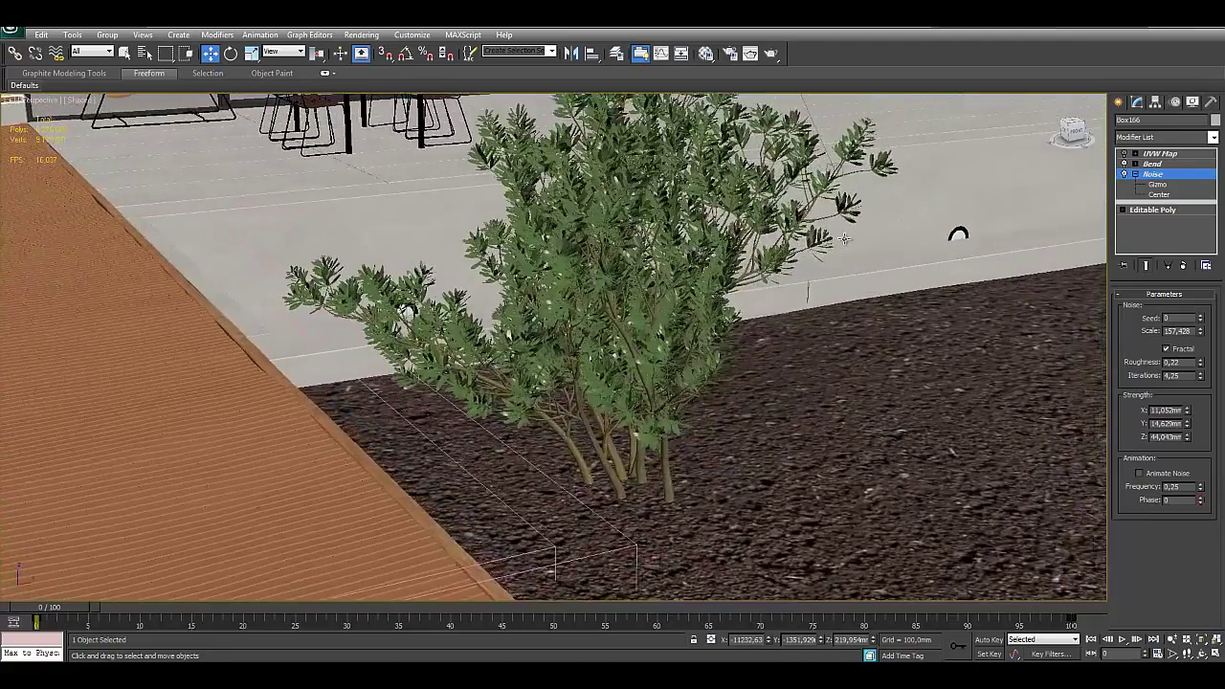
scroll(823, 287, down, 4)
middle_drag(804, 307, 780, 321)
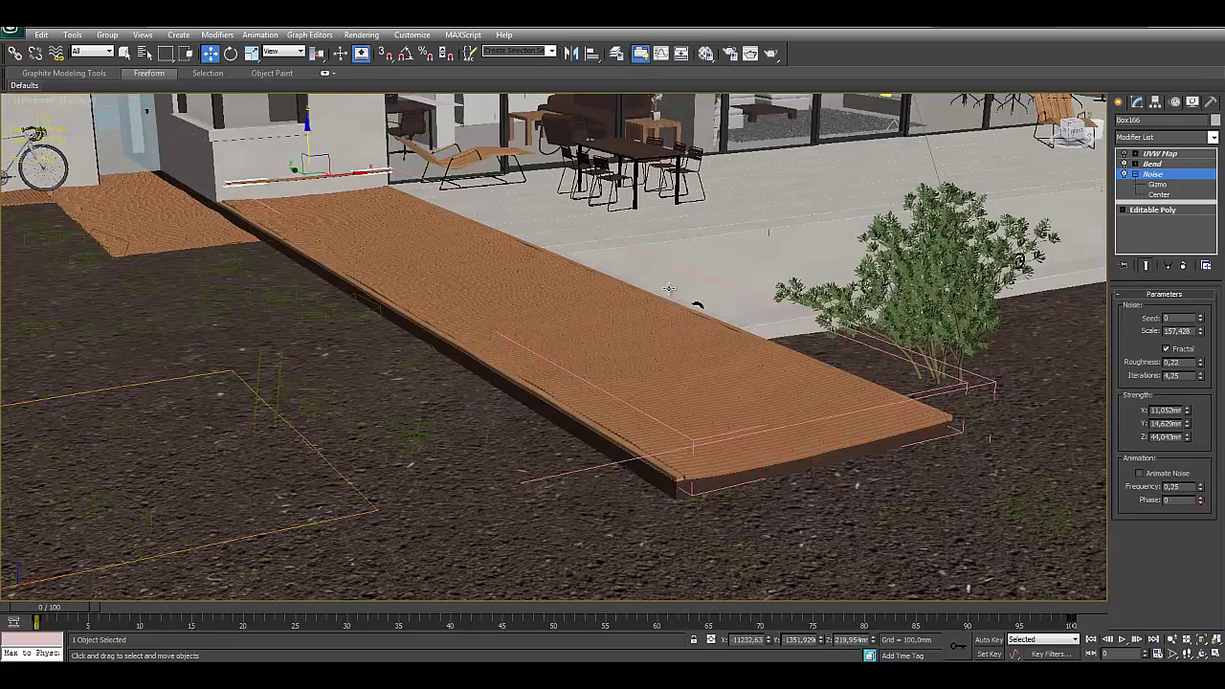
key(ctrl+s)
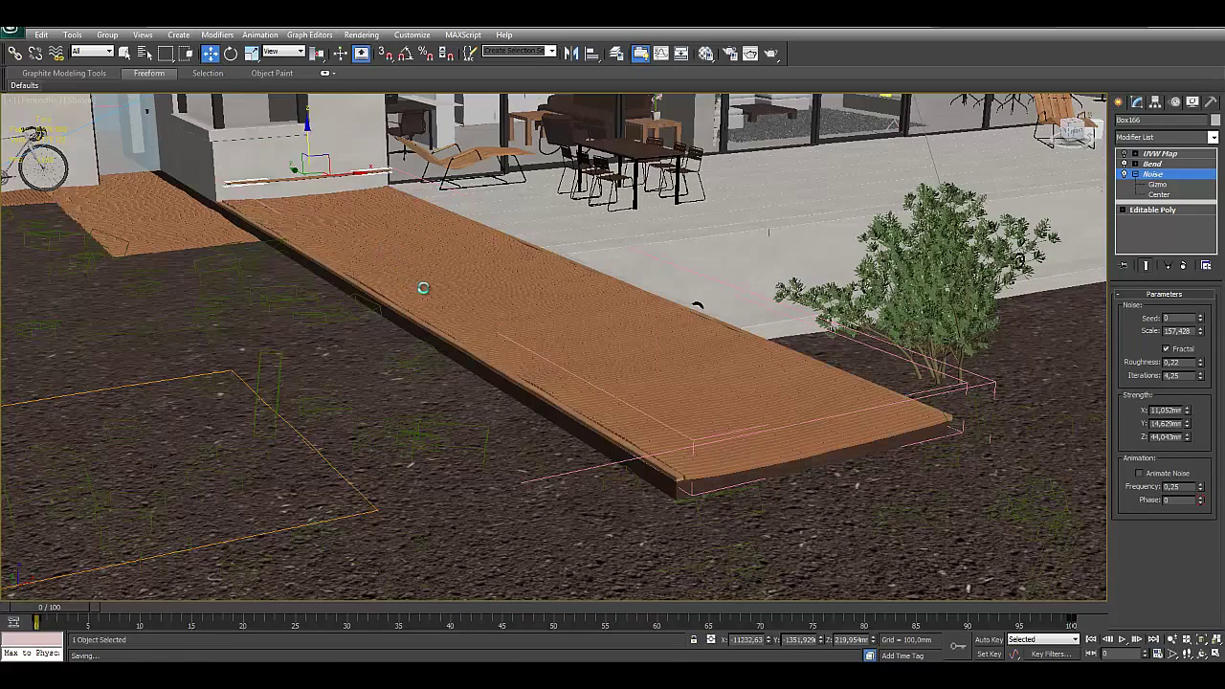
Step: Bring the deck close in the view and rotate to run along its edge
mouse_move(522, 311)
alt+middle_down()
mouse_move(465, 322)
mouse_move(540, 338)
mouse_move(1072, 168)
alt+middle_up()
scroll(465, 316, up, 3)
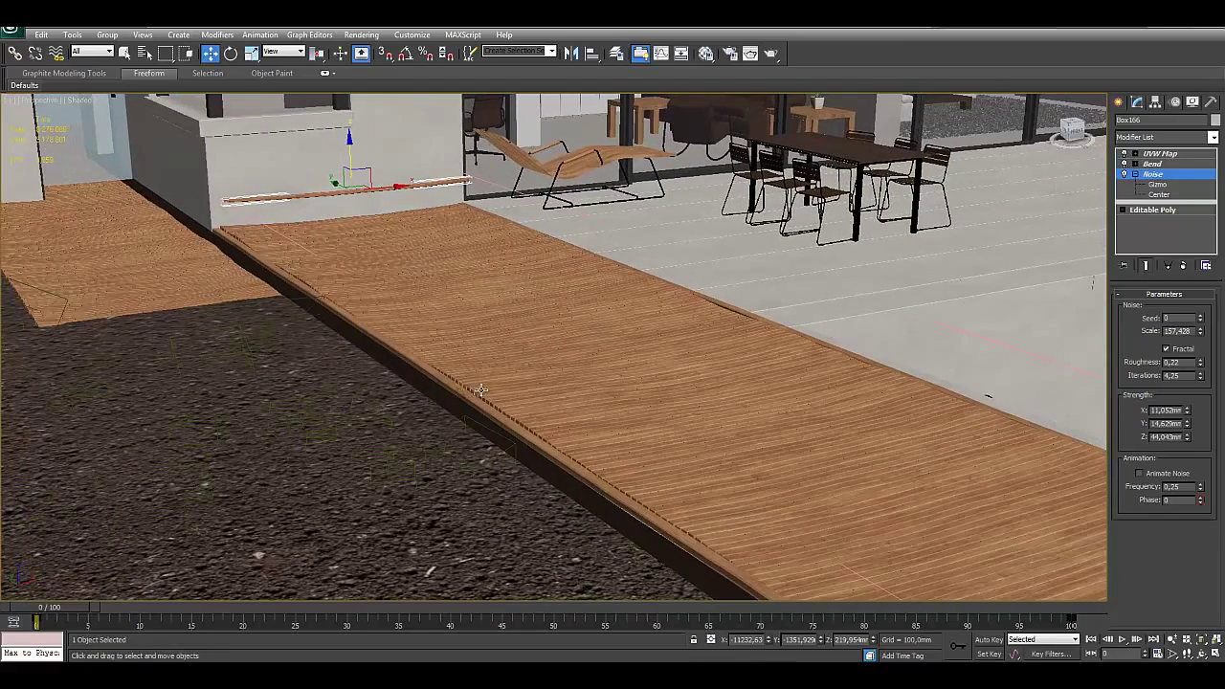
scroll(549, 432, up, 3)
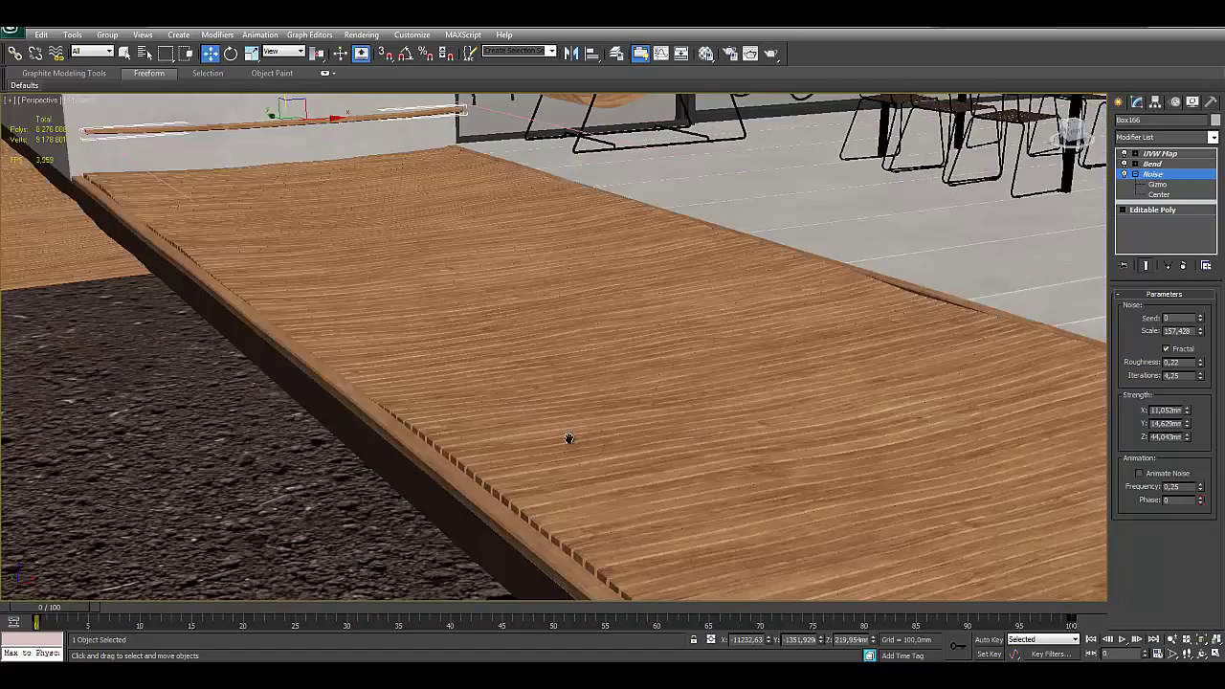
alt+middle_drag(597, 402, 571, 366)
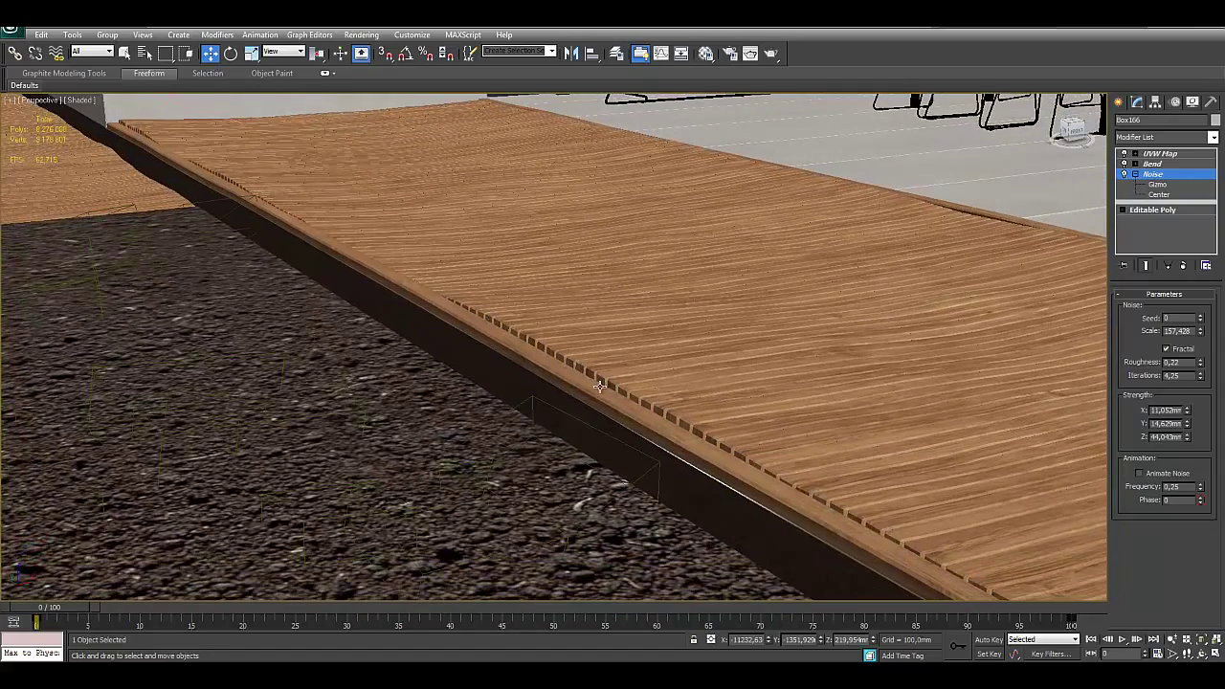
Step: Select deck section Box161 and view its planks from above and its edge by the gravel
click(577, 385)
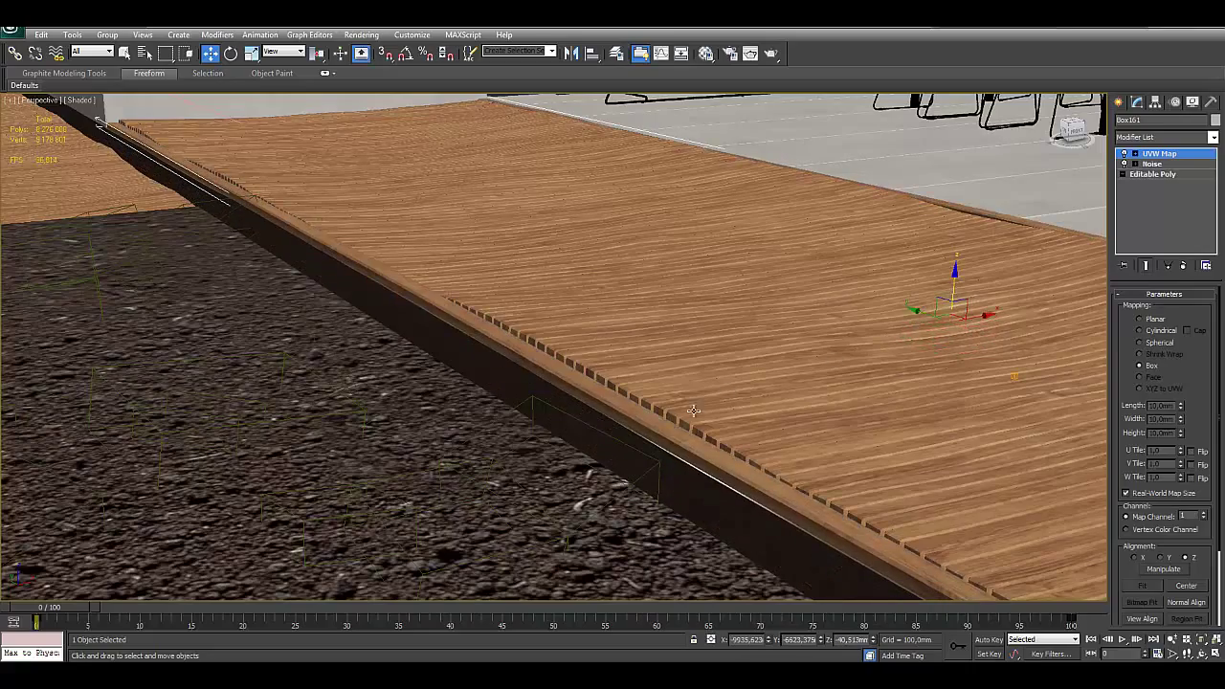
mouse_move(797, 414)
alt+middle_down()
mouse_move(644, 347)
mouse_move(627, 311)
mouse_move(583, 392)
mouse_move(615, 436)
alt+middle_up()
scroll(596, 402, up, 3)
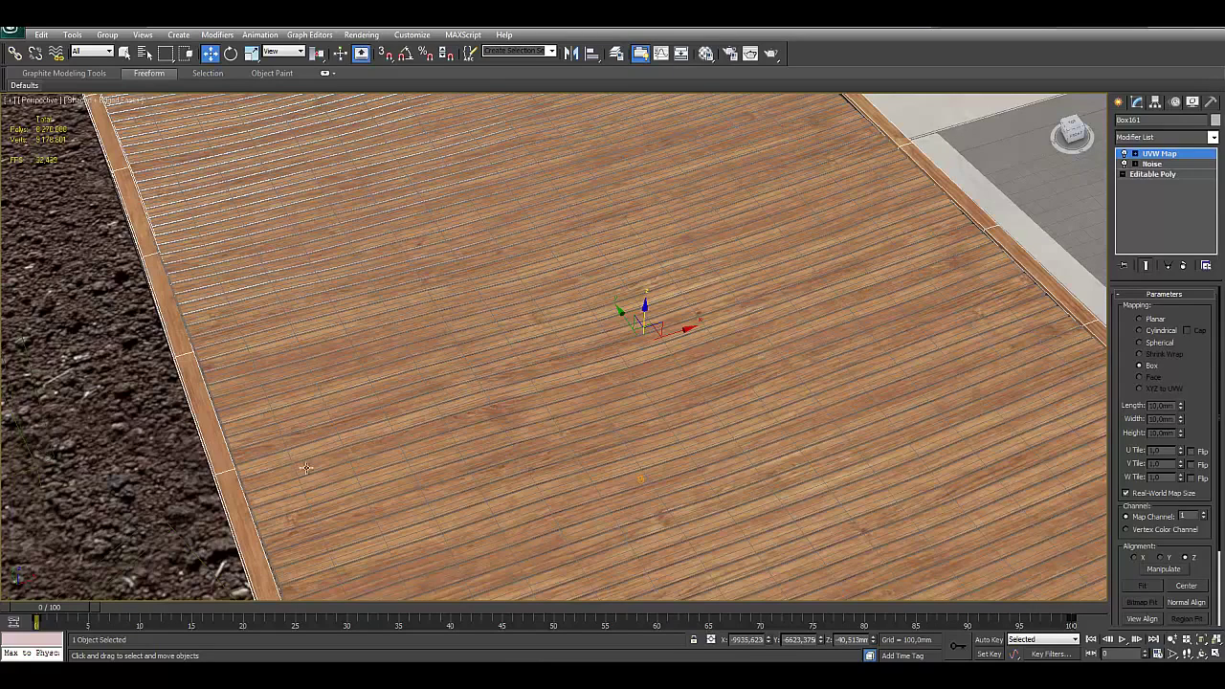
mouse_move(700, 314)
middle_down()
mouse_move(667, 404)
mouse_move(711, 444)
mouse_move(650, 395)
mouse_move(693, 381)
middle_up()
alt+middle_drag(631, 415, 713, 401)
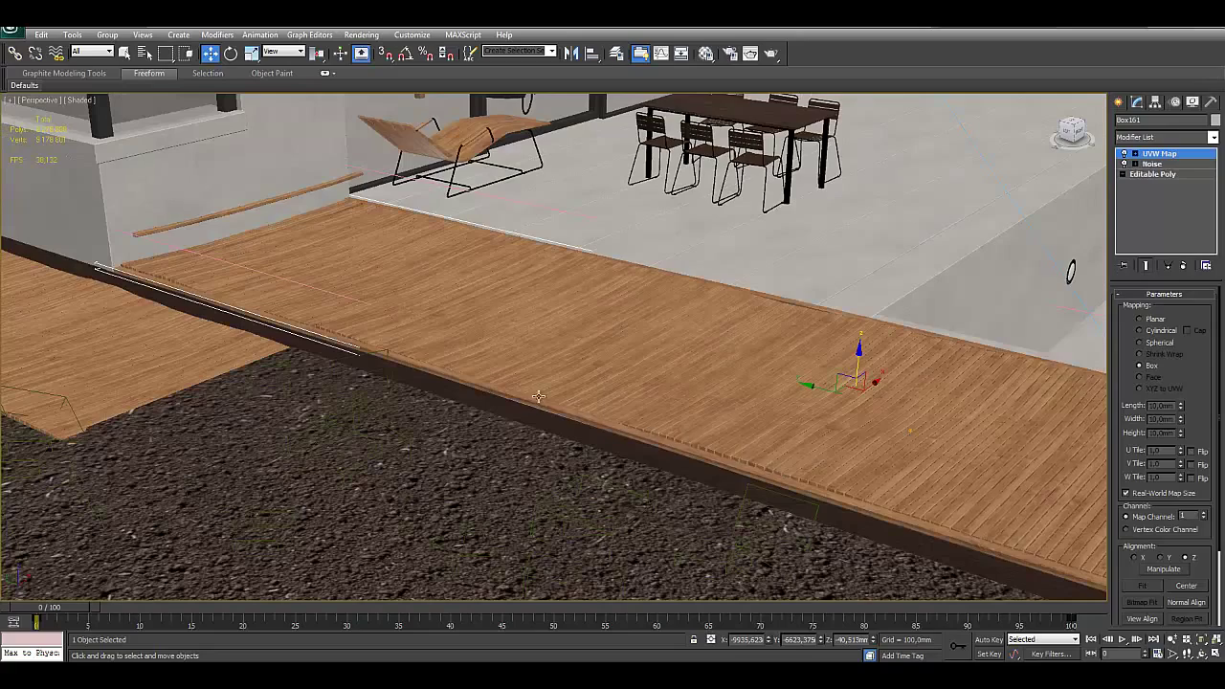
middle_drag(311, 322, 498, 377)
scroll(495, 377, up, 4)
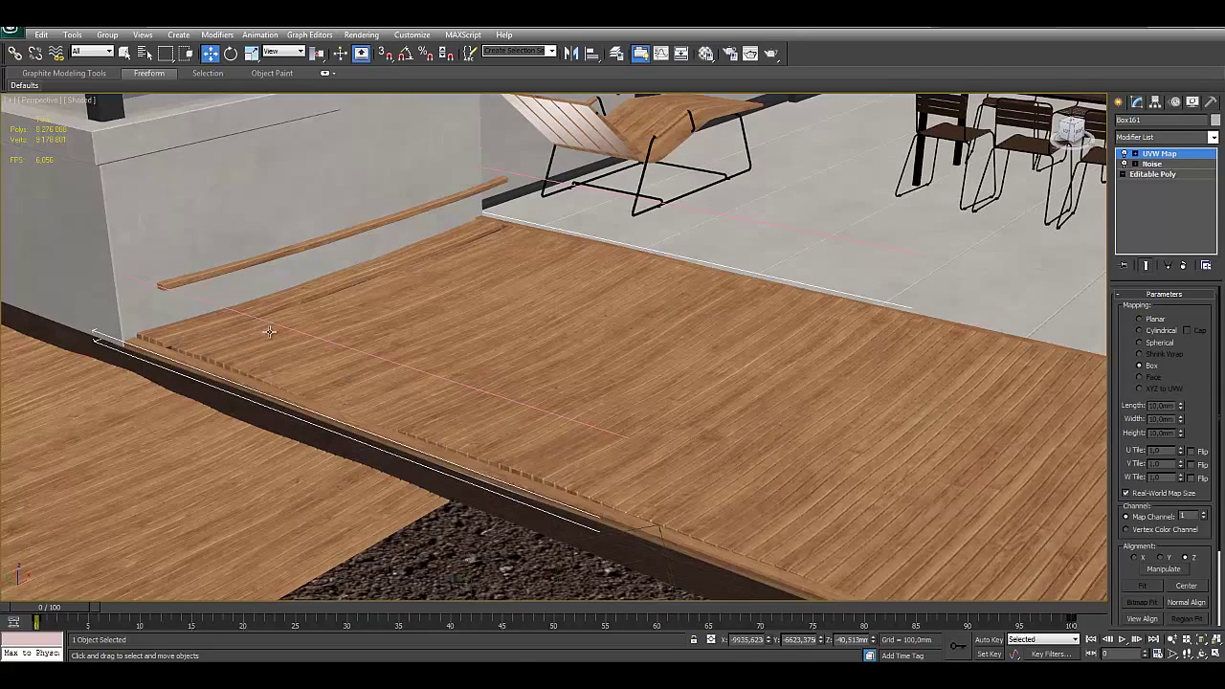
Step: Lower the board lying along the wall back onto the deck edge
click(272, 256)
click(328, 296)
click(339, 231)
drag(353, 185, 350, 240)
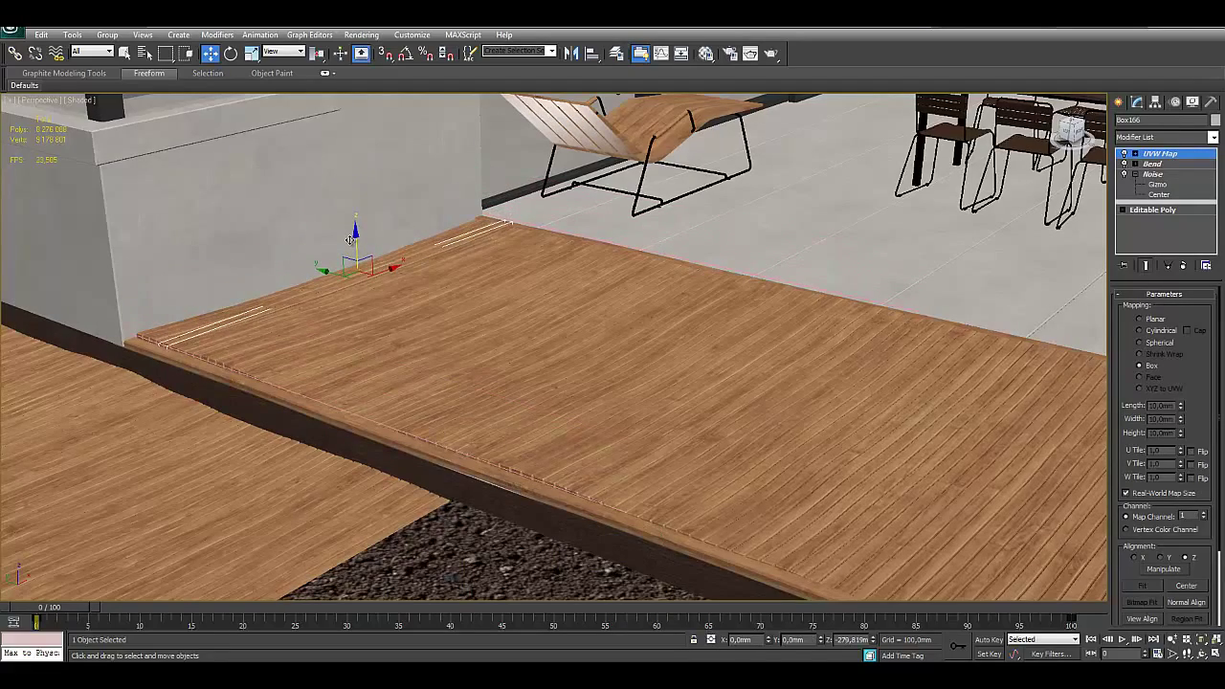
Step: Ctrl-click deck planks until eight noisy boards are selected together
middle_drag(389, 299, 574, 311)
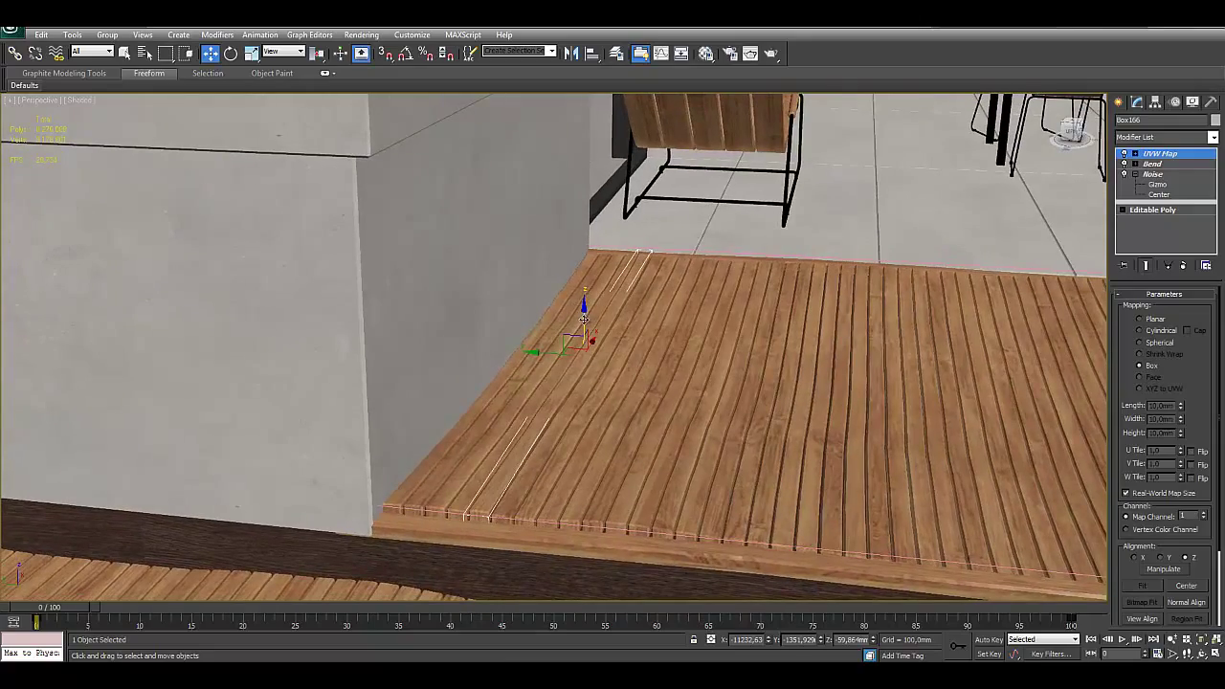
mouse_move(832, 383)
middle_down()
mouse_move(660, 381)
mouse_move(632, 416)
middle_up()
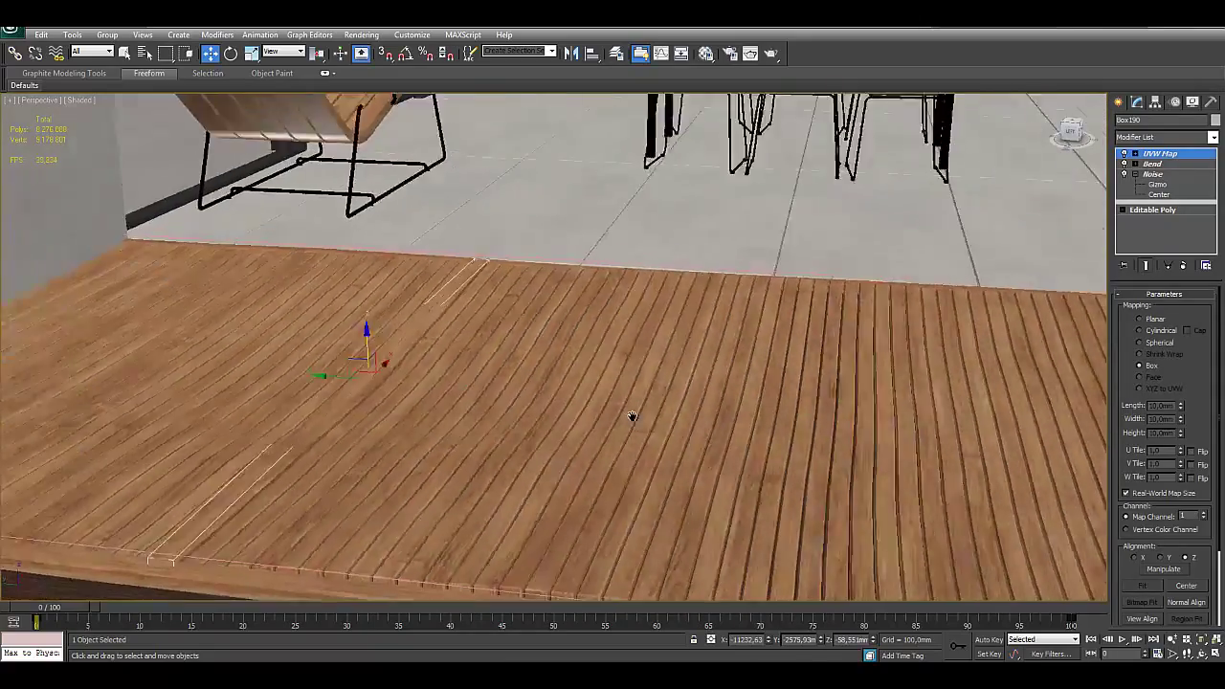
scroll(632, 416, down, 3)
ctrl+click(493, 344)
ctrl+click(756, 359)
ctrl+click(1019, 388)
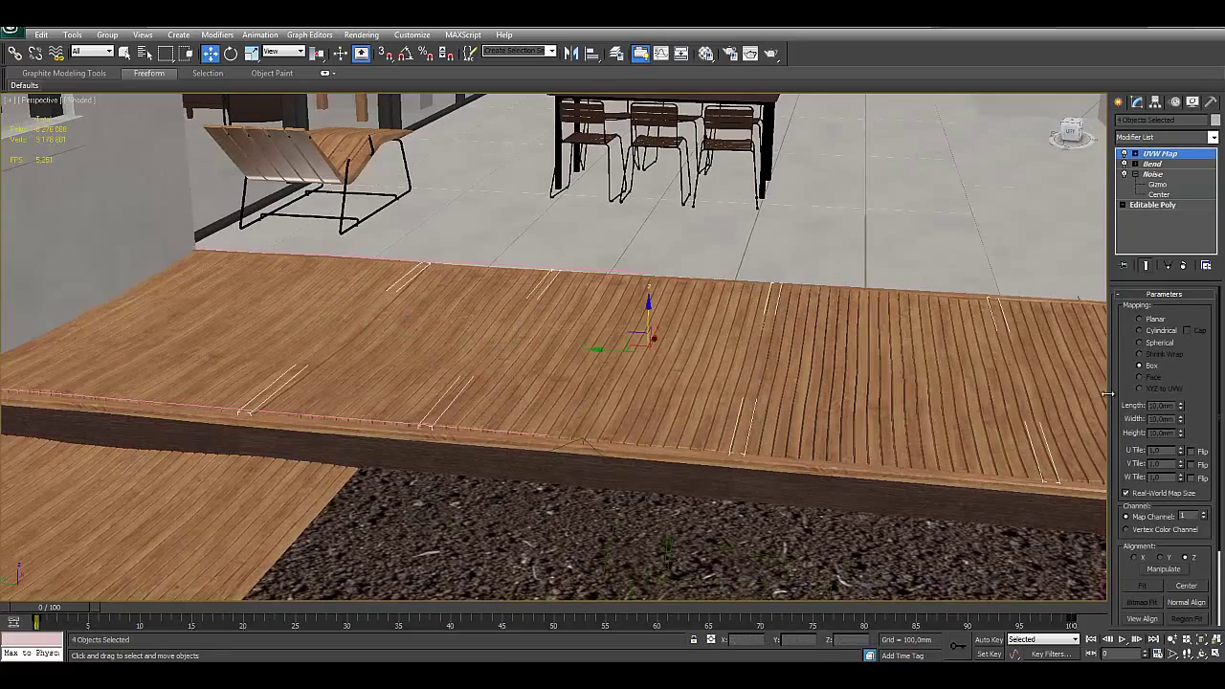
scroll(851, 380, down, 3)
scroll(683, 409, down, 3)
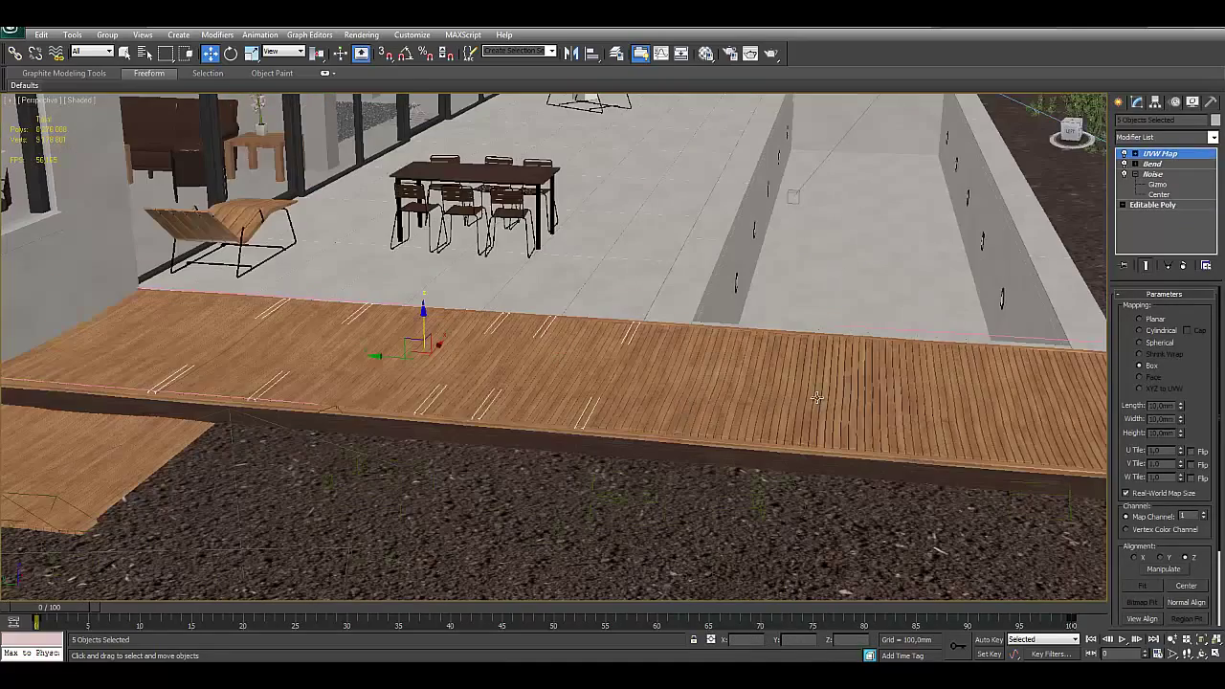
ctrl+click(816, 398)
ctrl+click(995, 425)
ctrl+click(842, 452)
Step: Lift the eight selected planks about 3.564 mm in Z
alt+middle_drag(738, 436, 574, 363)
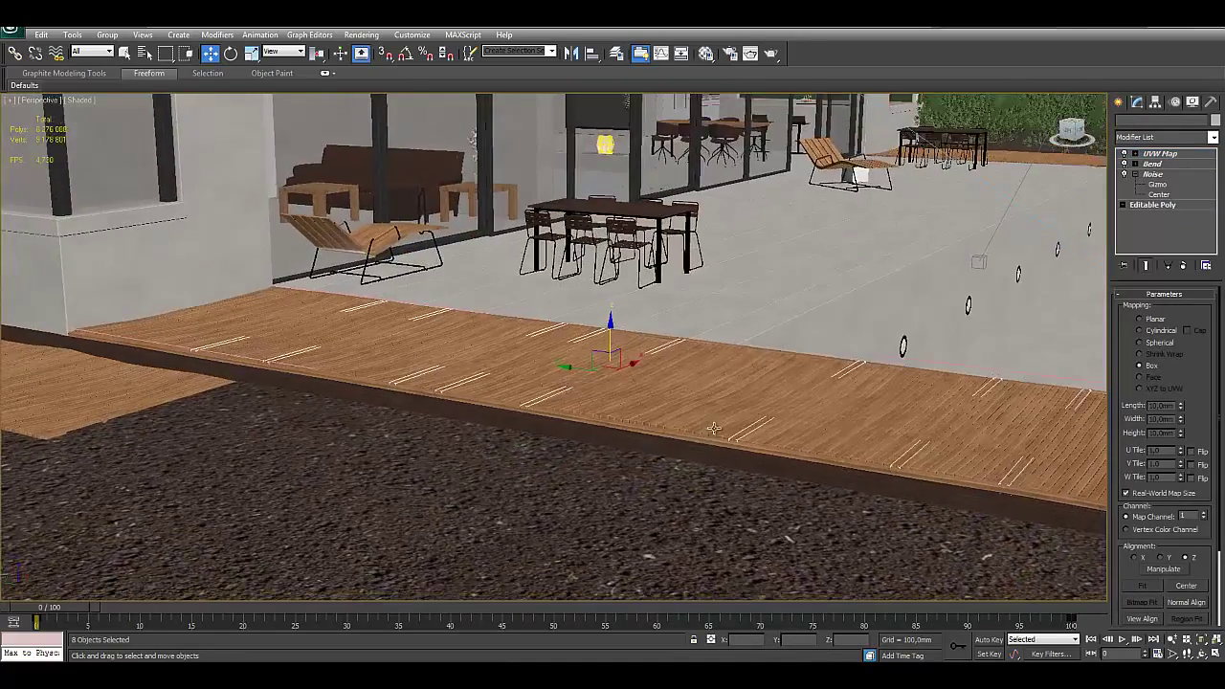
scroll(566, 358, up, 3)
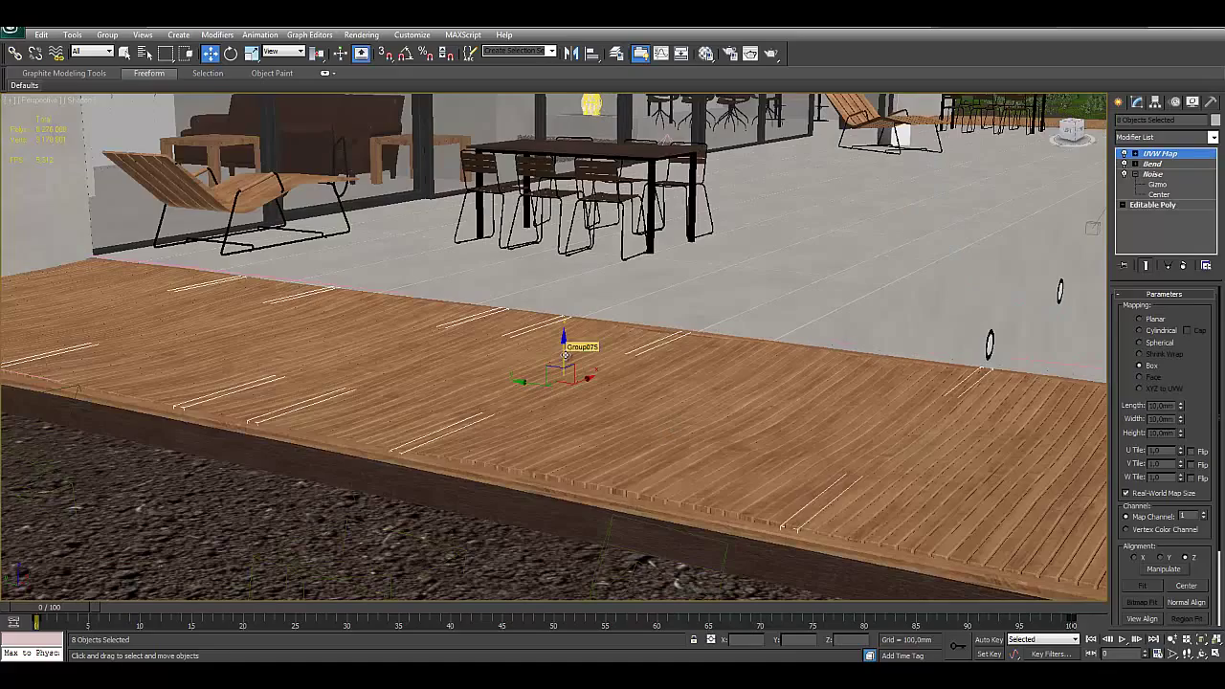
drag(566, 355, 566, 354)
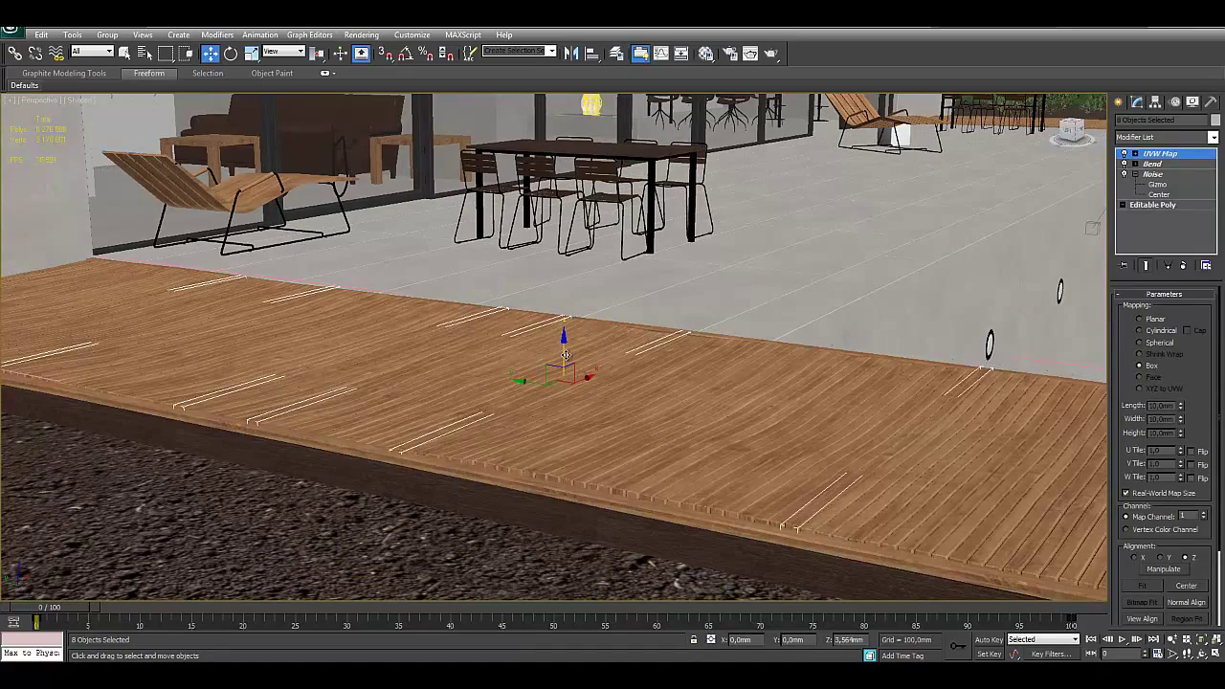
alt+middle_drag(565, 355, 522, 451)
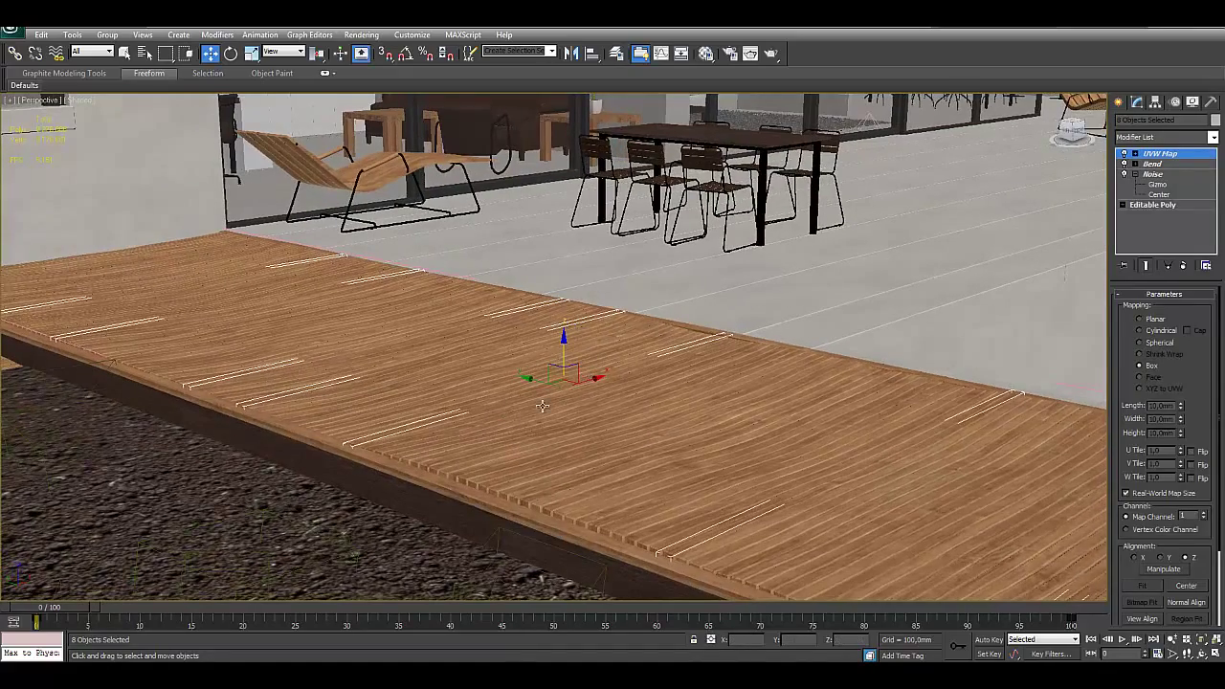
click(355, 383)
mouse_move(355, 383)
alt+middle_down()
mouse_move(683, 454)
mouse_move(613, 430)
alt+middle_up()
scroll(683, 454, down, 3)
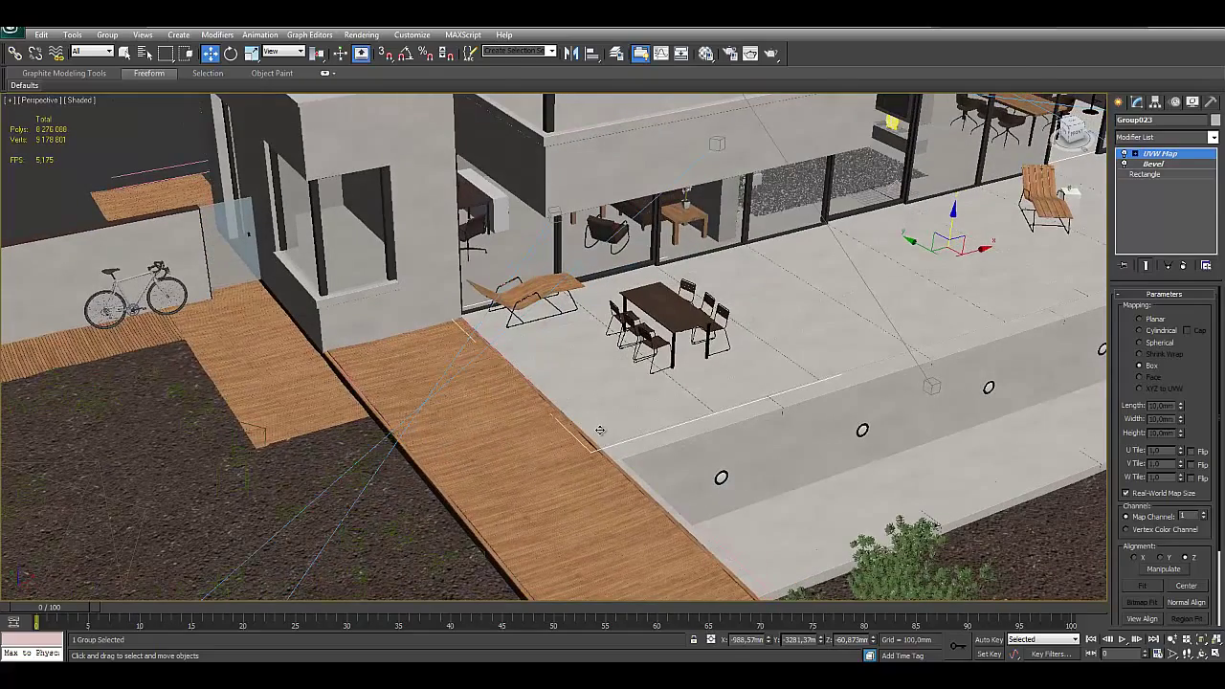
middle_drag(669, 354, 574, 432)
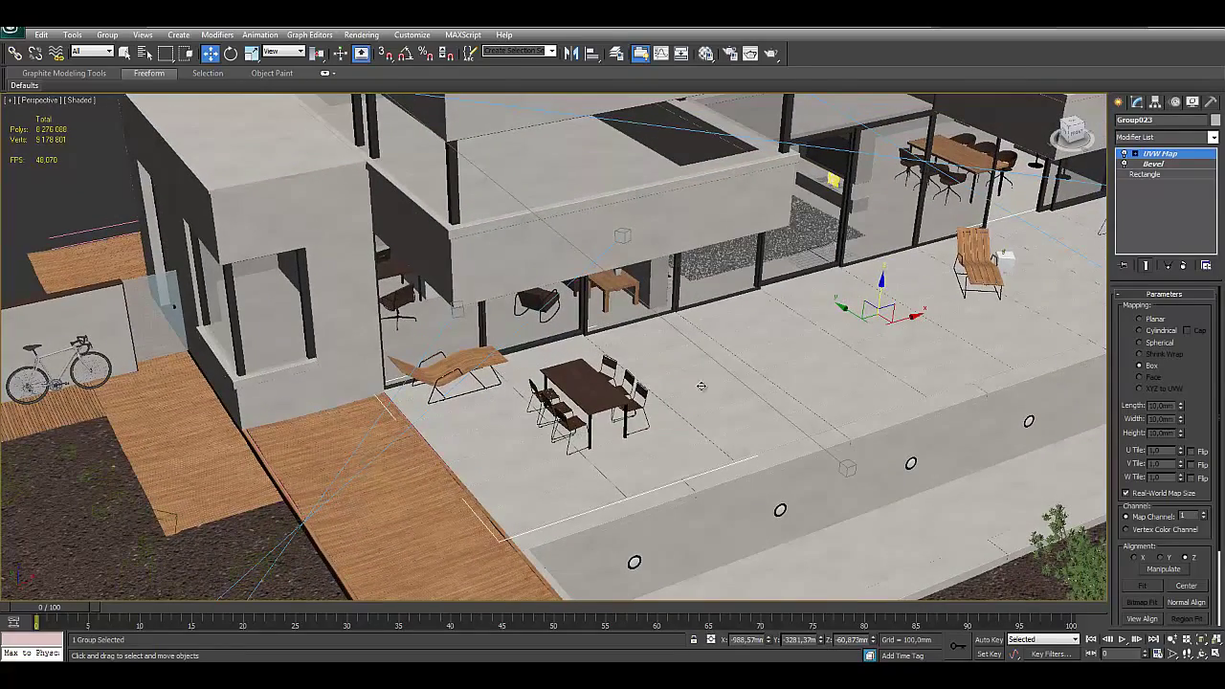
scroll(702, 386, down, 3)
alt+middle_drag(645, 450, 667, 430)
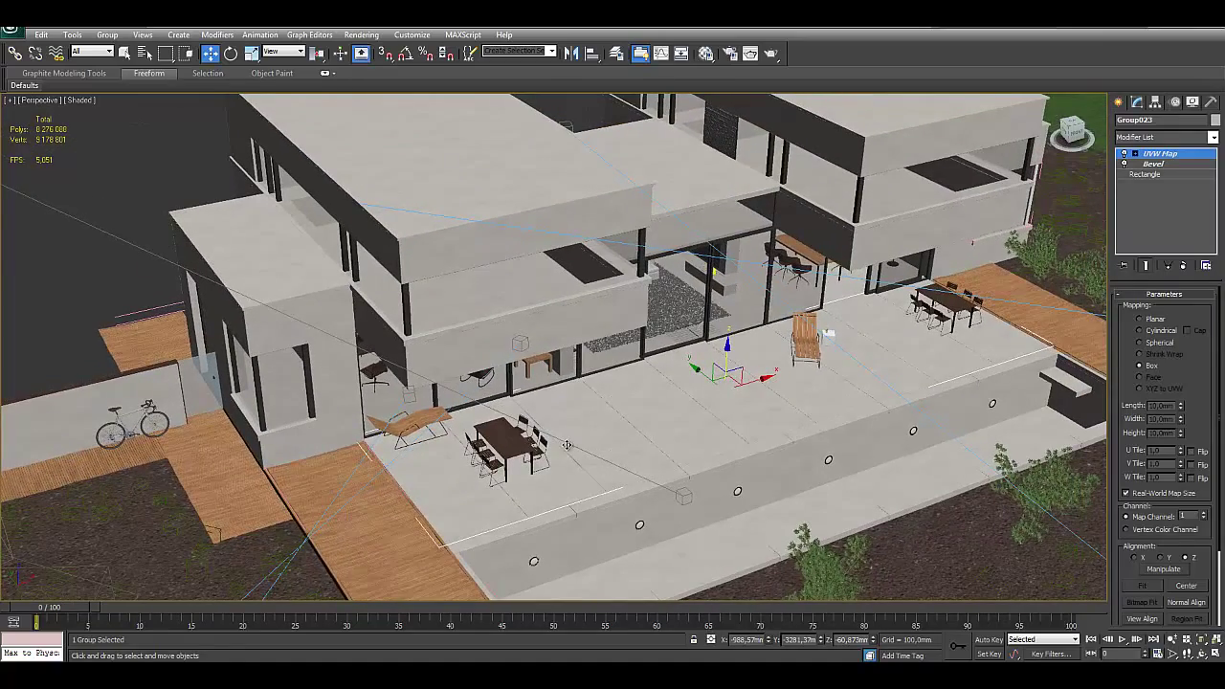
middle_drag(567, 445, 526, 418)
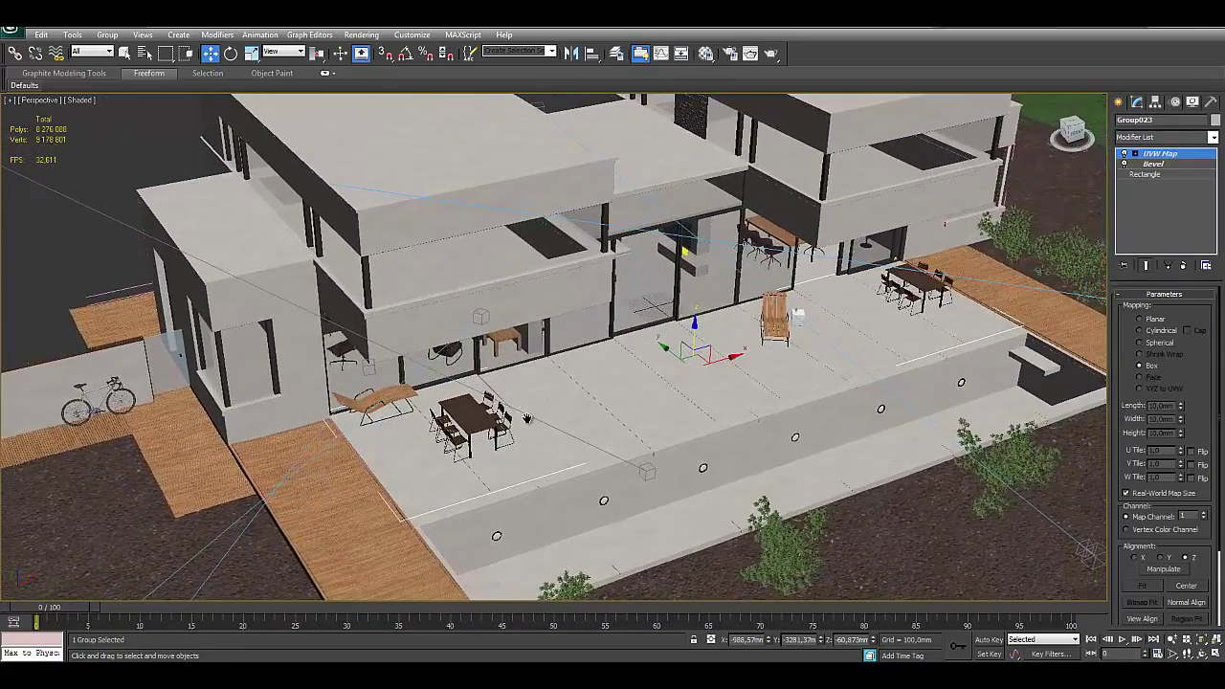
scroll(527, 418, up, 5)
scroll(559, 408, up, 3)
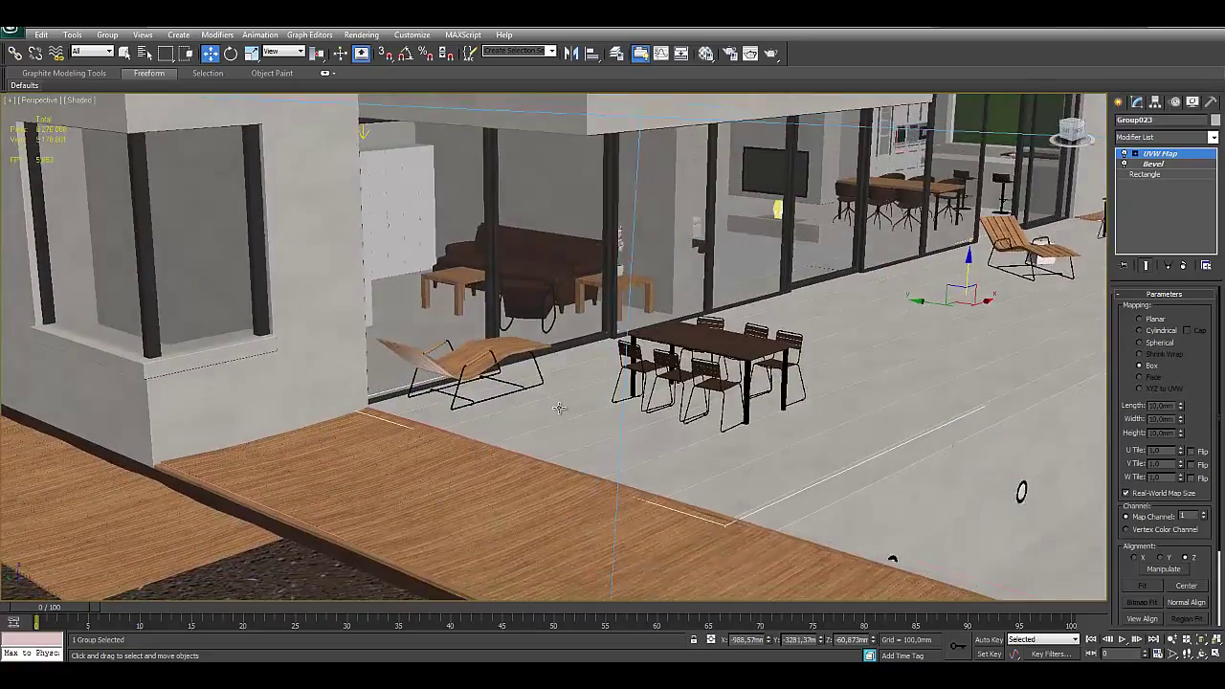
alt+middle_drag(559, 407, 574, 435)
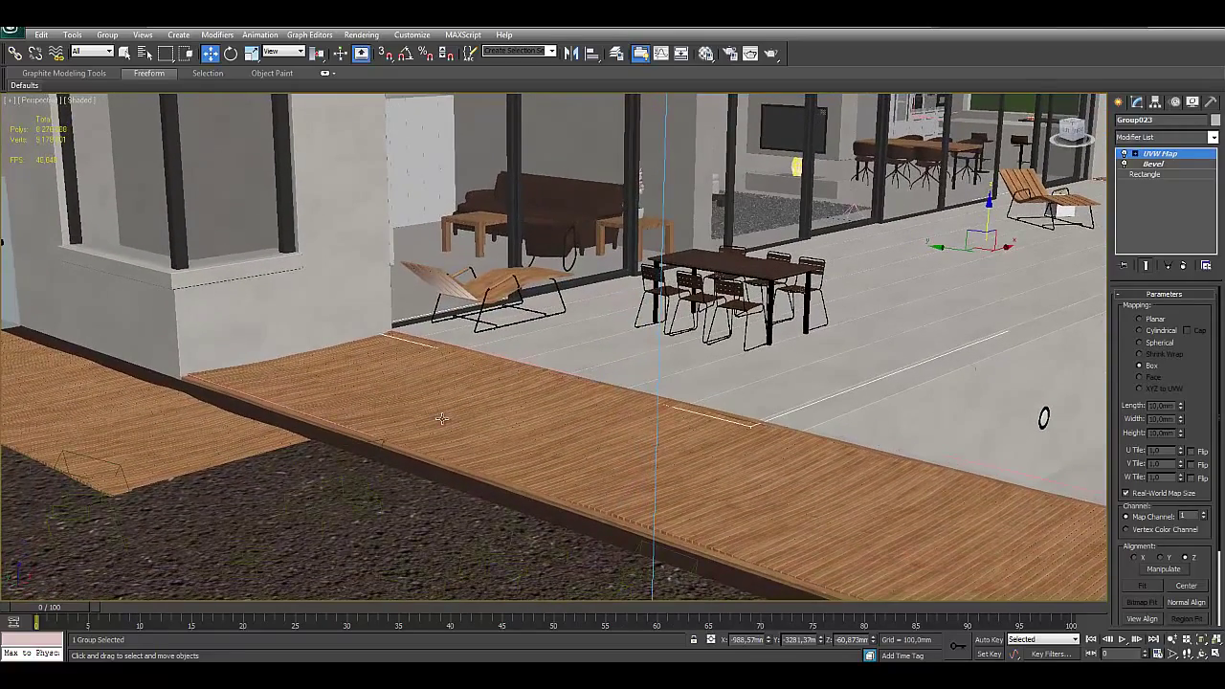
middle_drag(385, 398, 533, 416)
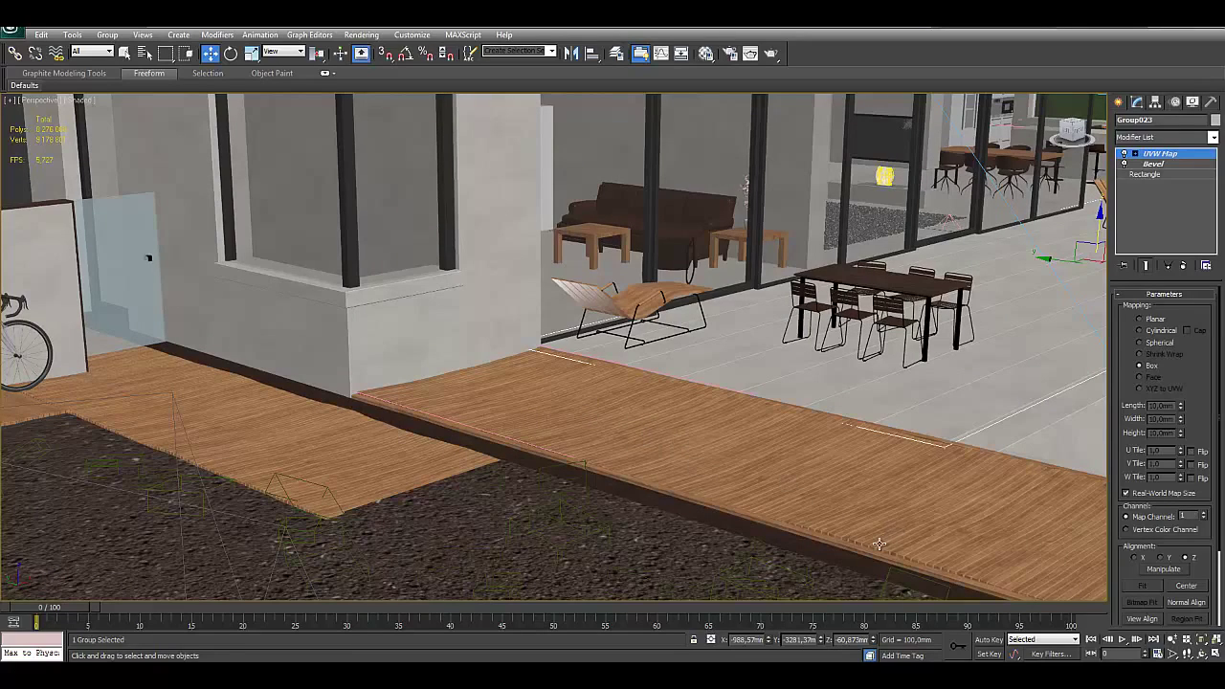
click(957, 469)
click(843, 479)
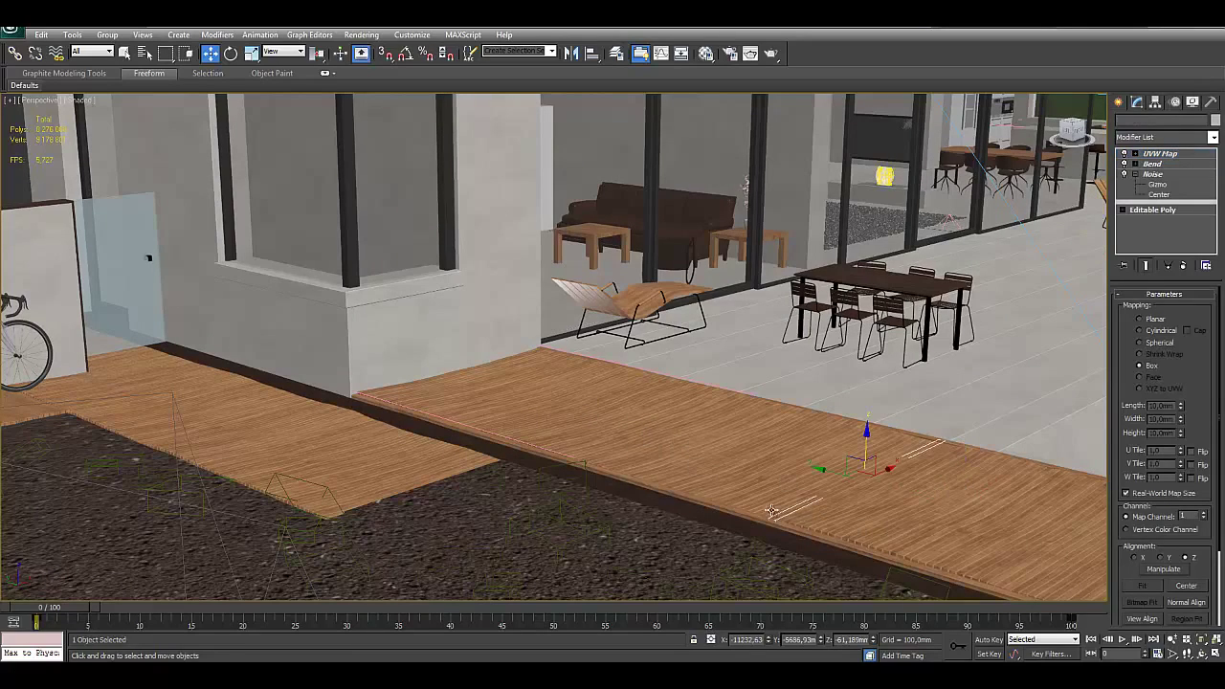
click(682, 466)
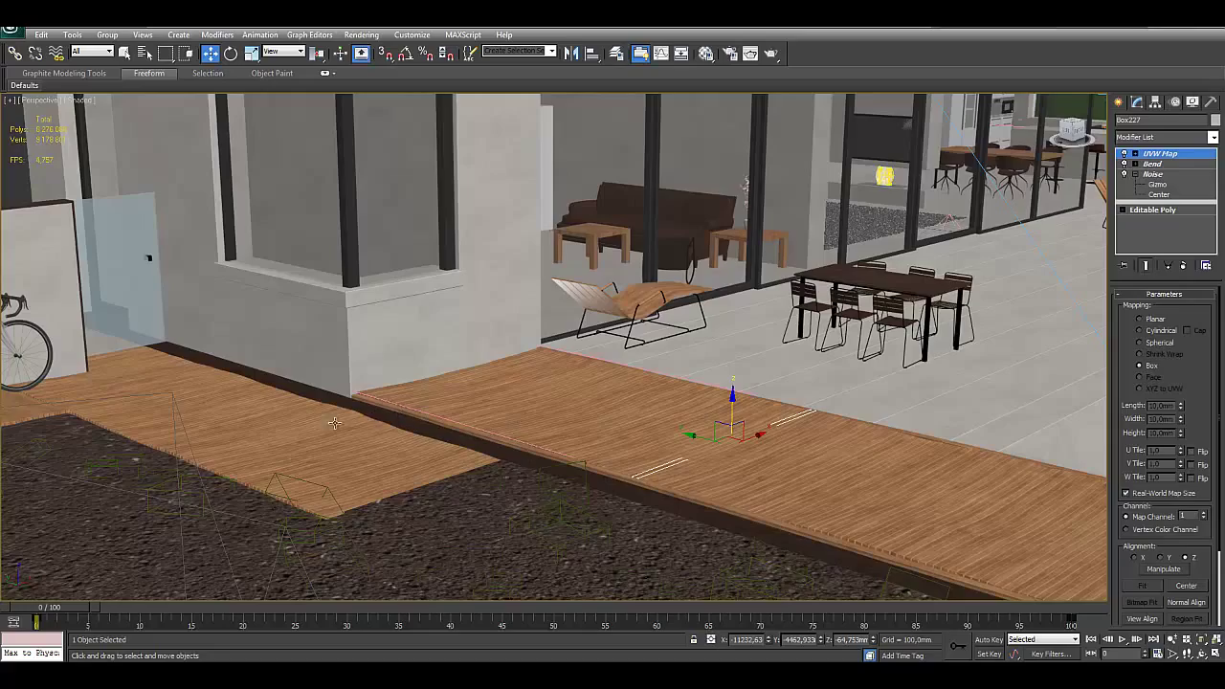
alt+middle_drag(334, 423, 623, 437)
click(390, 425)
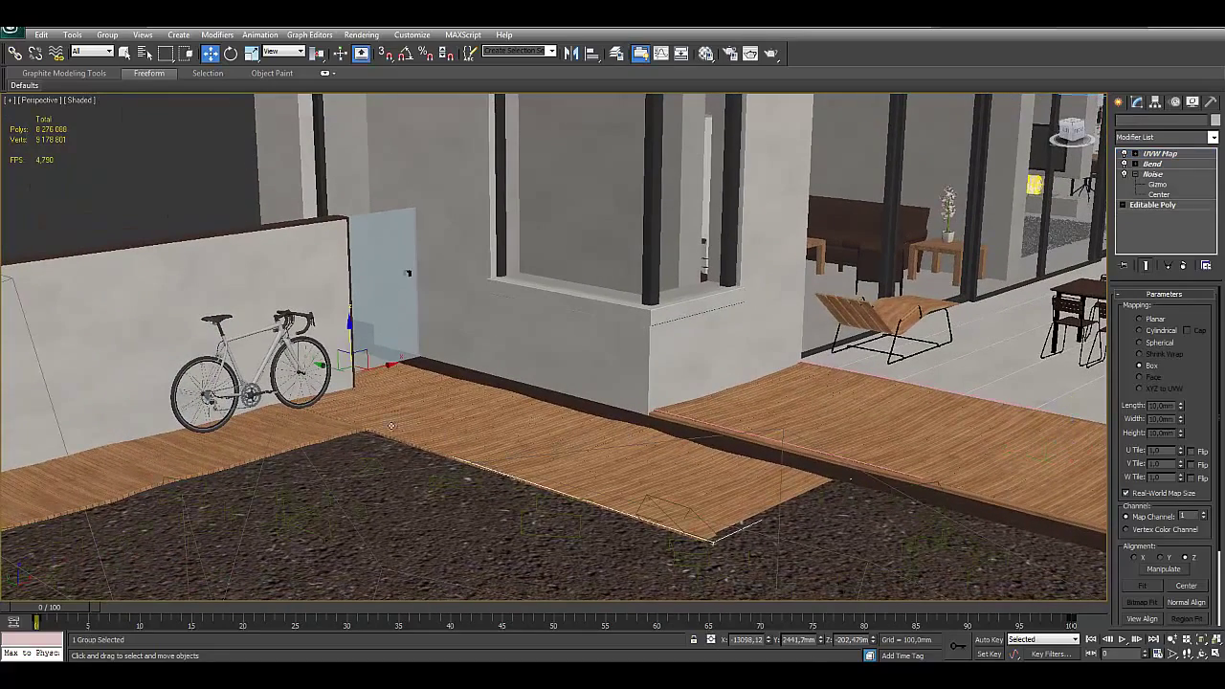
click(270, 421)
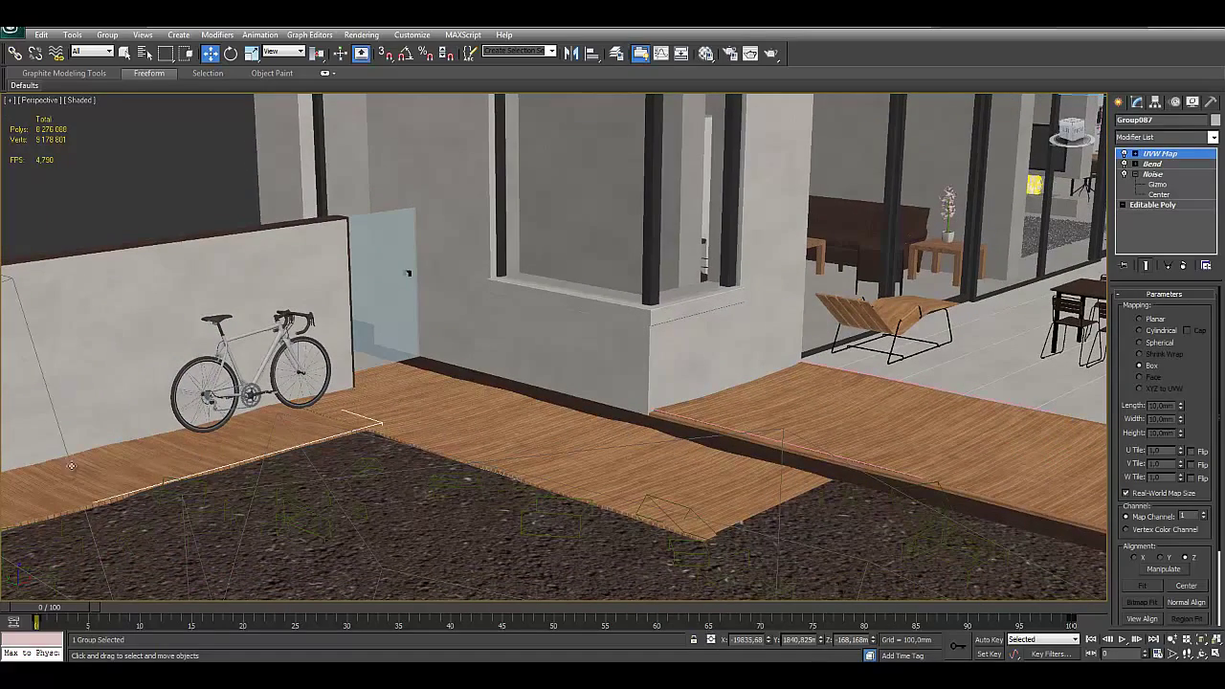
mouse_move(632, 364)
alt+middle_down()
mouse_move(506, 395)
mouse_move(663, 356)
mouse_move(537, 358)
alt+middle_up()
scroll(537, 358, down, 3)
scroll(537, 358, up, 2)
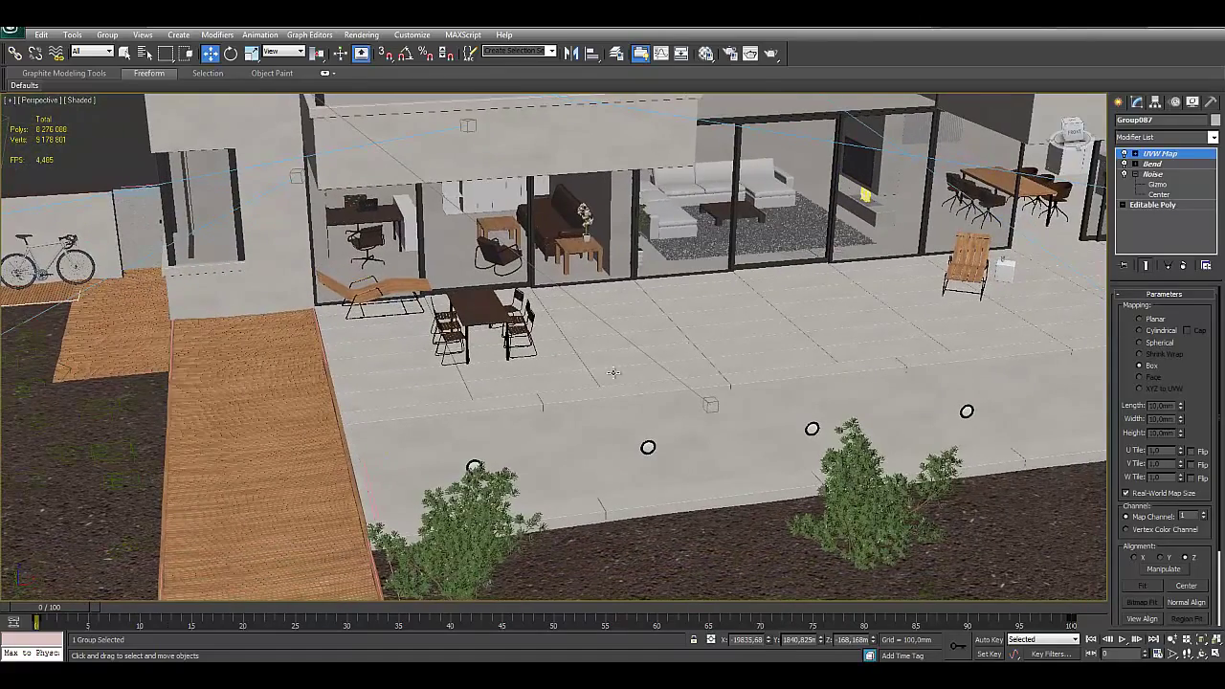
scroll(550, 316, up, 3)
scroll(586, 345, up, 5)
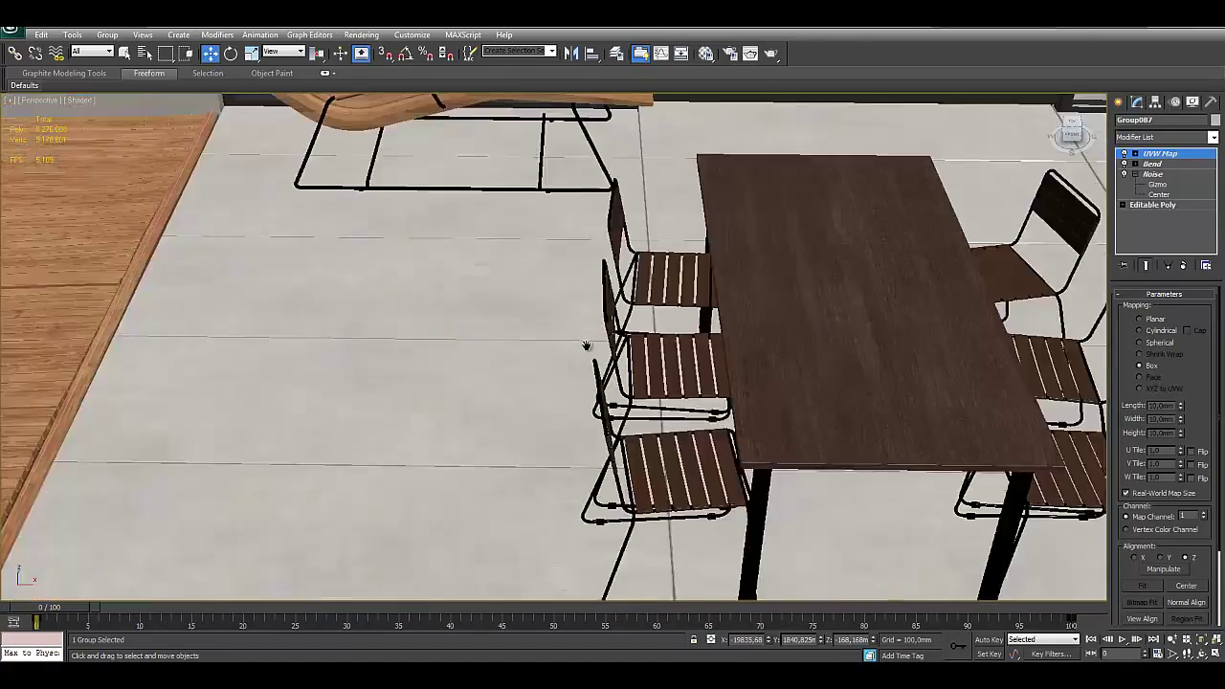
scroll(586, 346, down, 3)
click(645, 355)
scroll(689, 364, up, 2)
scroll(735, 371, up, 4)
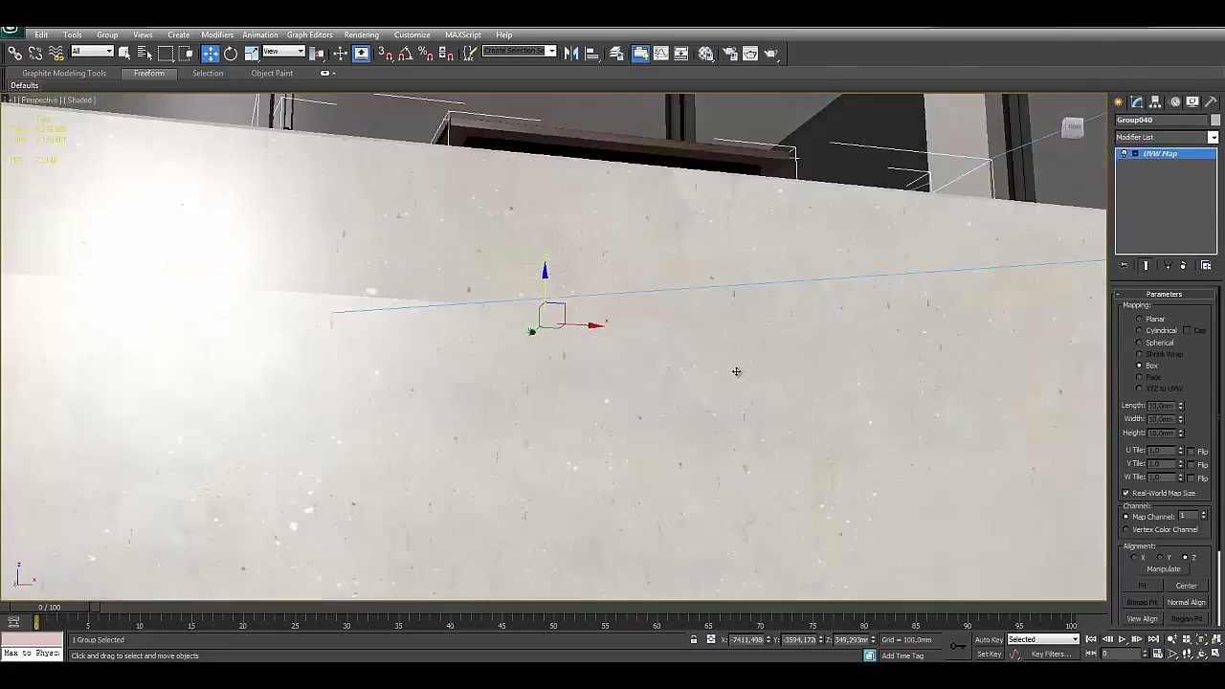
scroll(736, 371, down, 5)
scroll(739, 400, up, 1)
scroll(739, 394, up, 2)
scroll(737, 390, up, 2)
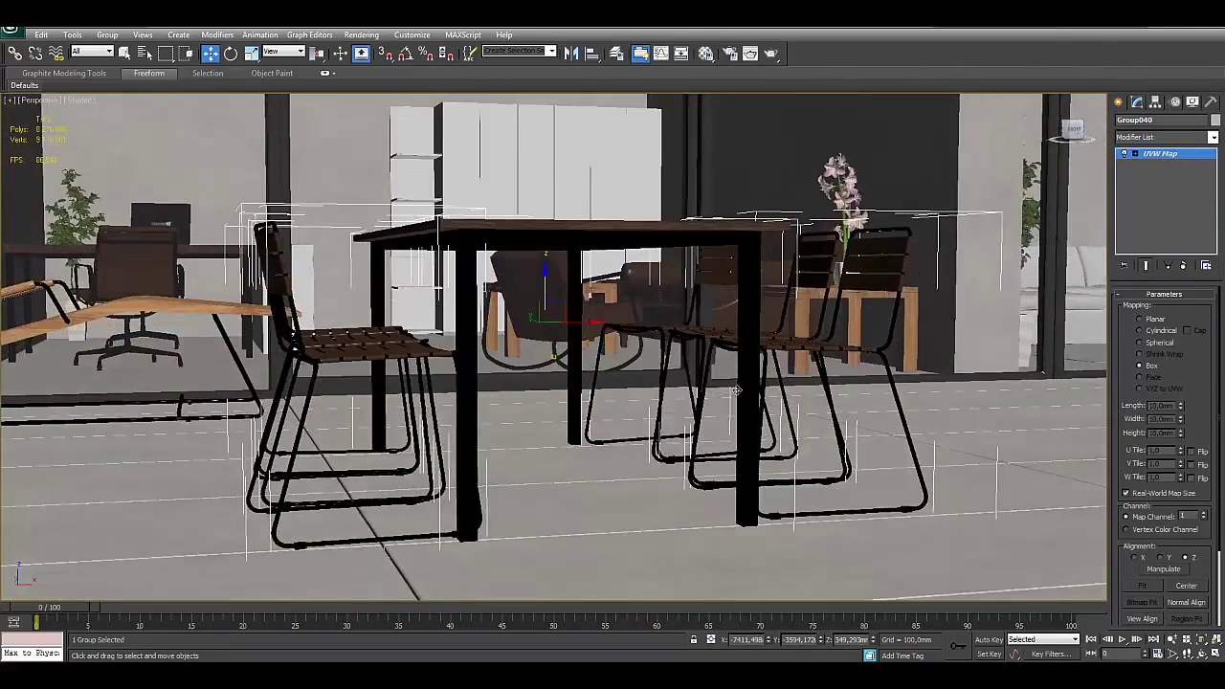
alt+middle_drag(737, 389, 740, 391)
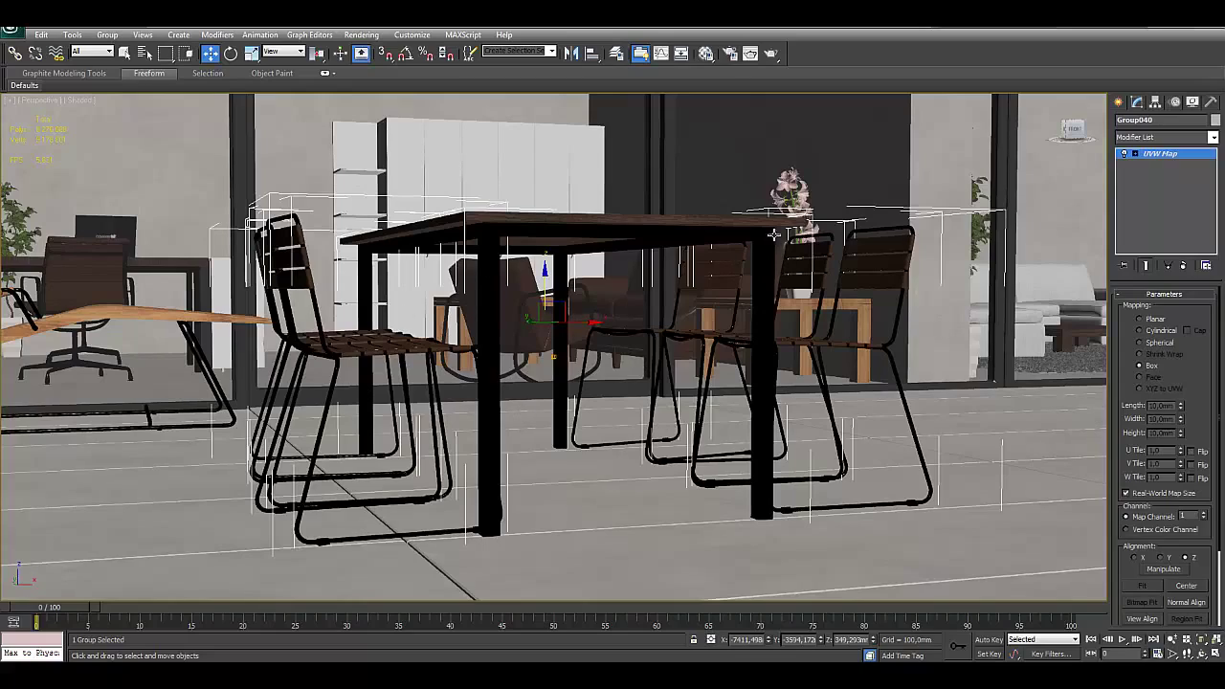
alt+middle_drag(545, 226, 550, 341)
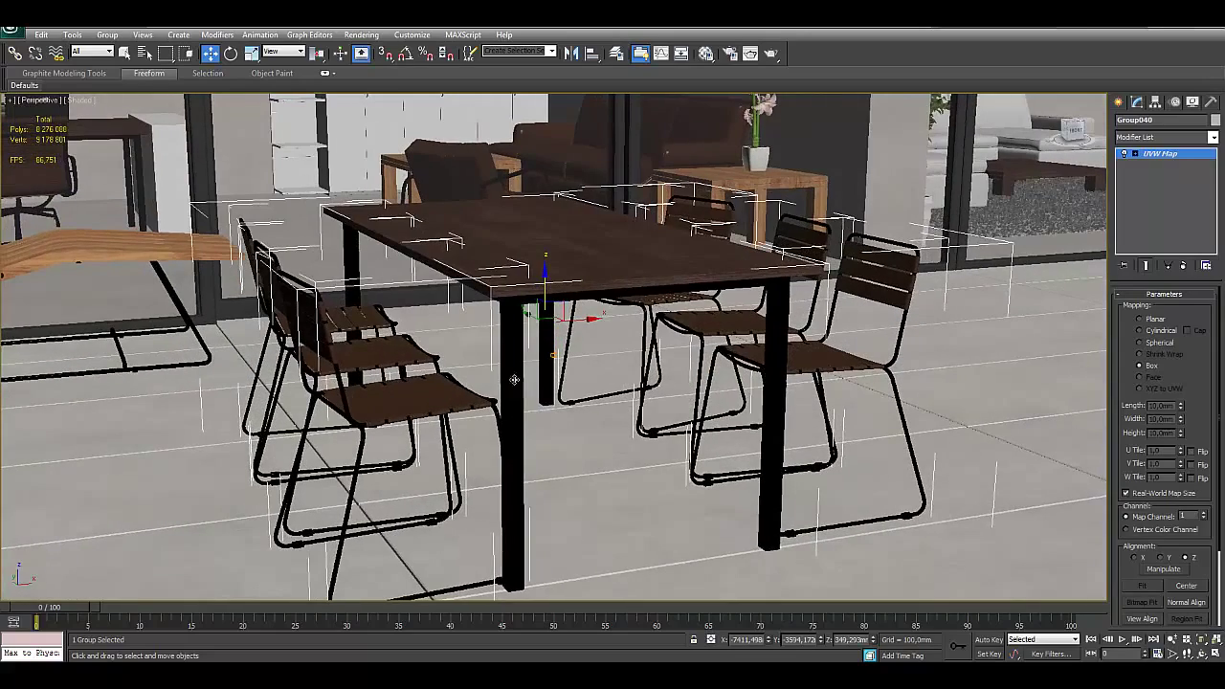
alt+middle_drag(615, 298, 622, 307)
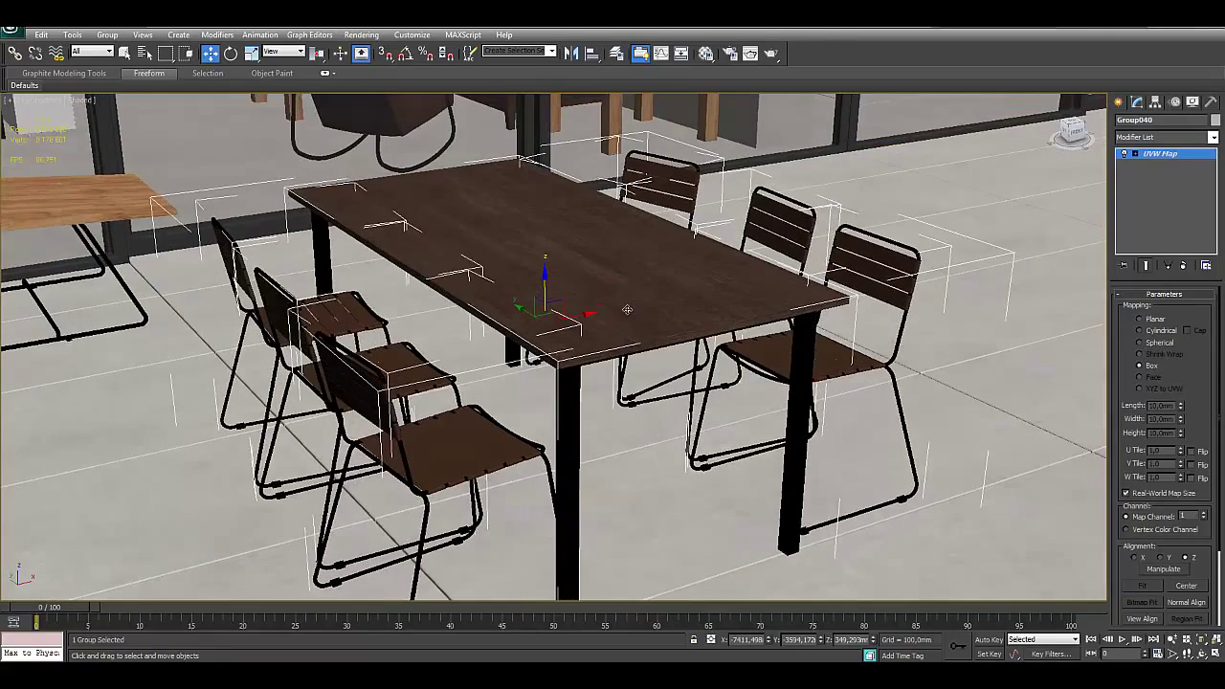
click(638, 337)
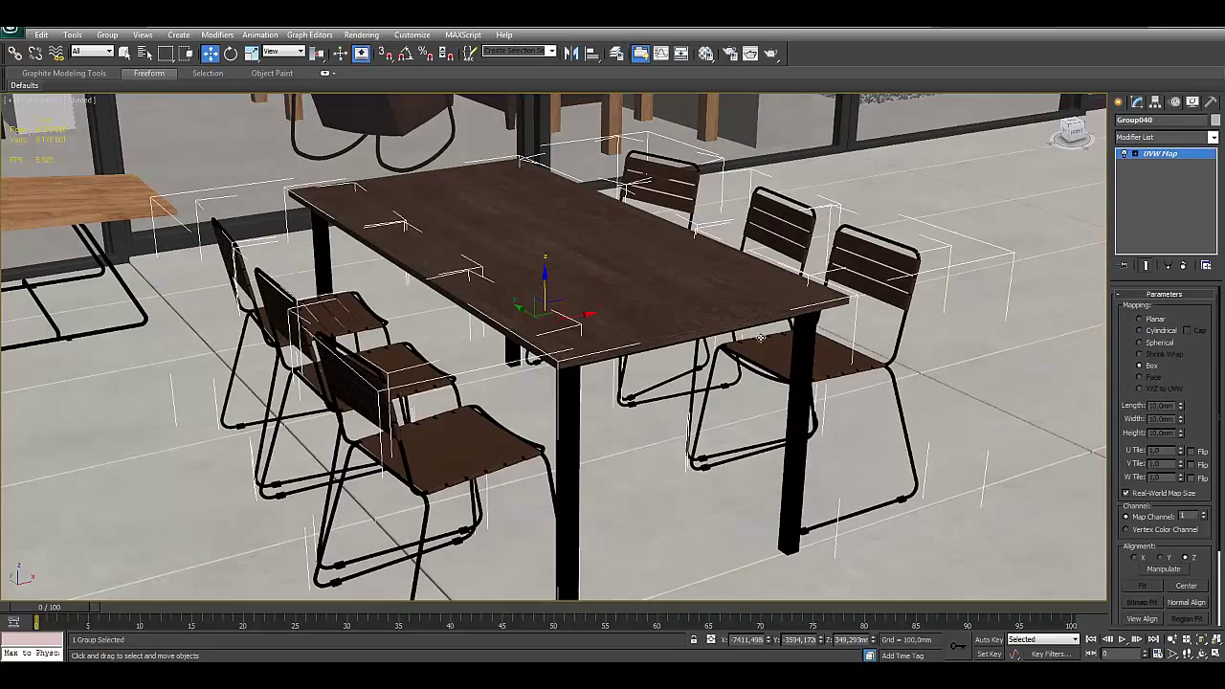
alt+middle_drag(760, 337, 701, 329)
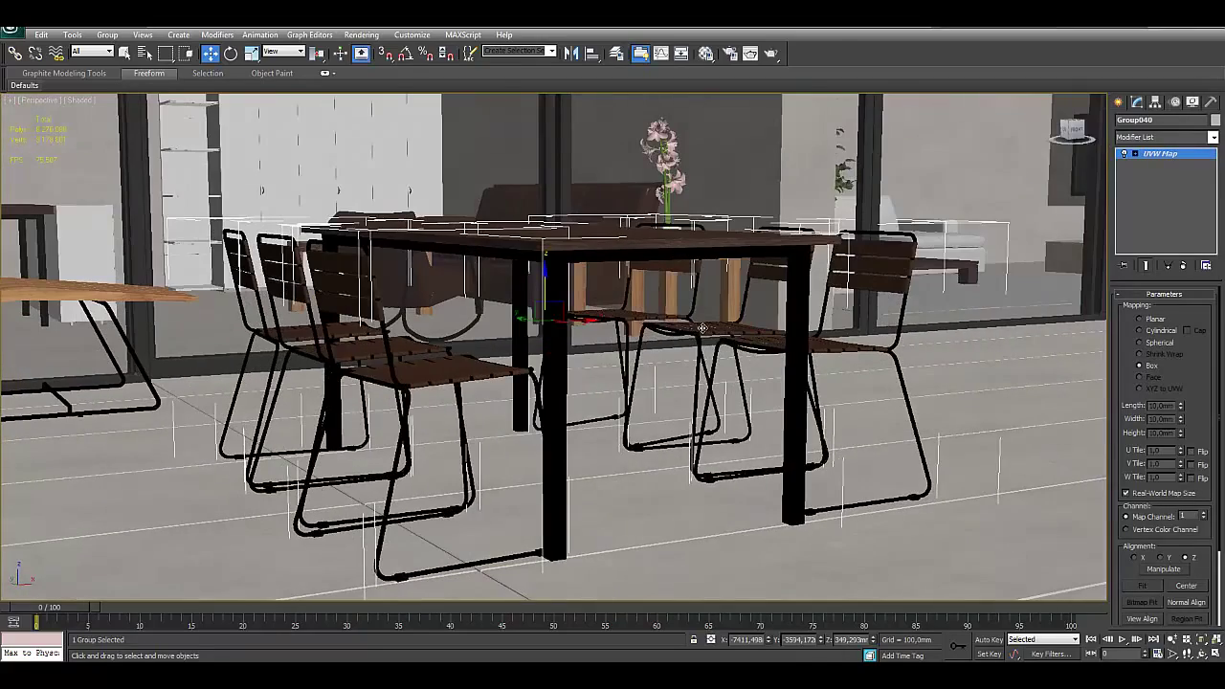
mouse_move(493, 427)
alt+middle_down()
mouse_move(521, 403)
mouse_move(563, 440)
alt+middle_up()
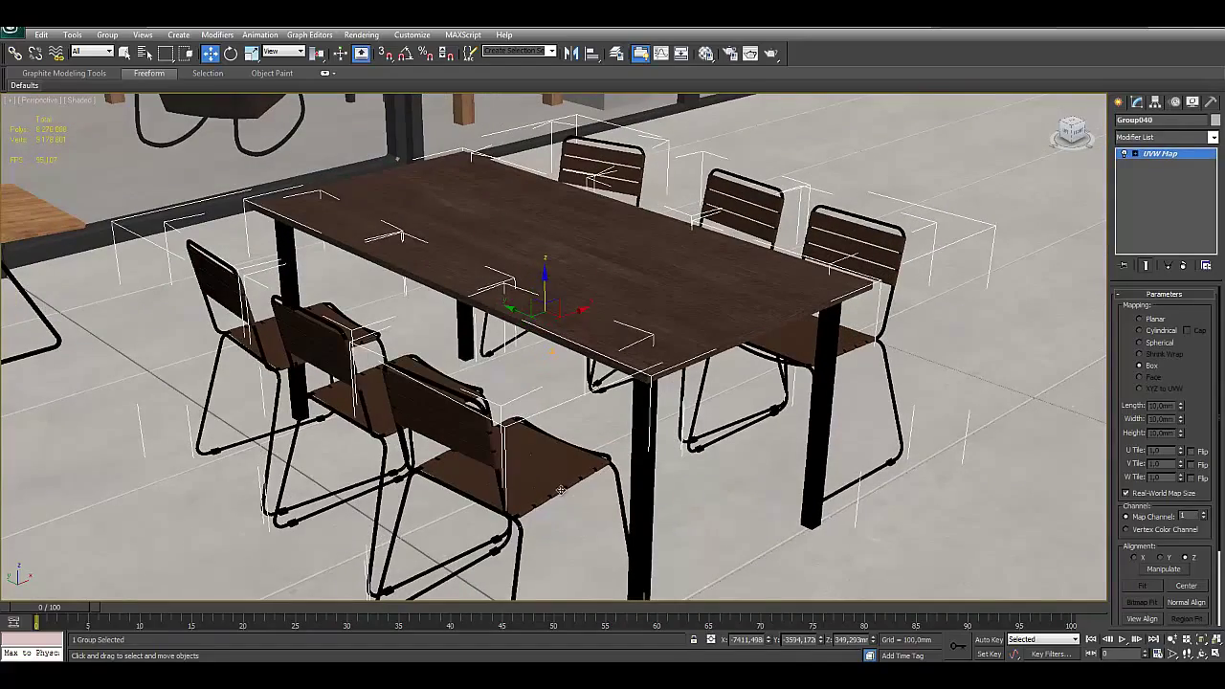
middle_drag(558, 486, 649, 421)
scroll(649, 421, up, 3)
scroll(647, 364, up, 3)
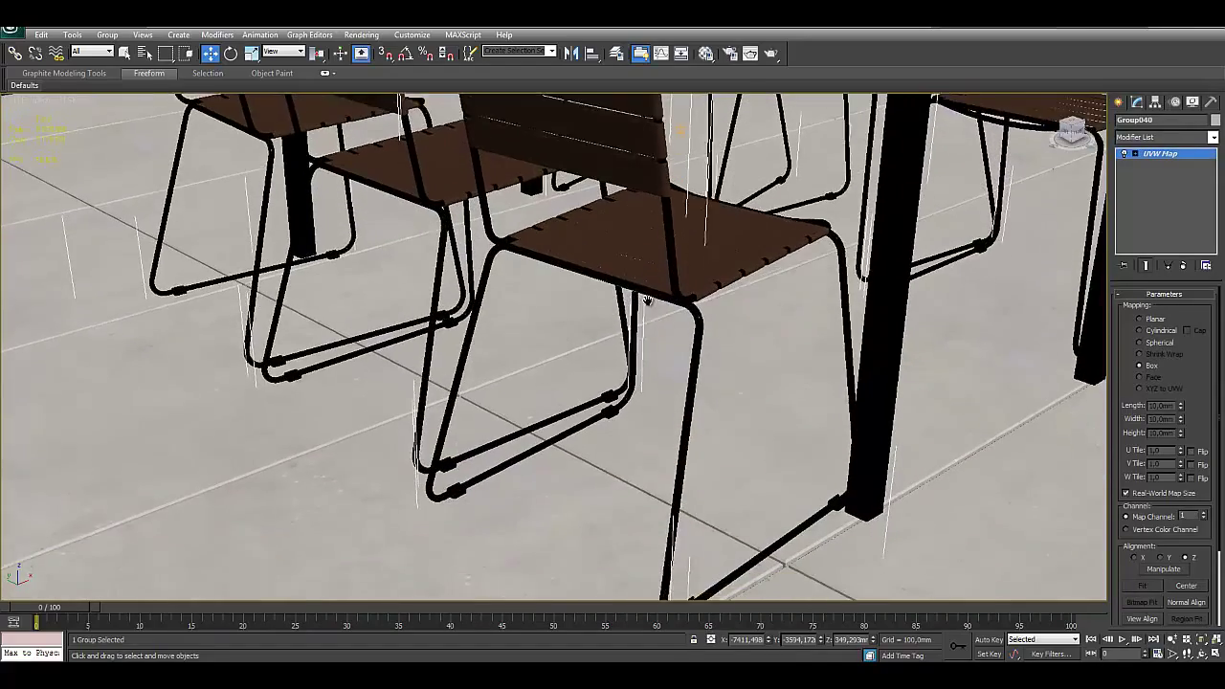
scroll(645, 277, up, 2)
alt+middle_drag(659, 323, 639, 335)
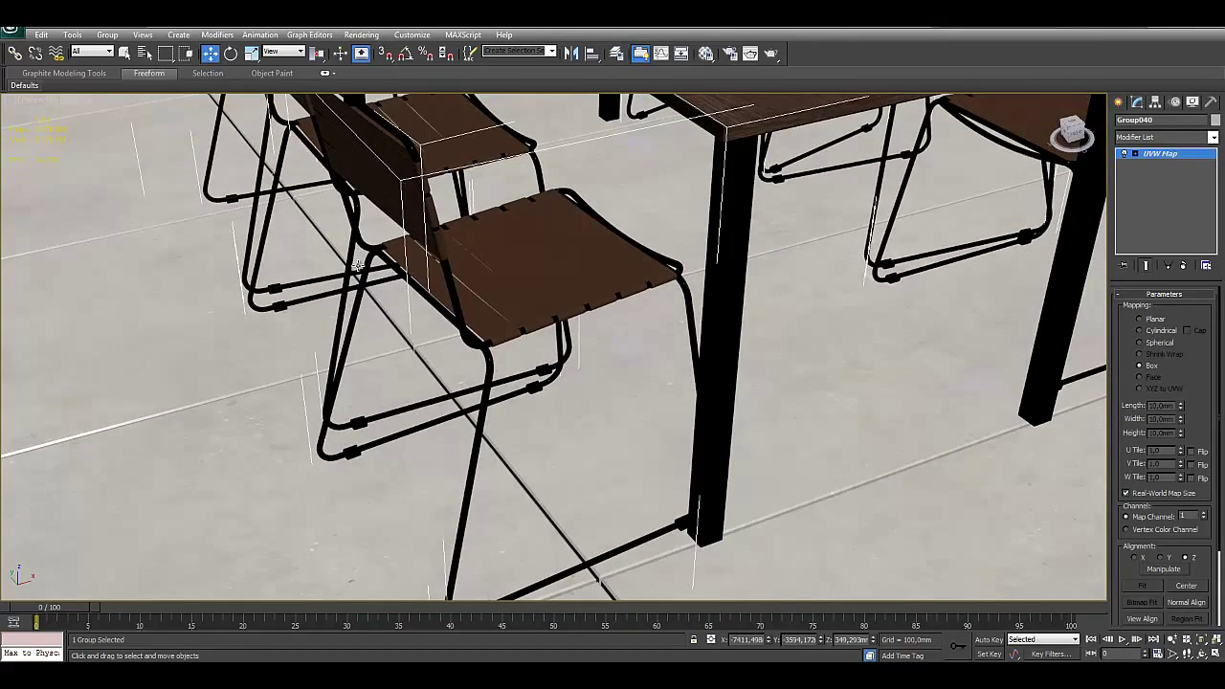
mouse_move(470, 370)
alt+middle_down()
mouse_move(574, 350)
mouse_move(569, 383)
mouse_move(622, 405)
mouse_move(387, 316)
alt+middle_up()
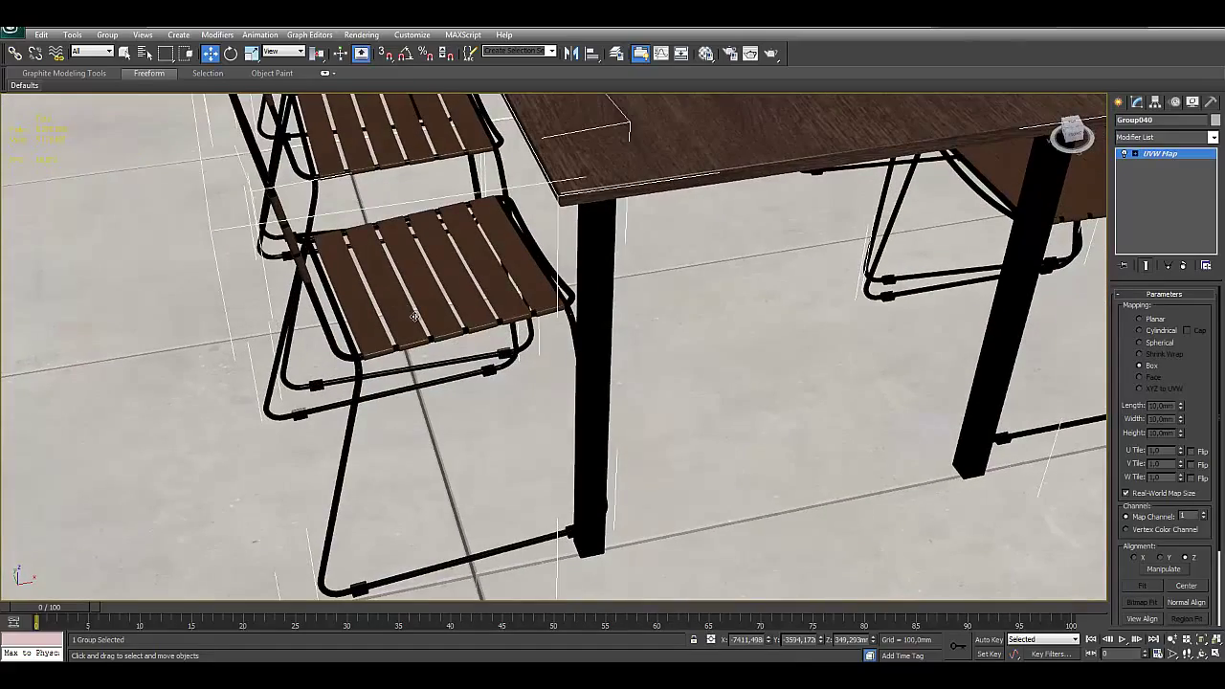
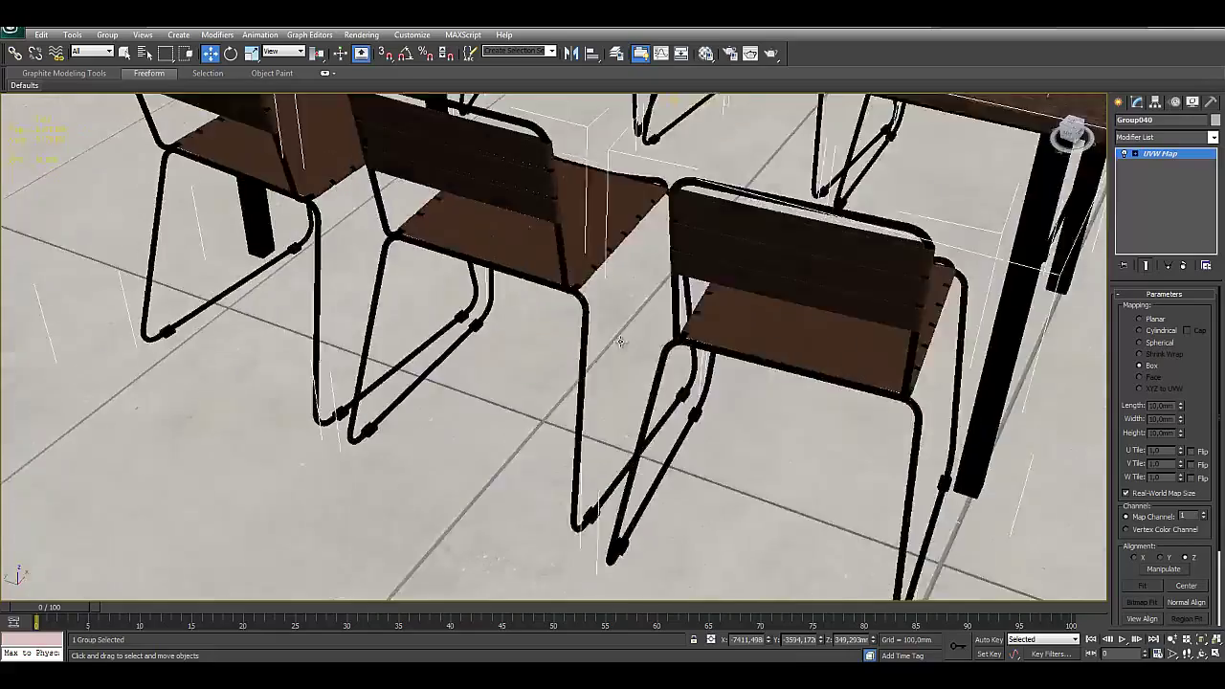
Step: Orbit and zoom around the patio chairs and table to inspect them from several angles
alt+middle_drag(523, 323, 642, 315)
mouse_move(760, 278)
alt+middle_down()
mouse_move(617, 370)
mouse_move(689, 373)
mouse_move(713, 356)
mouse_move(722, 317)
mouse_move(662, 370)
mouse_move(461, 292)
alt+middle_up()
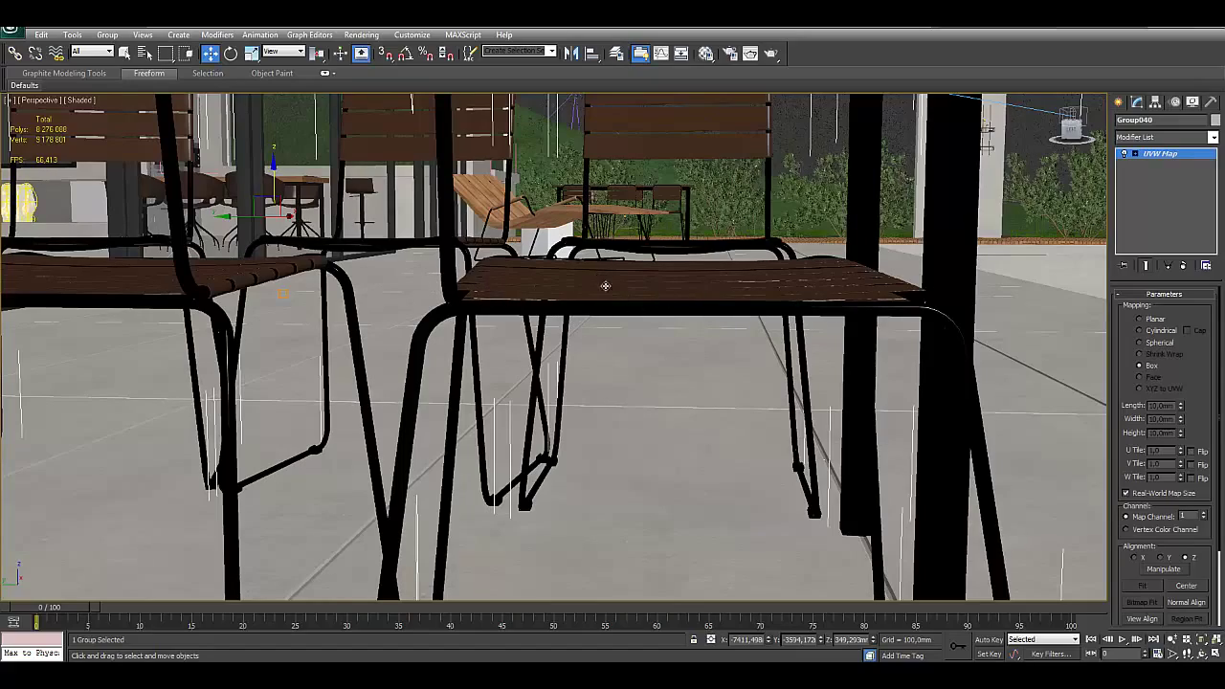
alt+middle_drag(605, 286, 597, 475)
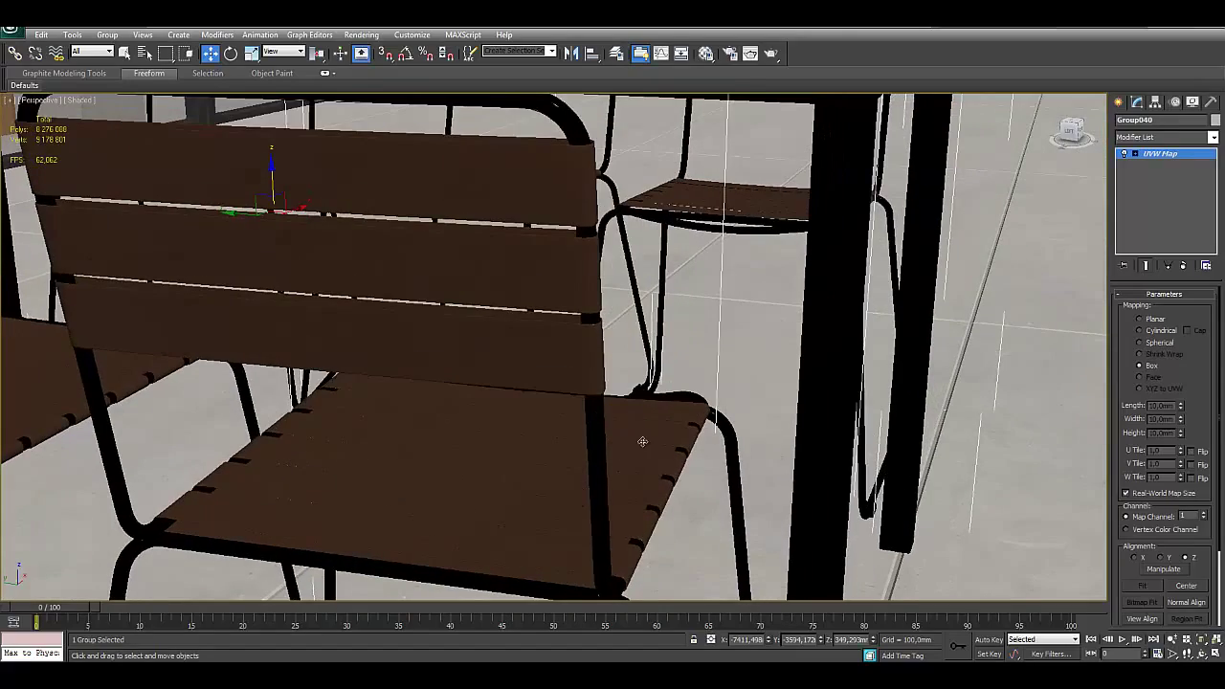
alt+middle_drag(642, 441, 623, 443)
mouse_move(654, 392)
alt+middle_down()
mouse_move(681, 386)
mouse_move(655, 398)
alt+middle_up()
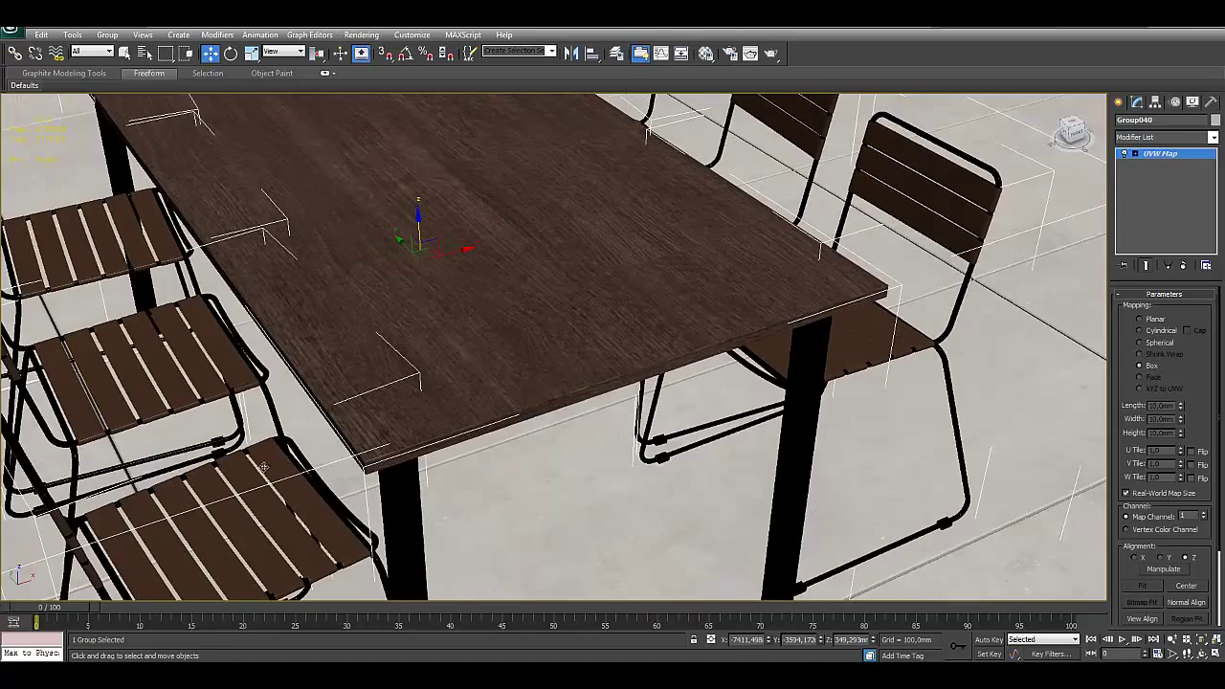
mouse_move(407, 553)
alt+middle_down()
mouse_move(555, 456)
mouse_move(477, 427)
alt+middle_up()
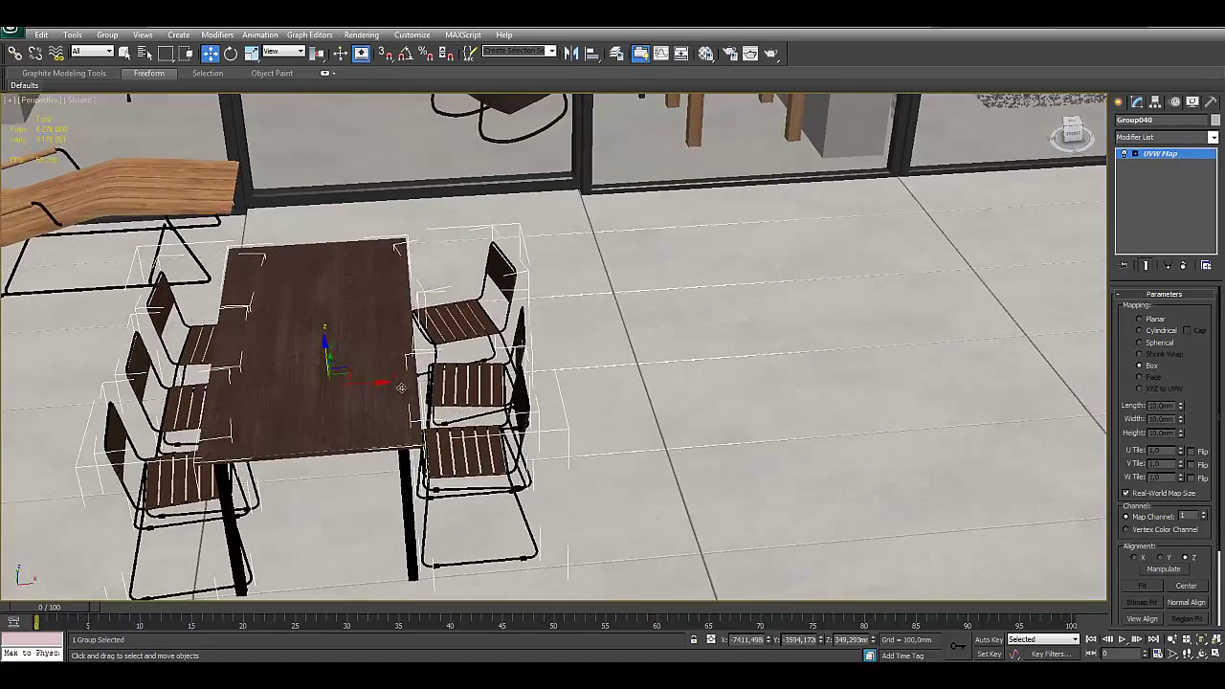
scroll(401, 388, down, 3)
scroll(498, 421, down, 3)
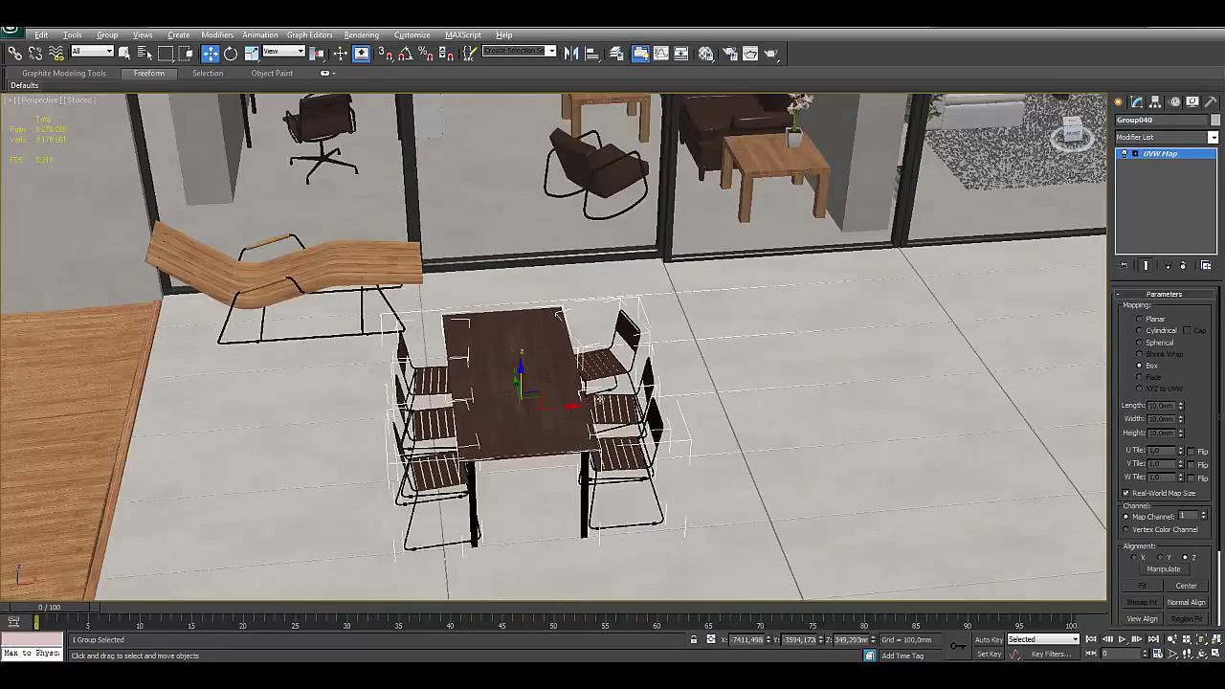
alt+middle_drag(599, 400, 670, 412)
scroll(753, 416, up, 5)
scroll(753, 415, up, 4)
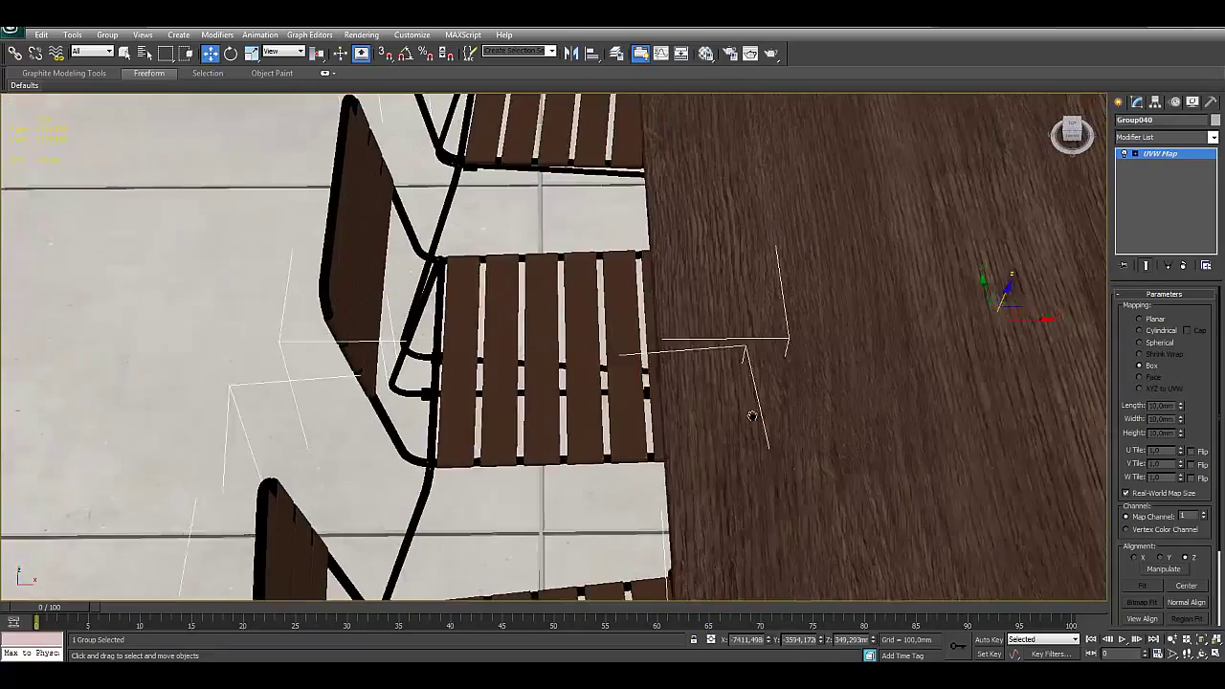
middle_drag(752, 416, 794, 416)
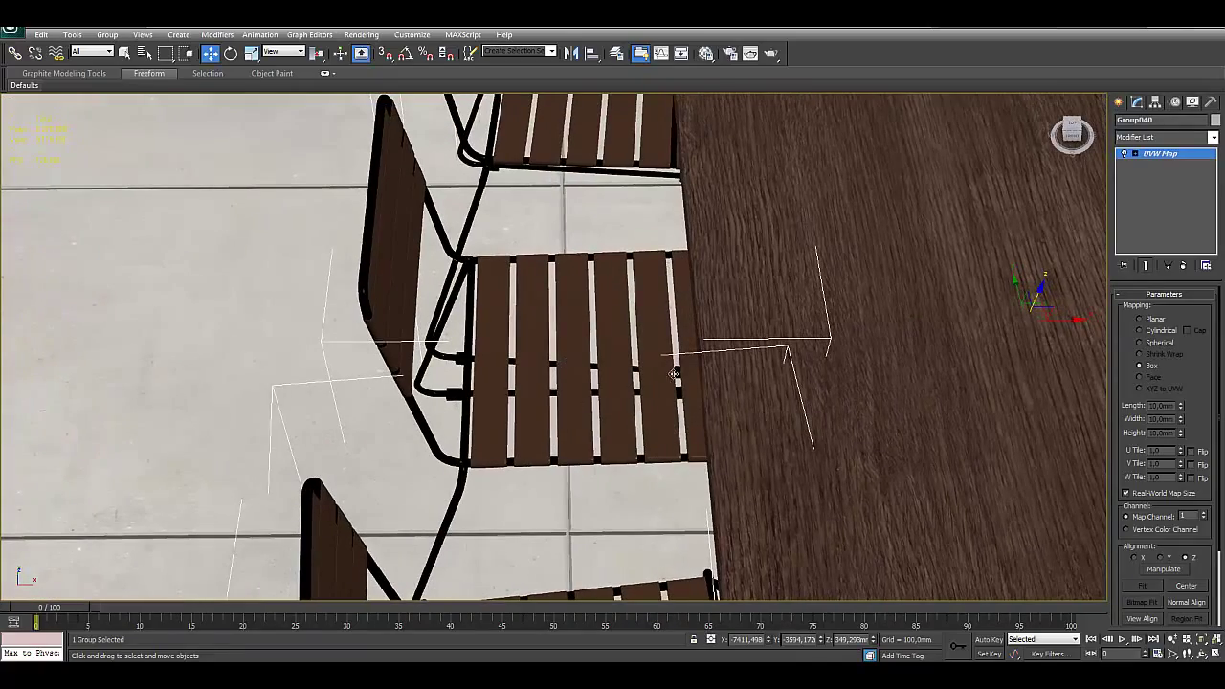
scroll(675, 373, down, 3)
scroll(689, 399, down, 3)
scroll(574, 437, down, 4)
mouse_move(575, 437)
middle_down()
mouse_move(456, 432)
mouse_move(743, 383)
mouse_move(544, 433)
middle_up()
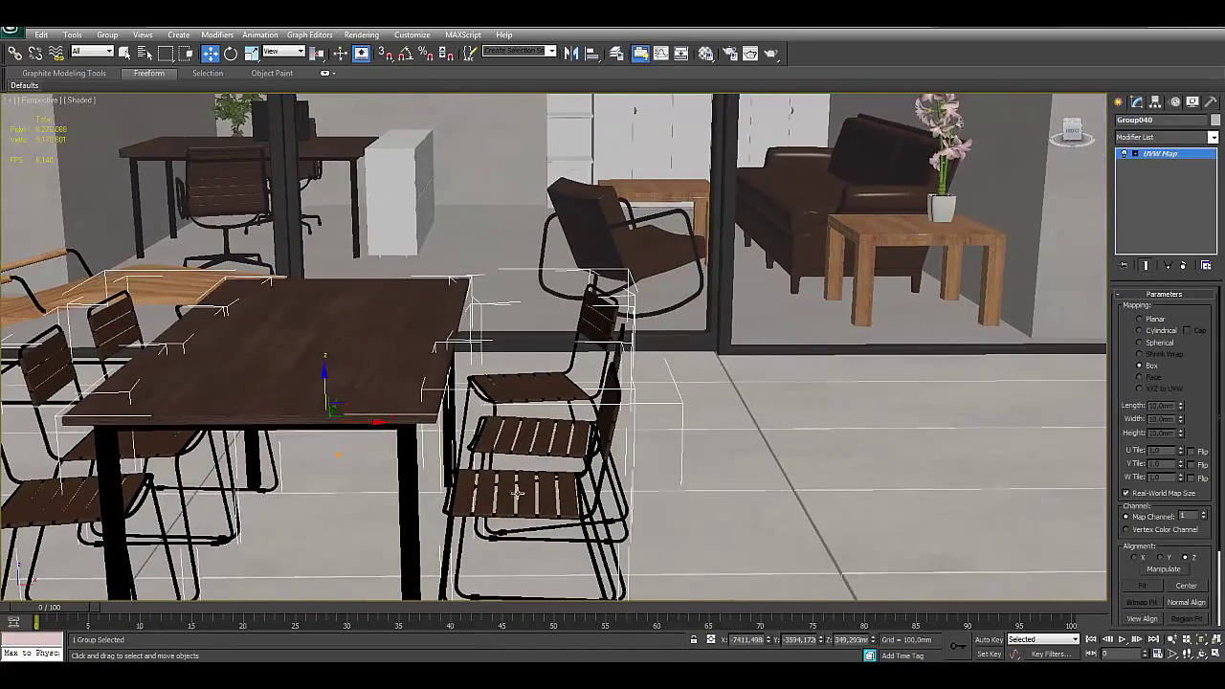
scroll(517, 492, down, 3)
mouse_move(516, 492)
middle_down()
mouse_move(413, 423)
mouse_move(733, 375)
mouse_move(242, 373)
middle_up()
scroll(414, 423, down, 5)
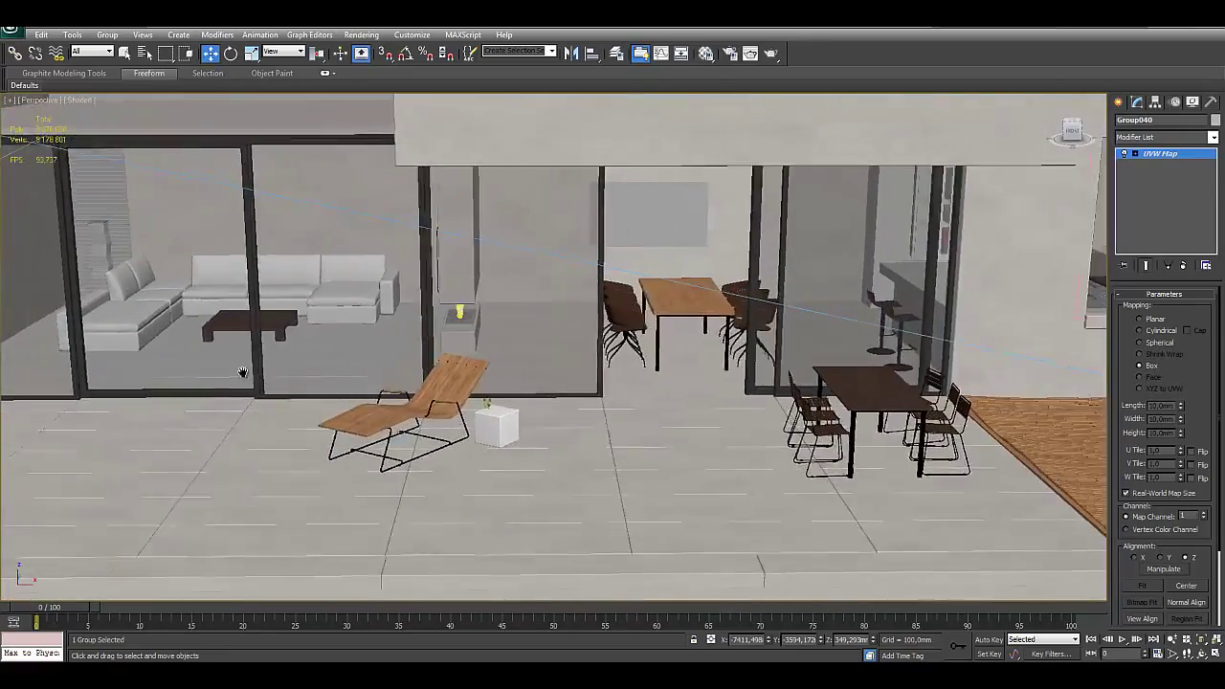
scroll(243, 373, down, 2)
scroll(519, 457, down, 3)
scroll(511, 465, down, 3)
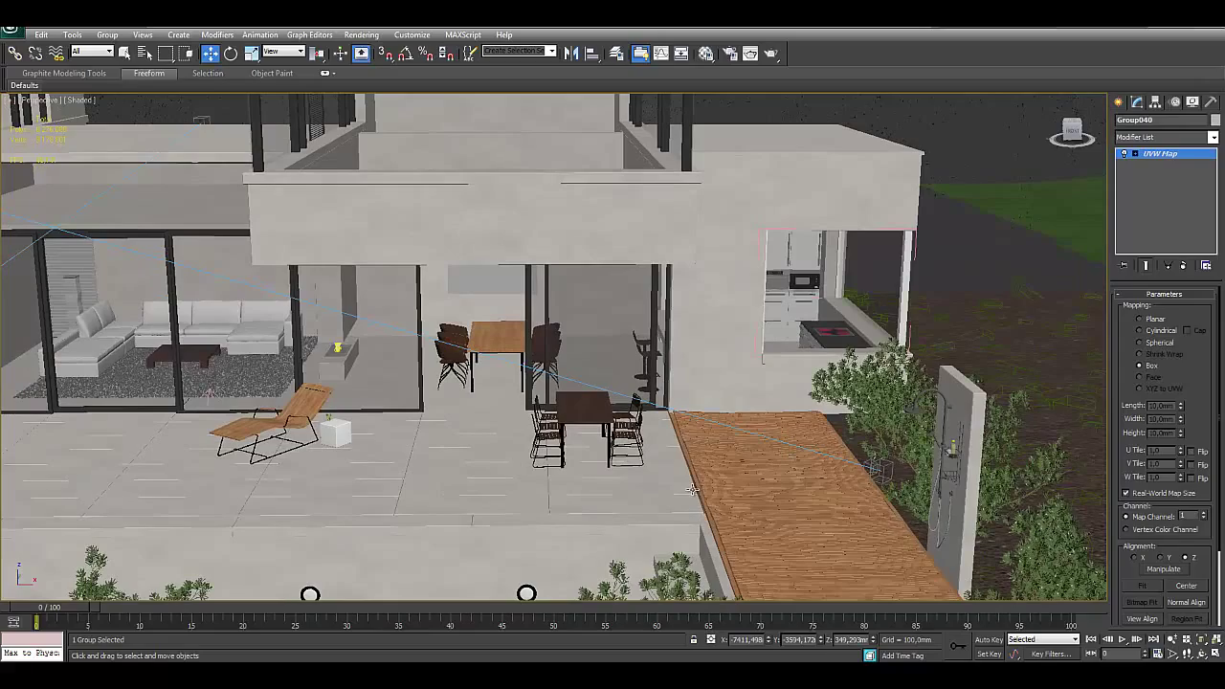
Step: Select the patio floor group and open it with Group > Open
click(287, 482)
alt+middle_drag(287, 482, 401, 414)
scroll(387, 458, up, 2)
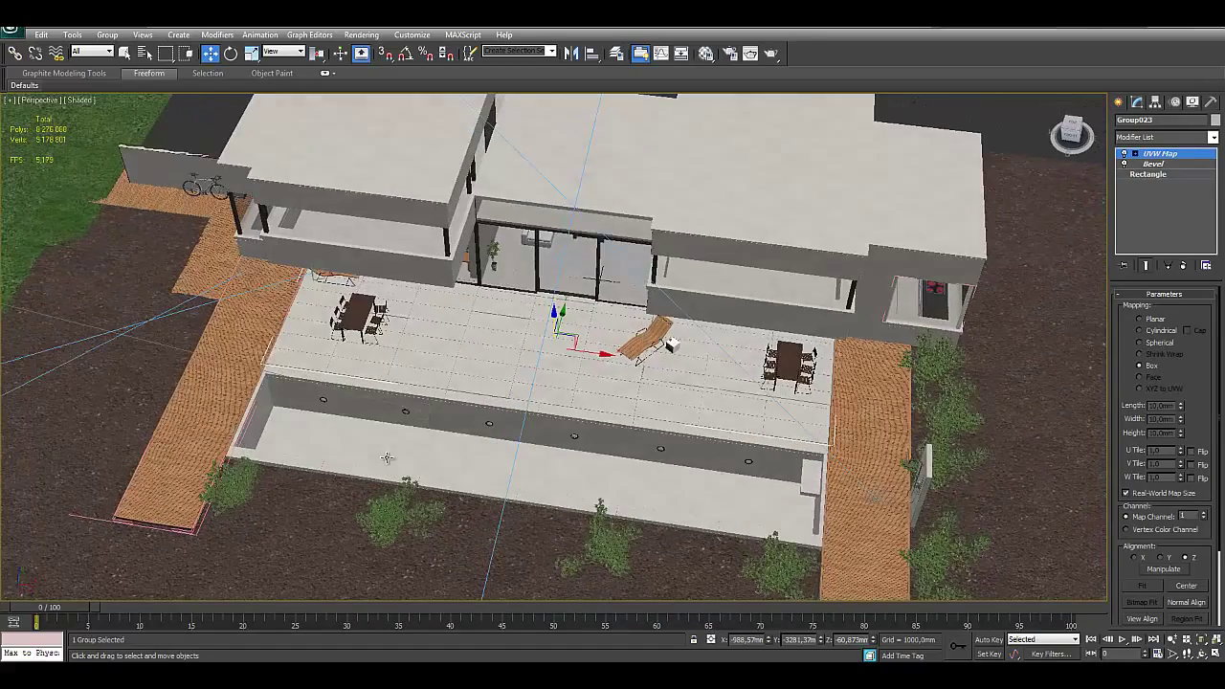
scroll(565, 369, up, 5)
scroll(593, 397, up, 3)
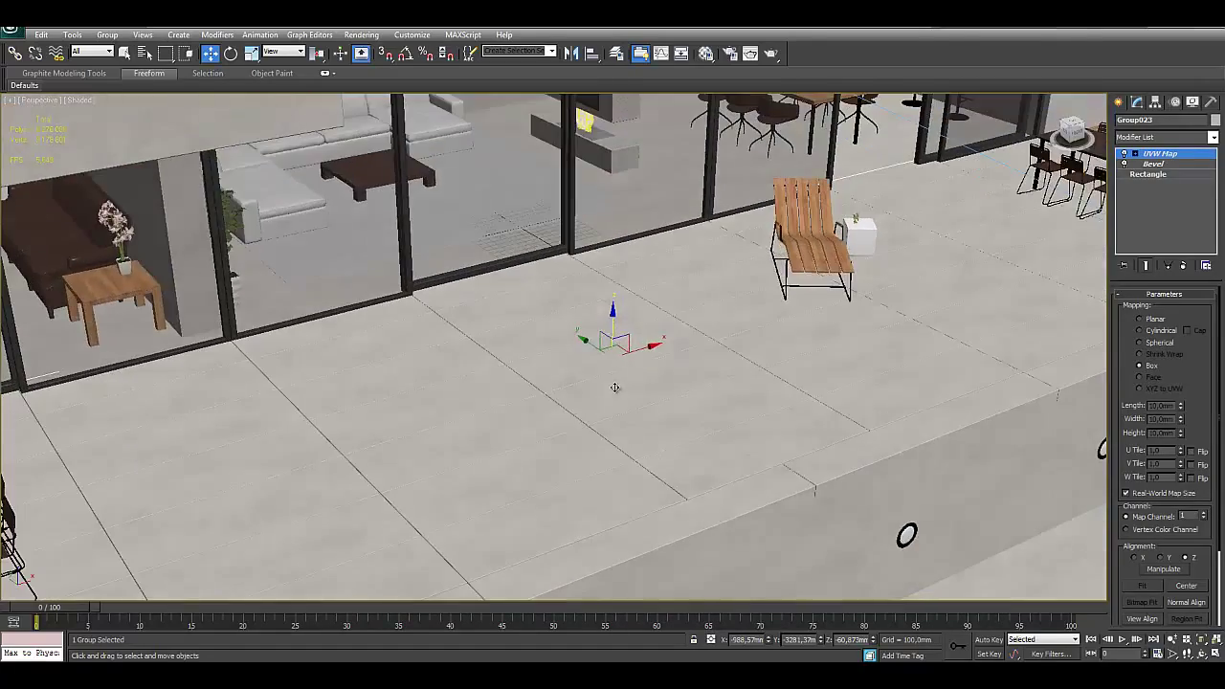
click(107, 36)
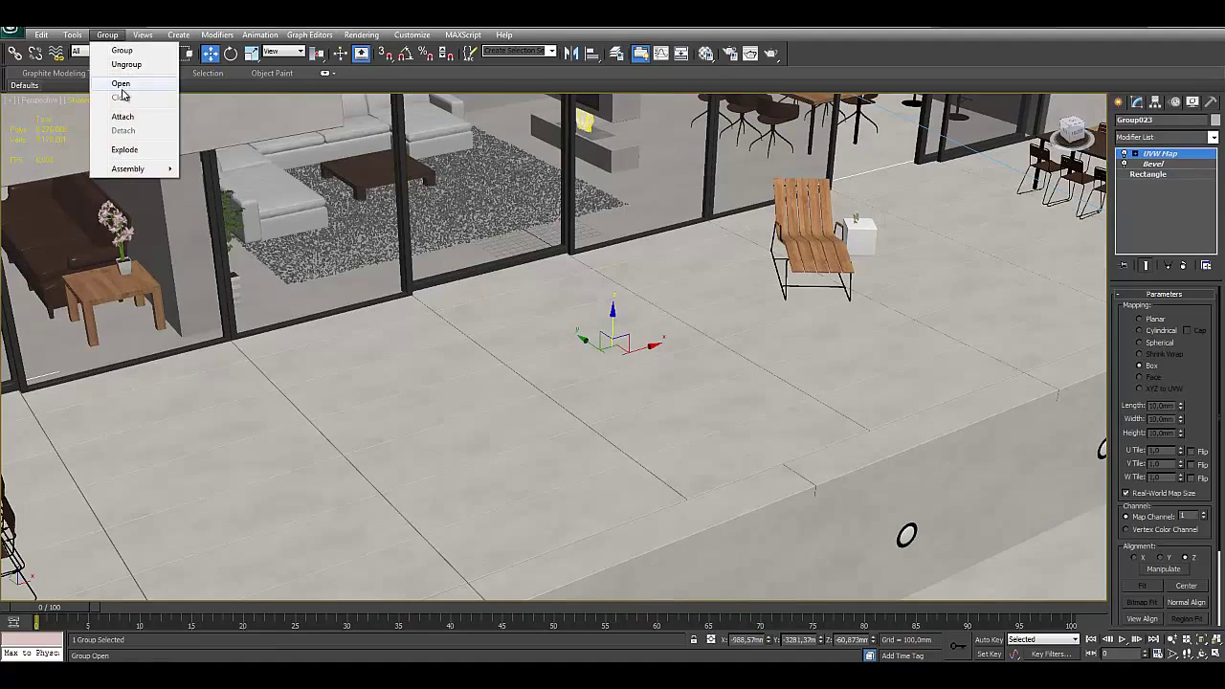
click(120, 84)
Step: Pick floor tile Rectangle064, go to its base rectangle and turn its Bevel off
click(511, 418)
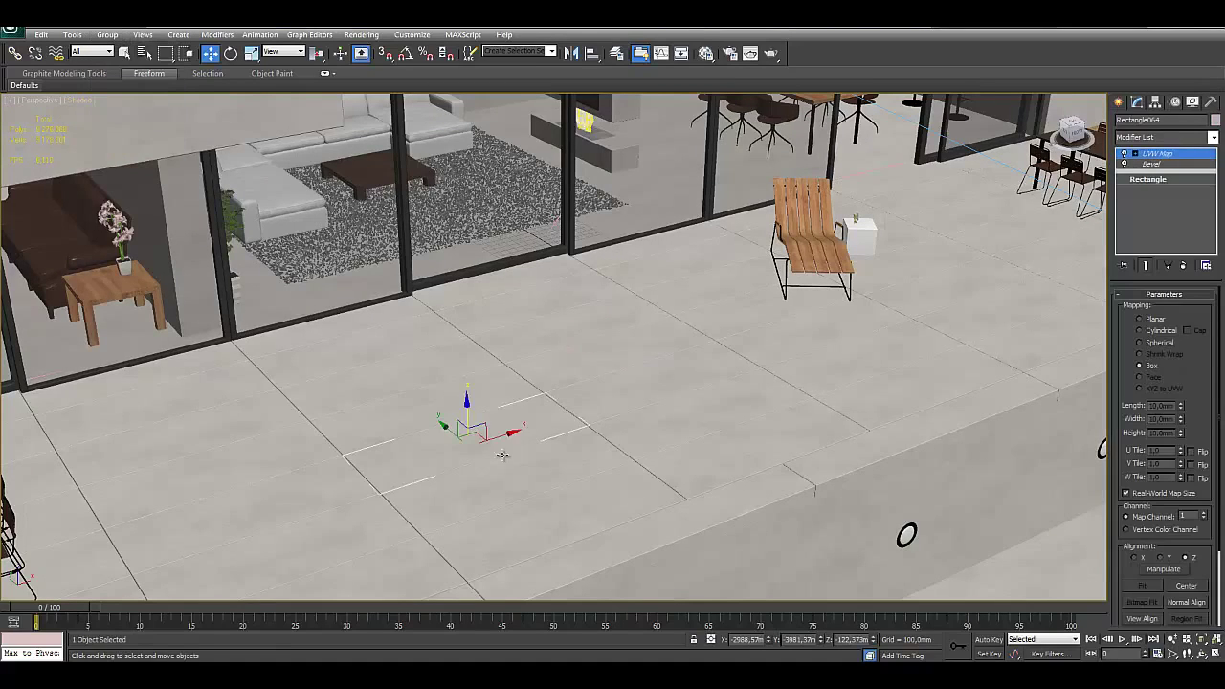
alt+middle_drag(509, 447, 517, 459)
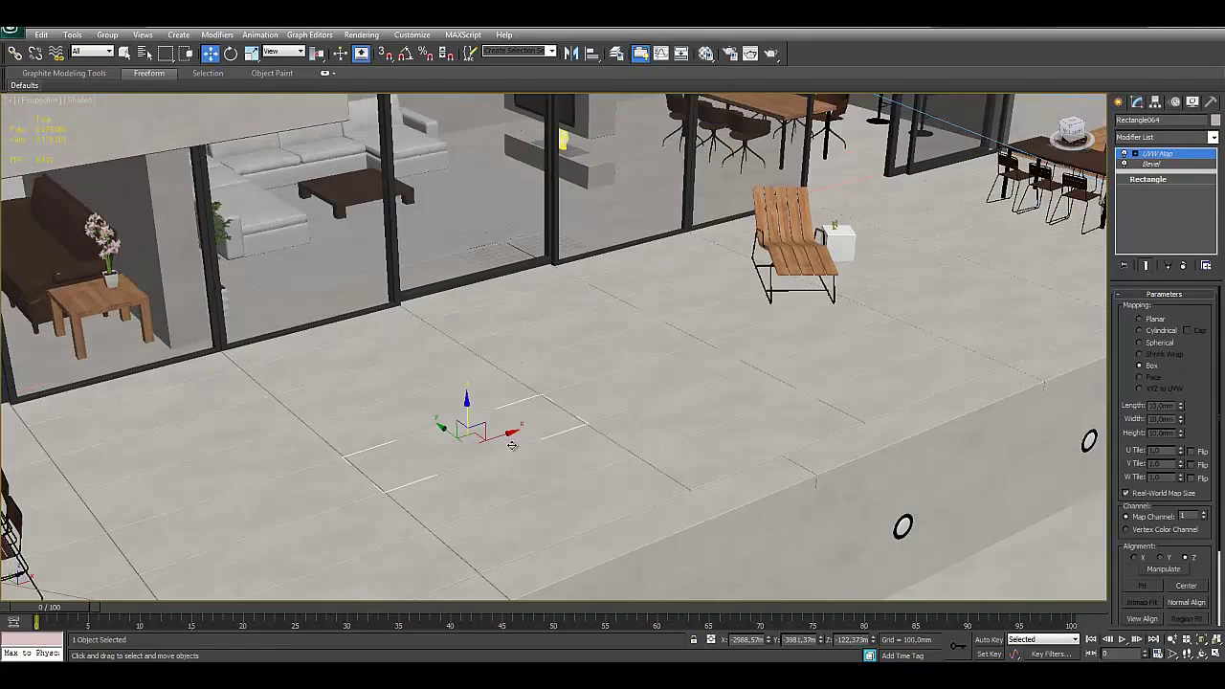
click(1150, 180)
key(z)
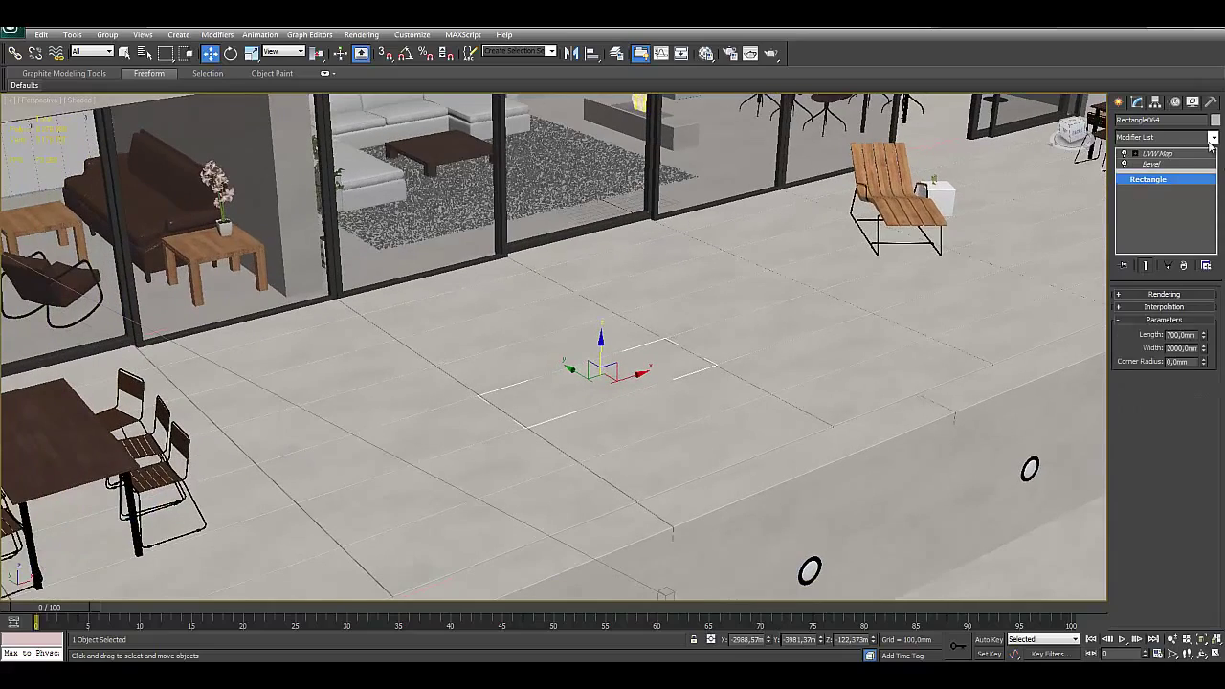
click(1125, 164)
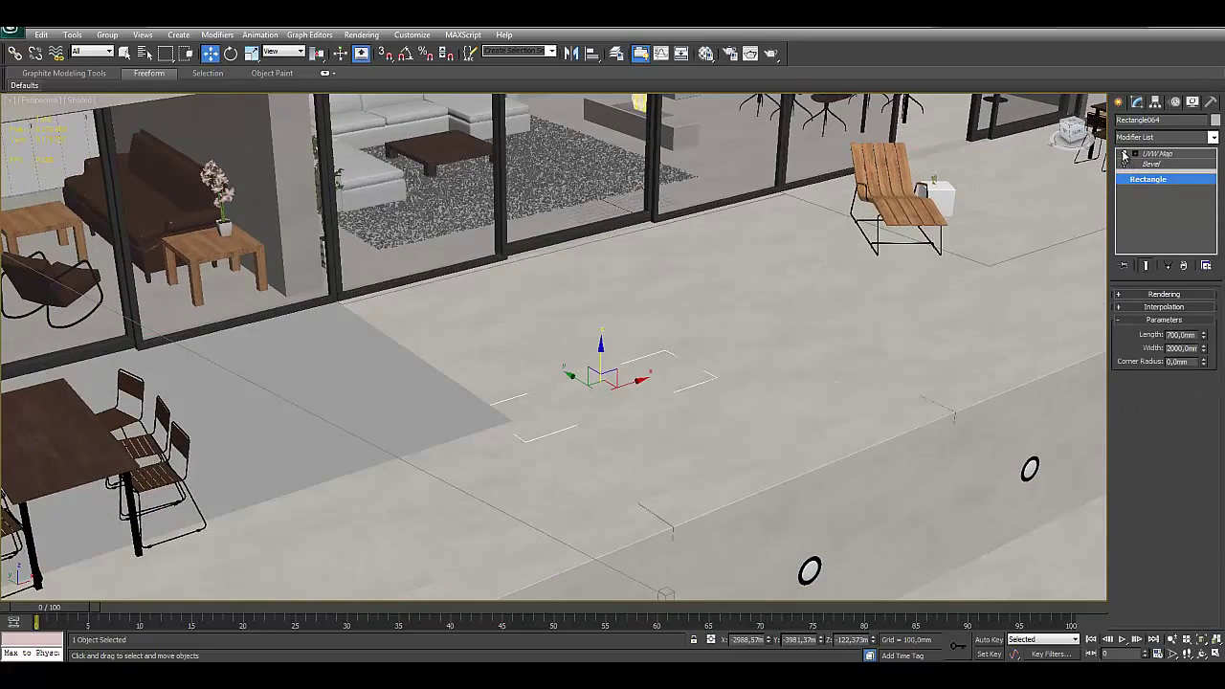
Step: Inspect the bare 700 × 2000 mm rectangle, then show the Bevel settings with 120 mm Level 1 height
scroll(713, 260, up, 5)
middle_drag(713, 260, 727, 289)
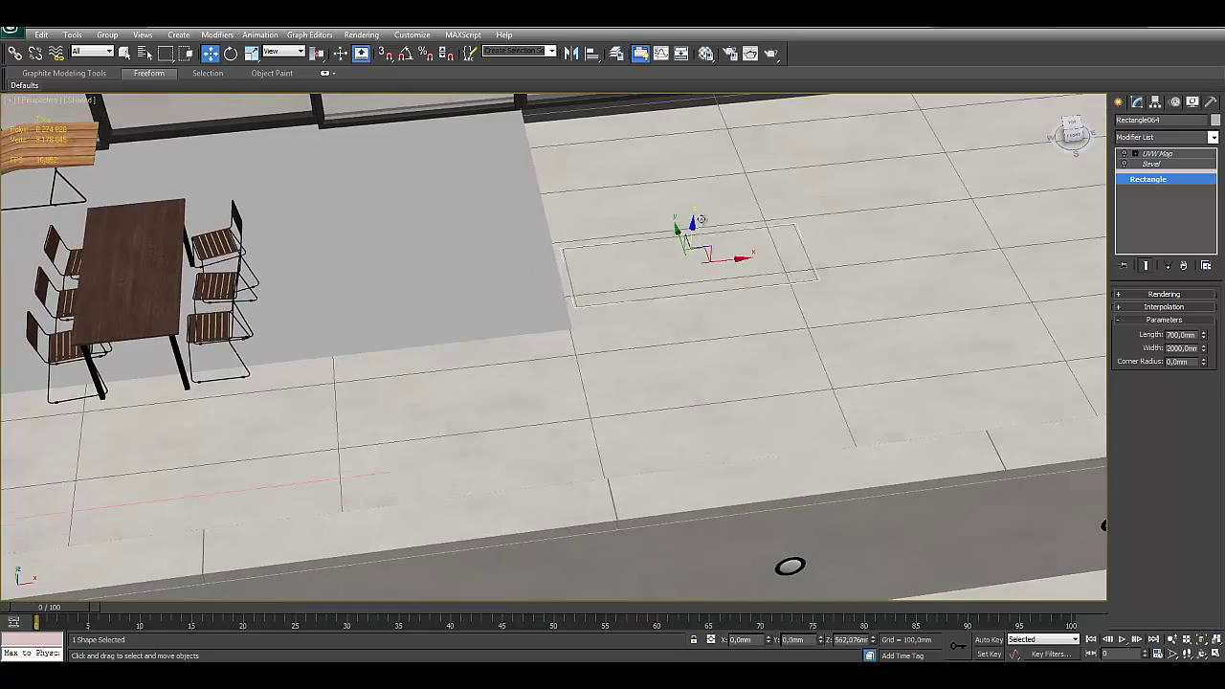
mouse_move(684, 277)
alt+middle_down()
mouse_move(747, 225)
mouse_move(714, 262)
alt+middle_up()
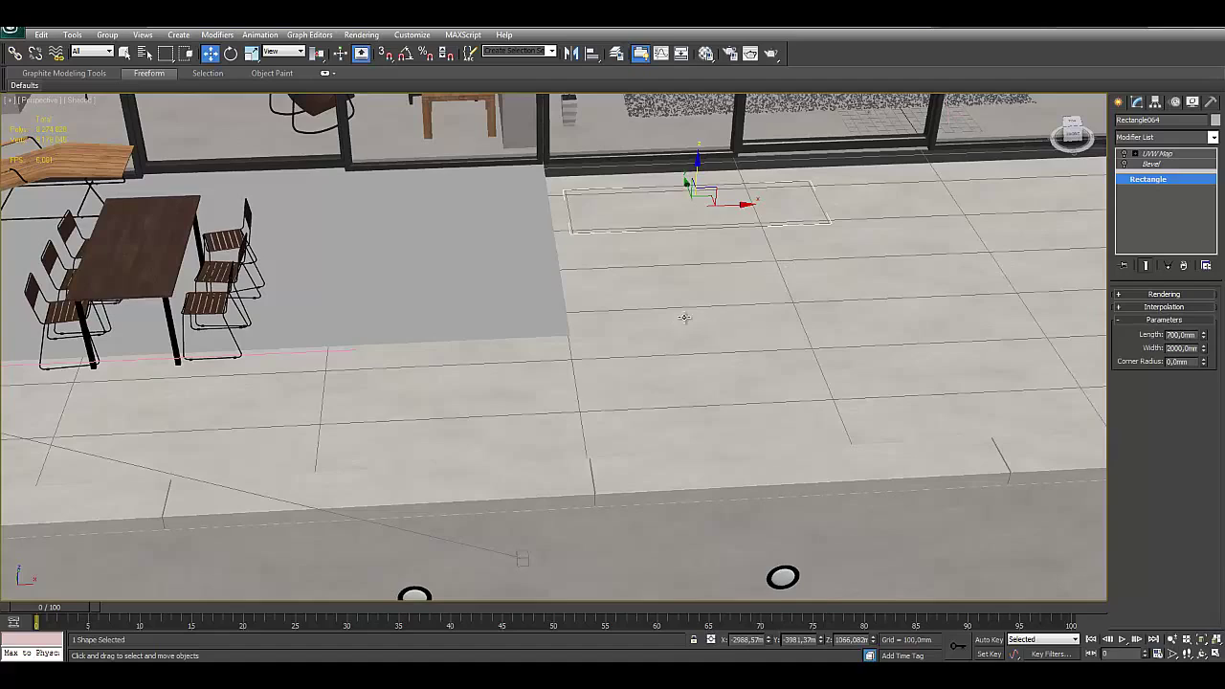
alt+middle_drag(664, 328, 645, 347)
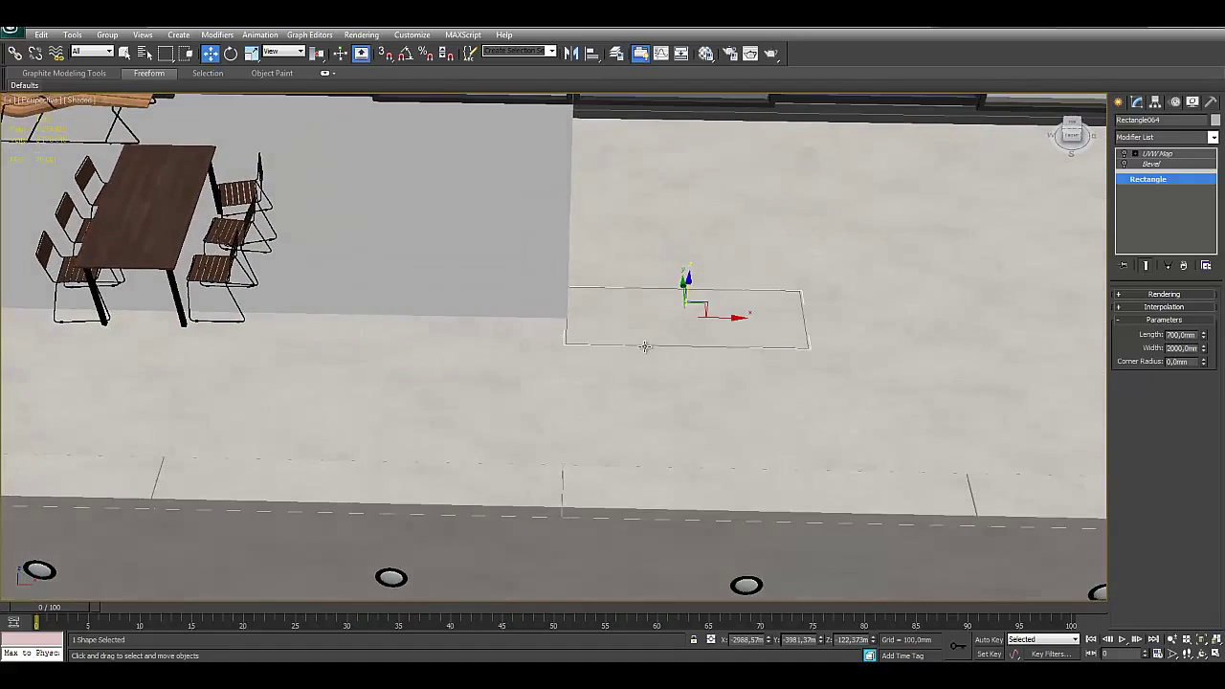
scroll(632, 400, down, 5)
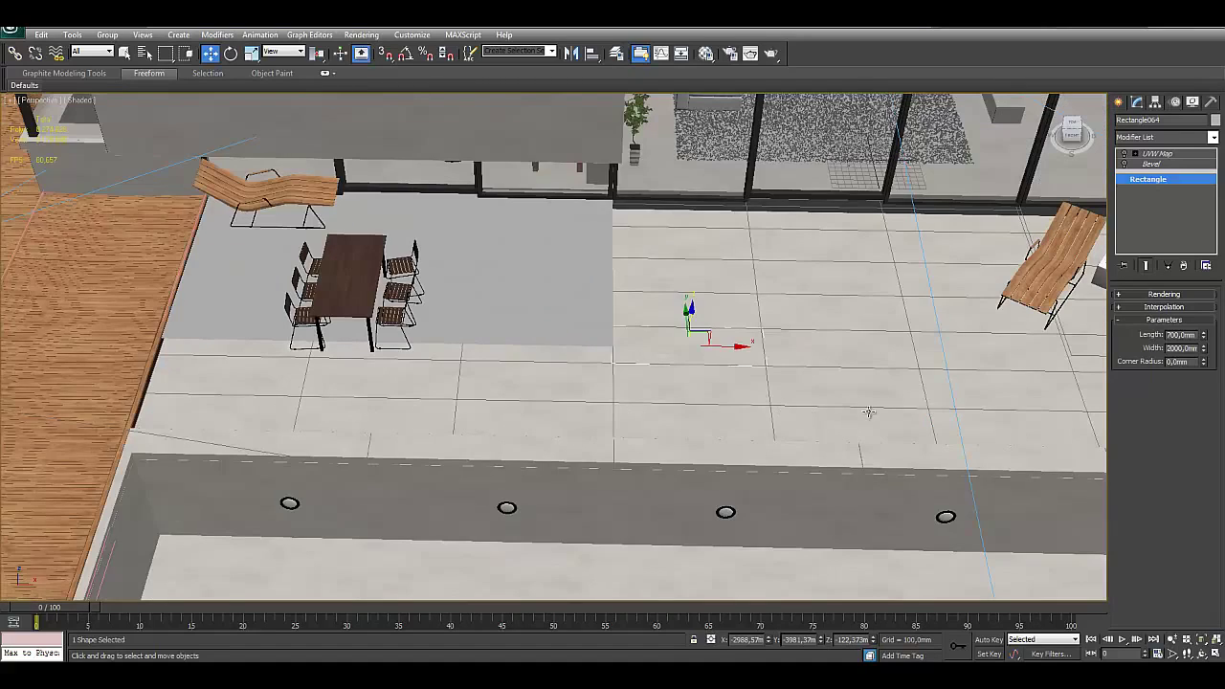
mouse_move(868, 412)
middle_down()
mouse_move(675, 418)
mouse_move(525, 405)
middle_up()
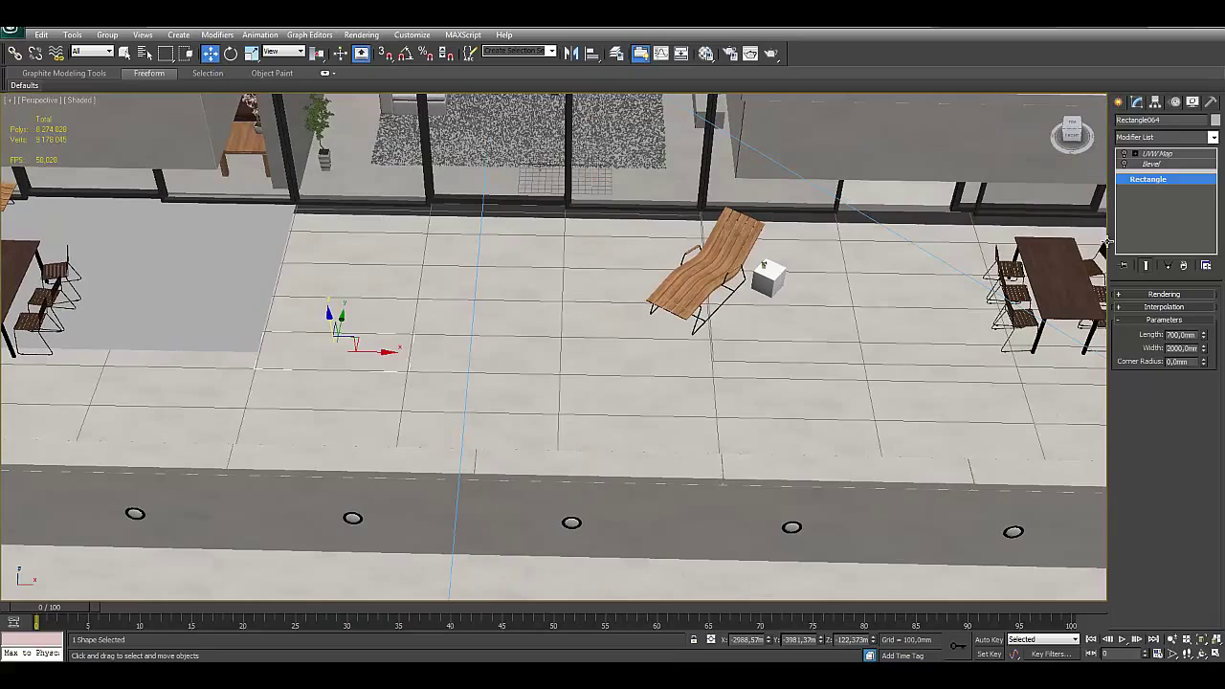
click(1149, 166)
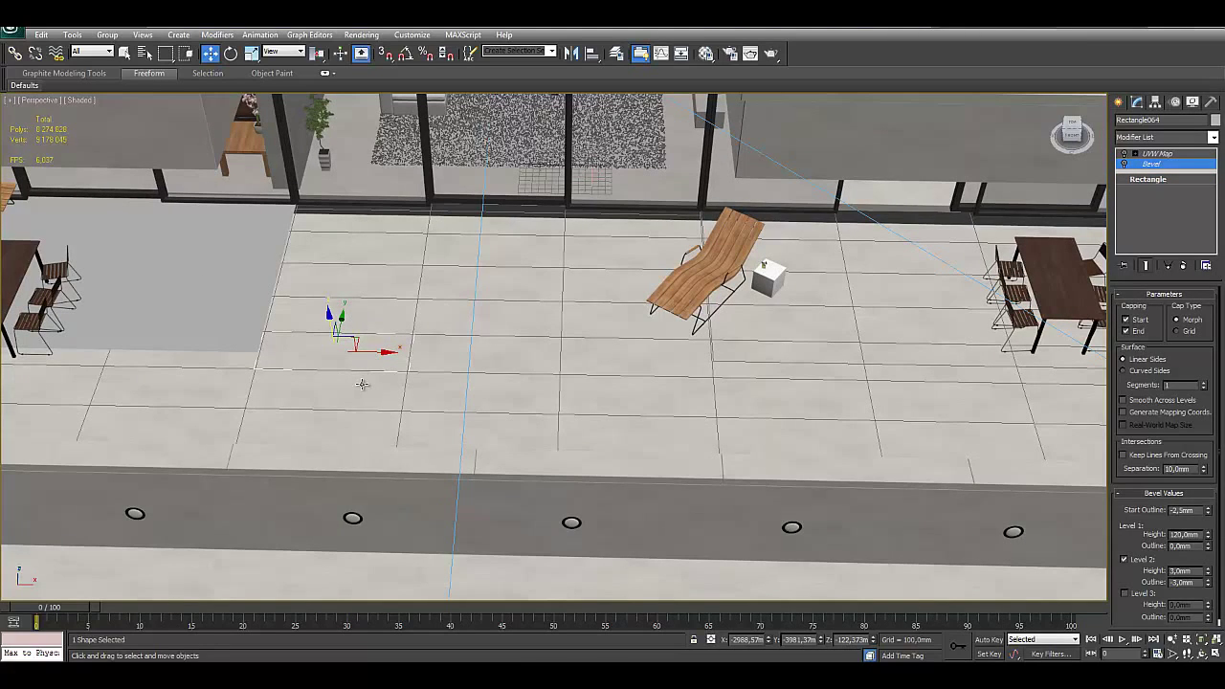
Step: Turn the tile Bevel back on and zoom in on a tile seam
click(1125, 165)
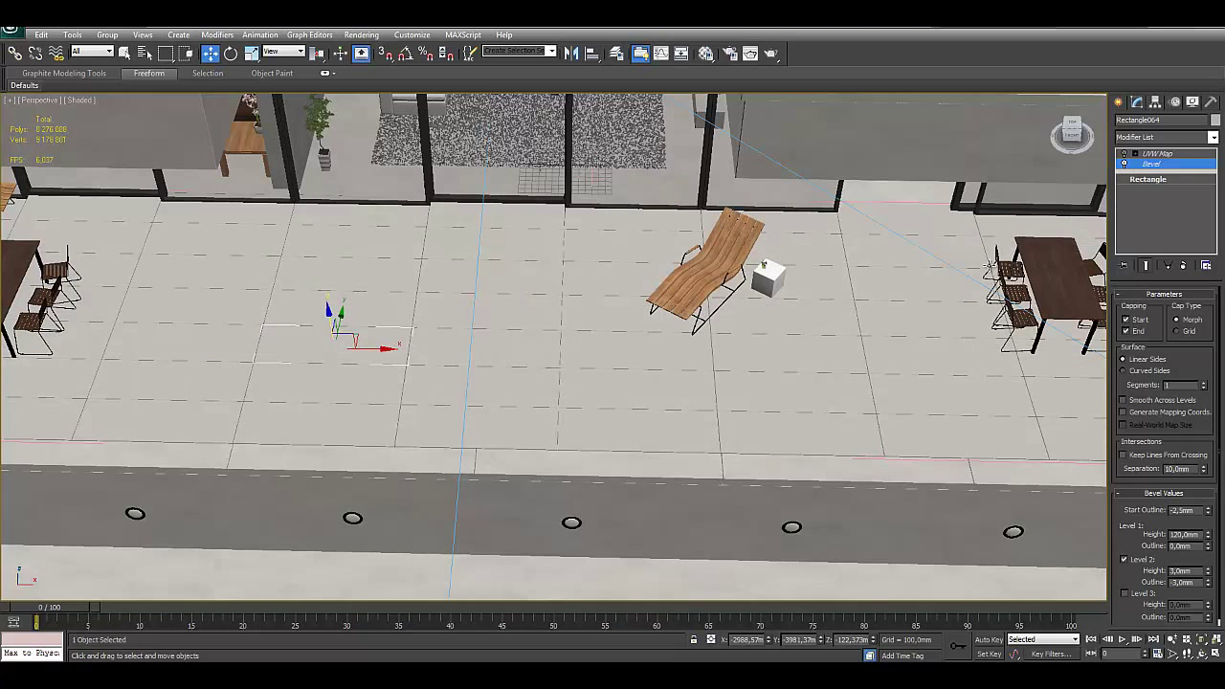
middle_drag(533, 450, 684, 412)
scroll(688, 414, up, 5)
scroll(618, 443, up, 3)
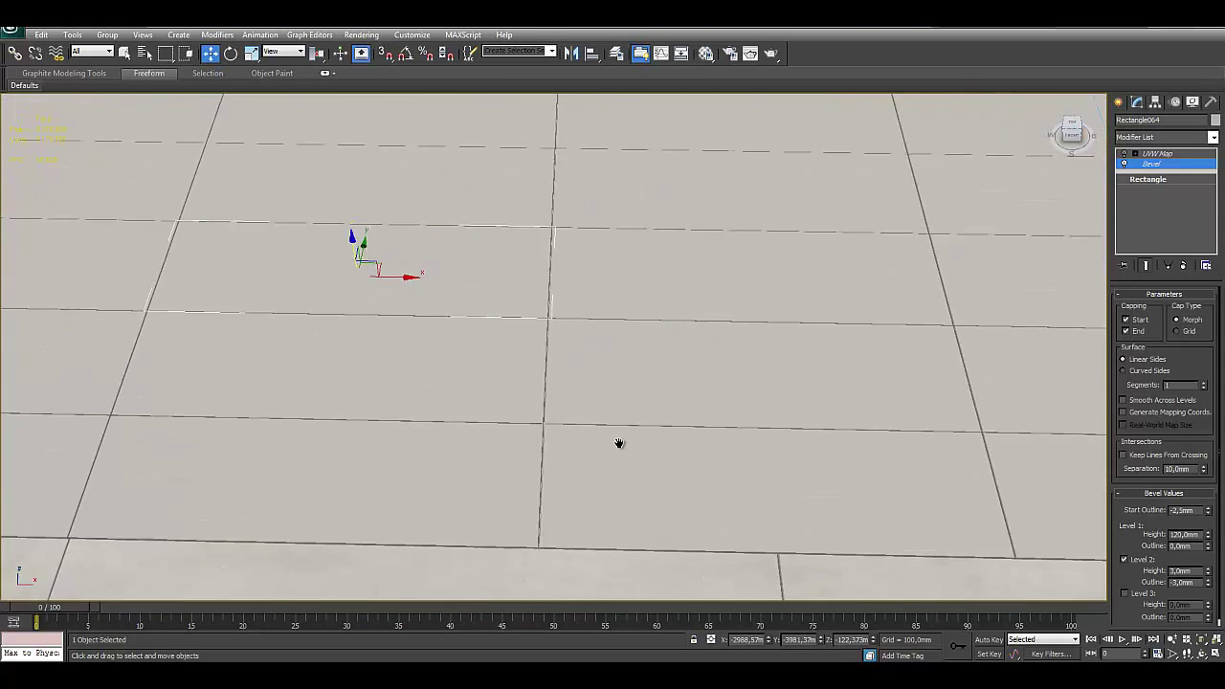
scroll(621, 443, up, 3)
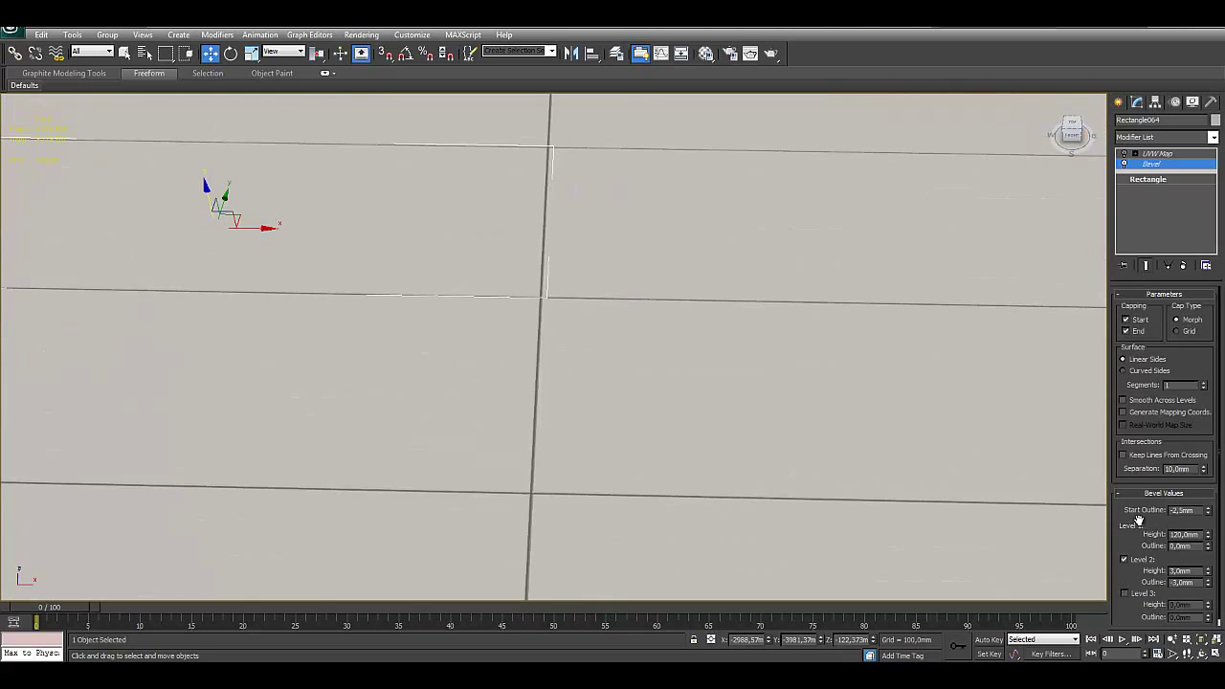
scroll(1153, 517, down, 1)
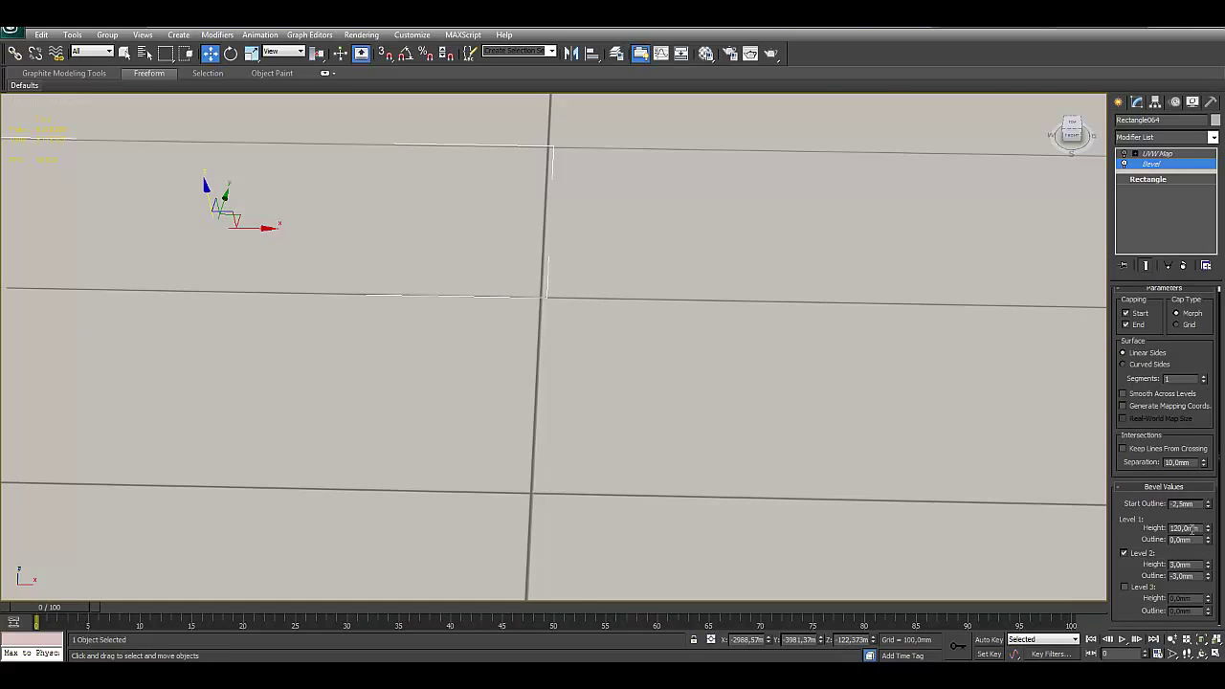
Step: Adjust the Bevel Level 2 values (3 mm height, −3 mm outline) to chamfer the tile edges
click(1196, 540)
scroll(639, 411, up, 5)
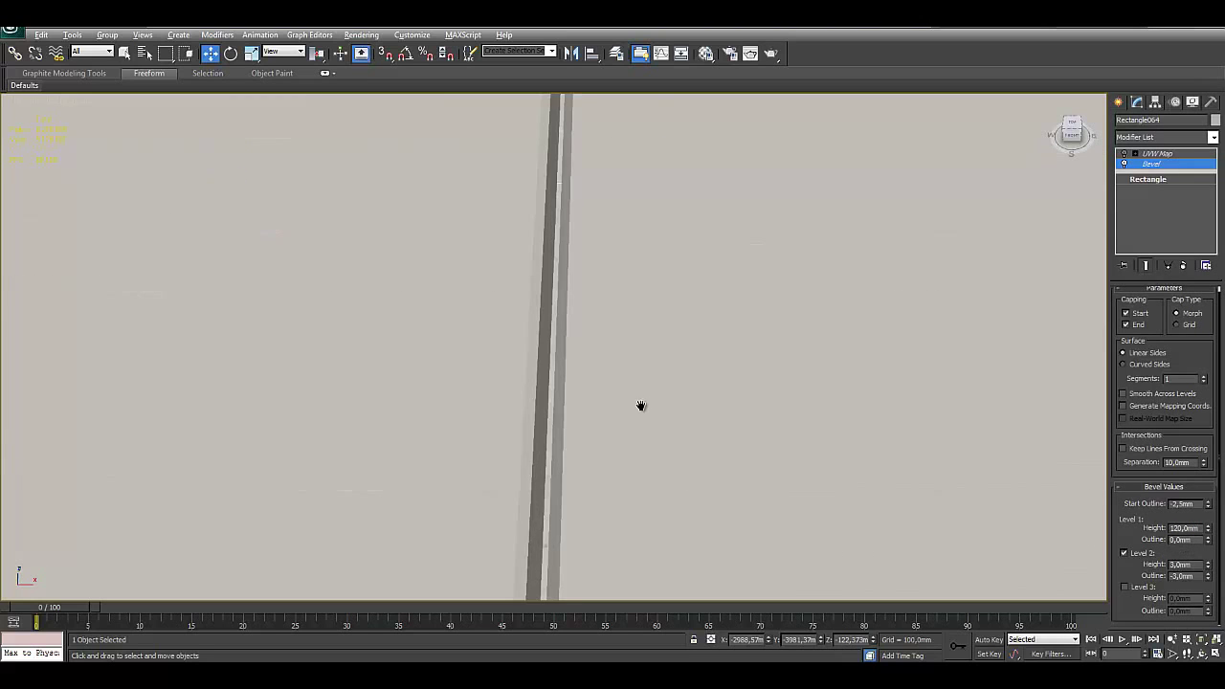
scroll(641, 406, down, 3)
scroll(640, 391, down, 3)
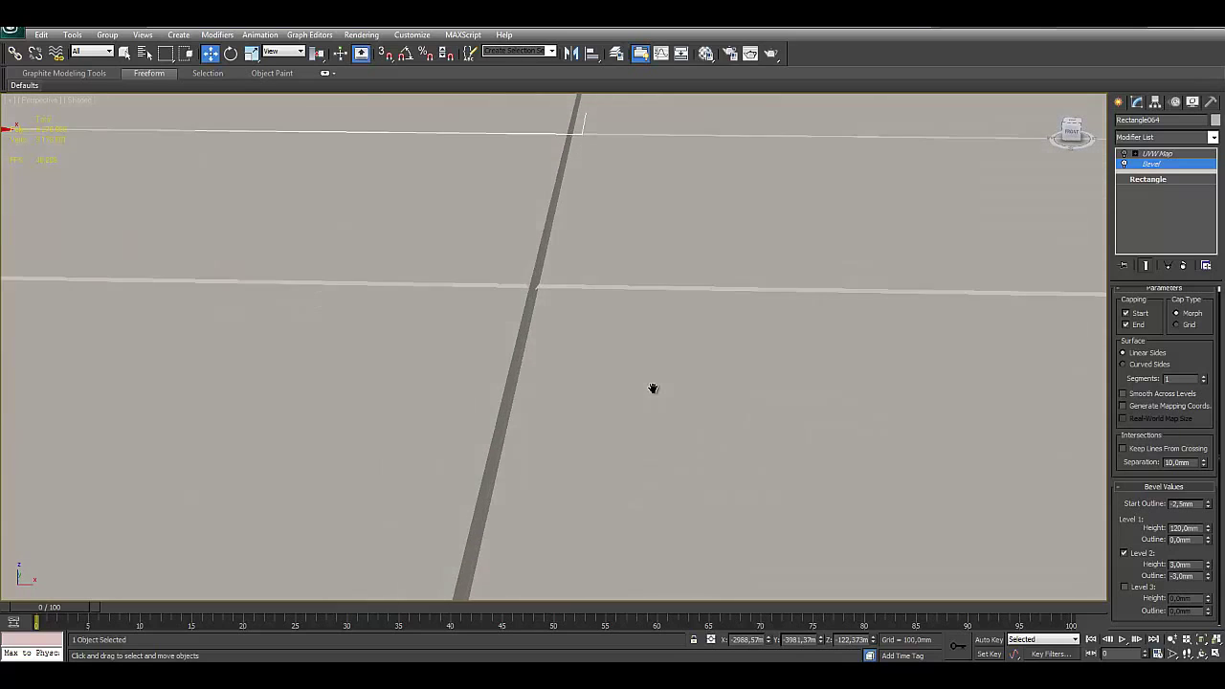
scroll(609, 358, down, 2)
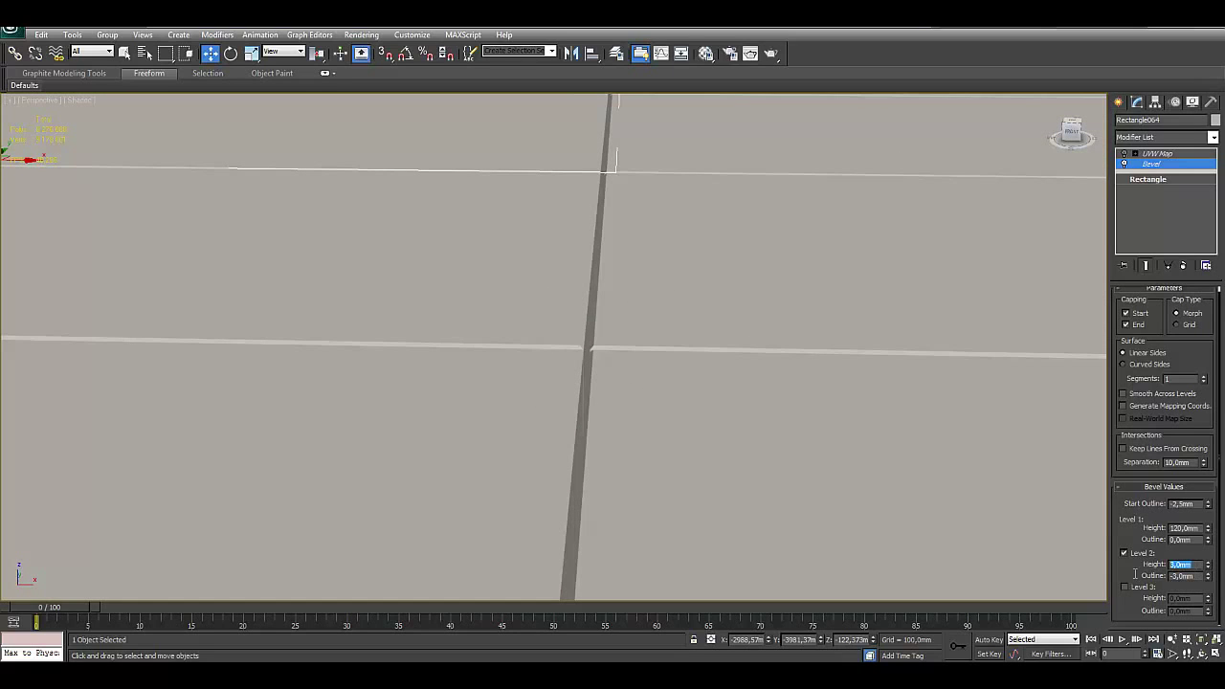
drag(1208, 567, 1209, 585)
key(F4)
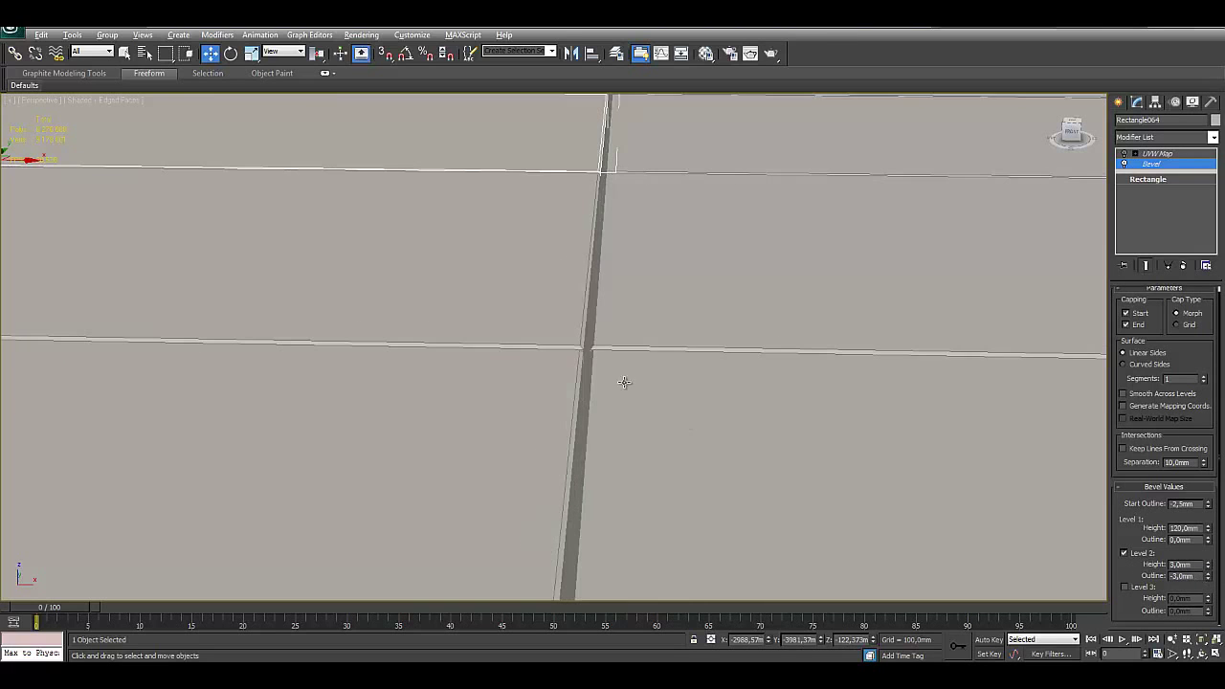
alt+middle_drag(624, 382, 645, 352)
scroll(639, 443, down, 5)
scroll(637, 403, up, 4)
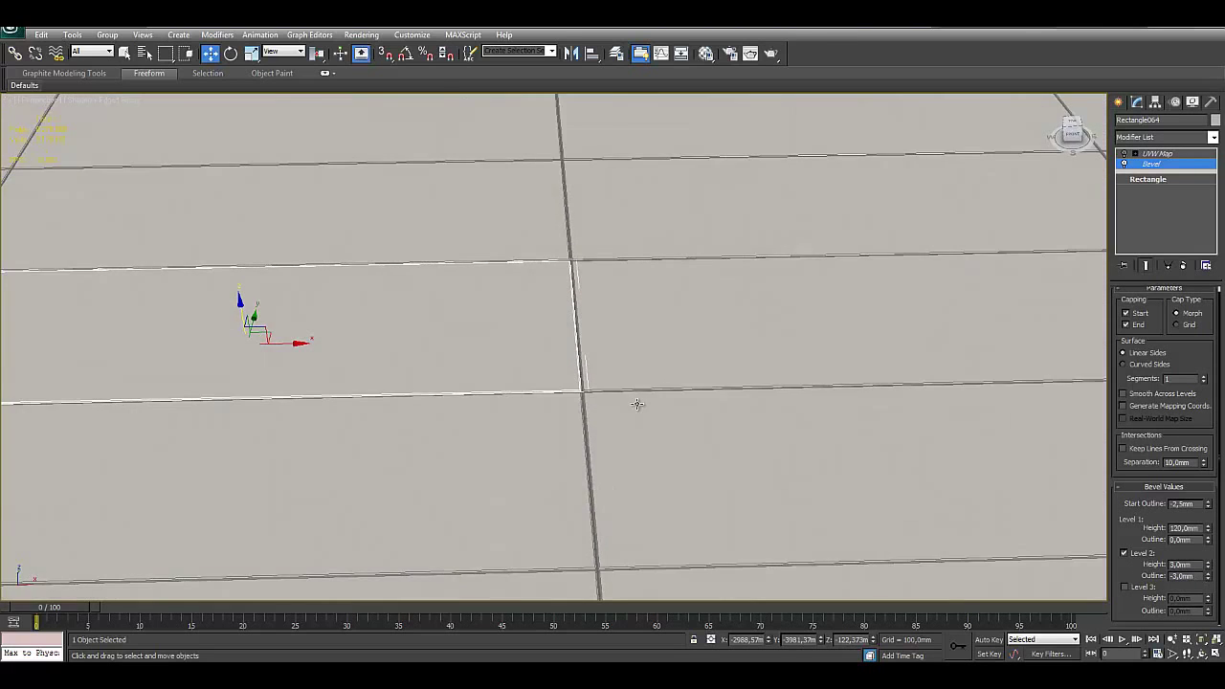
alt+middle_drag(637, 404, 755, 400)
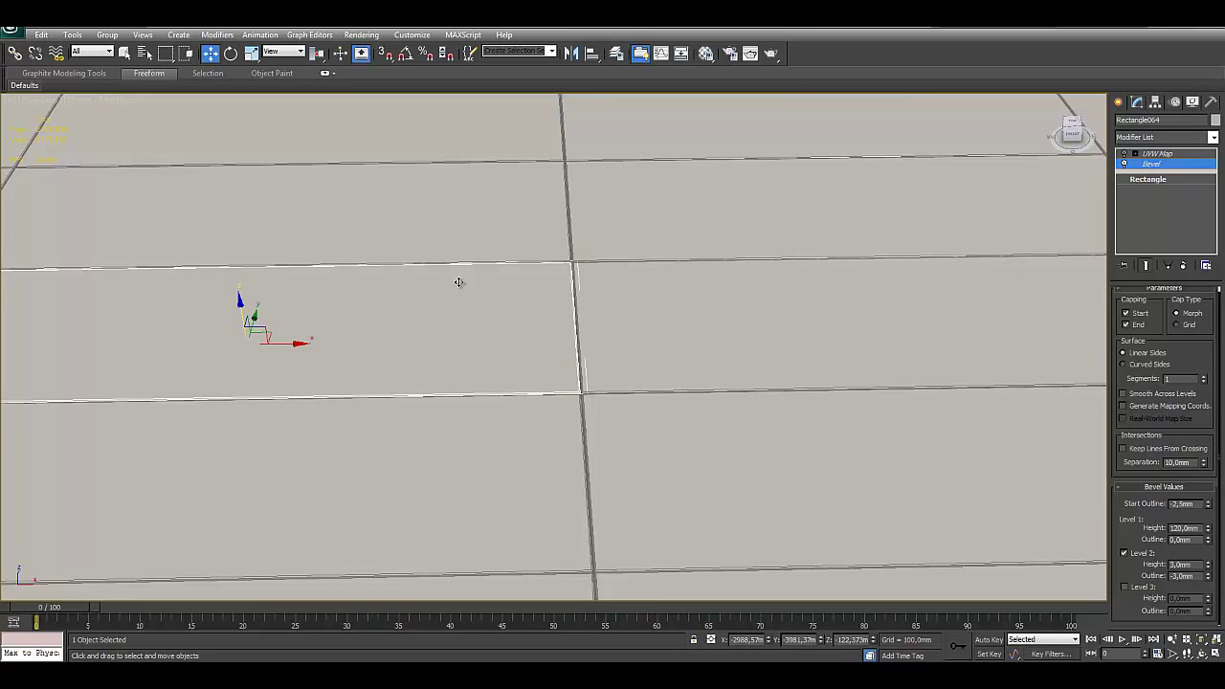
mouse_move(458, 282)
alt+middle_down()
mouse_move(491, 350)
mouse_move(588, 348)
alt+middle_up()
scroll(233, 251, down, 4)
scroll(718, 409, up, 2)
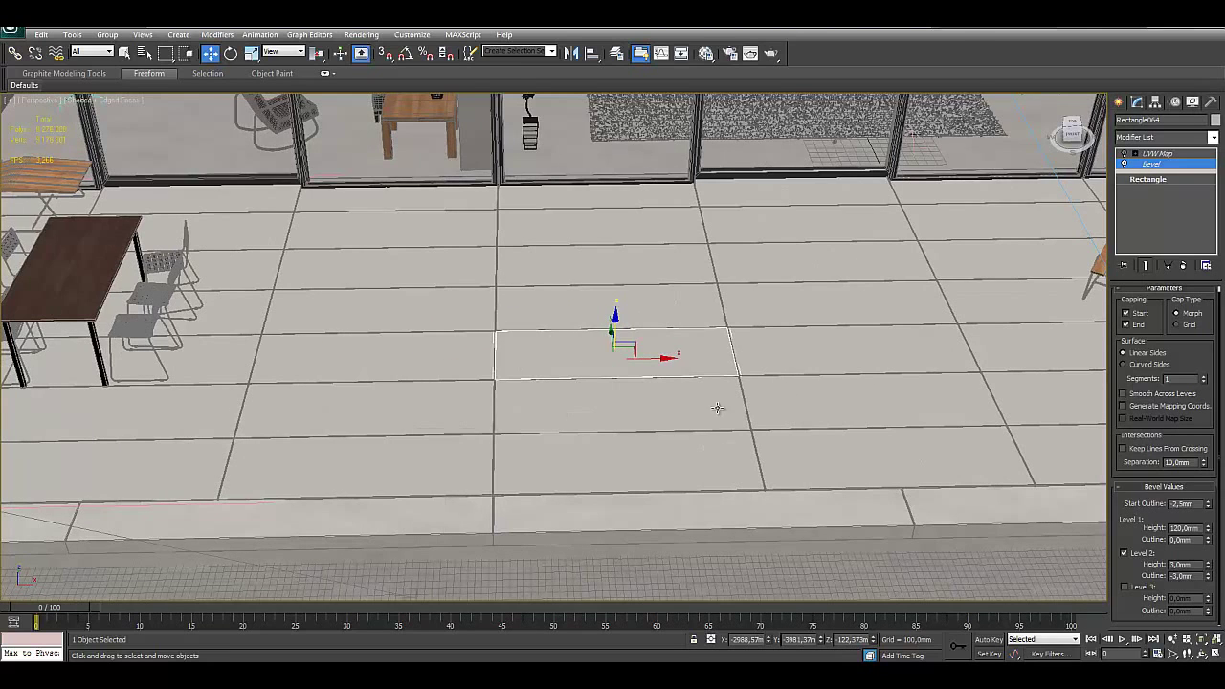
scroll(718, 408, down, 2)
scroll(648, 427, up, 3)
scroll(619, 415, up, 4)
middle_drag(571, 355, 584, 315)
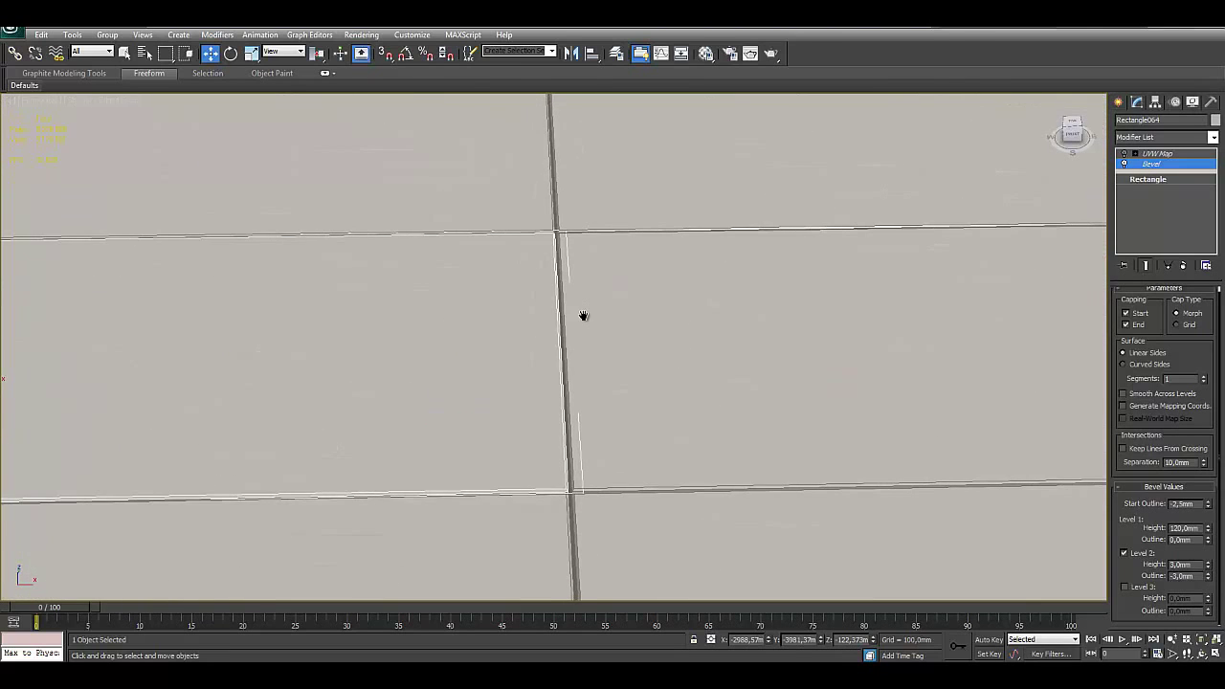
mouse_move(590, 359)
alt+middle_down()
mouse_move(575, 323)
mouse_move(516, 395)
mouse_move(536, 394)
alt+middle_up()
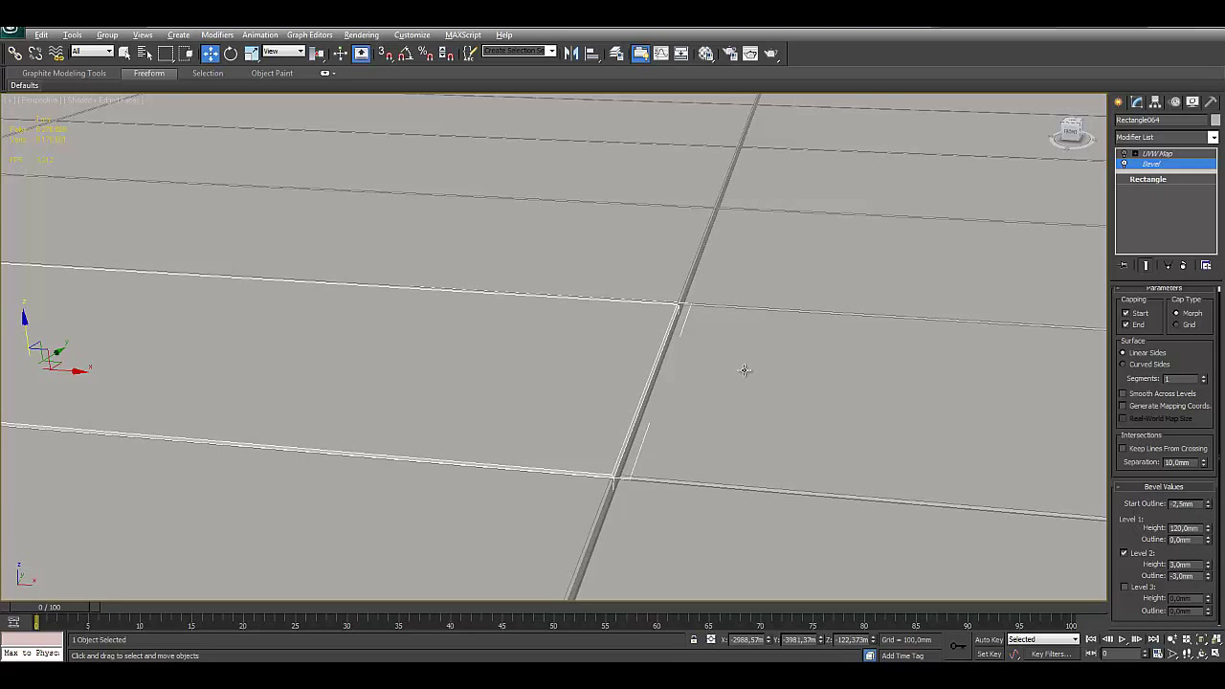
alt+middle_drag(745, 370, 757, 385)
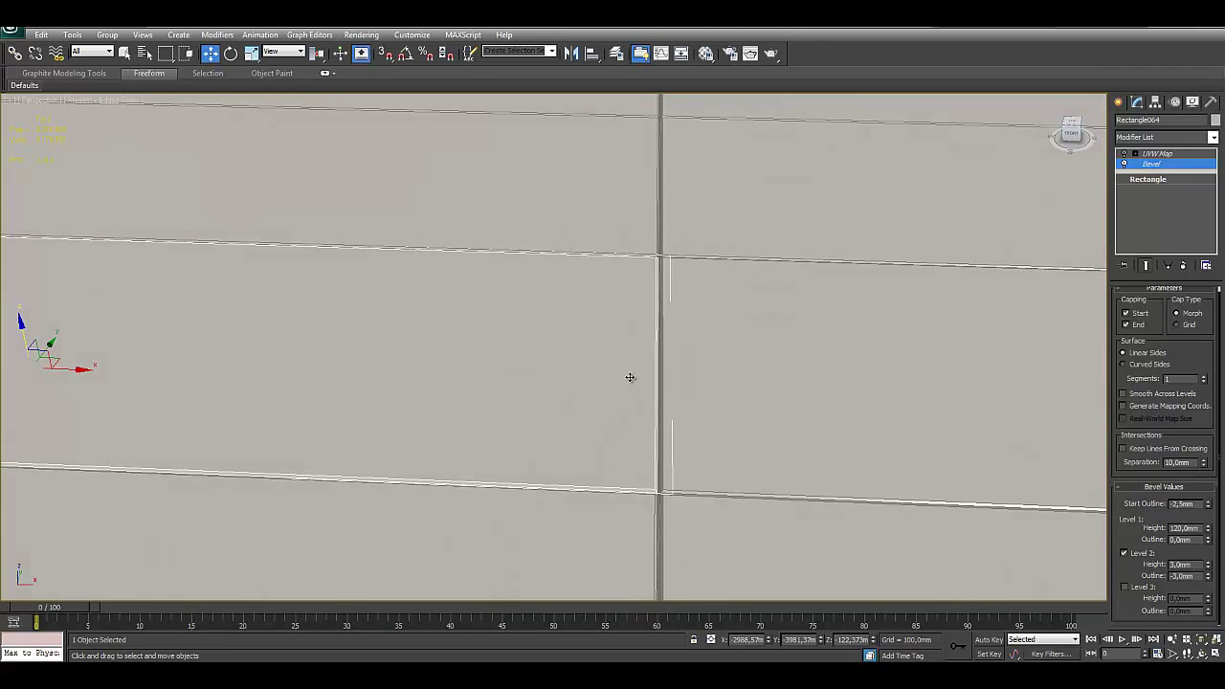
scroll(670, 388, down, 3)
scroll(724, 402, down, 5)
scroll(667, 406, down, 3)
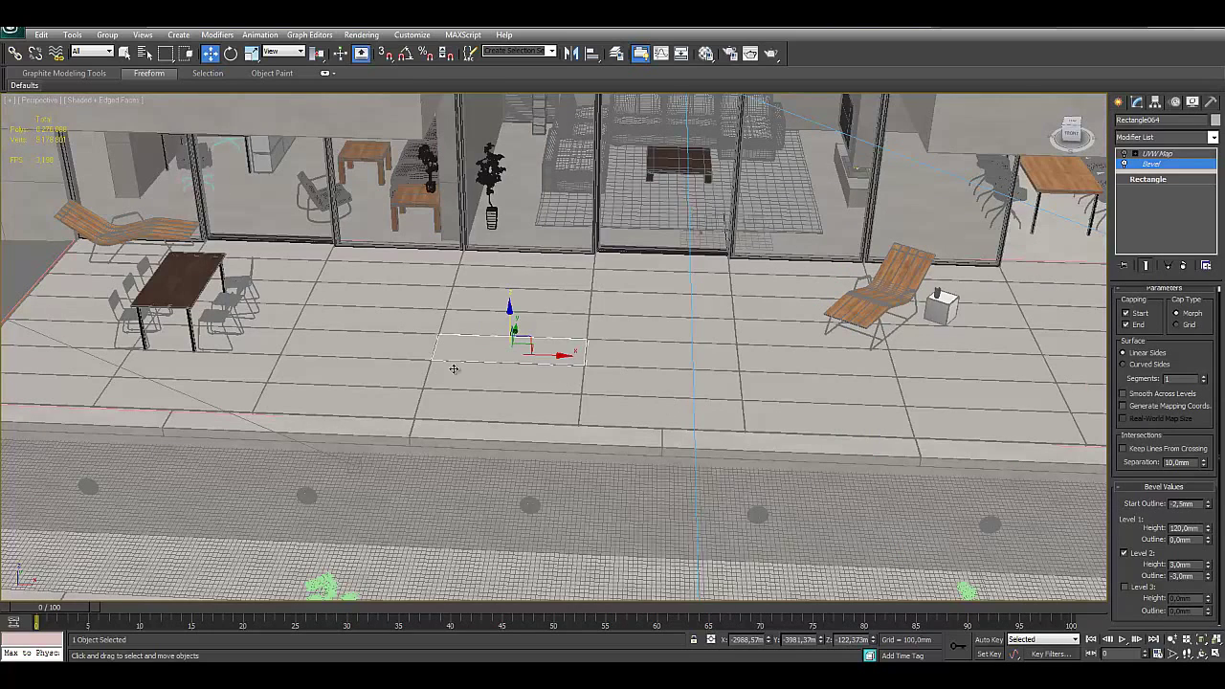
scroll(886, 381, up, 2)
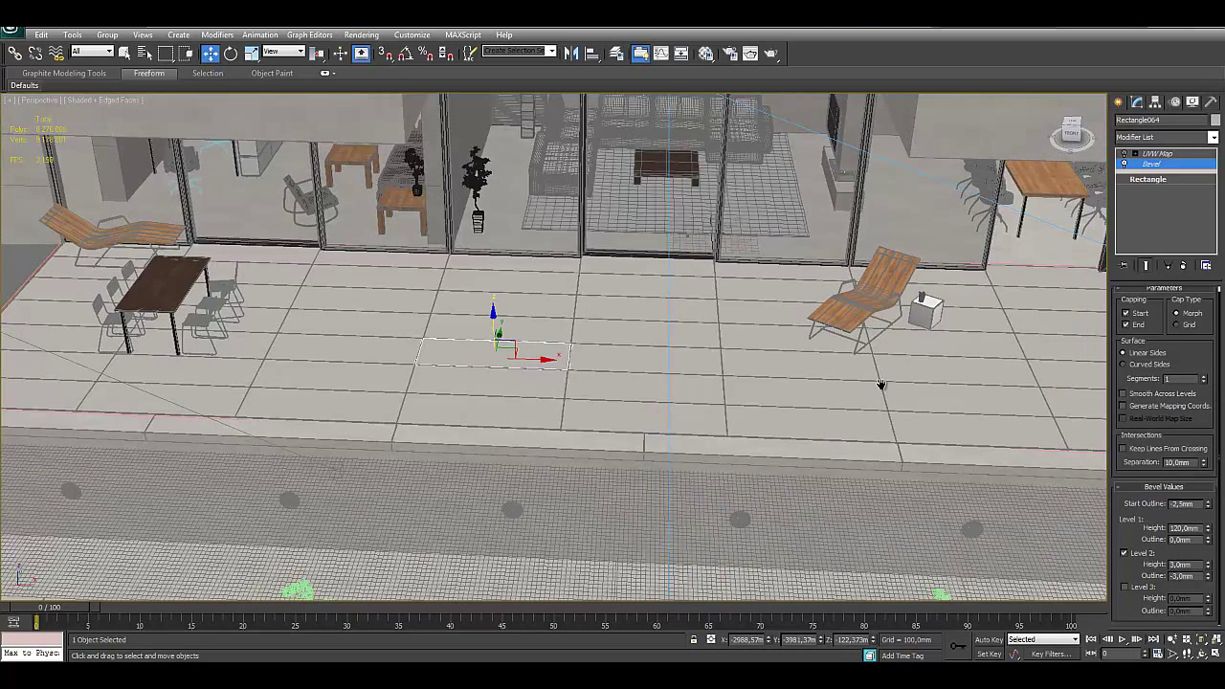
scroll(880, 383, up, 3)
scroll(623, 383, up, 3)
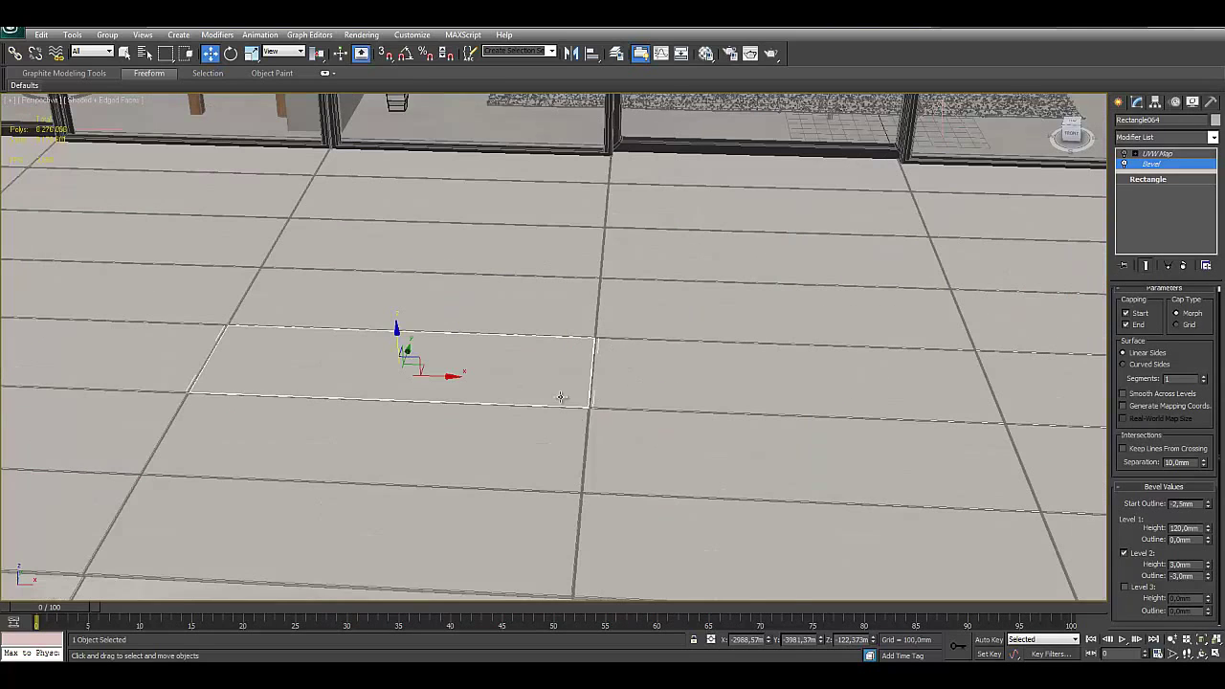
scroll(561, 396, up, 3)
scroll(560, 395, up, 3)
scroll(721, 339, down, 2)
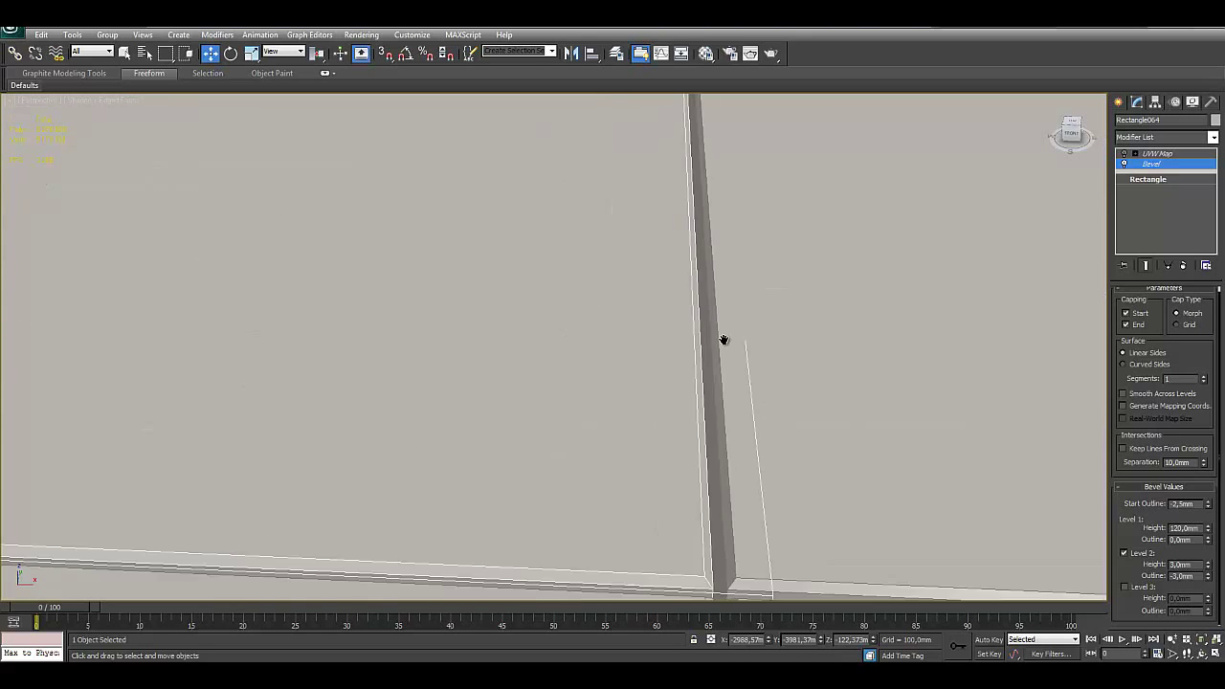
scroll(718, 339, down, 3)
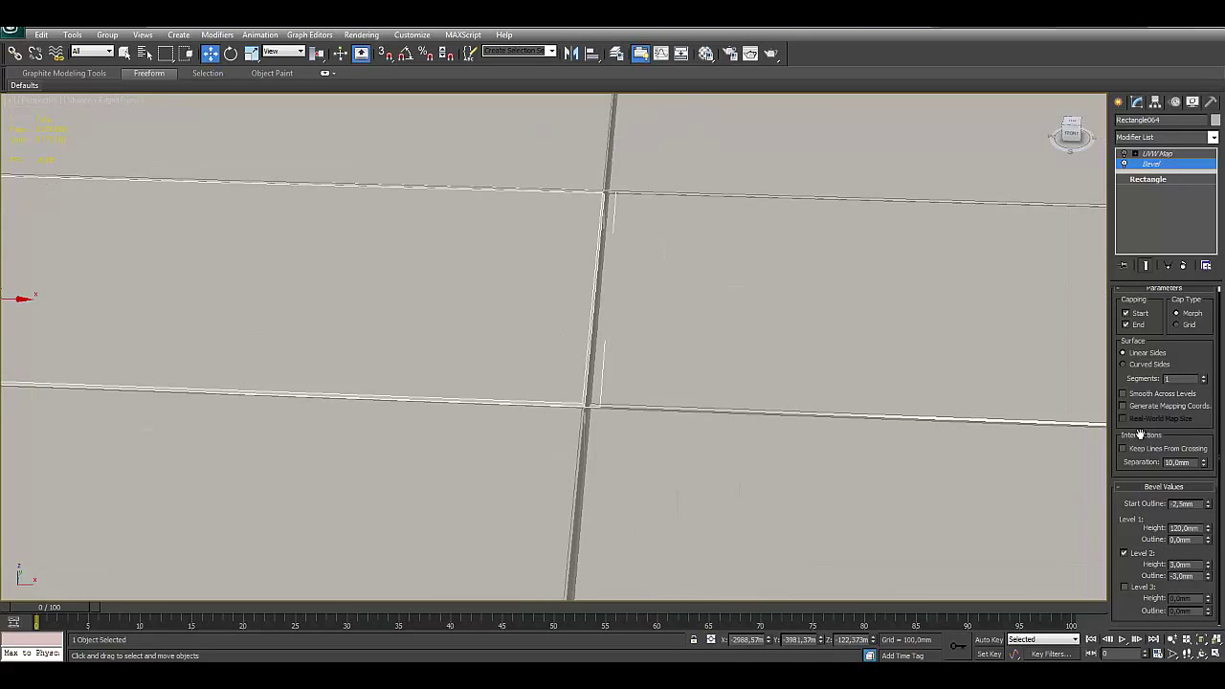
Step: Enable the UVW Map to show the concrete texture and try a −4.5 mm bevel start outline
click(1125, 157)
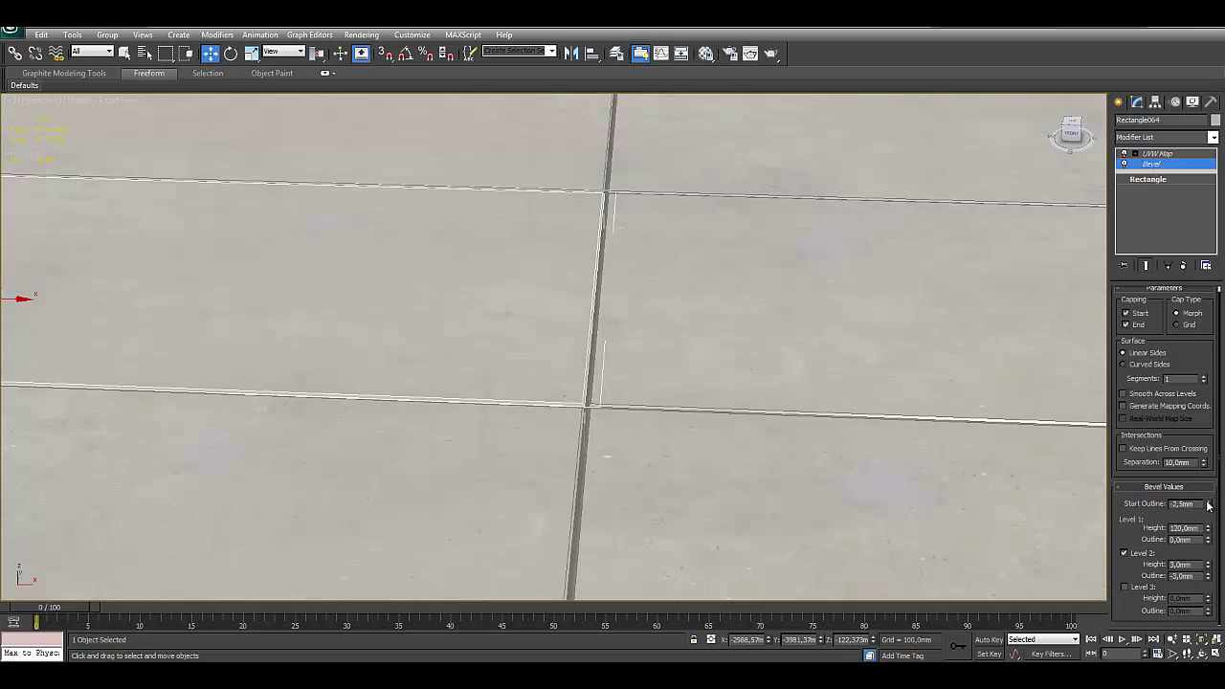
mouse_move(1207, 505)
mouse_down()
mouse_move(1208, 539)
mouse_move(1222, 499)
mouse_up()
alt+middle_drag(599, 355, 635, 344)
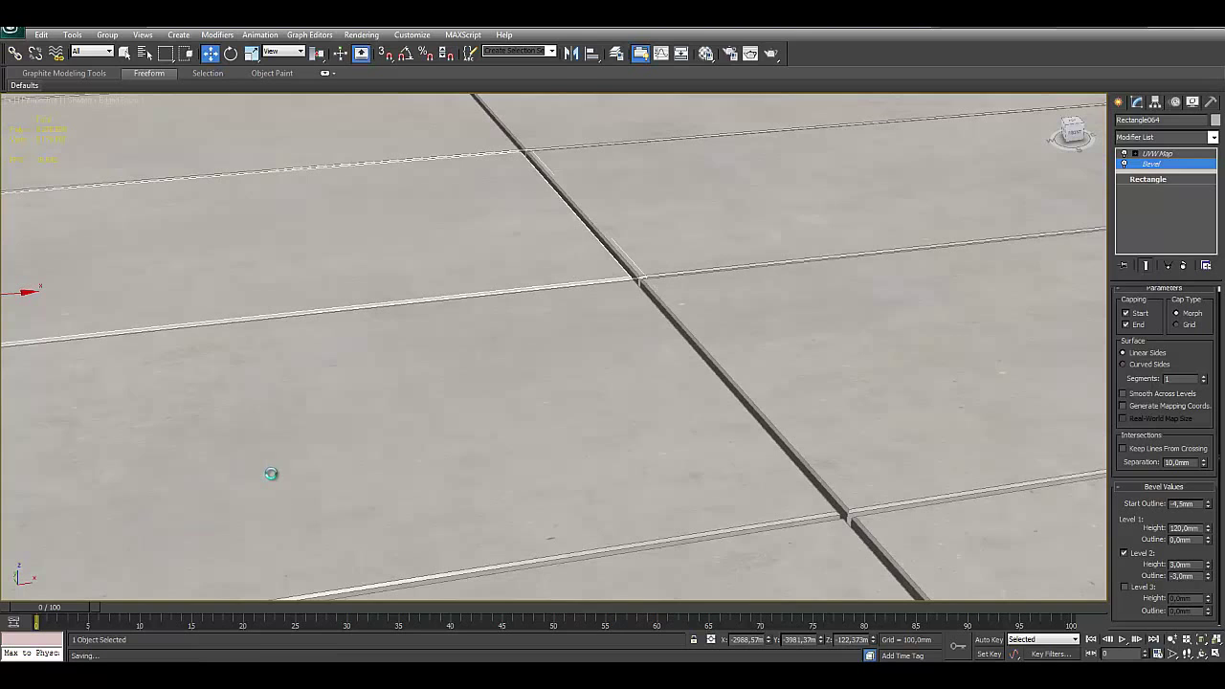
scroll(271, 474, down, 3)
alt+middle_drag(399, 426, 449, 416)
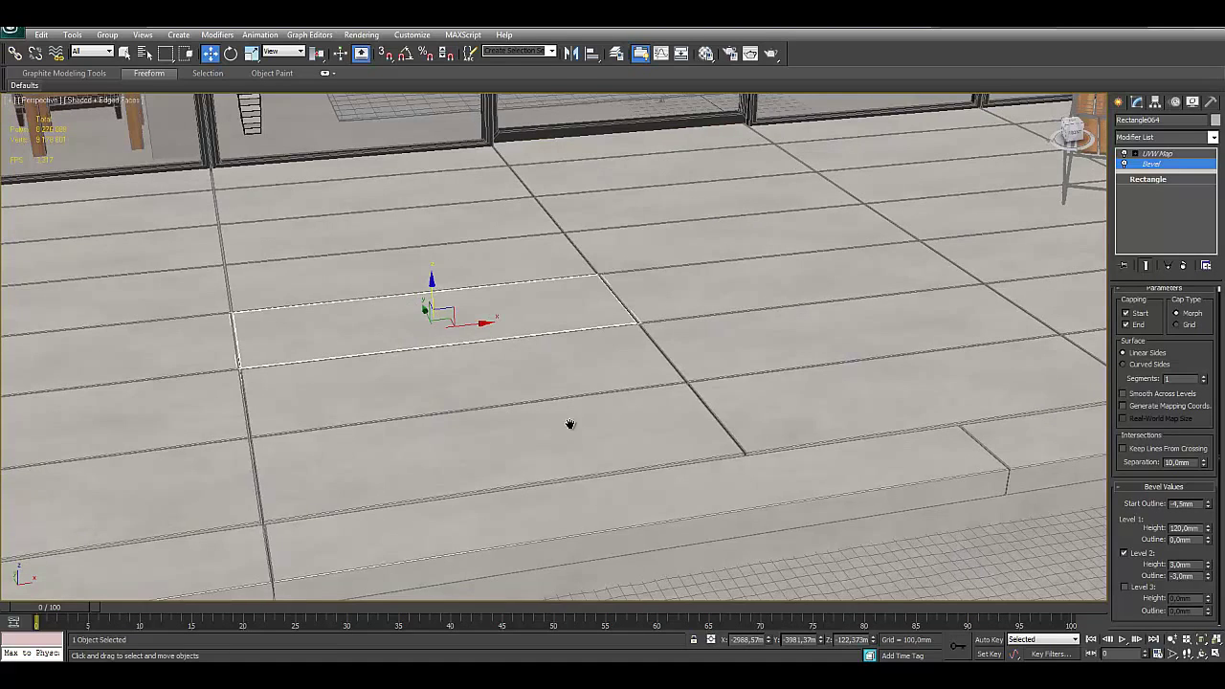
middle_drag(569, 424, 572, 425)
Step: In Shaded view, try start outlines of 1.5, 0.5 and −2.5 mm, then commit −2.0 mm
drag(1207, 506, 1206, 499)
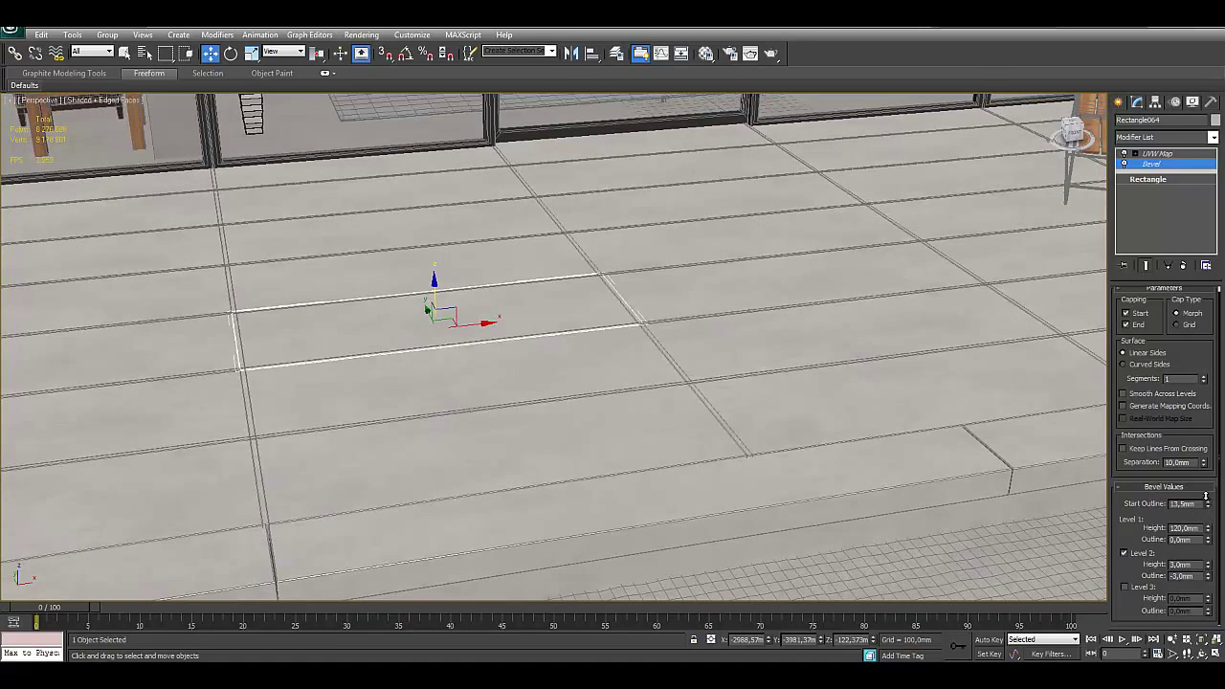
key(F4)
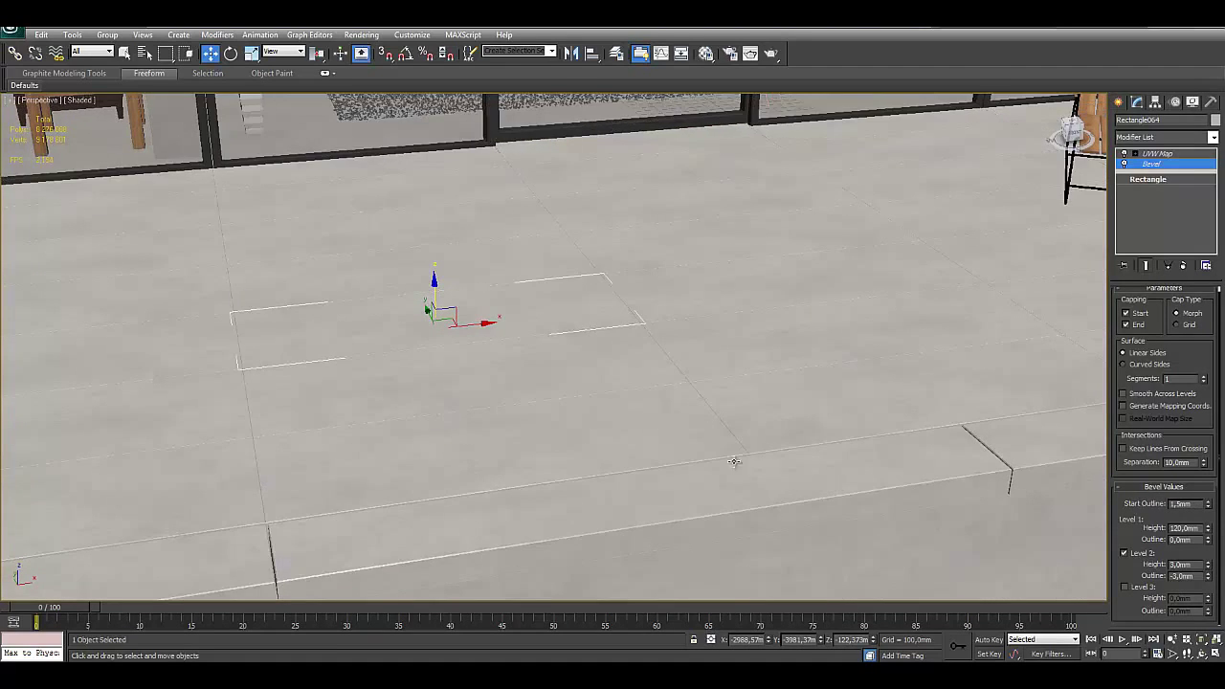
click(1209, 507)
click(1209, 507)
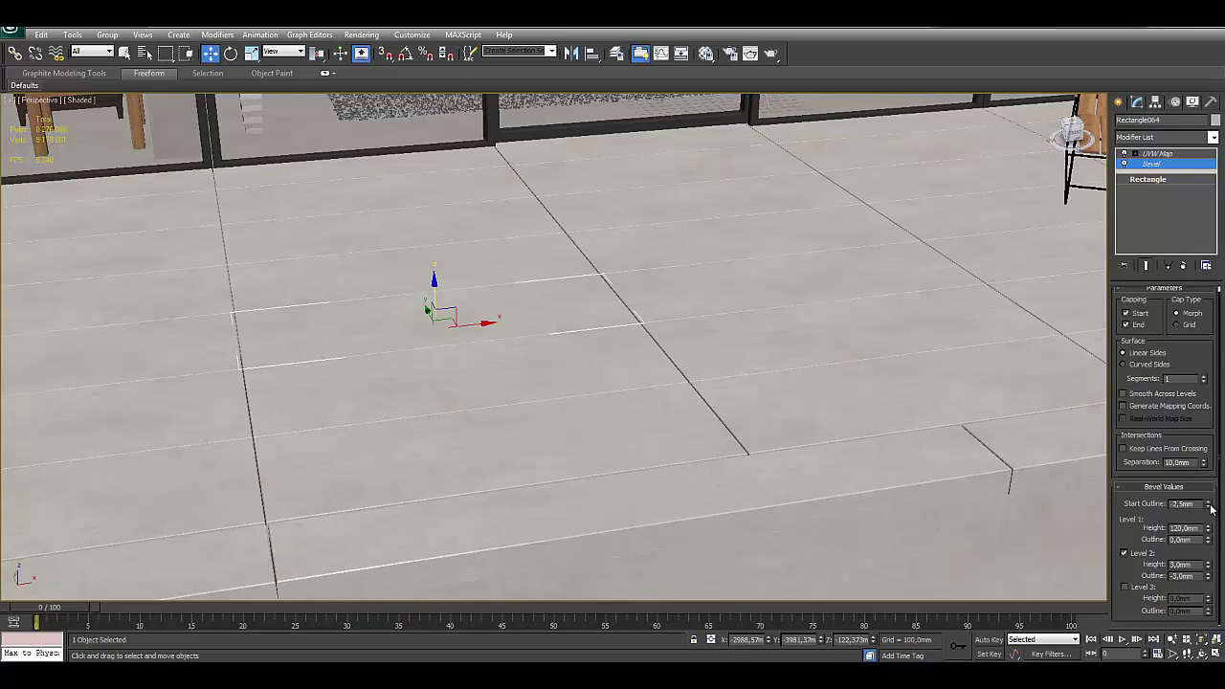
alt+middle_drag(840, 399, 798, 405)
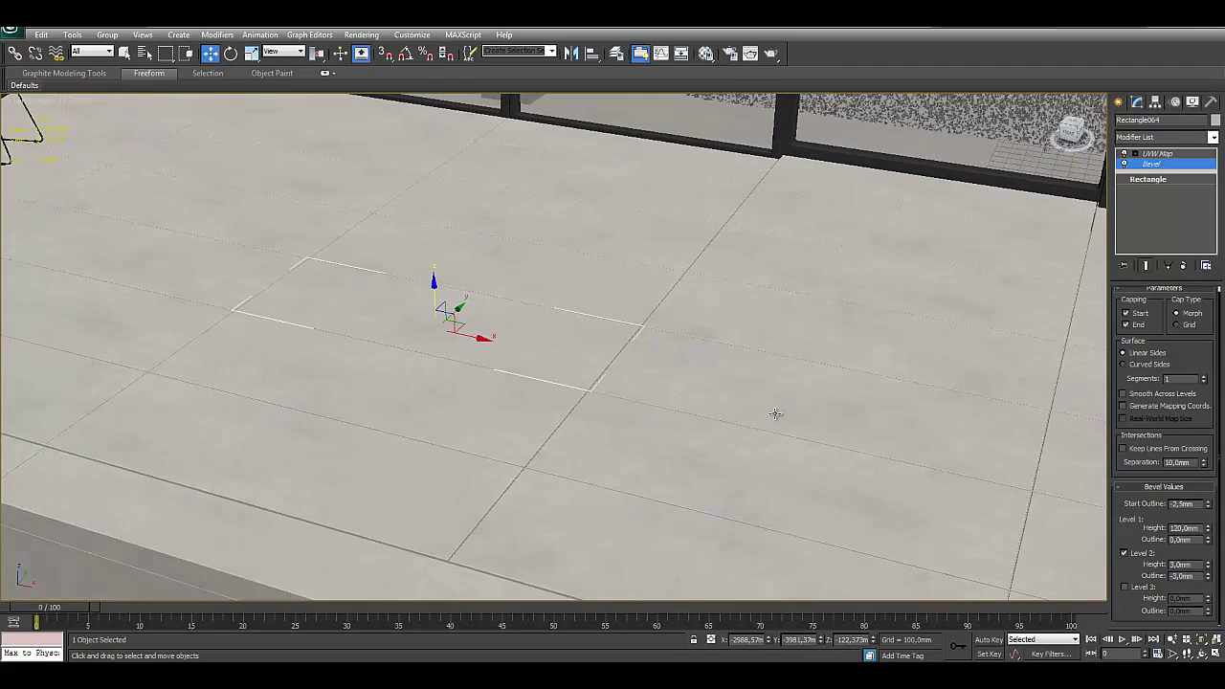
scroll(784, 427, up, 4)
scroll(743, 417, up, 3)
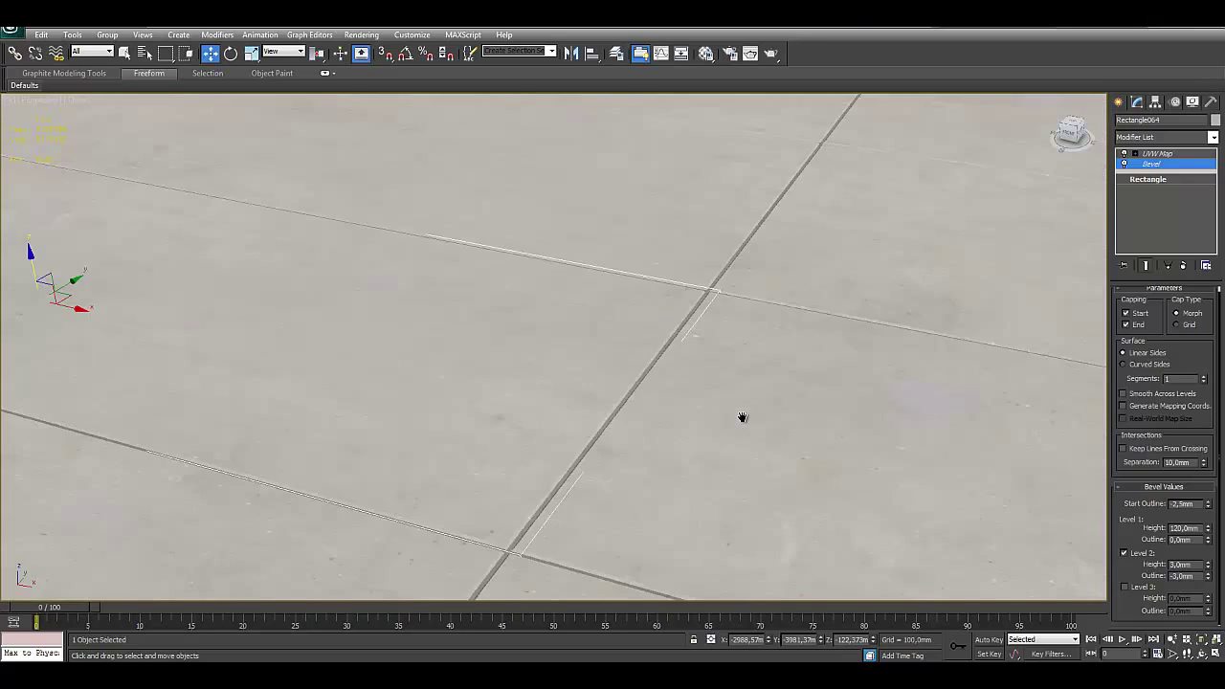
scroll(741, 413, down, 5)
scroll(732, 400, down, 2)
scroll(732, 399, down, 2)
scroll(732, 397, up, 3)
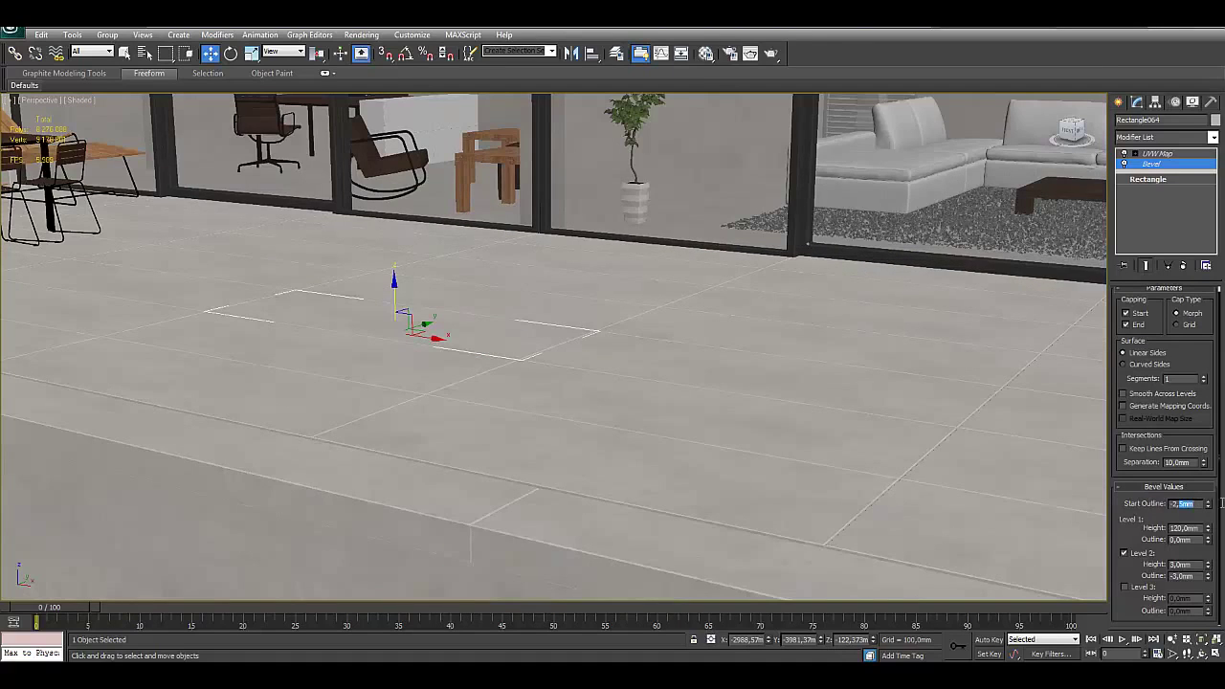
text(-2,)
key(Return)
mouse_move(758, 313)
middle_down()
mouse_move(495, 461)
mouse_move(599, 434)
mouse_move(558, 510)
mouse_move(528, 511)
mouse_move(708, 398)
middle_up()
click(558, 510)
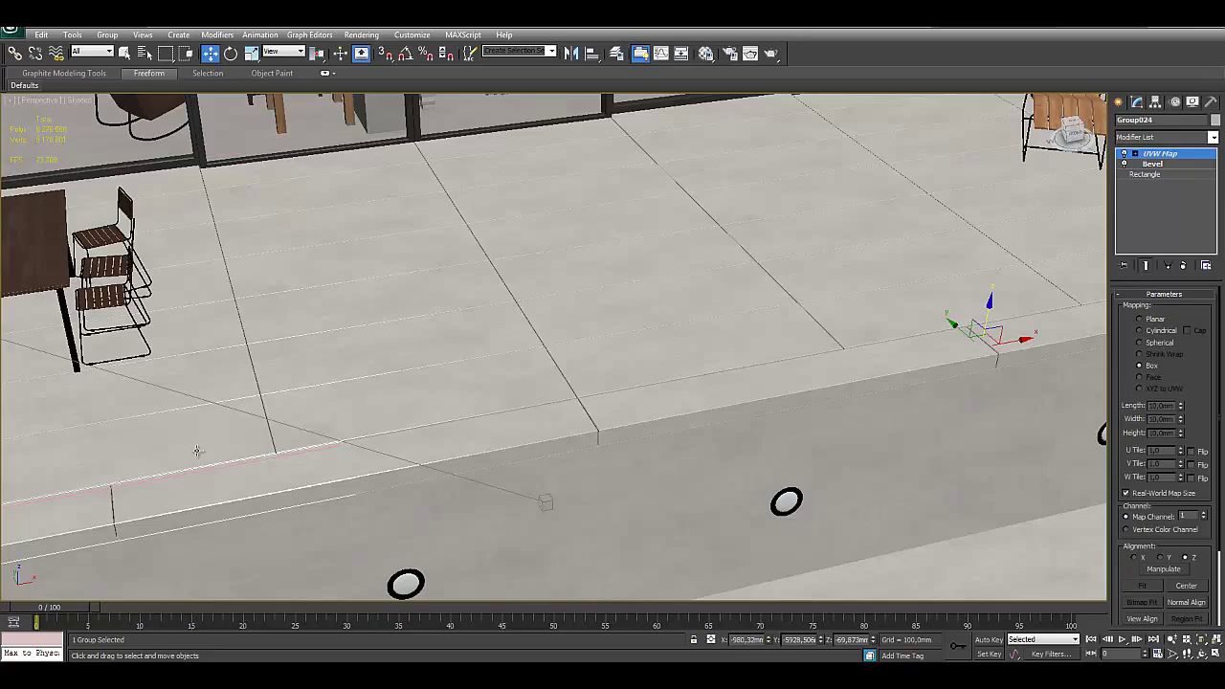
scroll(450, 437, down, 3)
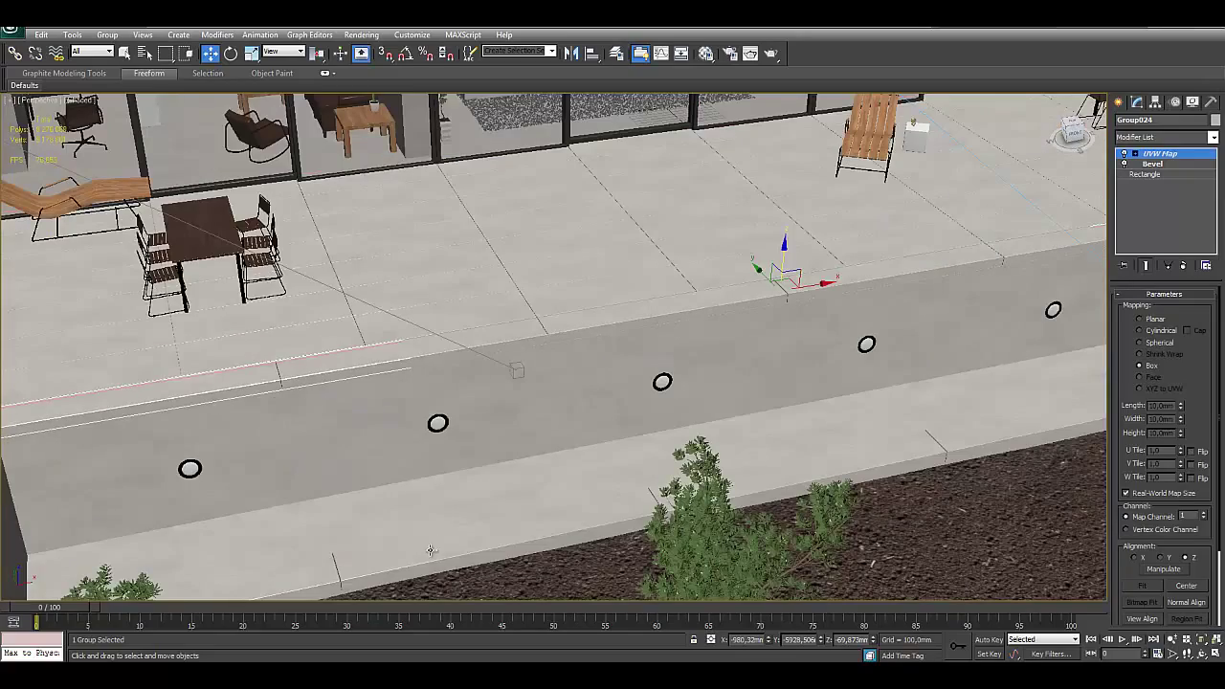
middle_drag(359, 516, 438, 476)
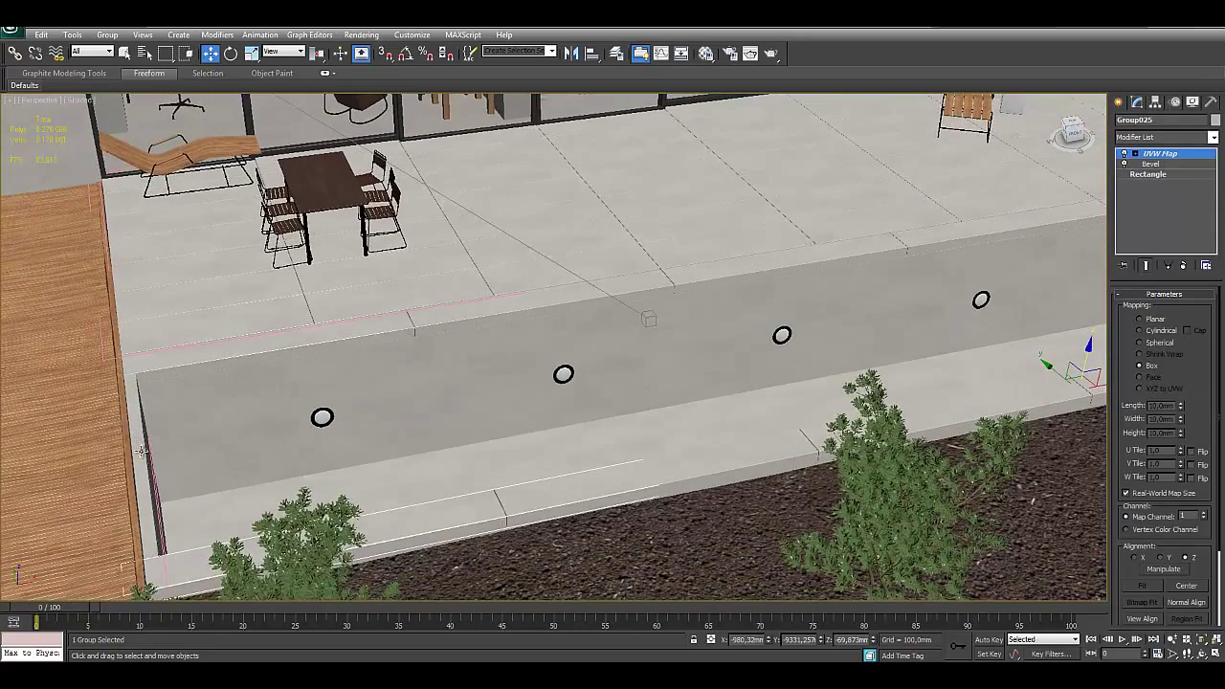
click(142, 456)
mouse_move(141, 456)
alt+middle_down()
mouse_move(647, 388)
mouse_move(901, 419)
alt+middle_up()
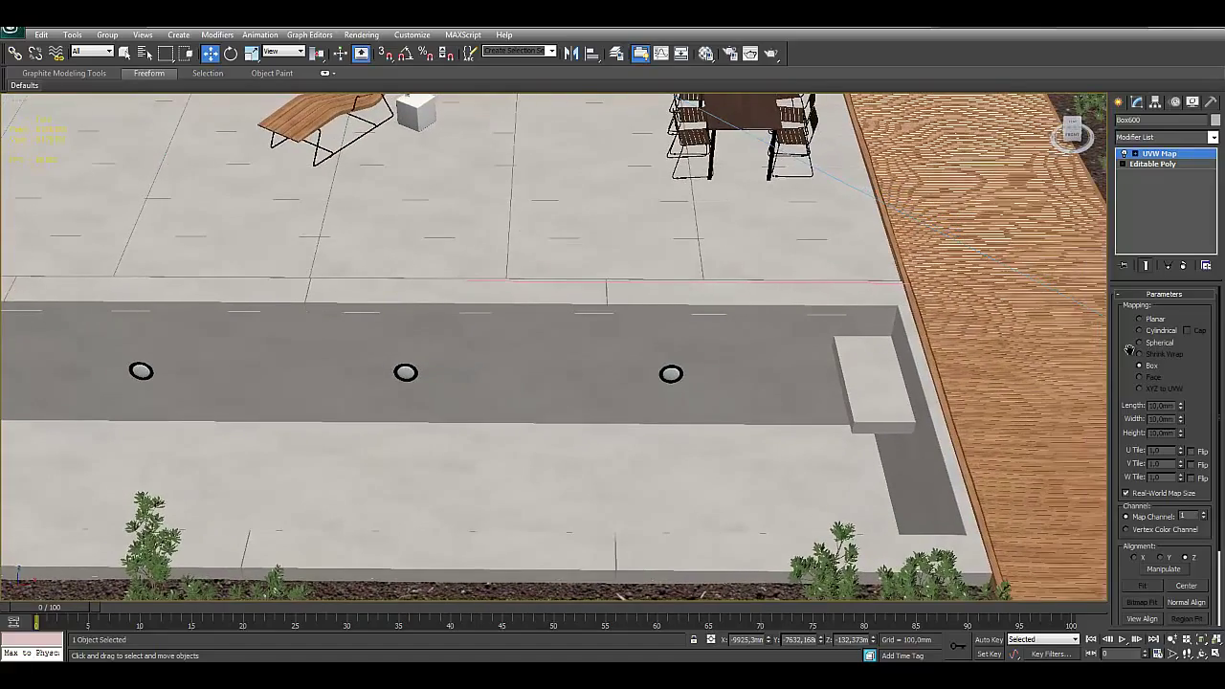
click(880, 417)
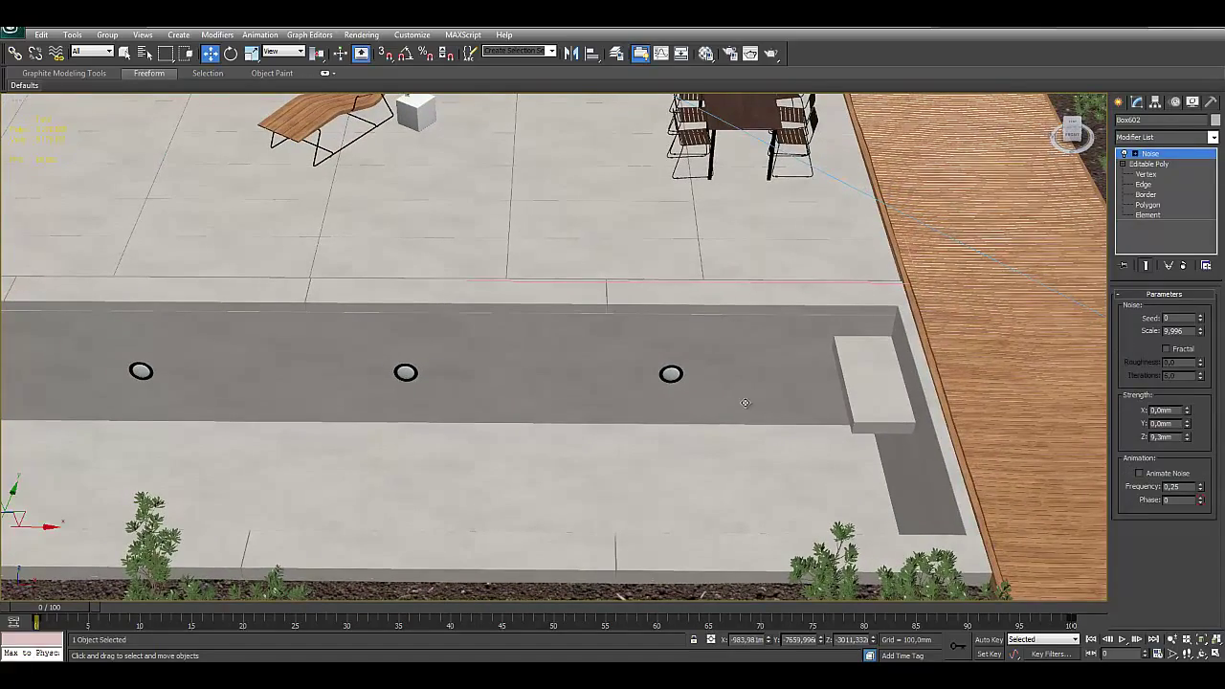
middle_drag(628, 331, 850, 350)
scroll(851, 350, up, 5)
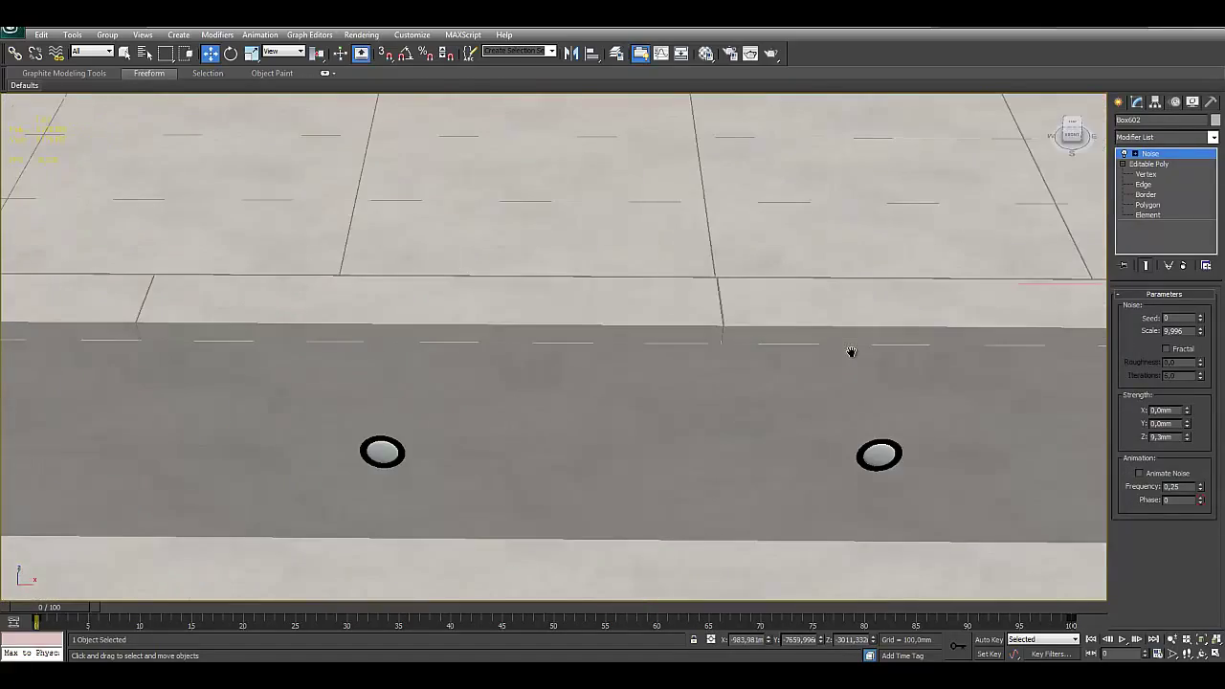
middle_drag(501, 460, 873, 393)
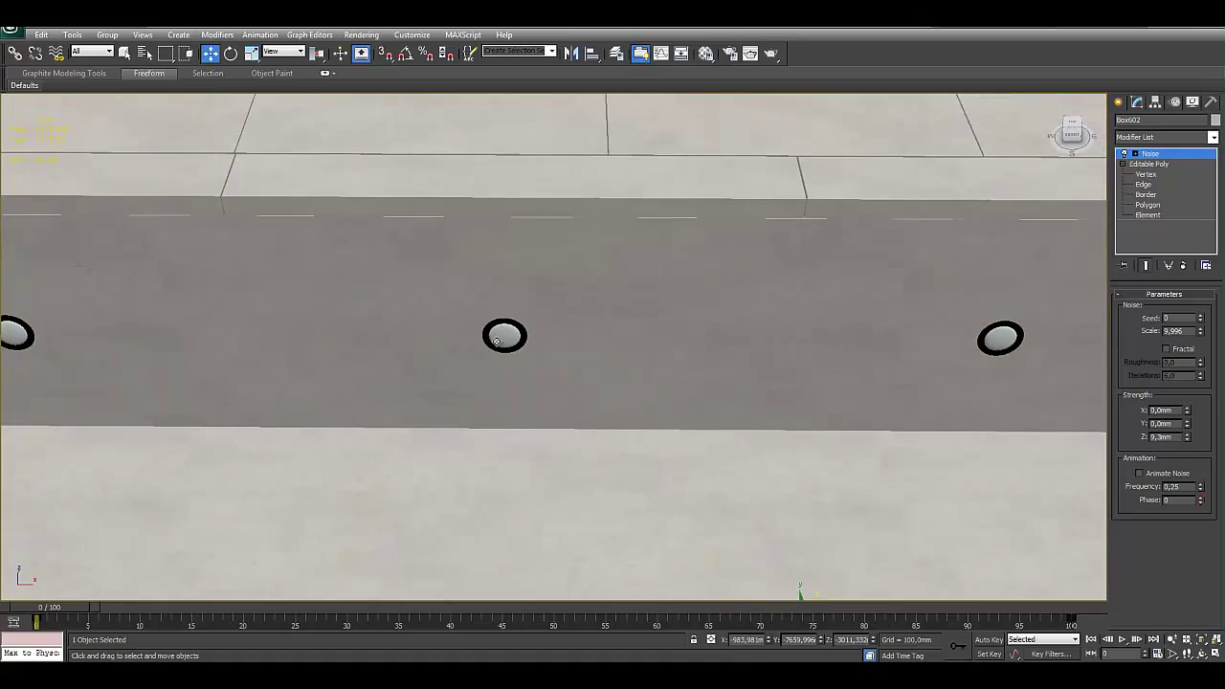
key(F4)
middle_drag(506, 334, 587, 326)
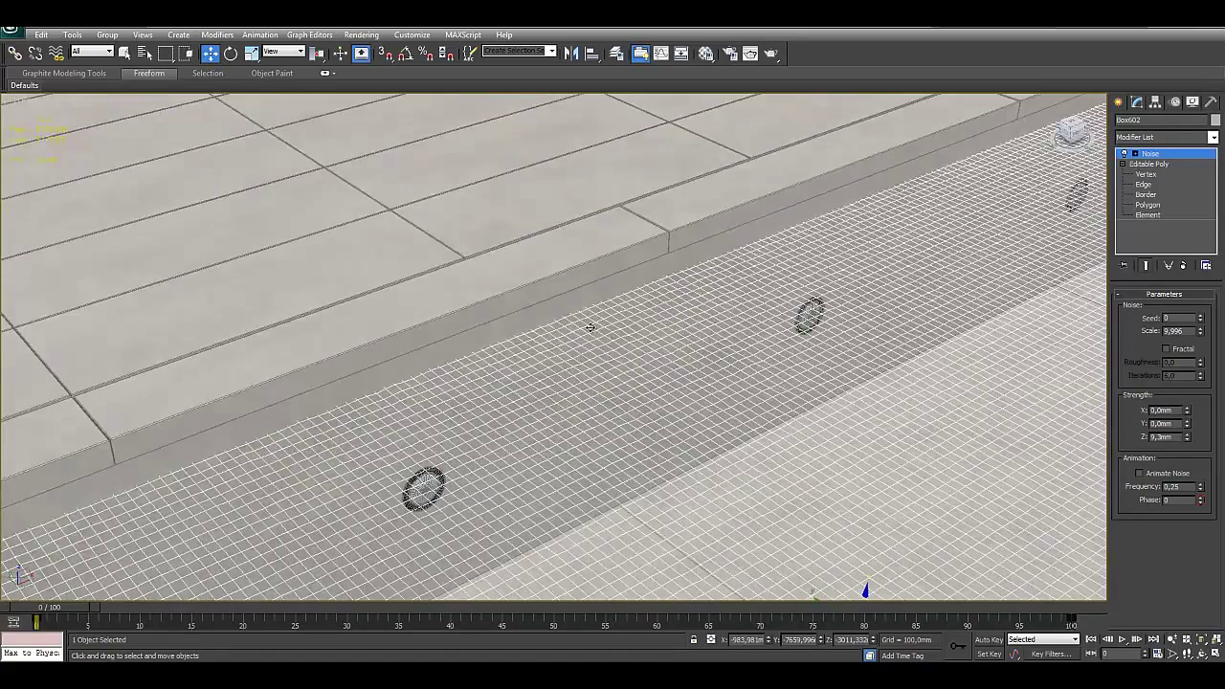
scroll(747, 355, down, 3)
scroll(755, 355, down, 2)
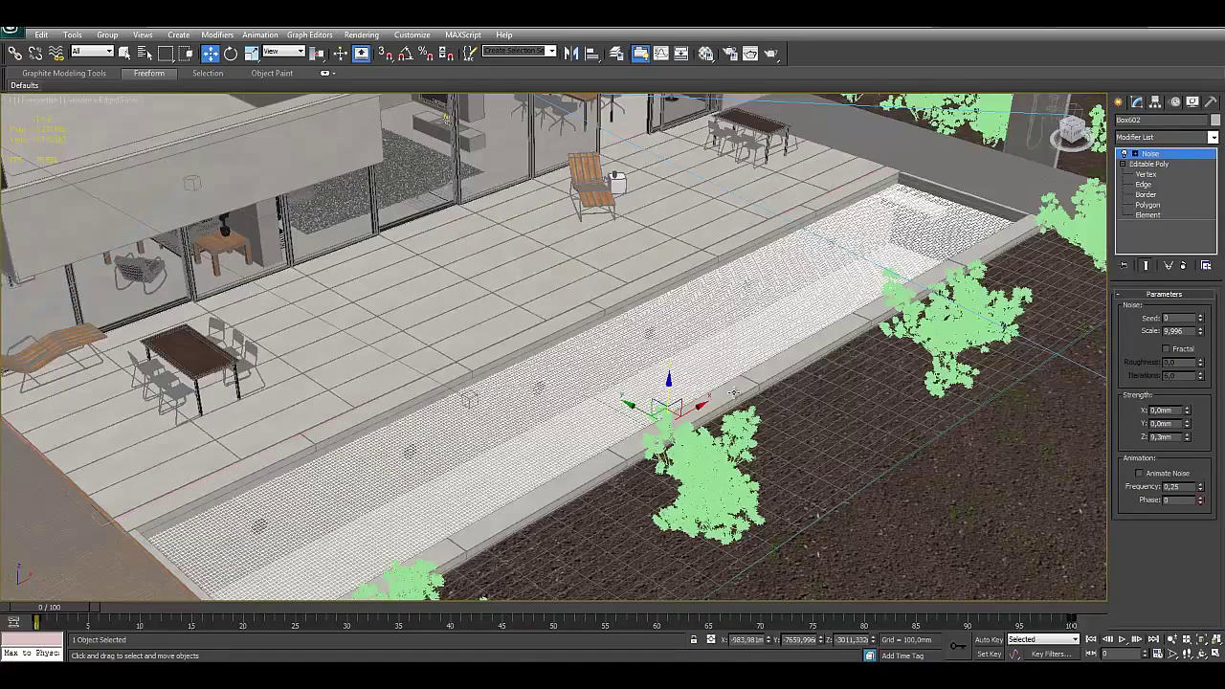
mouse_move(681, 315)
mouse_down()
mouse_move(677, 176)
mouse_move(626, 303)
mouse_up()
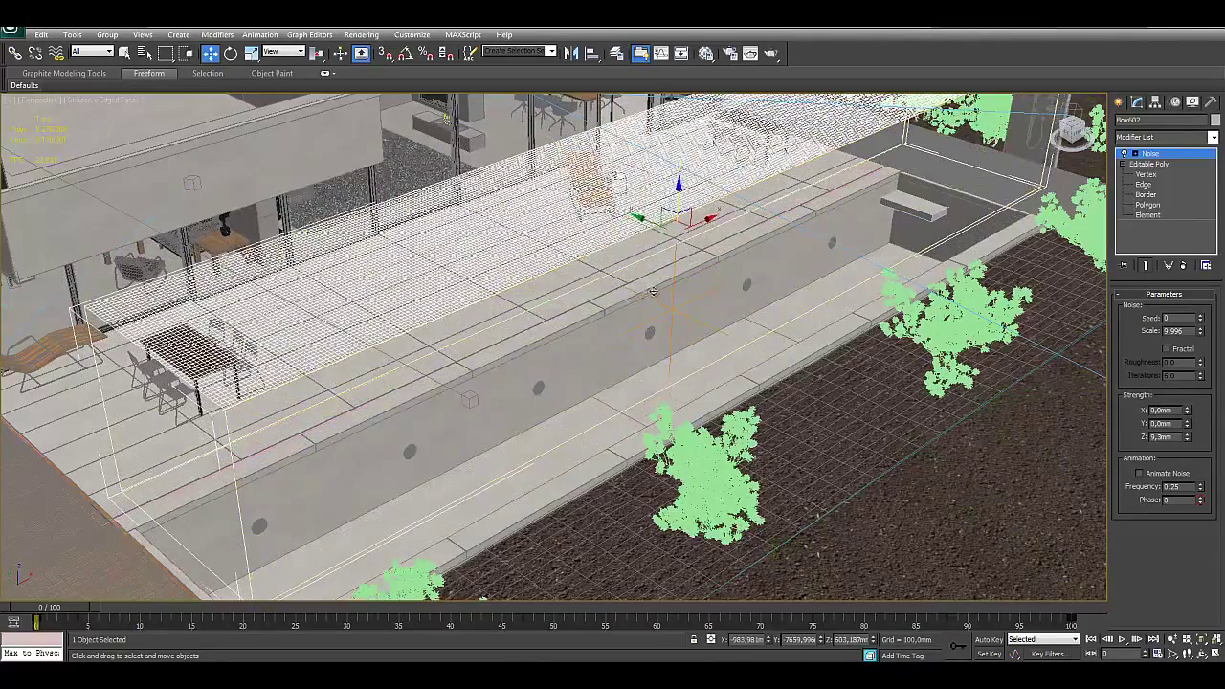
key(shift+z)
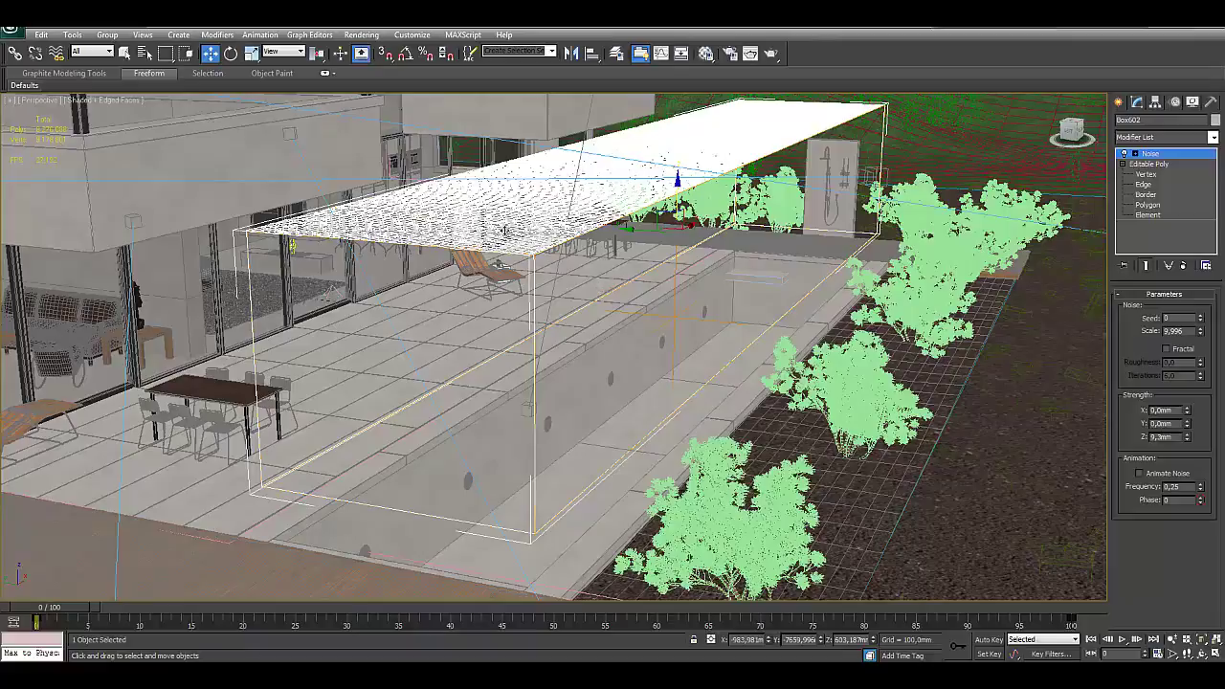
key(shift+z)
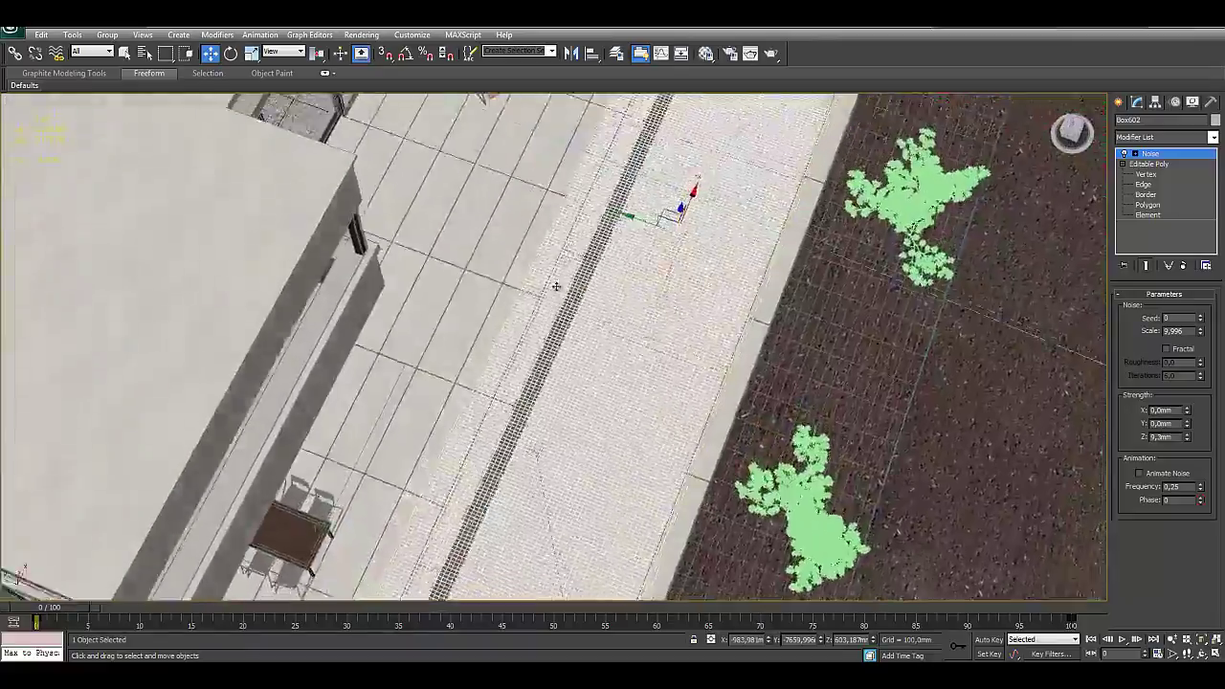
key(shift+z)
key(shift+z)
key(shift+z)
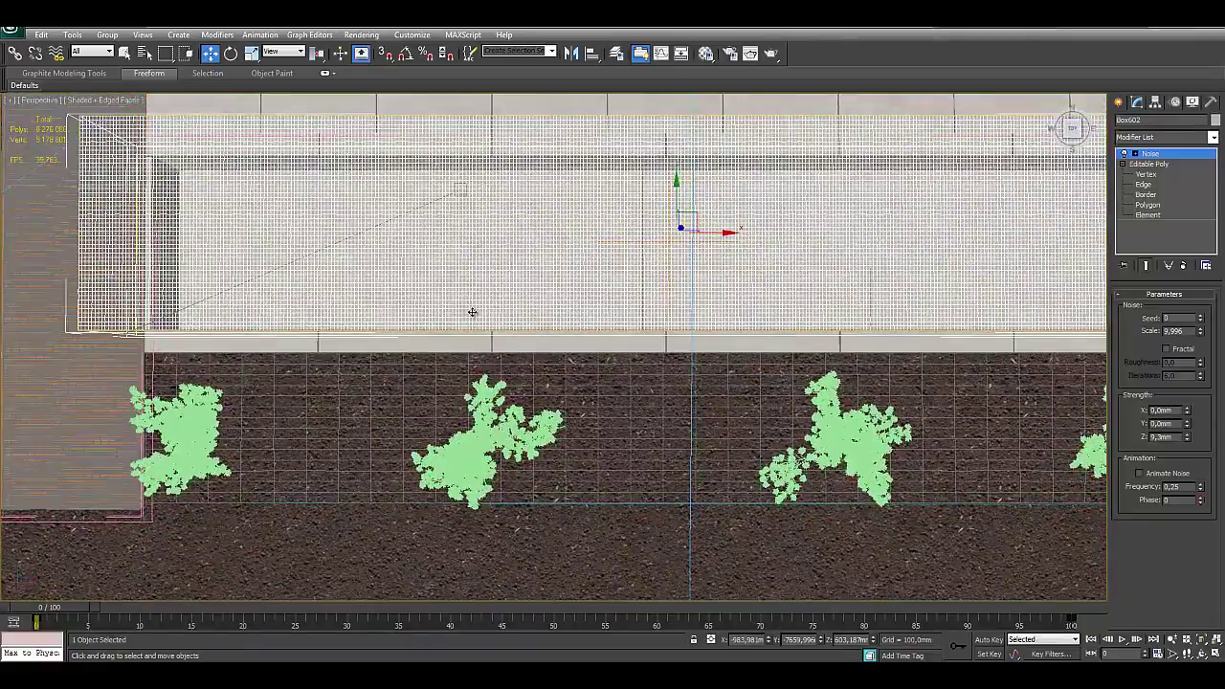
key(shift+z)
key(shift+z)
key(shift+z)
key(shift+z)
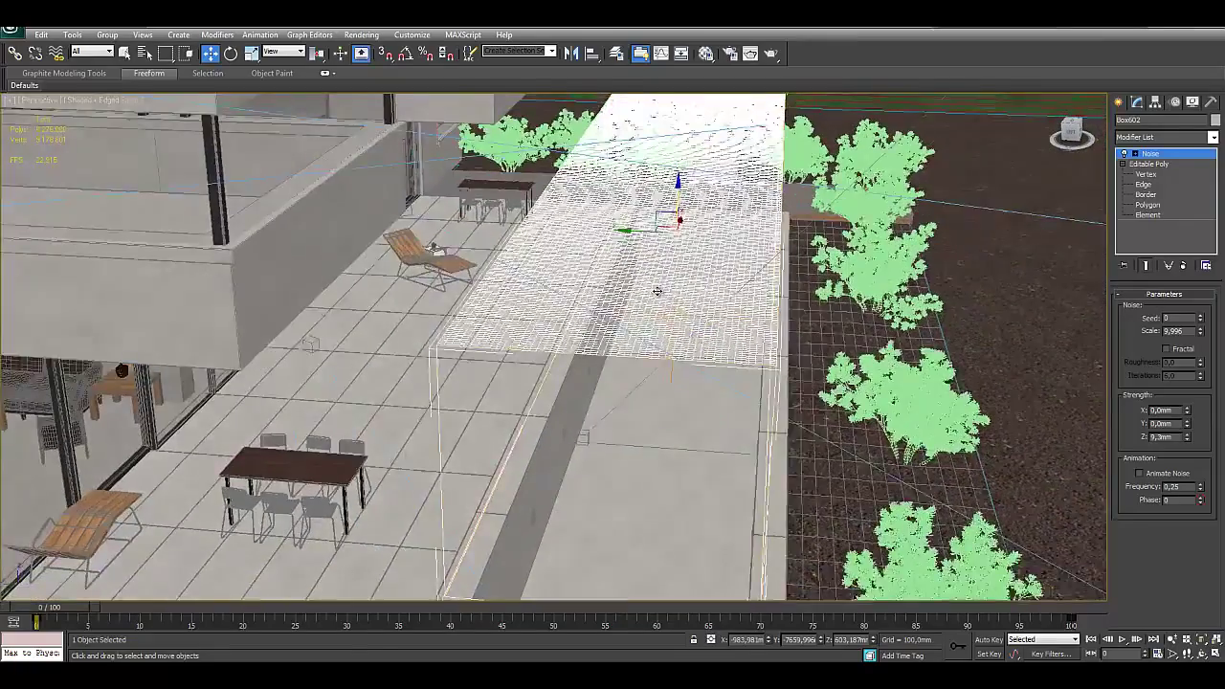
alt+middle_drag(654, 298, 681, 306)
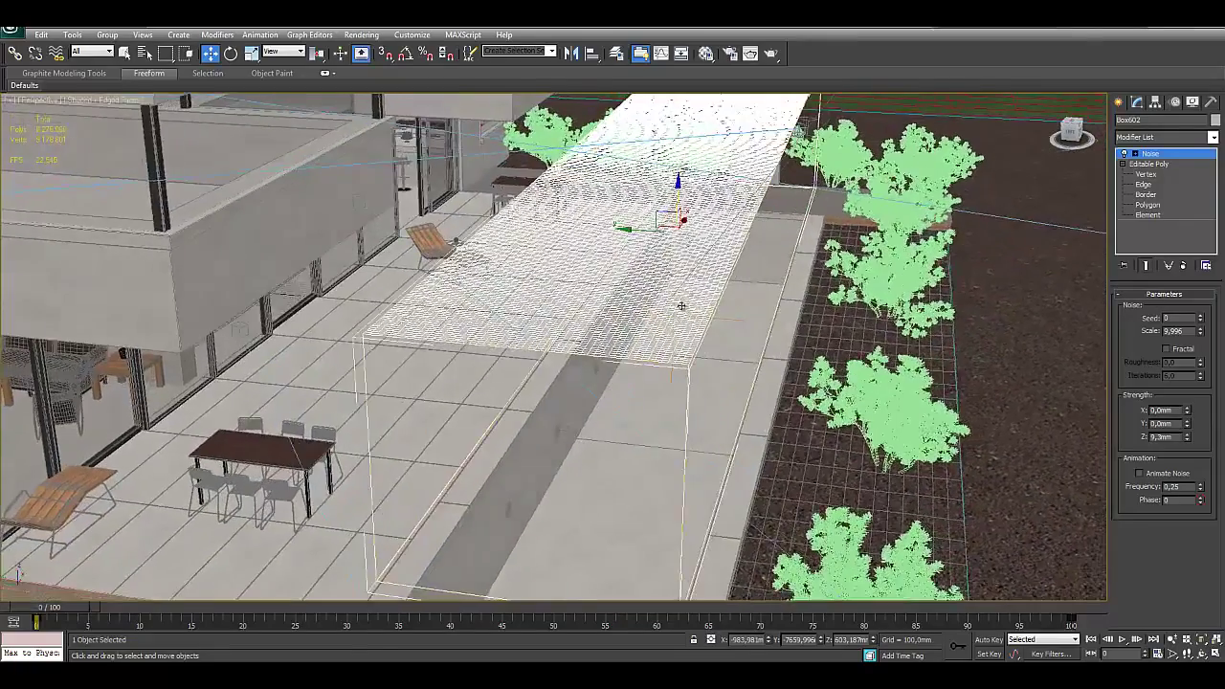
key(shift+z)
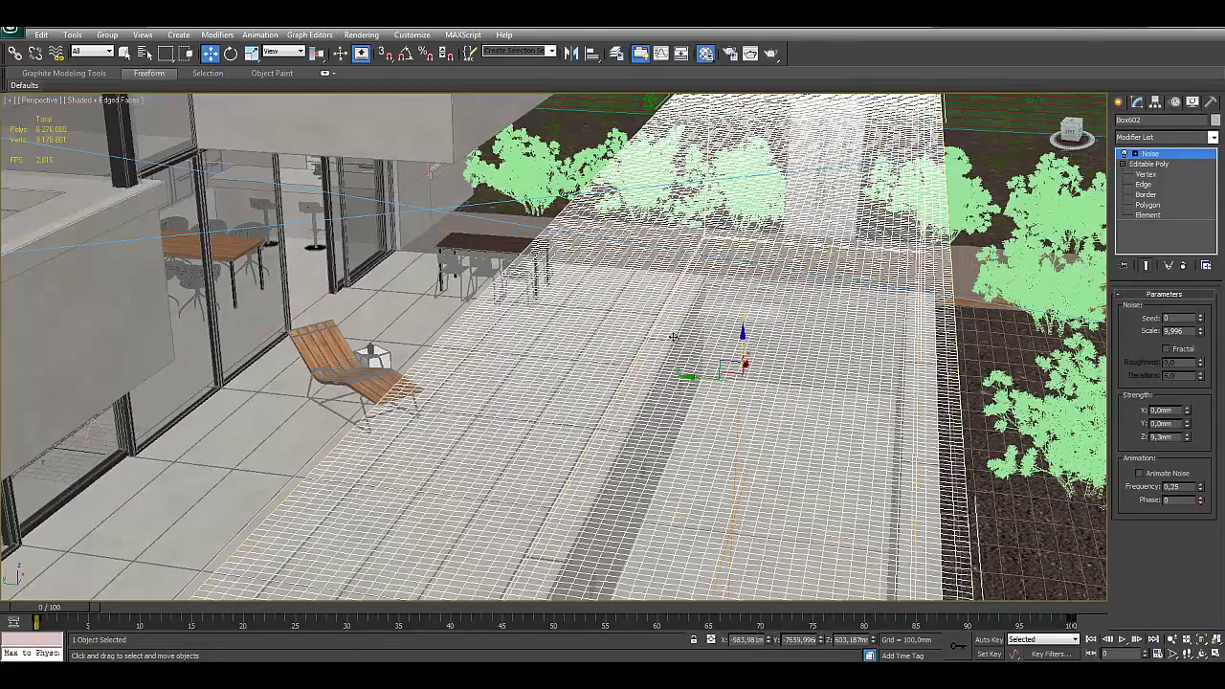
Step: Apply the 05 - Default material to the pool box from the Material Editor
key(m)
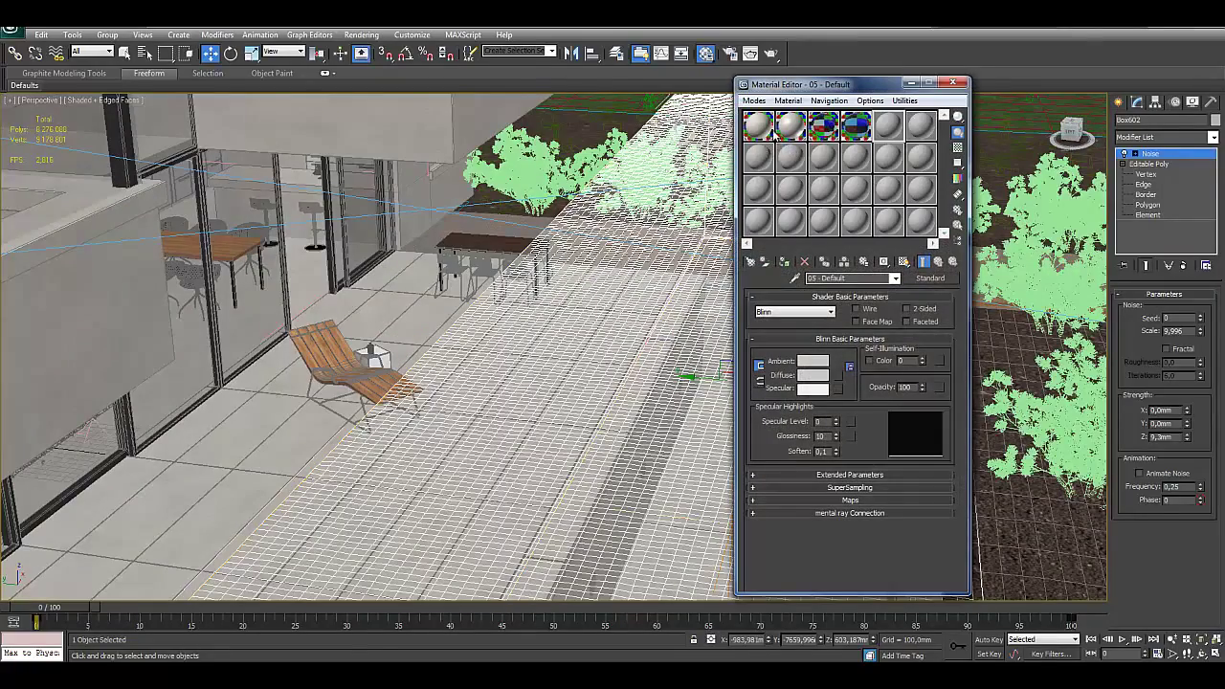
drag(880, 146, 624, 373)
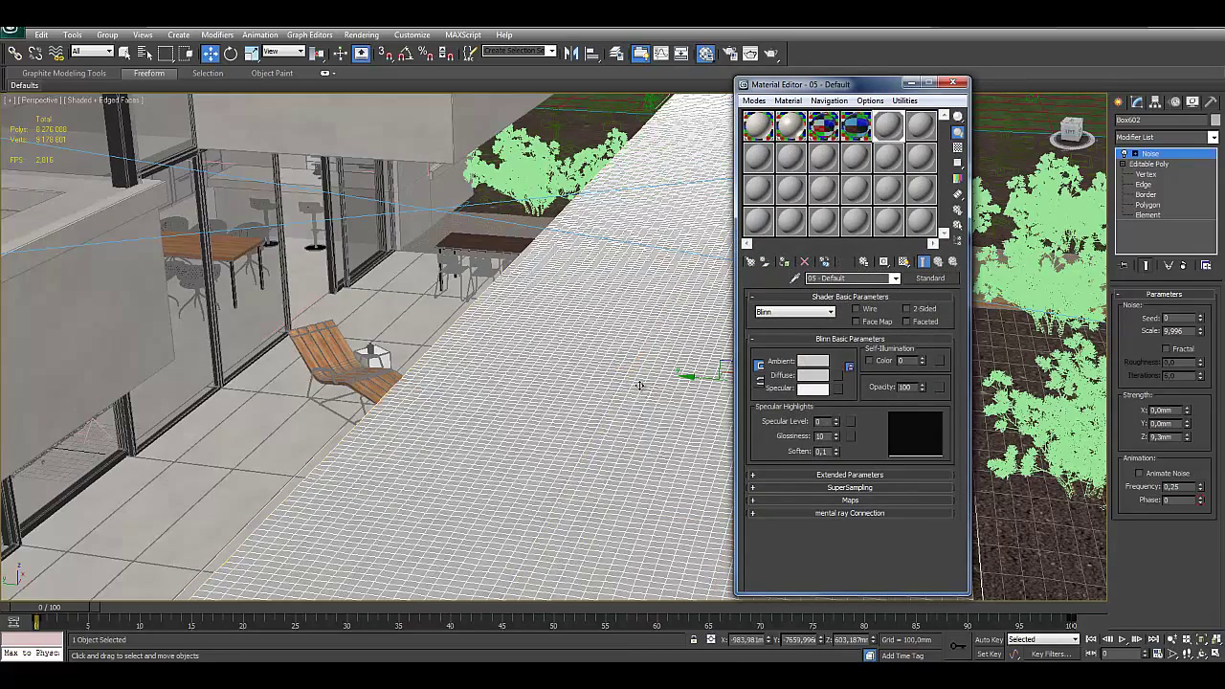
click(953, 85)
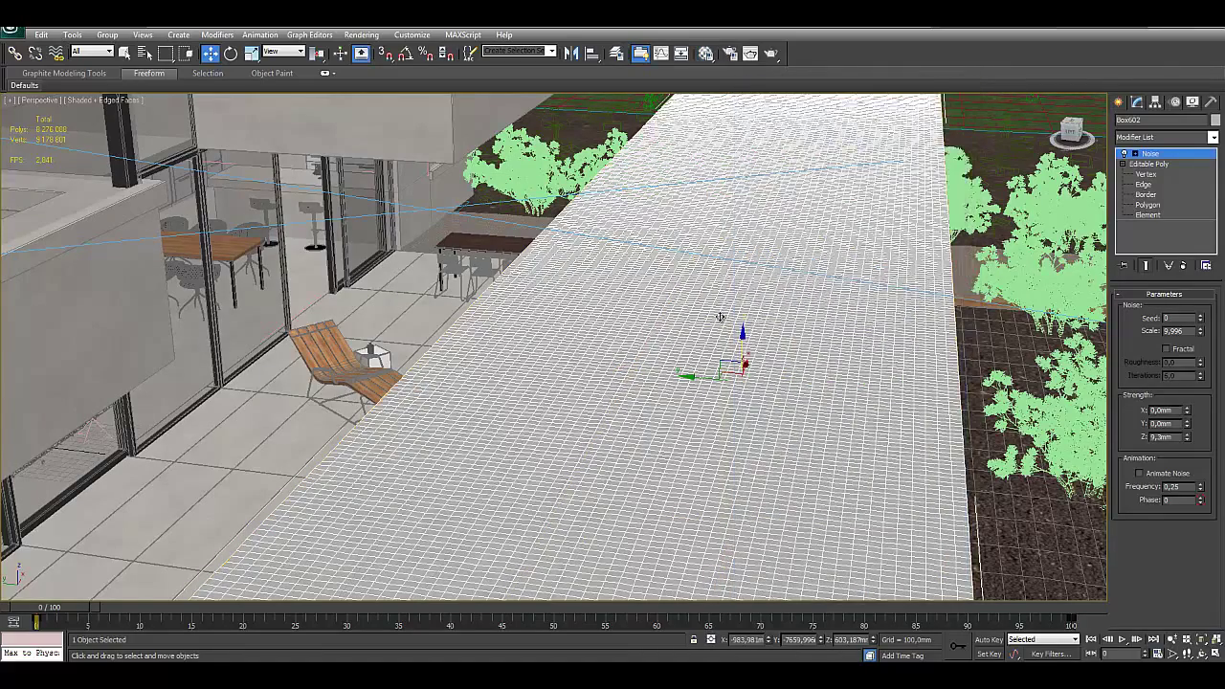
Step: View the pool box shaded without edges, orbiting it and toggling see-through on and off
key(F4)
alt+middle_drag(720, 317, 404, 398)
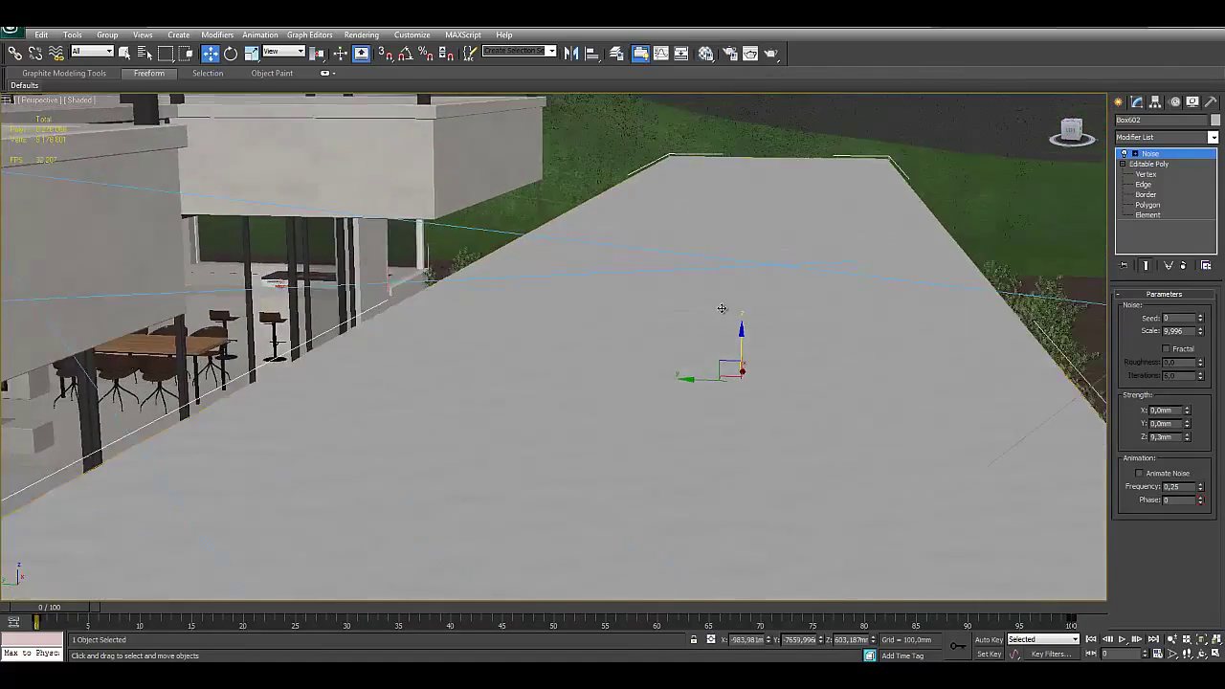
mouse_move(869, 259)
alt+middle_down()
mouse_move(796, 309)
mouse_move(769, 373)
mouse_move(873, 226)
alt+middle_up()
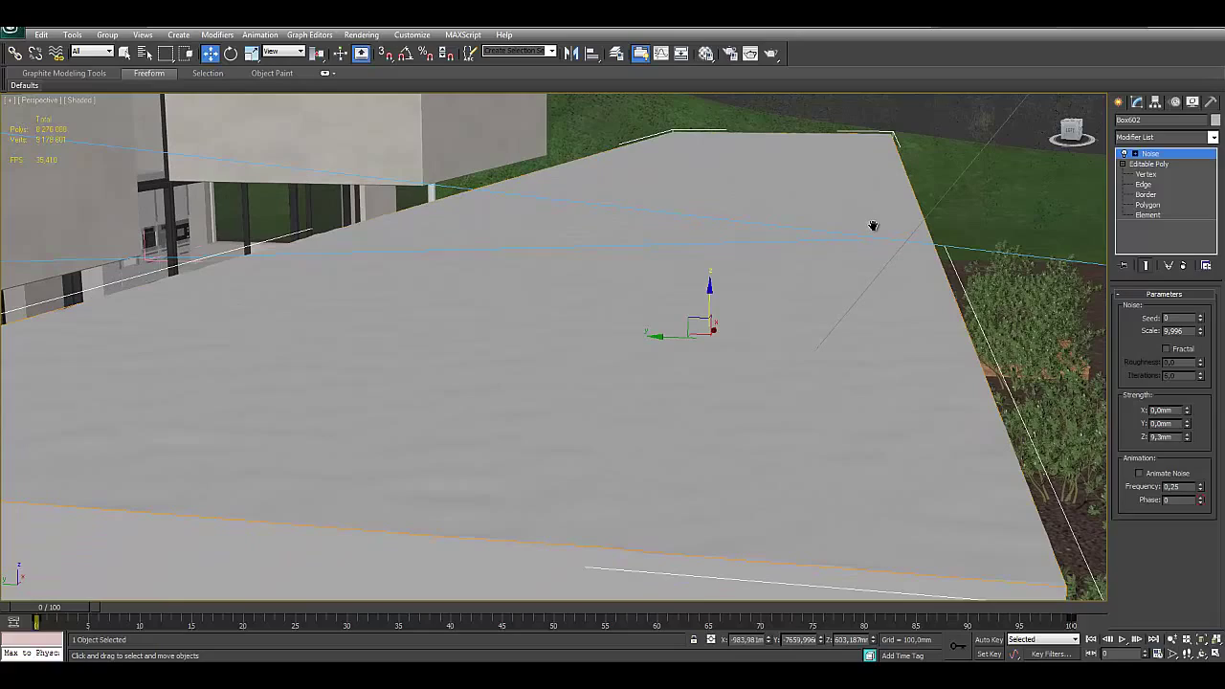
alt+middle_drag(873, 226, 839, 294)
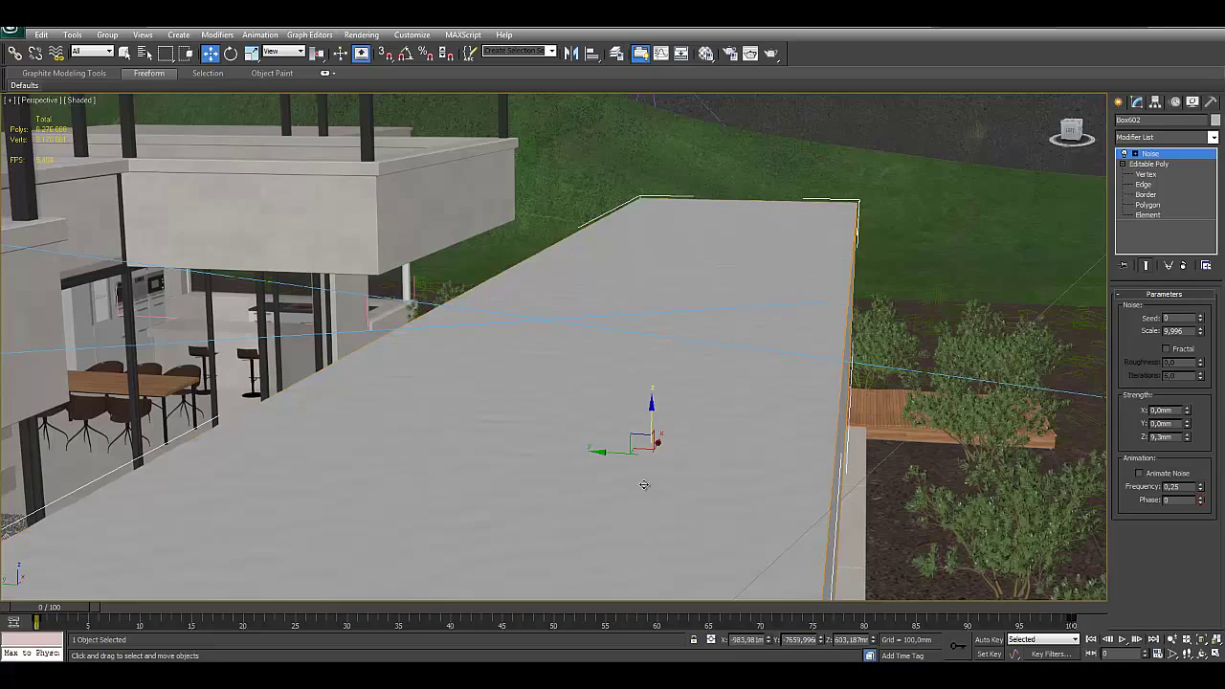
alt+middle_drag(643, 484, 675, 422)
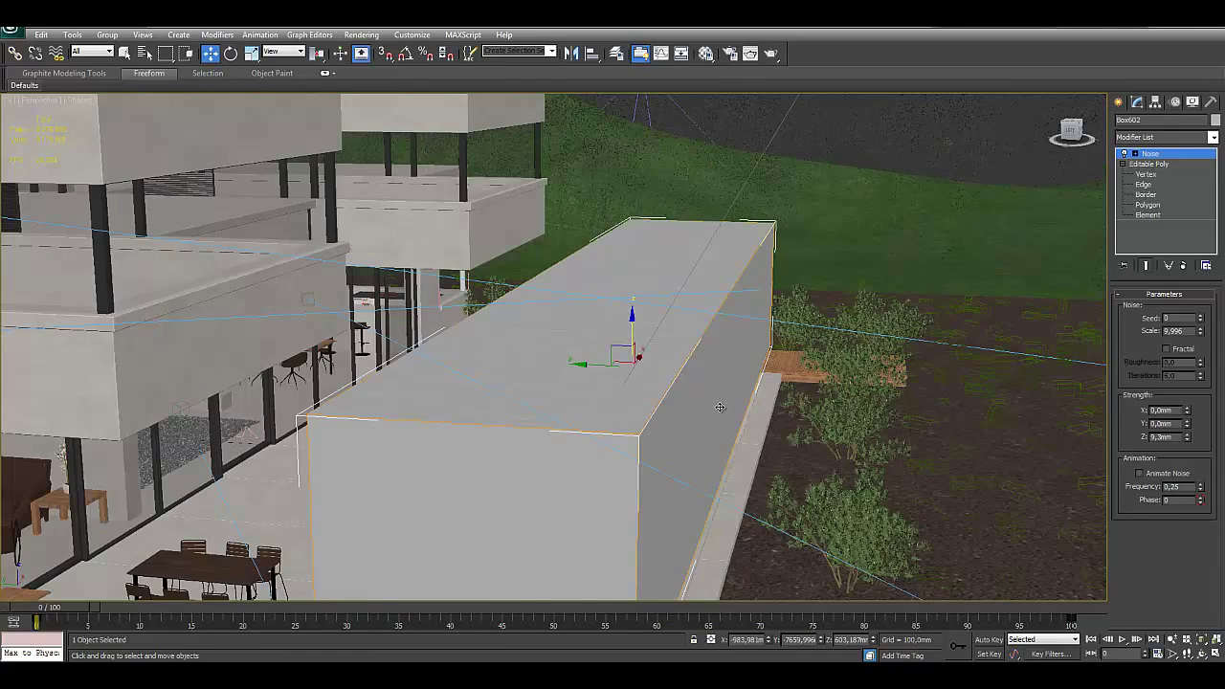
key(alt+x)
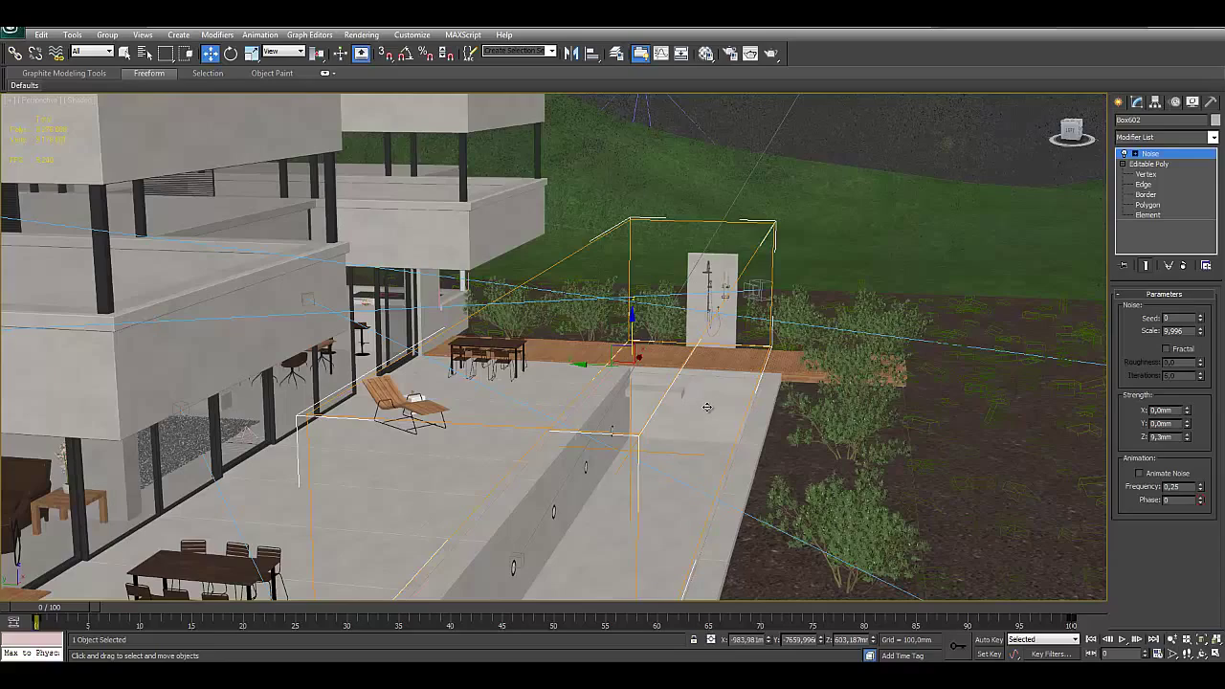
key(alt+x)
mouse_move(715, 398)
alt+middle_down()
mouse_move(686, 396)
mouse_move(760, 396)
alt+middle_up()
Step: Check the pool box in four views, the VRayPhysicalCamera001 view and a maximized Top view
key(alt+w)
key(c)
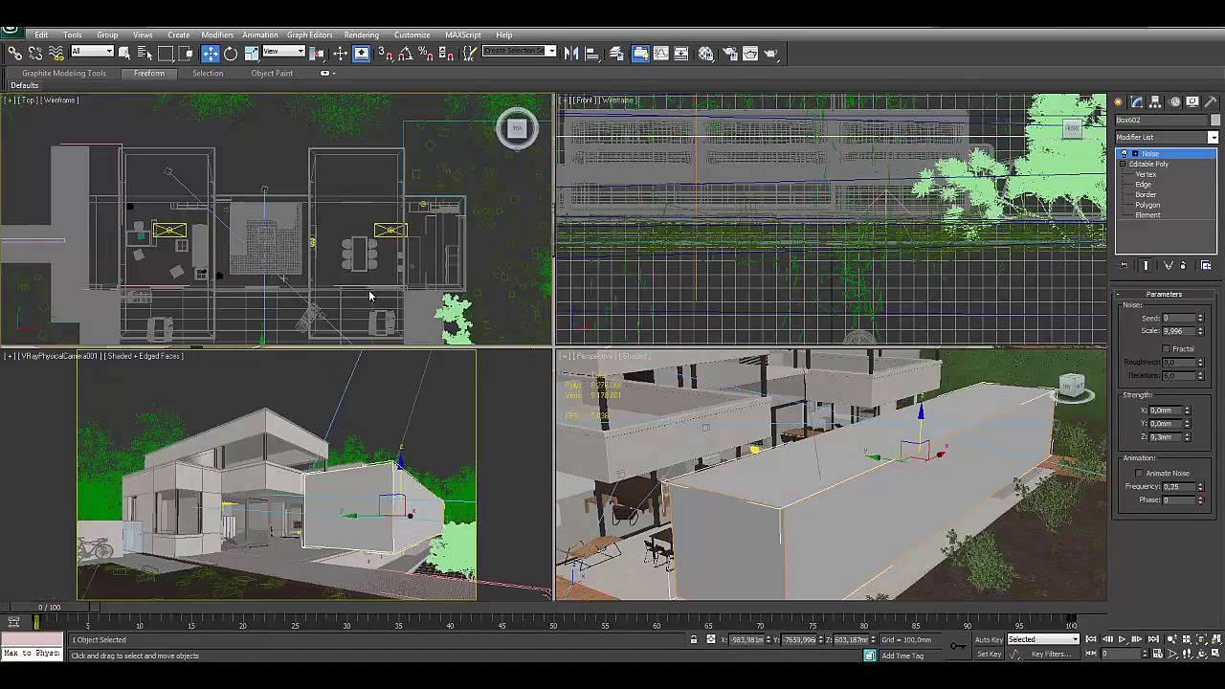
key(alt+w)
key(z)
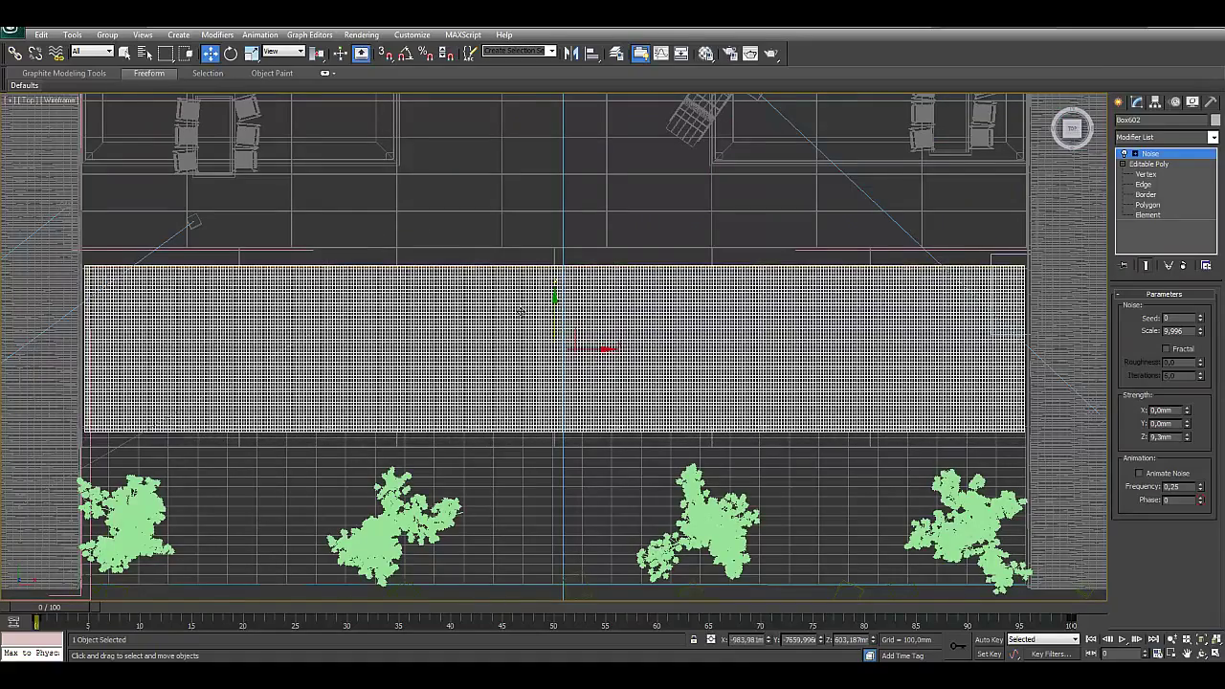
middle_drag(87, 259, 397, 280)
scroll(382, 316, up, 3)
scroll(370, 341, up, 2)
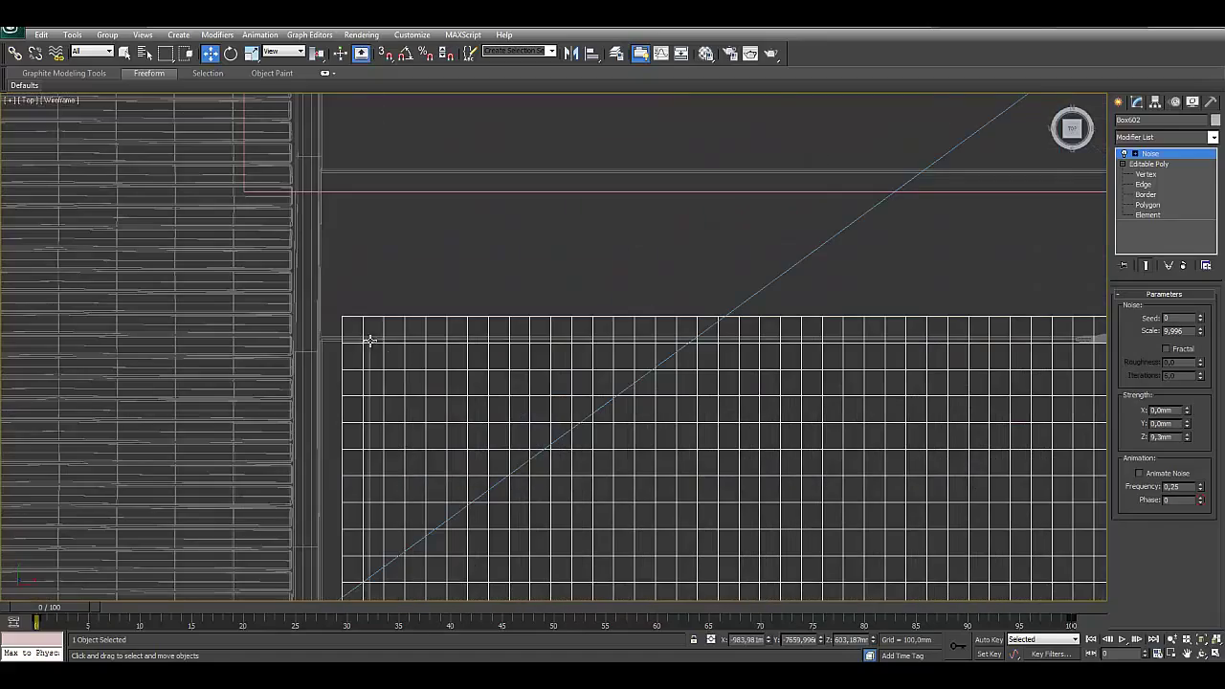
scroll(437, 336, down, 2)
scroll(508, 355, down, 2)
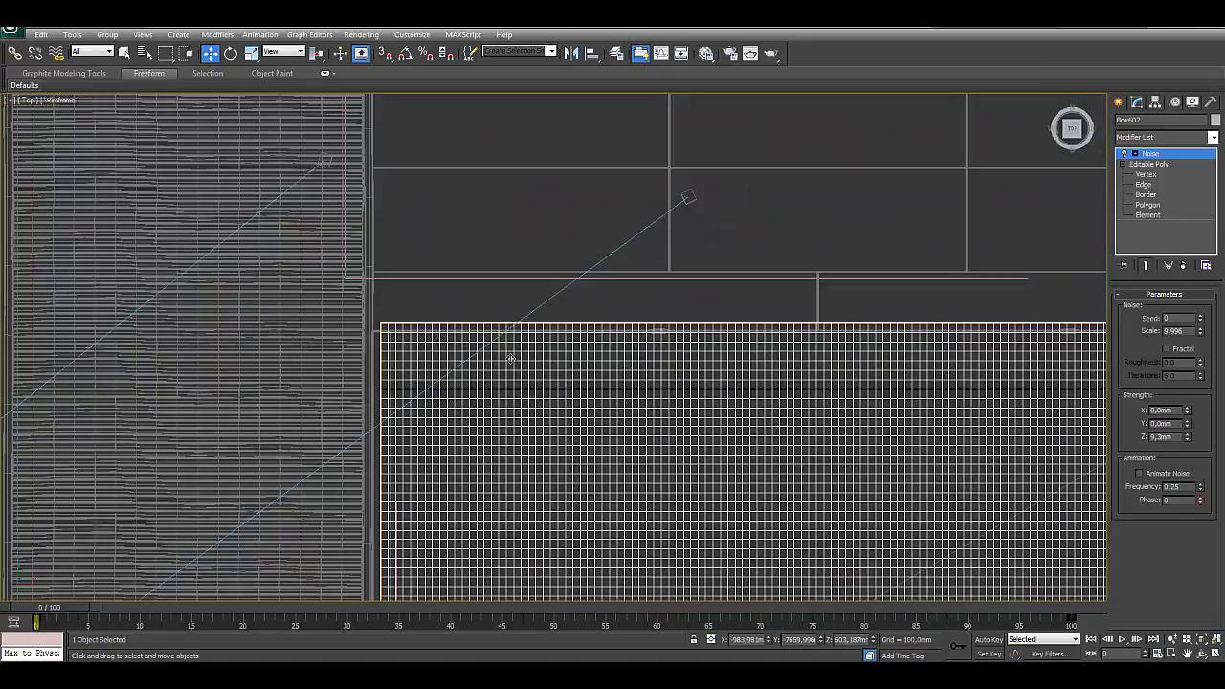
scroll(350, 255, down, 2)
scroll(373, 257, down, 2)
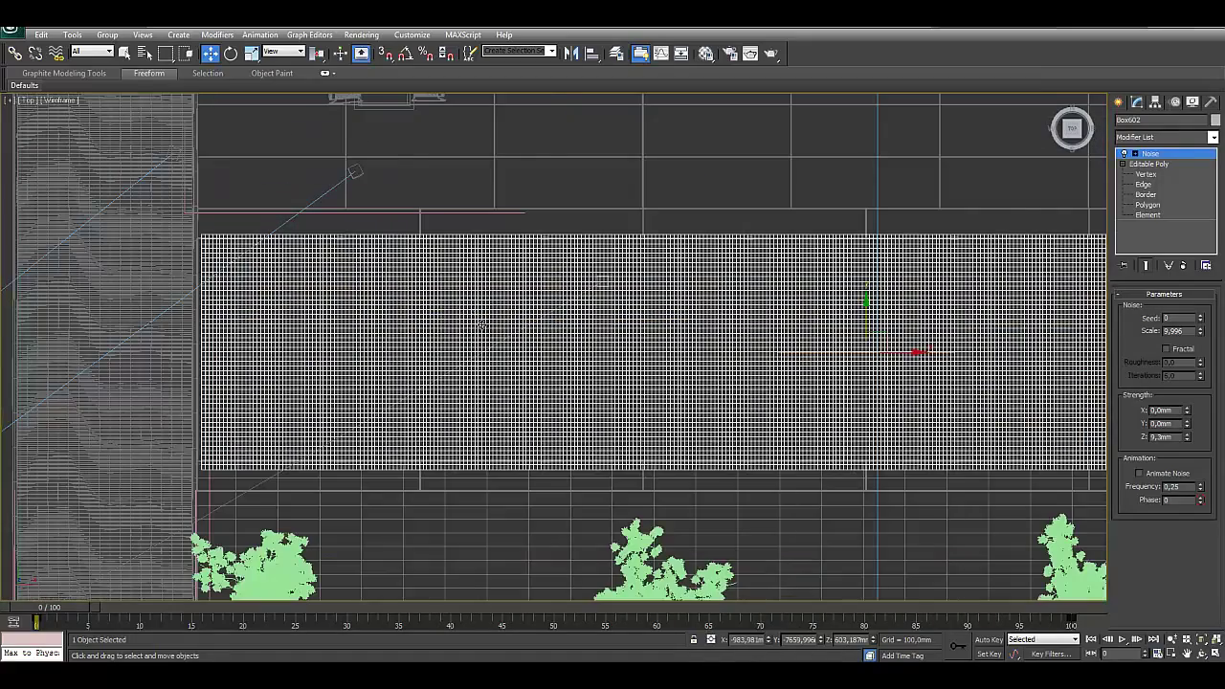
Step: Return to a full Perspective view with Edged Faces to show the pool box's dense grid
key(alt+w)
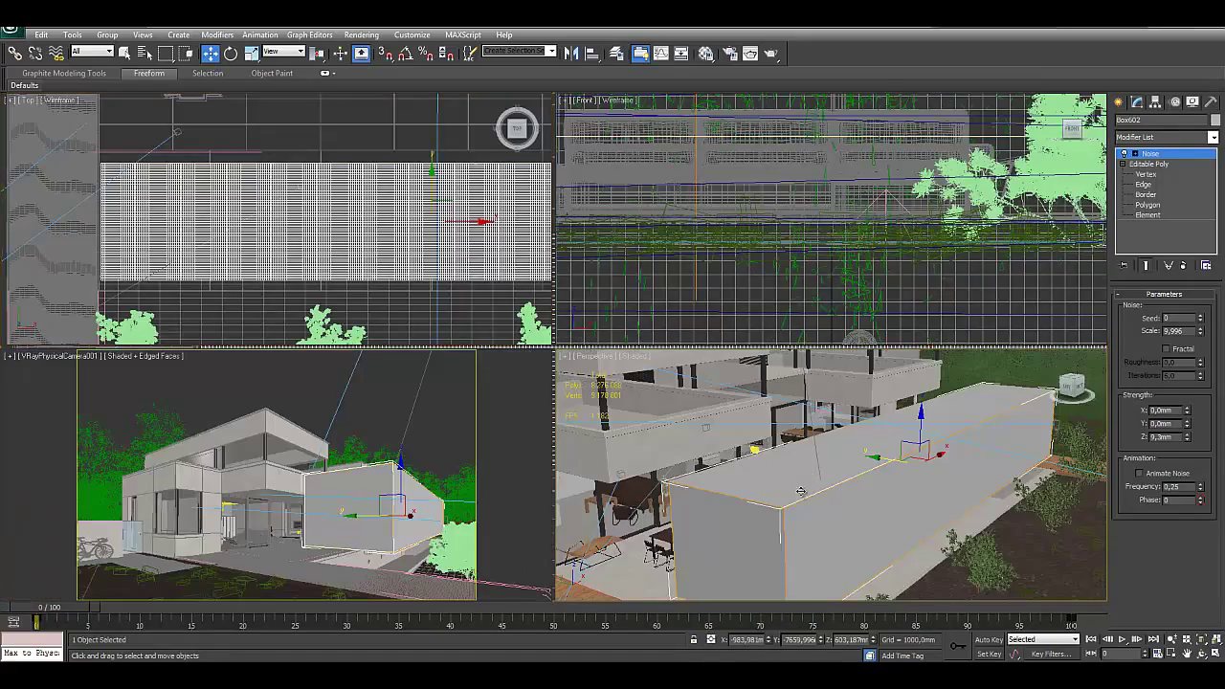
key(alt+w)
scroll(605, 430, up, 2)
scroll(607, 440, up, 3)
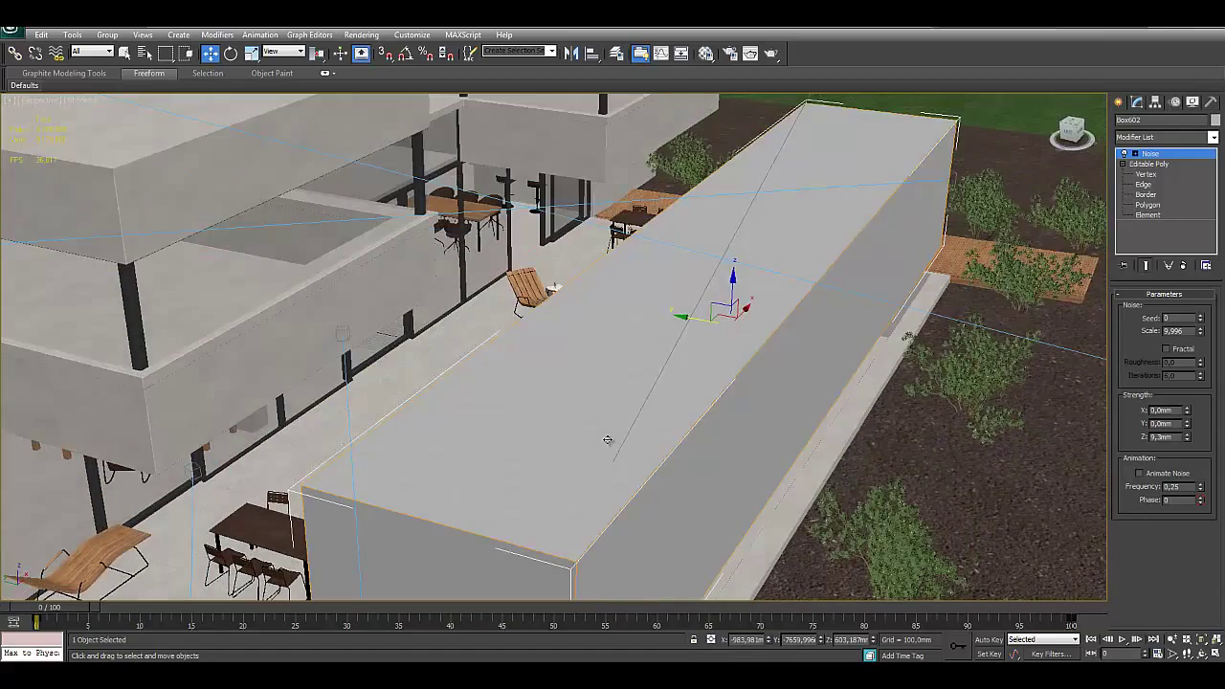
key(F4)
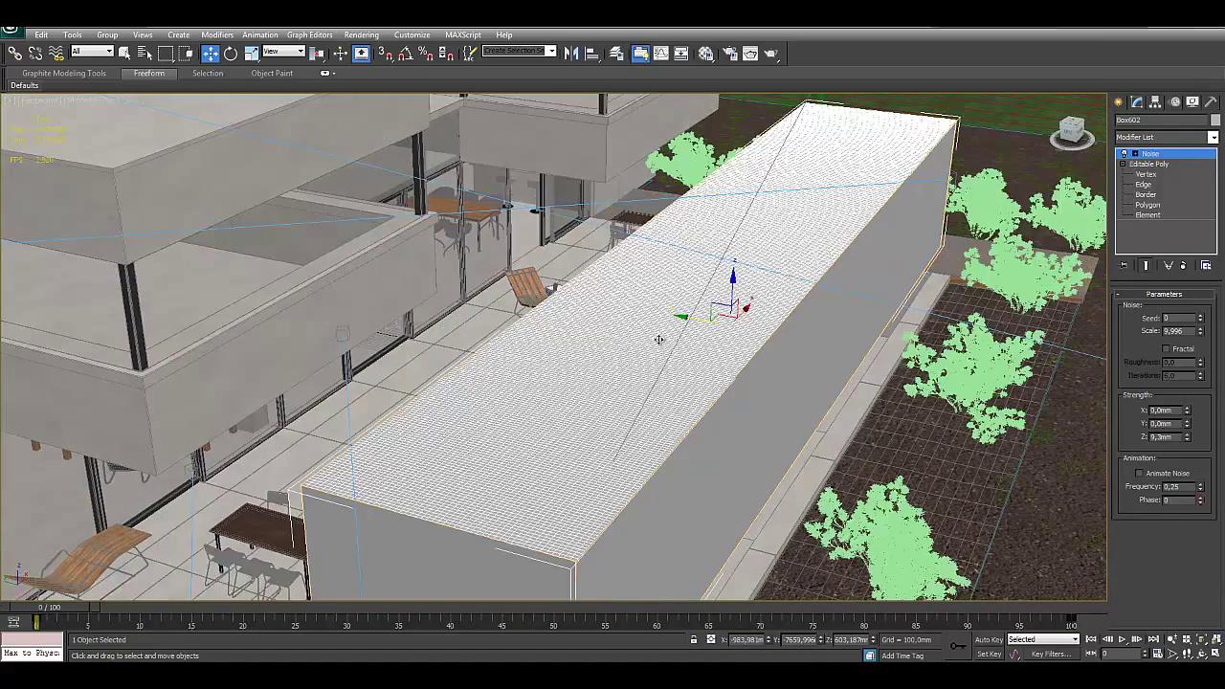
alt+middle_drag(672, 326, 708, 397)
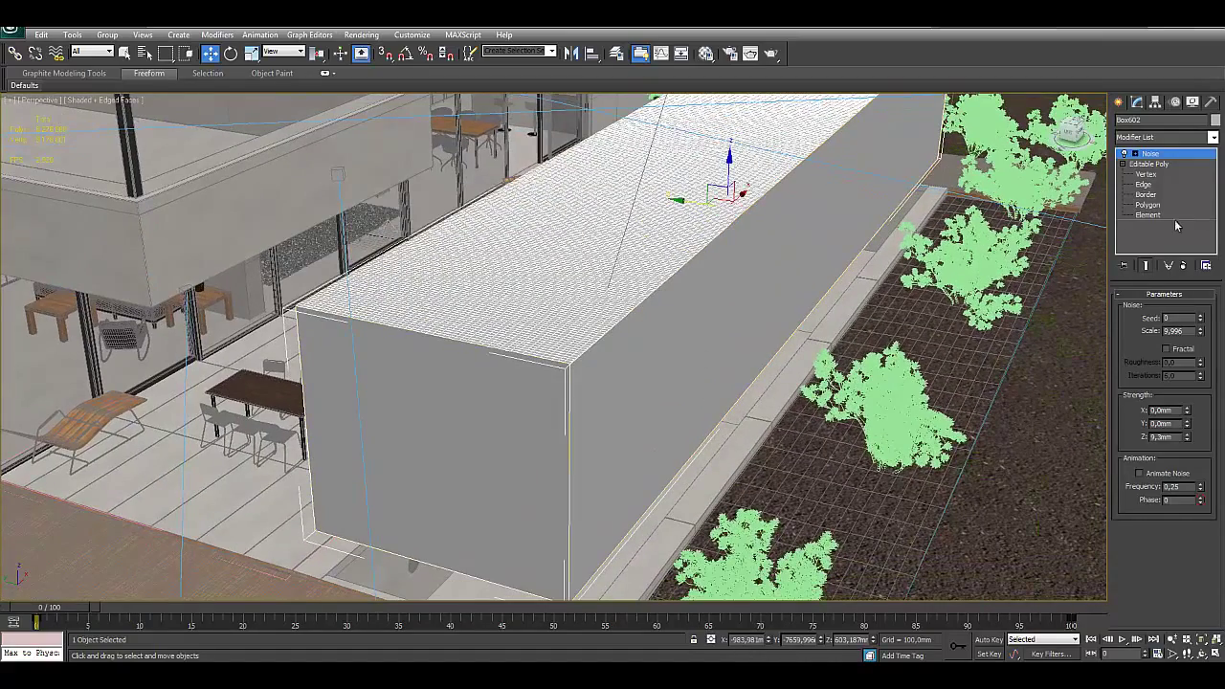
mouse_move(770, 212)
alt+middle_down()
mouse_move(824, 211)
mouse_move(827, 269)
mouse_move(889, 240)
alt+middle_up()
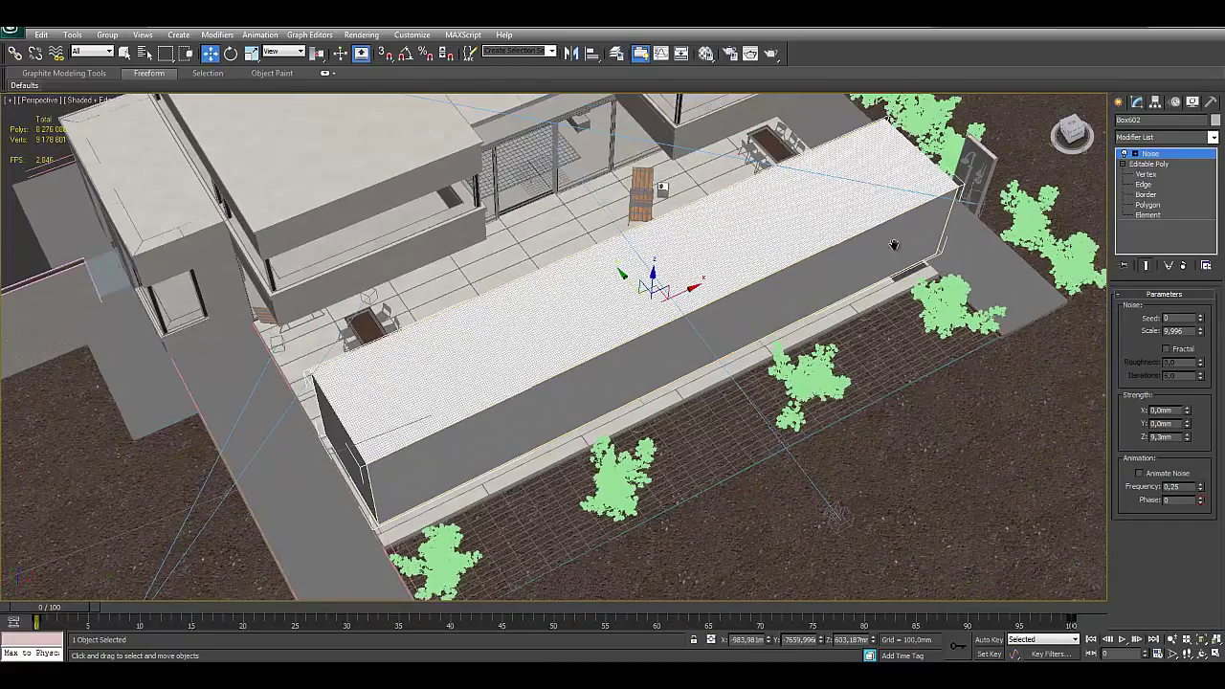
Step: Select the pool box's top and then its front face at polygon level
click(1156, 207)
click(655, 341)
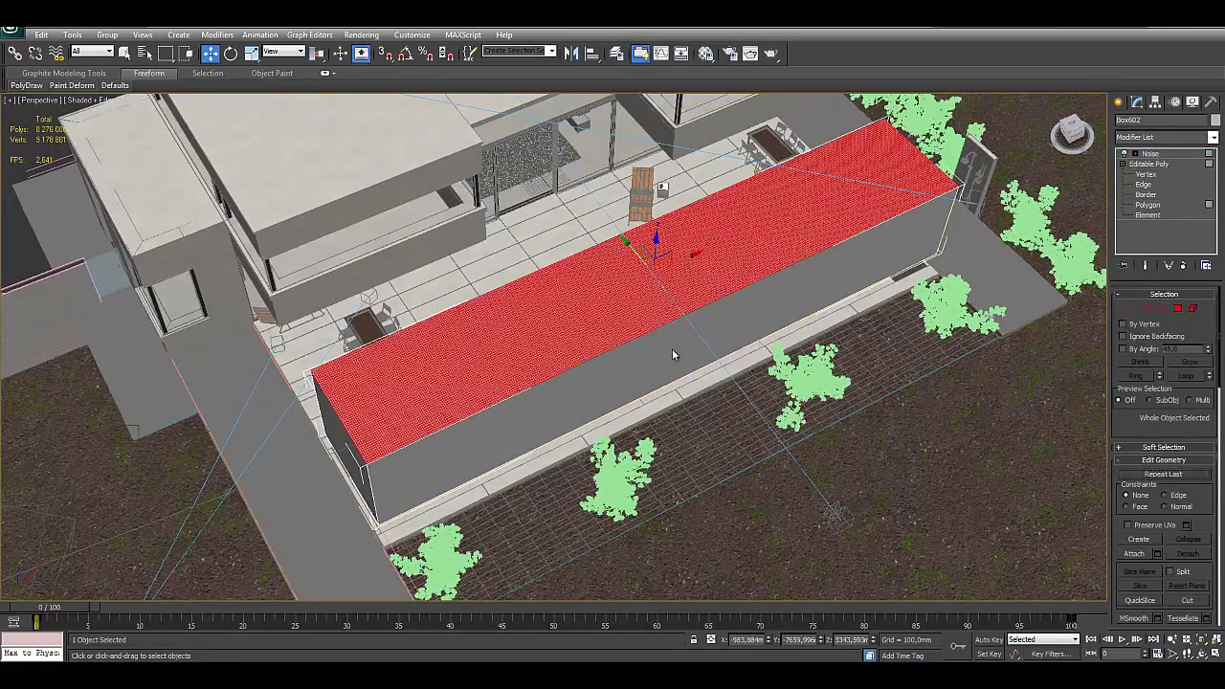
click(671, 350)
mouse_move(672, 350)
alt+middle_down()
mouse_move(673, 329)
mouse_move(689, 332)
alt+middle_up()
scroll(673, 328, up, 3)
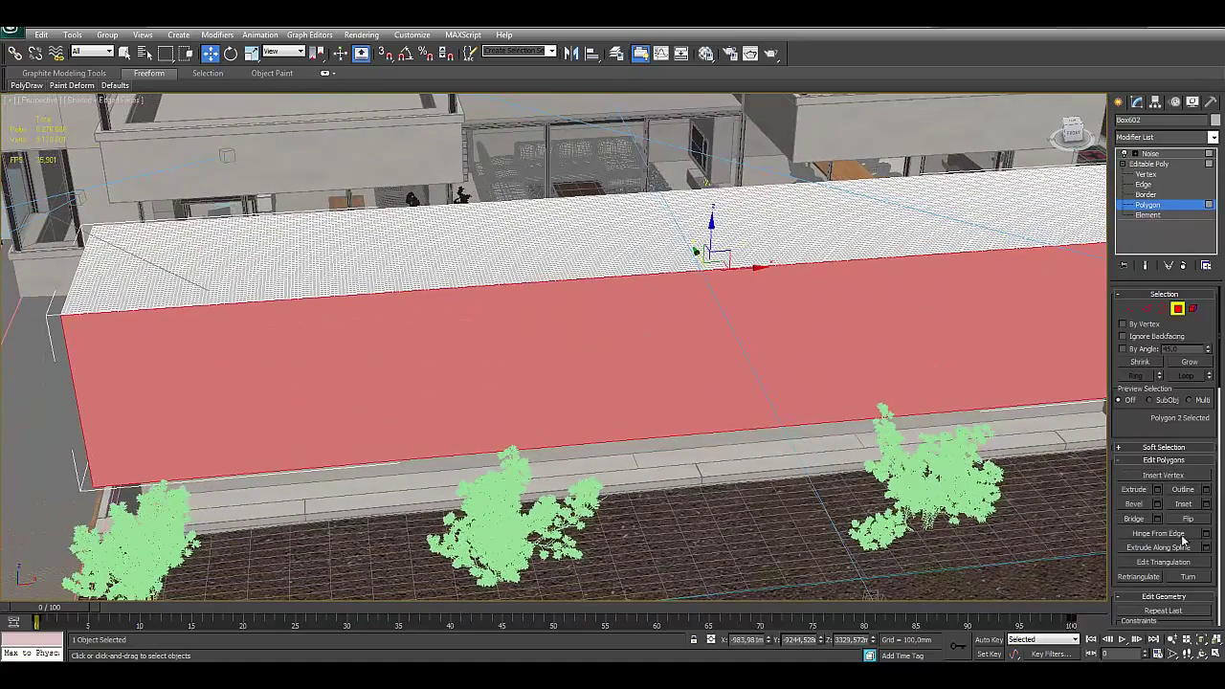
drag(1144, 437, 1081, 332)
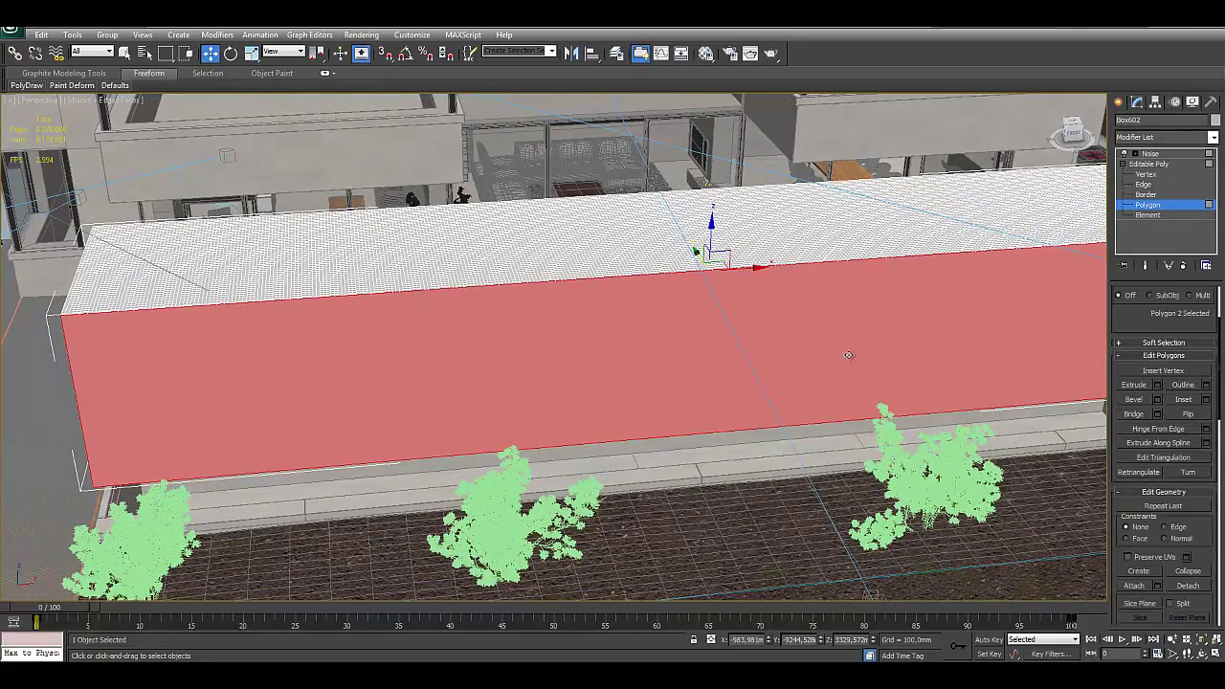
alt+middle_drag(848, 355, 842, 345)
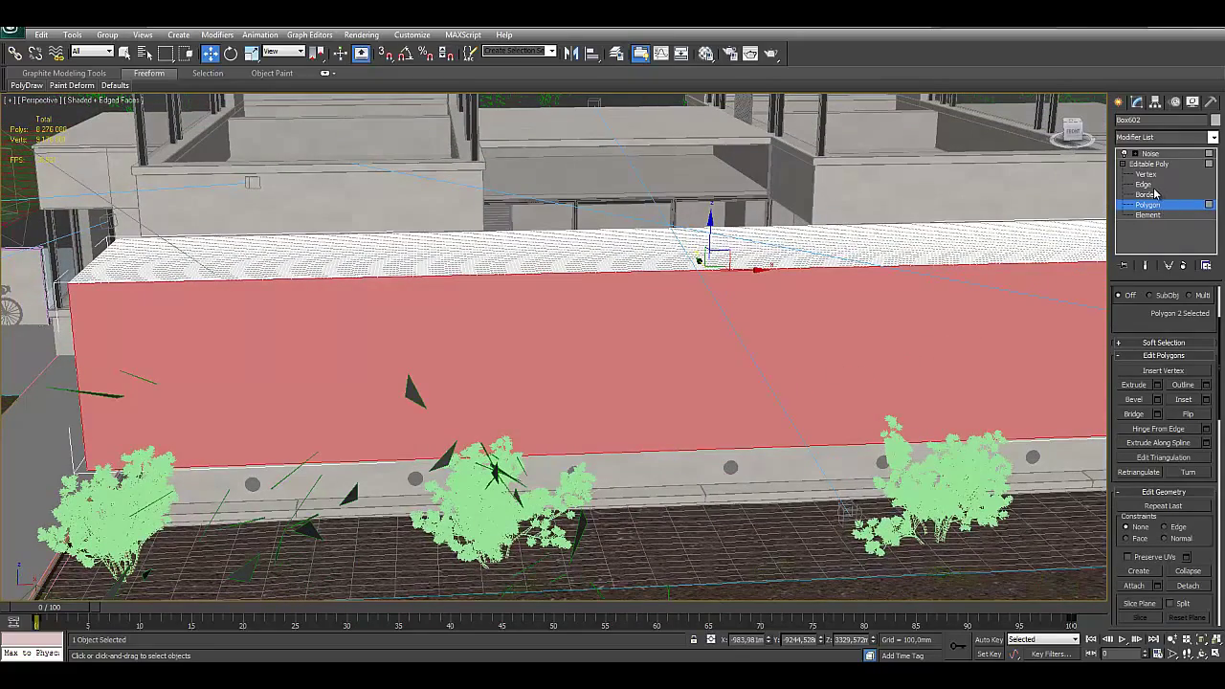
scroll(839, 320, down, 4)
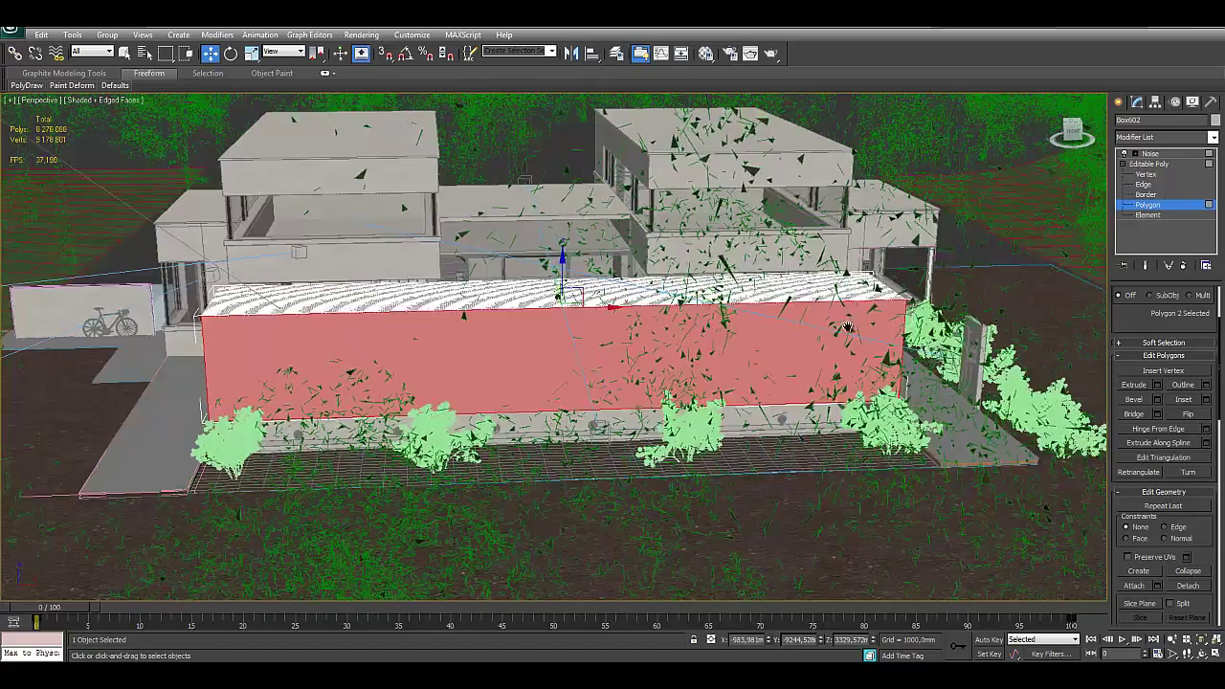
scroll(476, 403, down, 2)
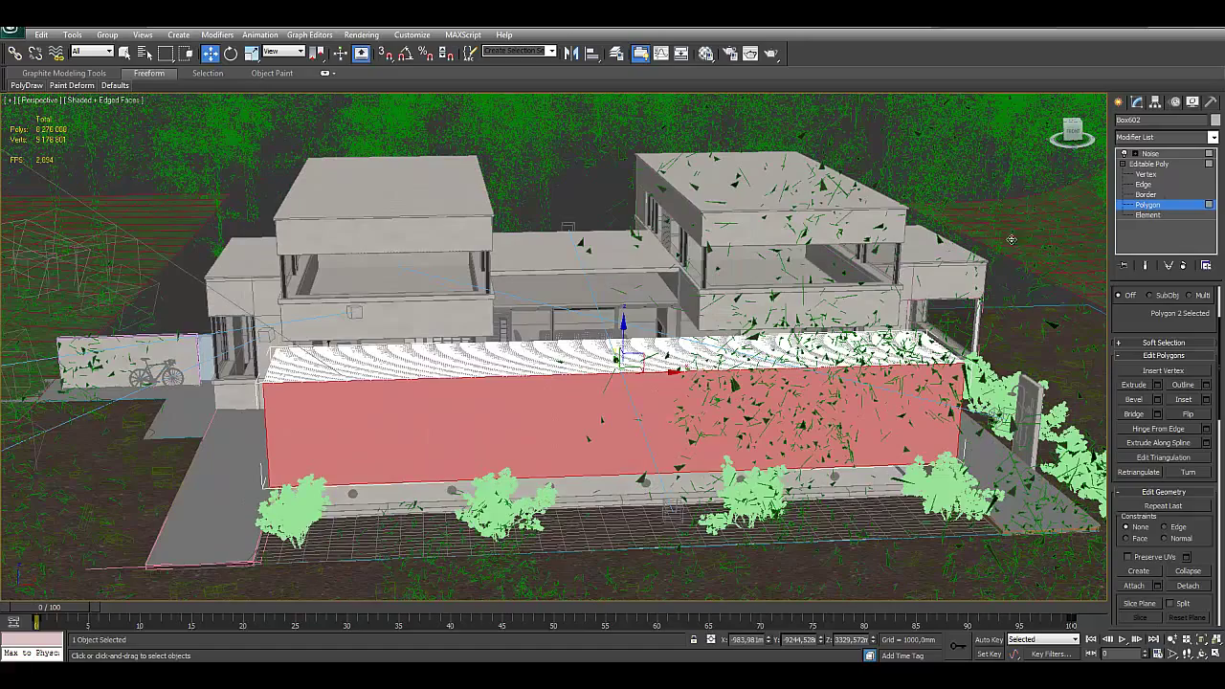
Step: At edge level, connect the two selected wall edges with 25 horizontal edge loops
key(4)
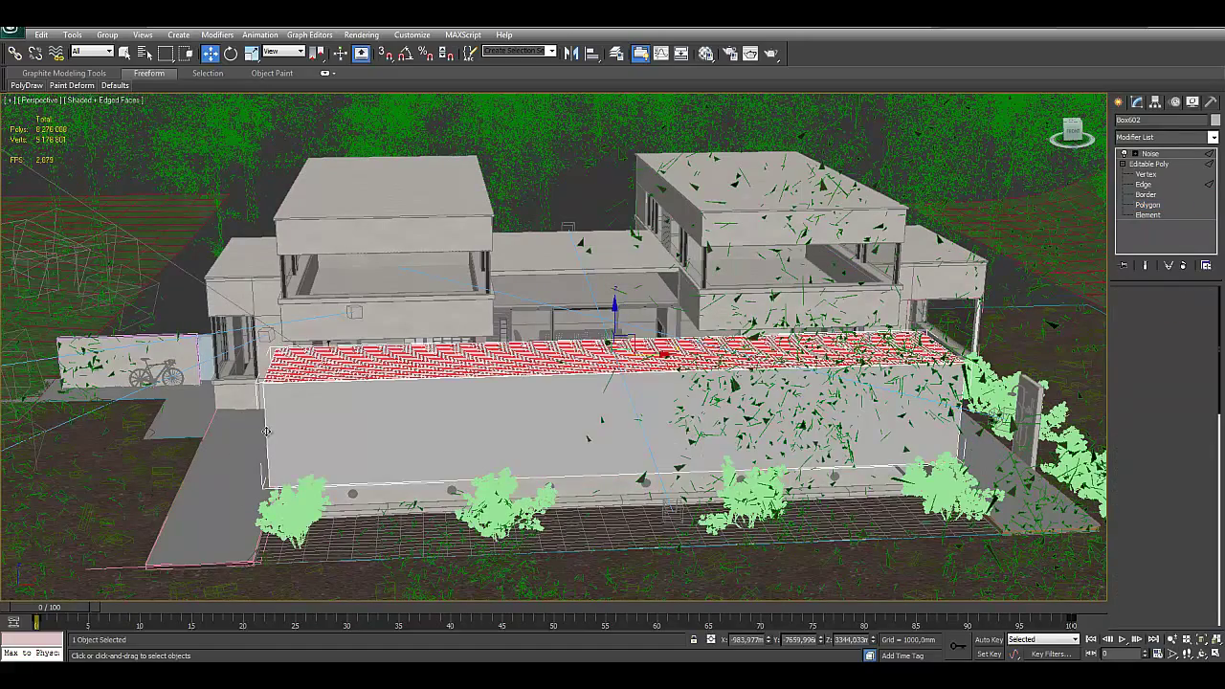
key(2)
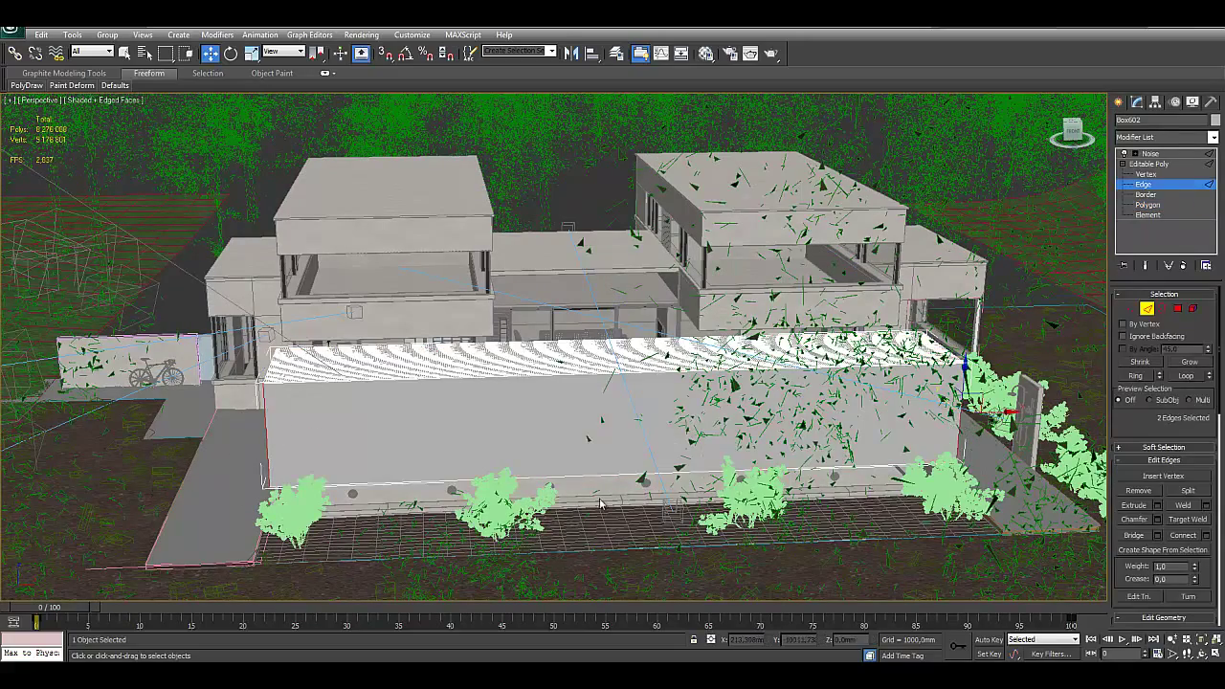
alt+middle_drag(601, 504, 635, 476)
scroll(635, 475, up, 5)
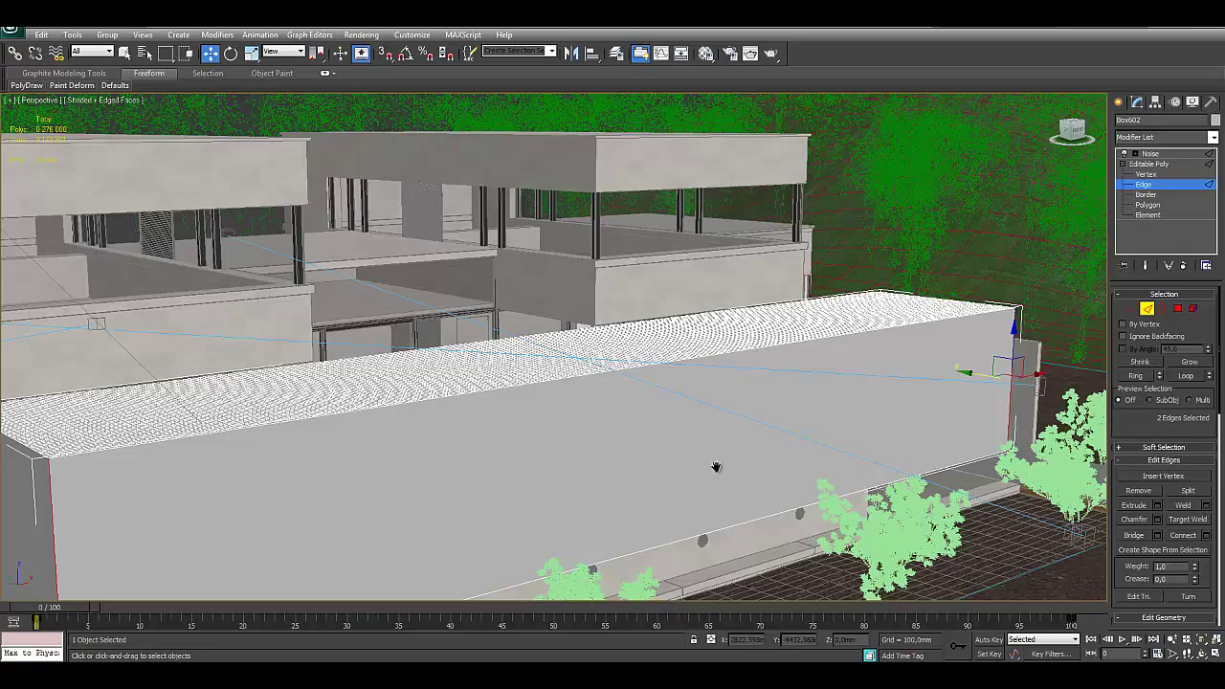
mouse_move(716, 467)
alt+middle_down()
mouse_move(678, 493)
mouse_move(689, 460)
alt+middle_up()
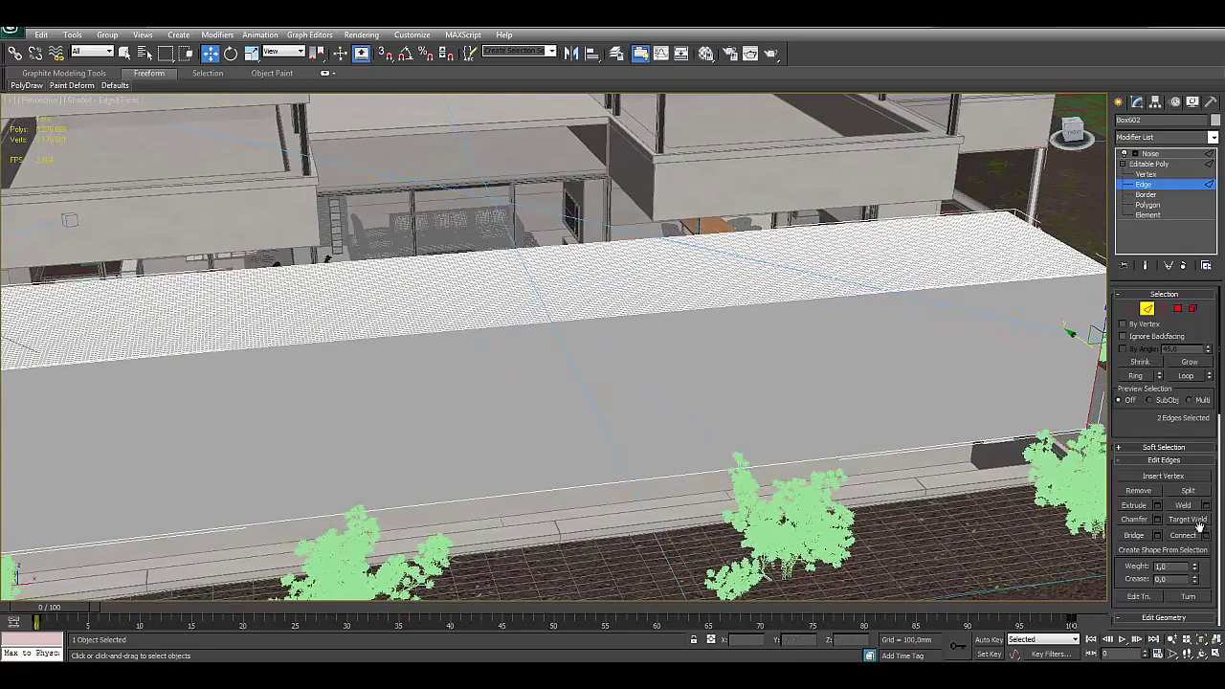
click(1207, 537)
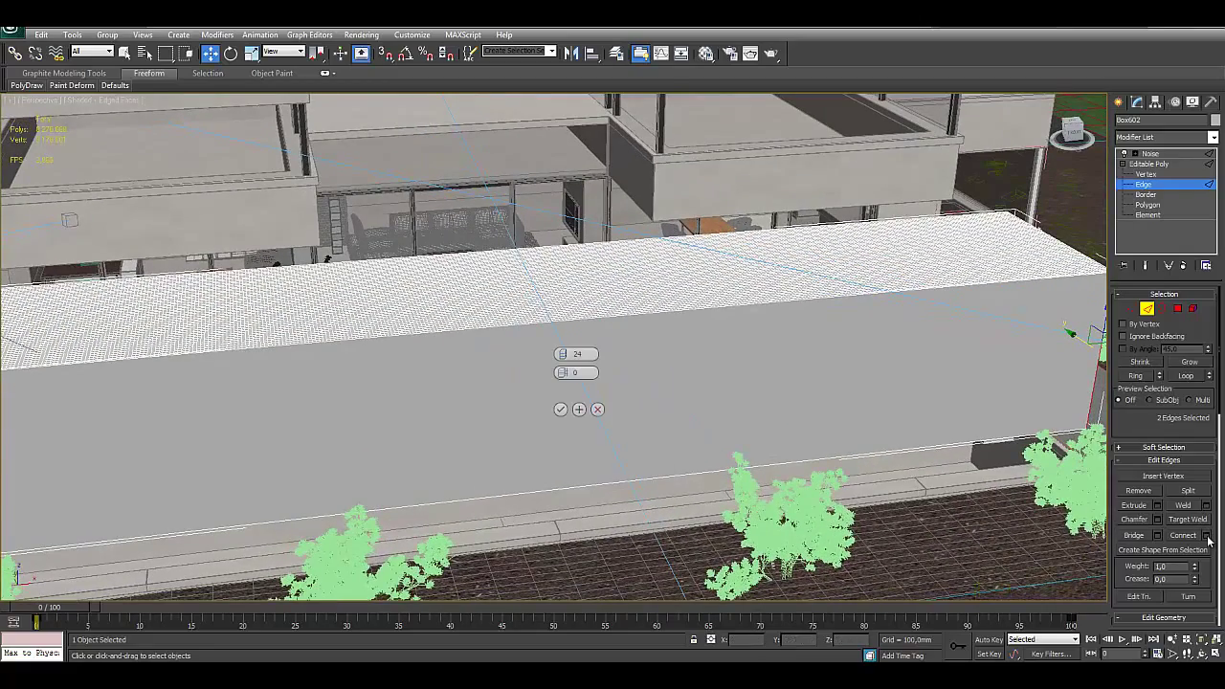
click(566, 355)
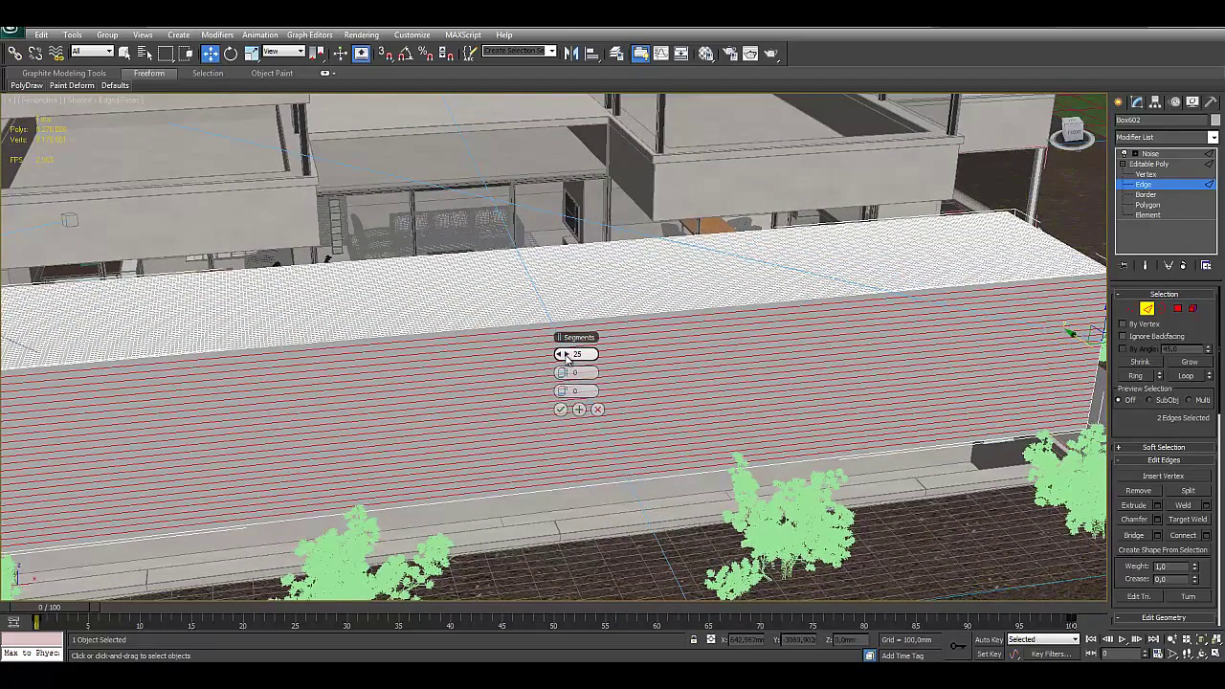
click(561, 410)
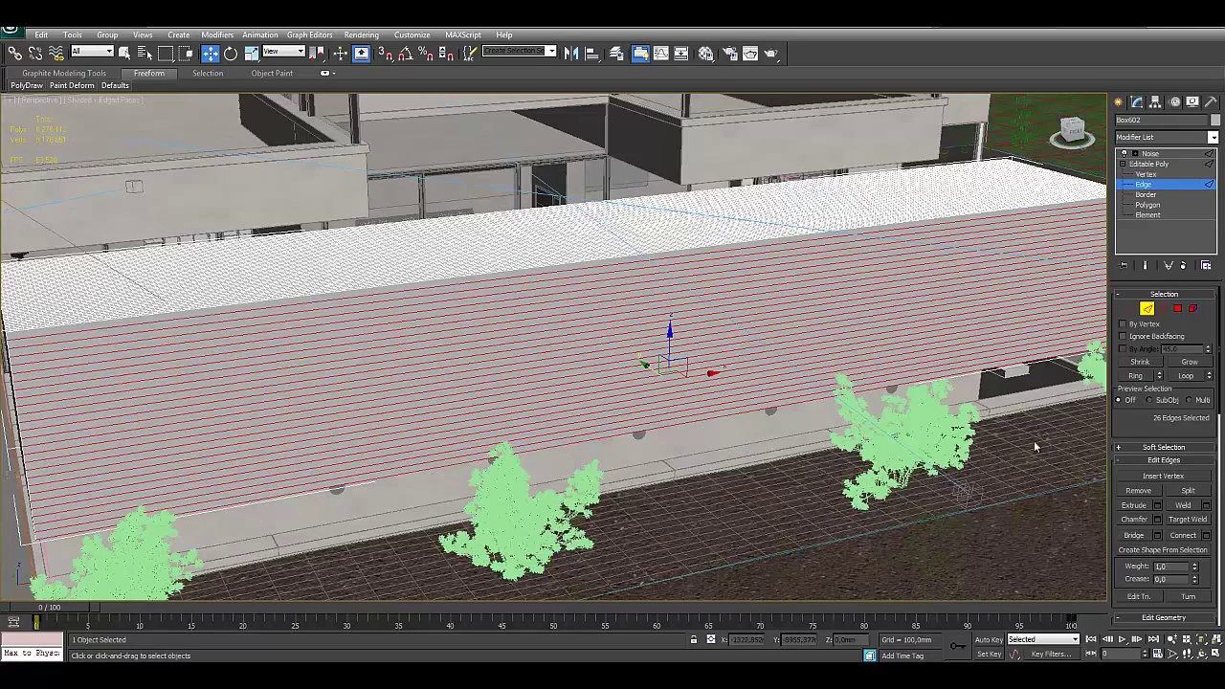
Step: Preview a vertical Connect with up to 47 segments, then cancel it
click(1207, 537)
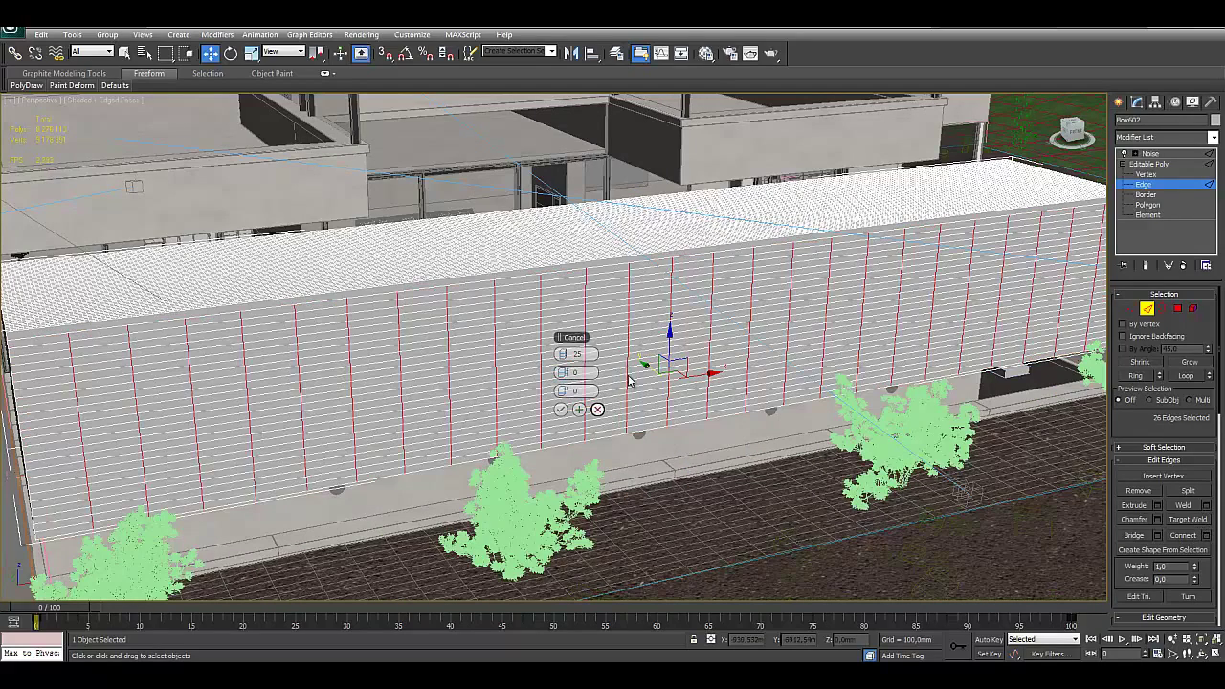
alt+middle_drag(629, 378, 610, 361)
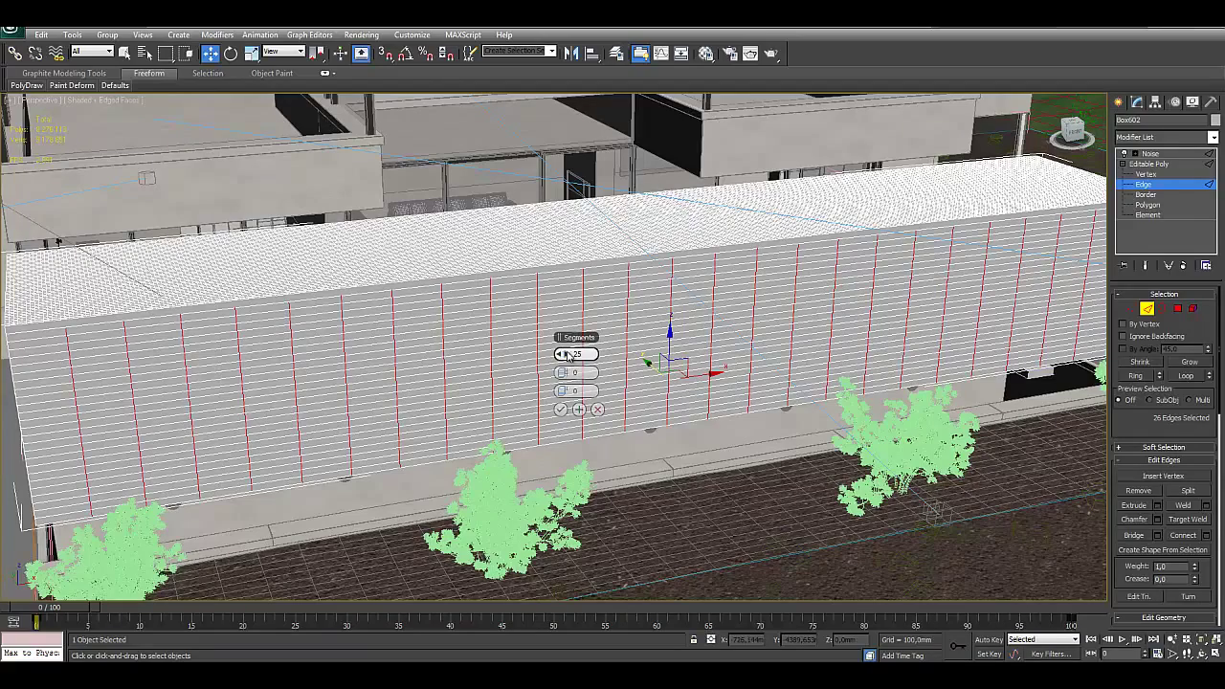
drag(567, 354, 571, 353)
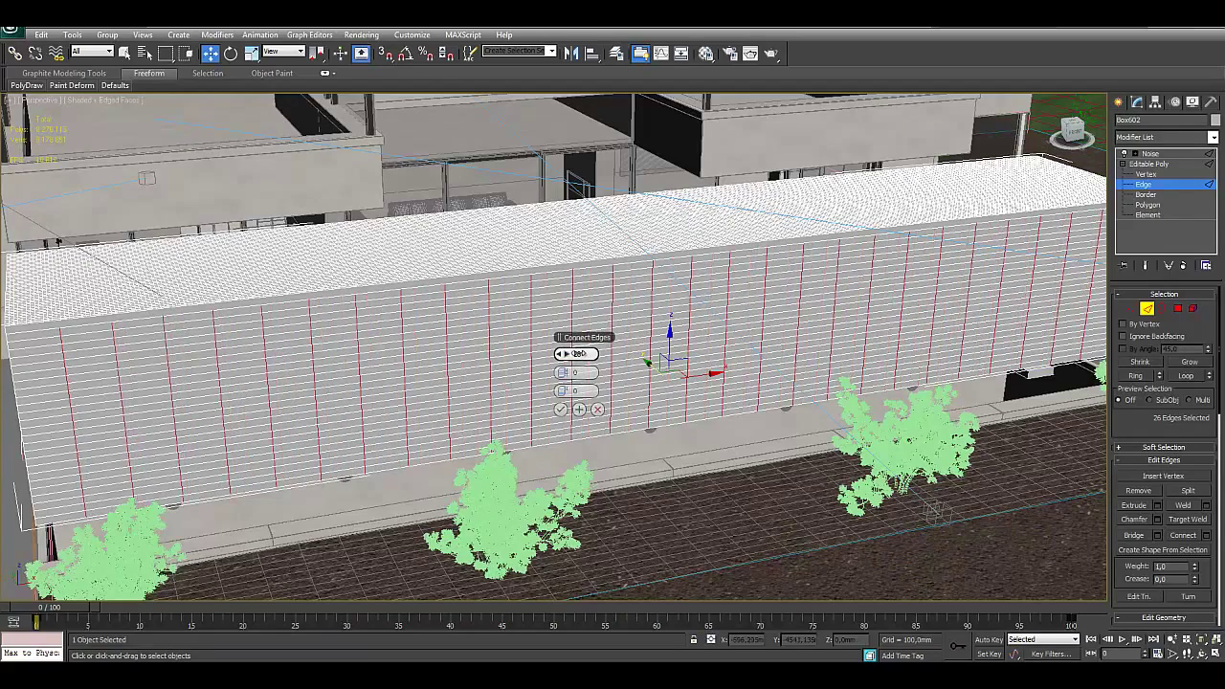
drag(571, 353, 761, 360)
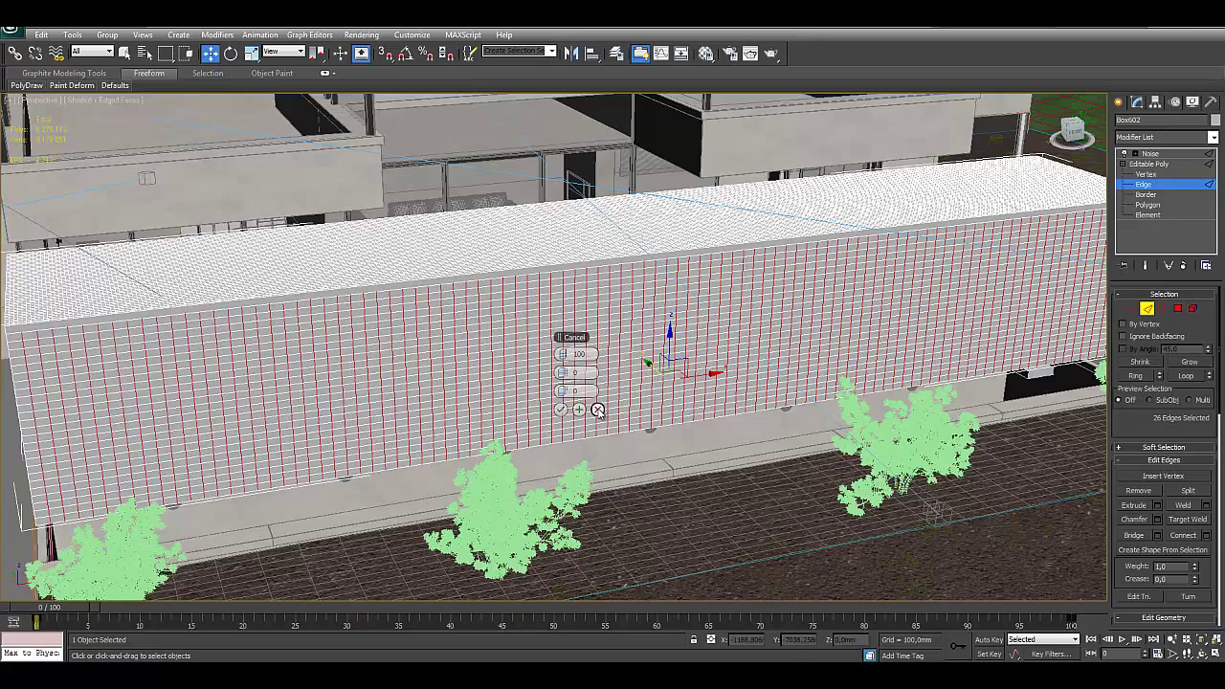
click(597, 410)
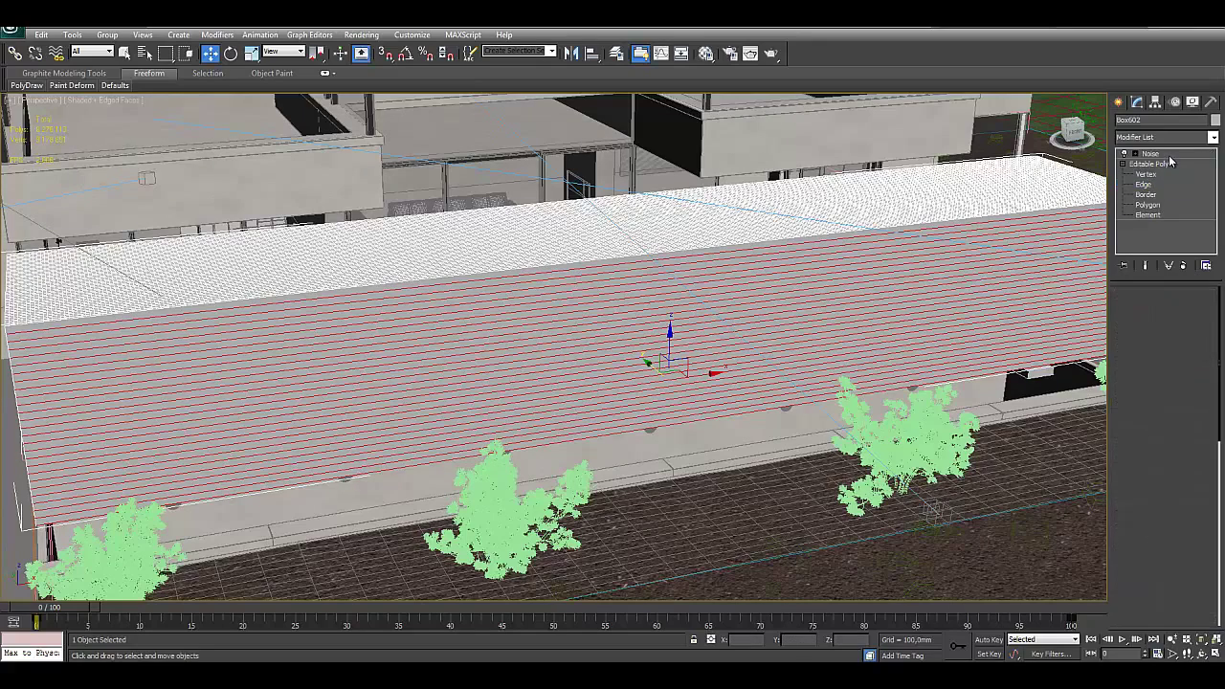
Step: Show the wall's Noise modifier, reselect the long wall box Box602 and hide it
click(1149, 154)
alt+middle_drag(533, 307, 576, 317)
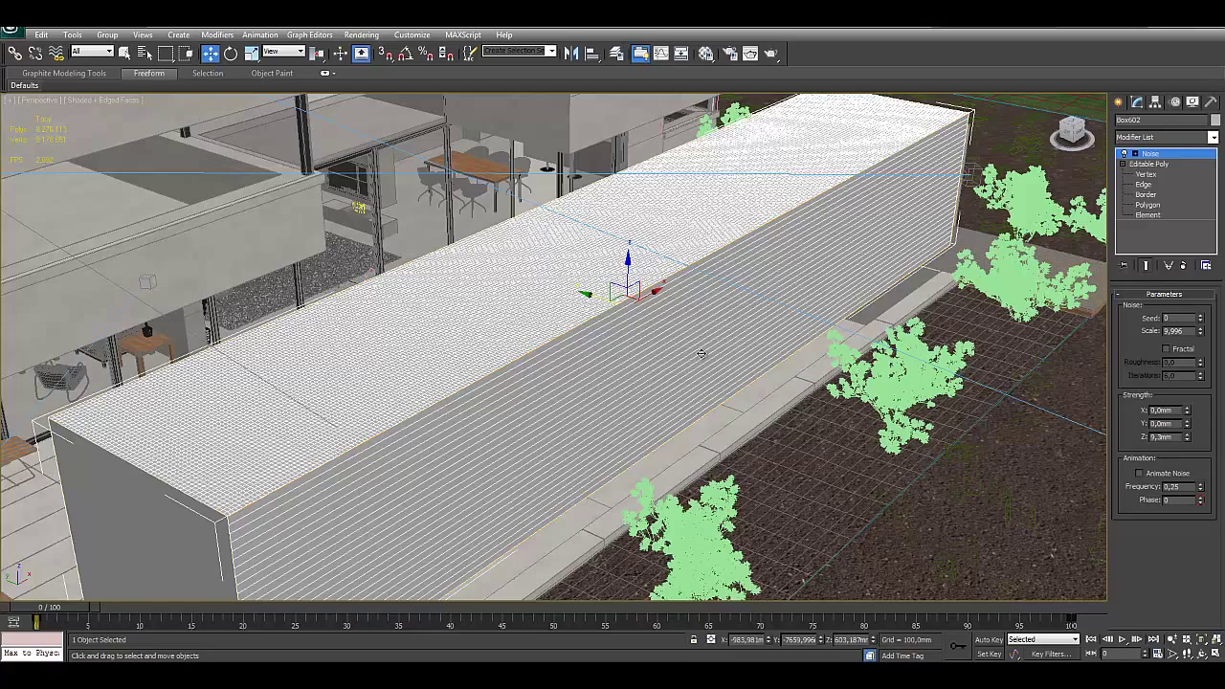
click(743, 430)
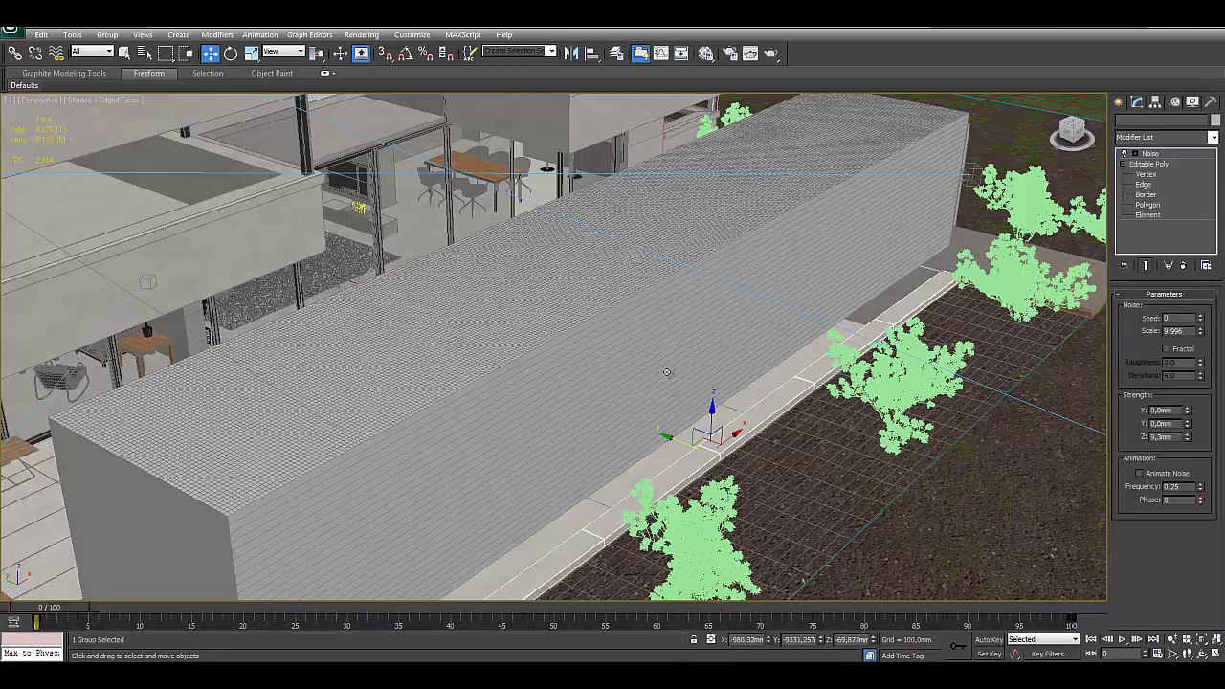
click(666, 372)
key(Delete)
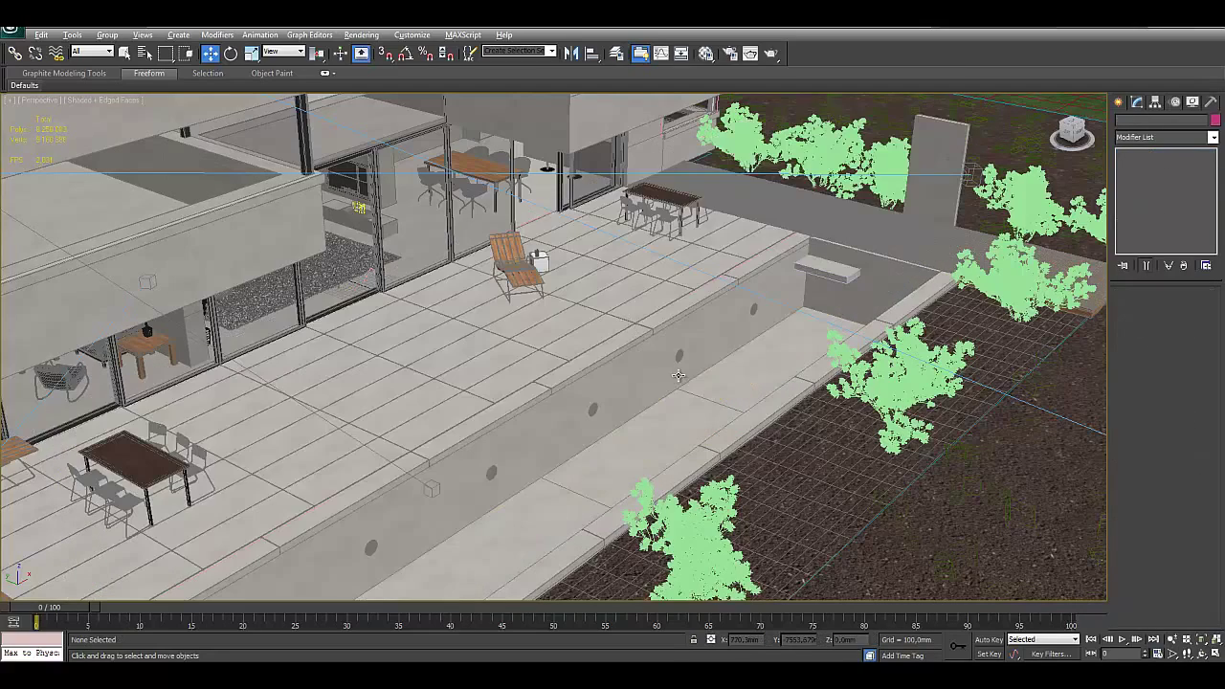
Step: Orbit down onto the terrace and select the floor slab Rectangle031
mouse_move(685, 376)
alt+middle_down()
mouse_move(660, 392)
mouse_move(718, 373)
alt+middle_up()
scroll(657, 396, up, 2)
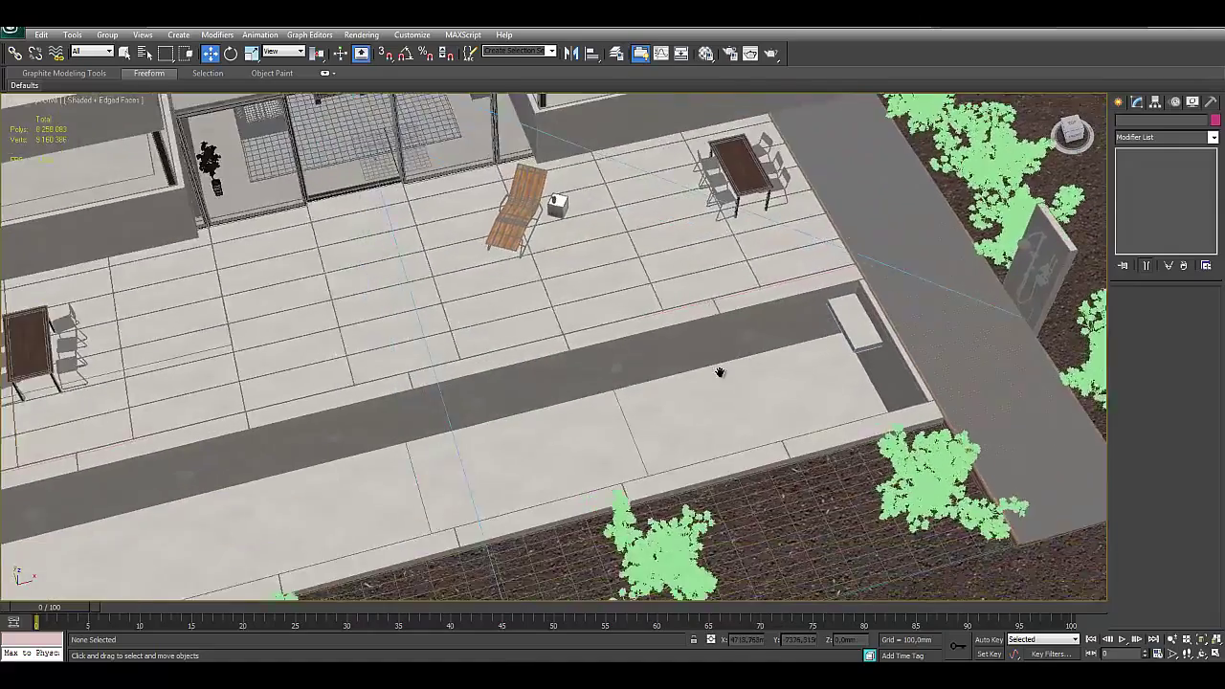
scroll(796, 353, up, 4)
scroll(823, 340, down, 2)
scroll(650, 367, down, 5)
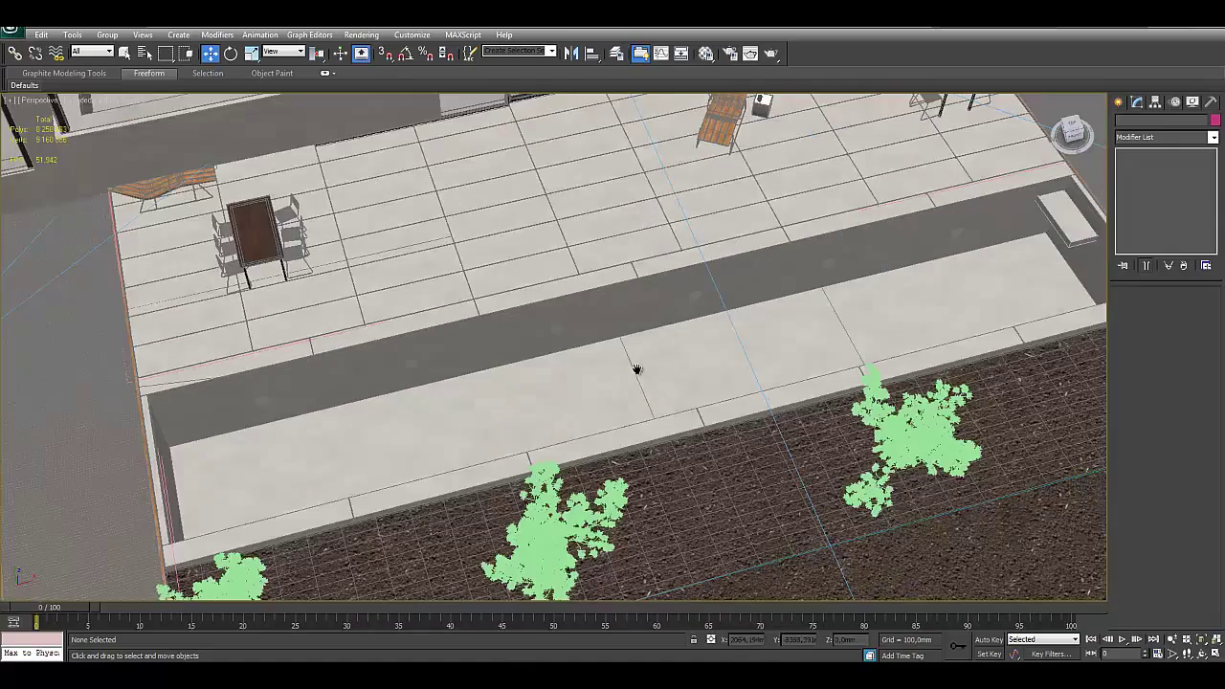
click(624, 367)
scroll(633, 368, down, 3)
Step: Raise the terrace floor slab Rectangle031 along Z to expose the basin beneath, then save the scene
alt+middle_drag(632, 368, 633, 258)
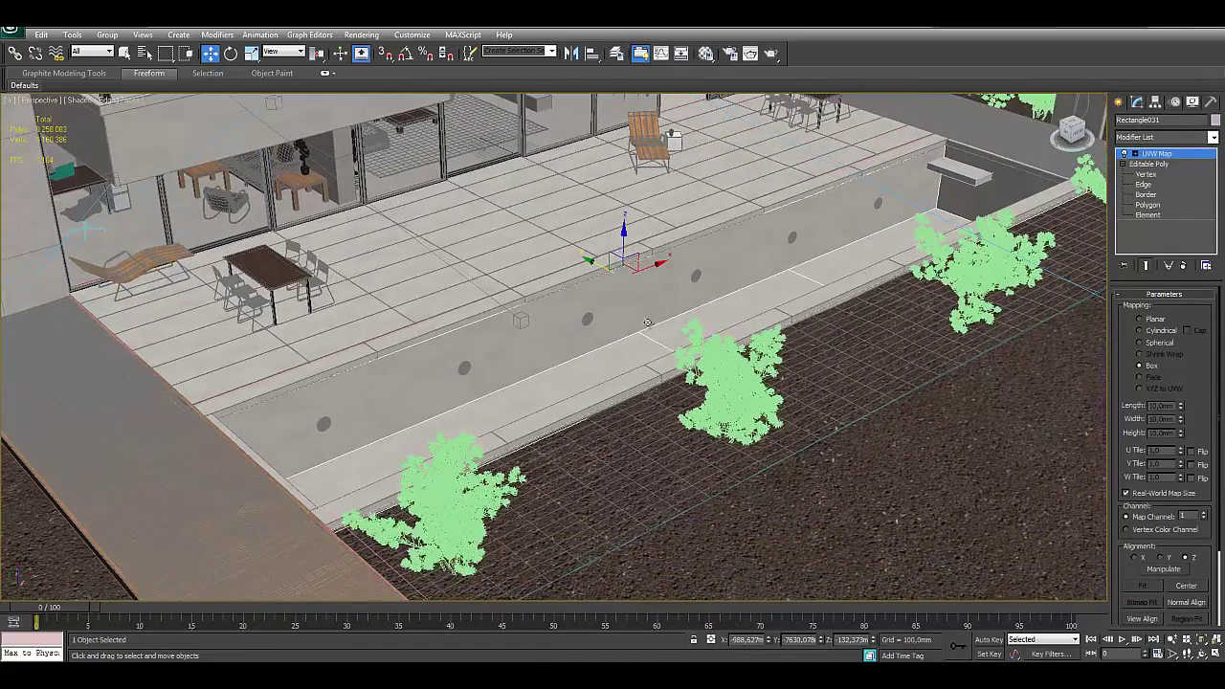
drag(633, 175, 639, 182)
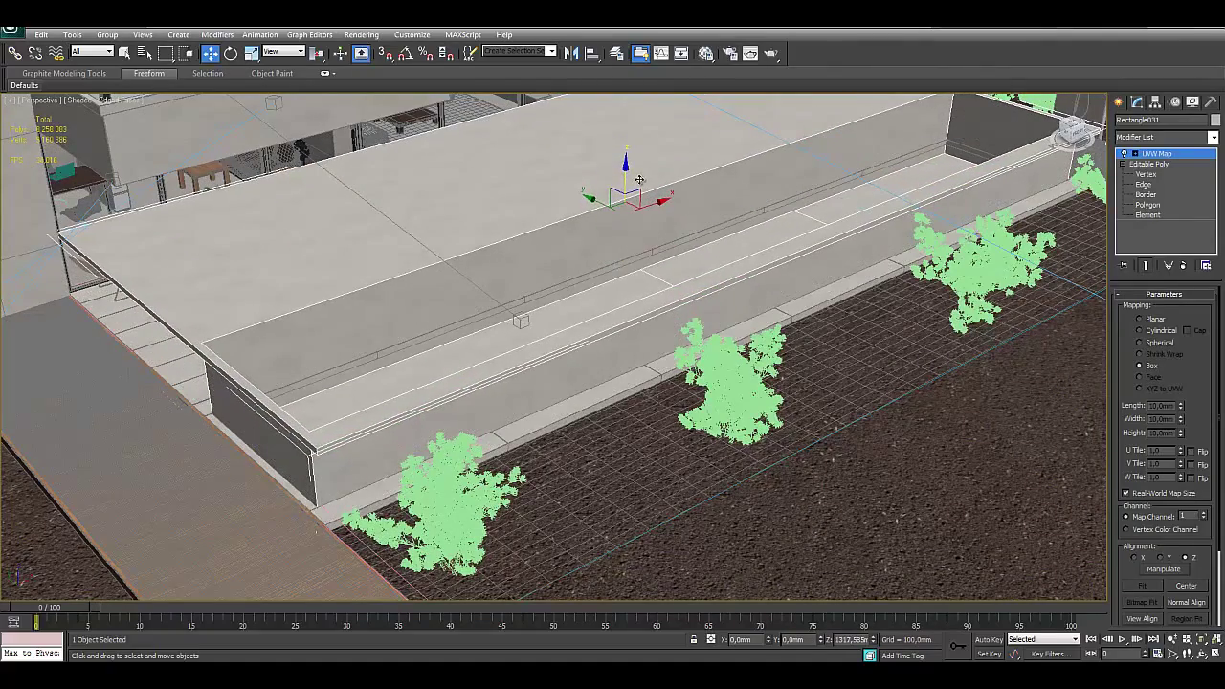
mouse_move(564, 287)
alt+middle_down()
mouse_move(620, 258)
mouse_move(561, 339)
alt+middle_up()
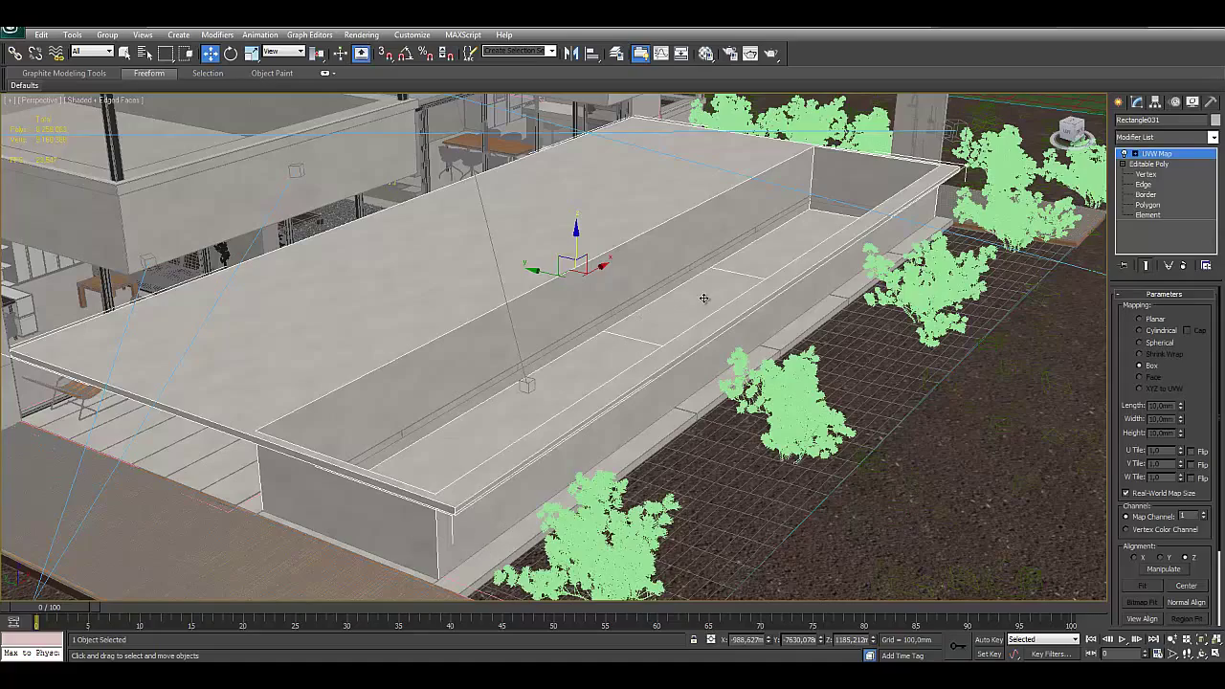
scroll(704, 299, up, 3)
mouse_move(703, 299)
alt+middle_down()
mouse_move(623, 361)
mouse_move(744, 304)
alt+middle_up()
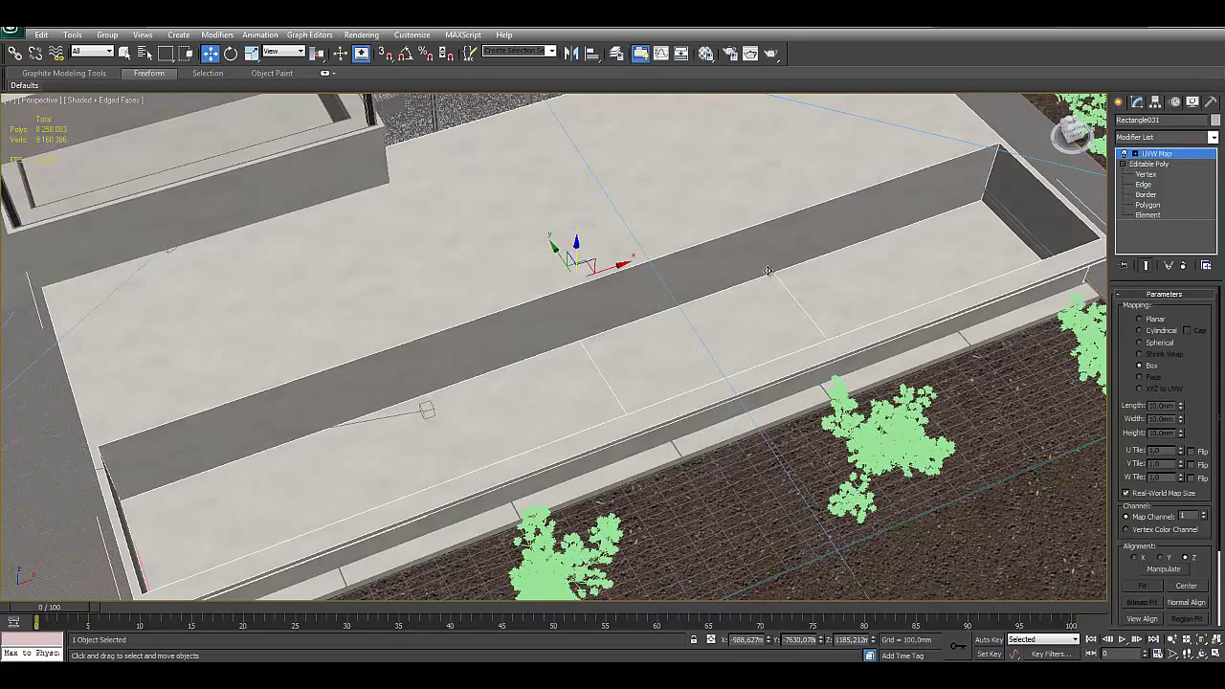
key(ctrl+s)
Step: Drop the slab back into place and select the pool light group Group095
alt+middle_drag(598, 363, 804, 206)
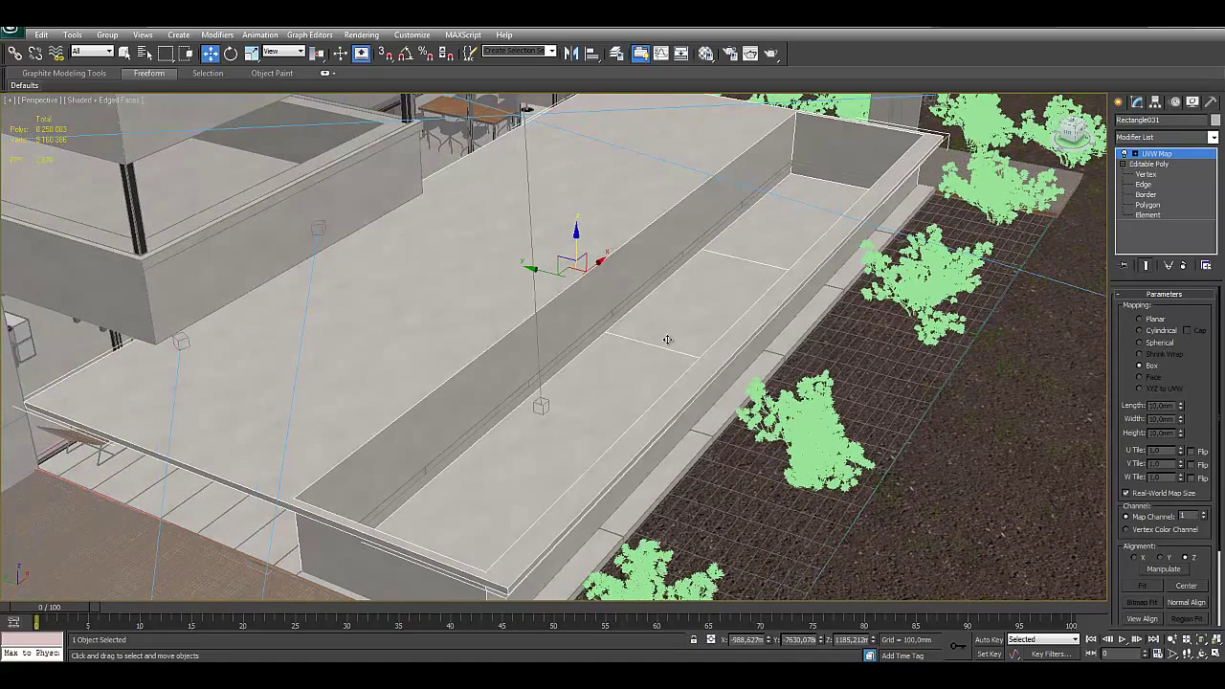
key(ctrl+z)
alt+middle_drag(841, 334, 651, 410)
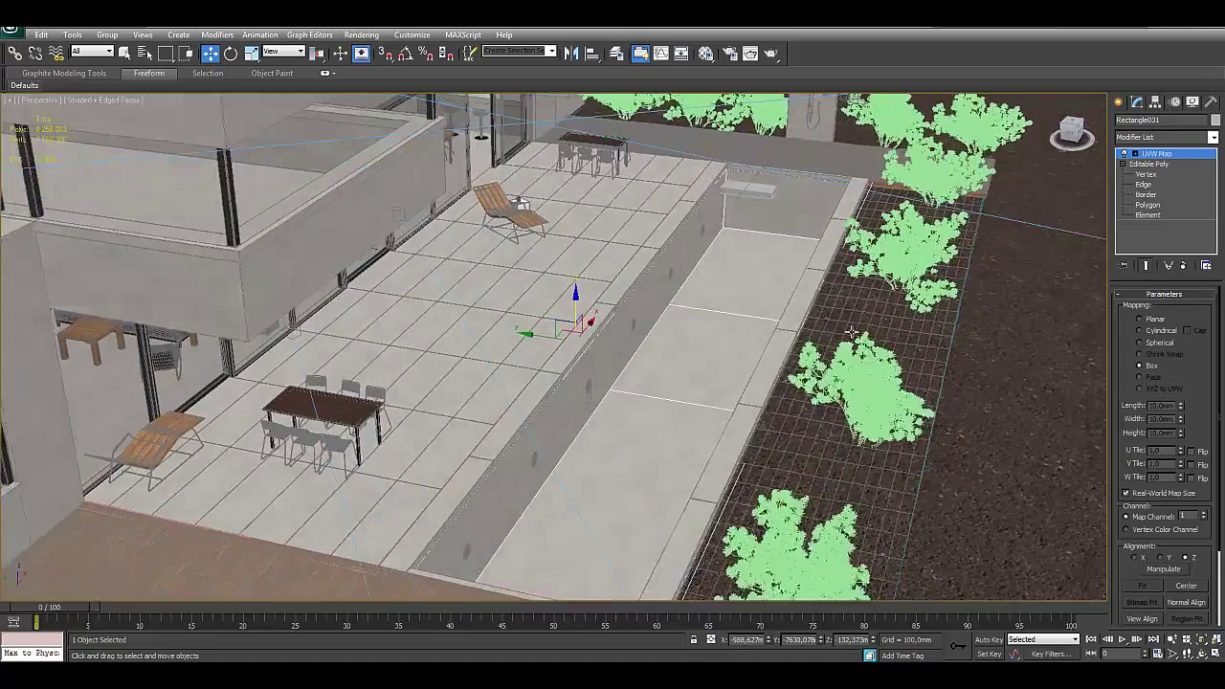
scroll(651, 409, up, 3)
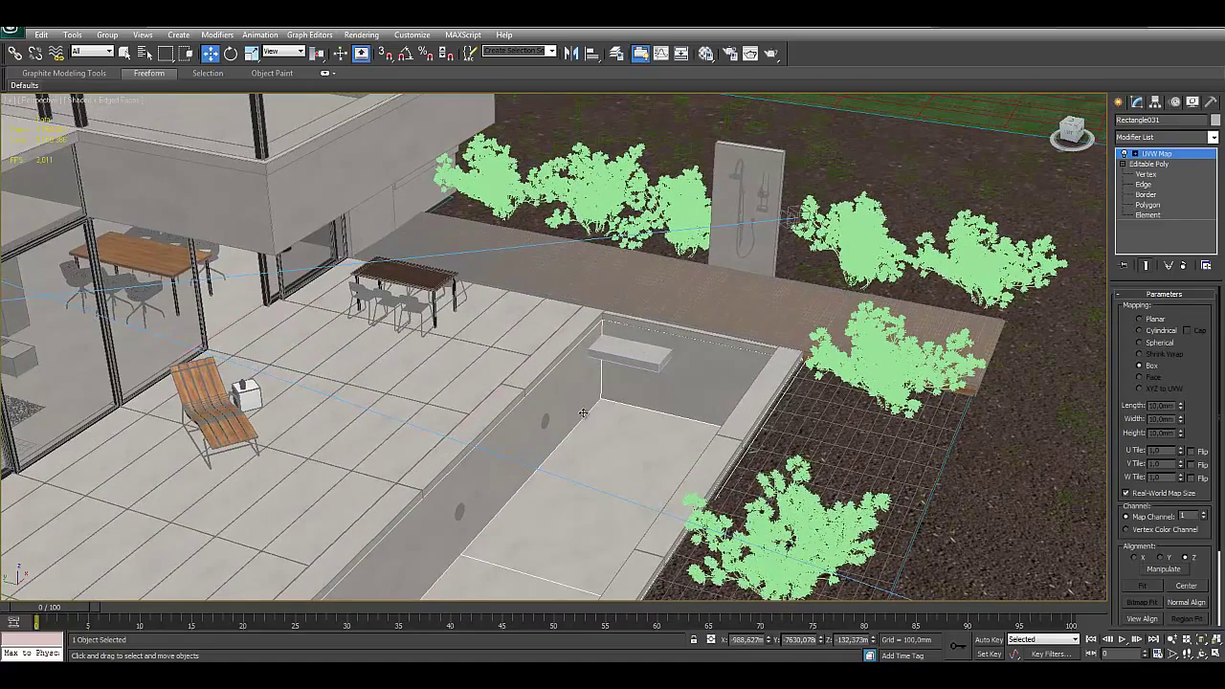
alt+middle_drag(583, 413, 632, 388)
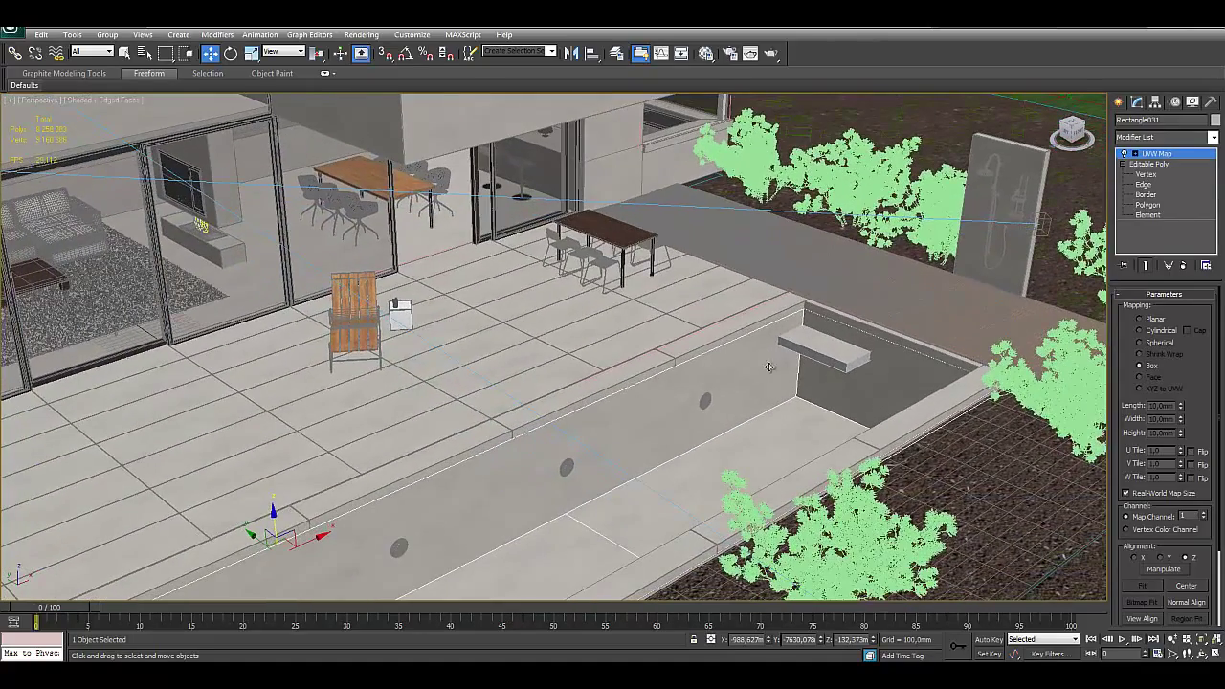
alt+middle_drag(726, 417, 516, 413)
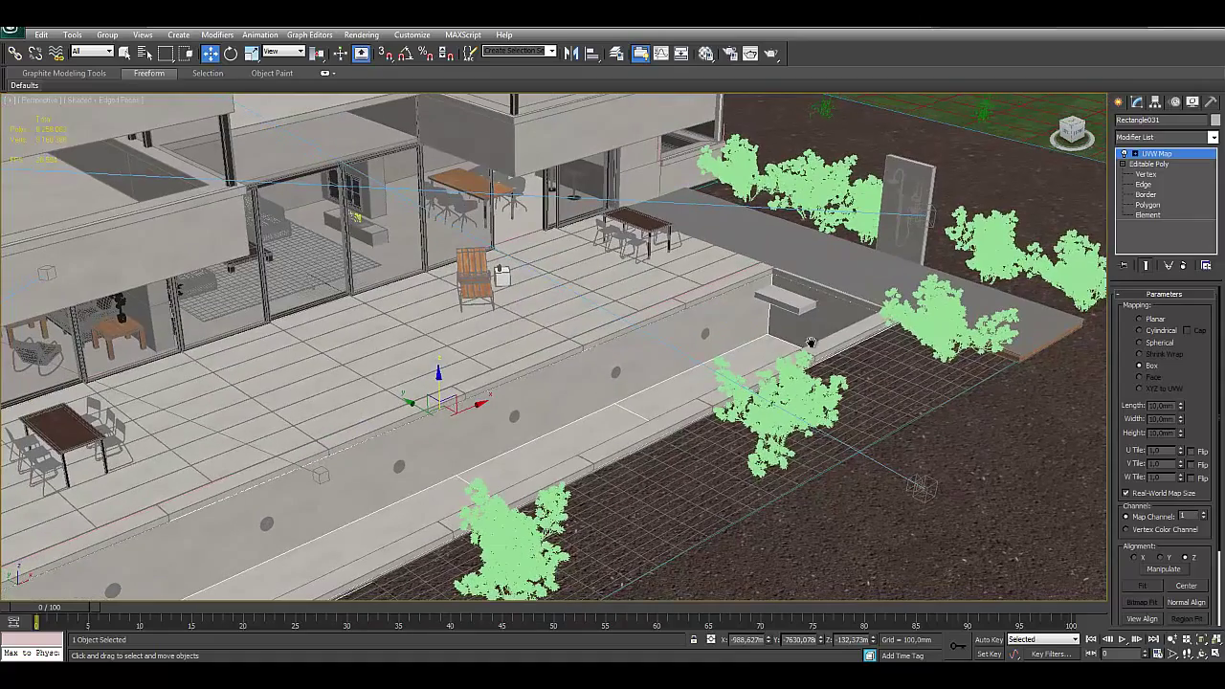
click(516, 413)
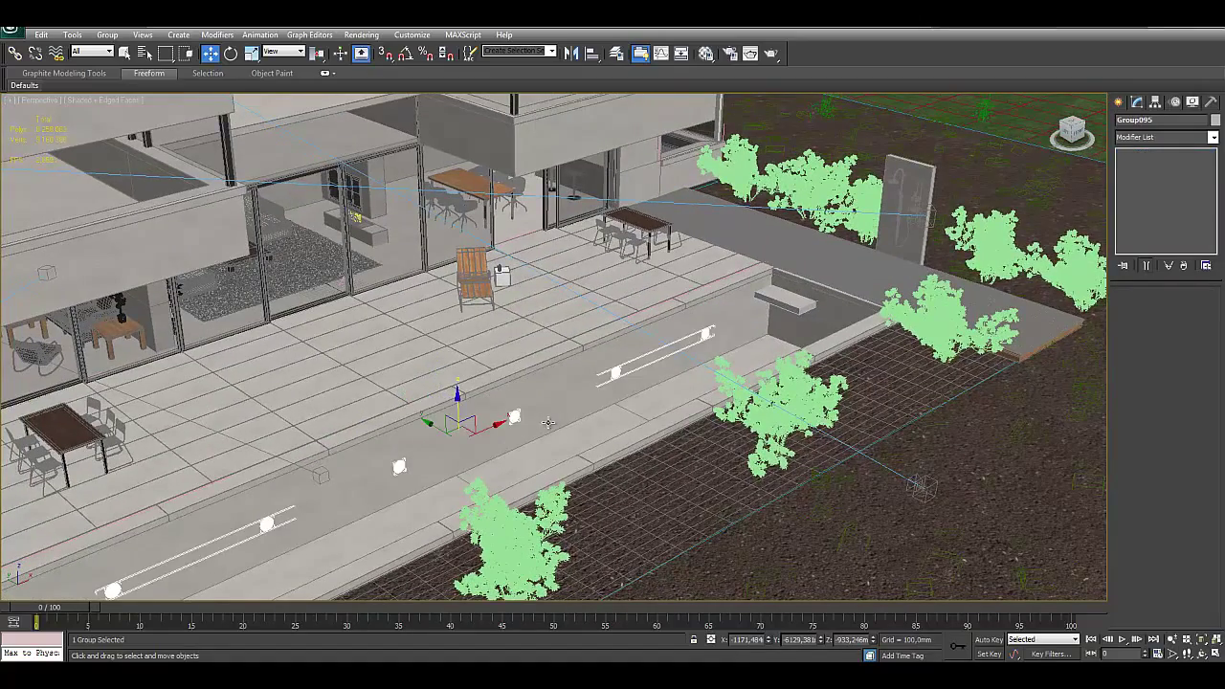
Step: Frame the selected pool light group up close and turn on Edged Faces
key(z)
scroll(593, 407, up, 5)
scroll(608, 378, up, 5)
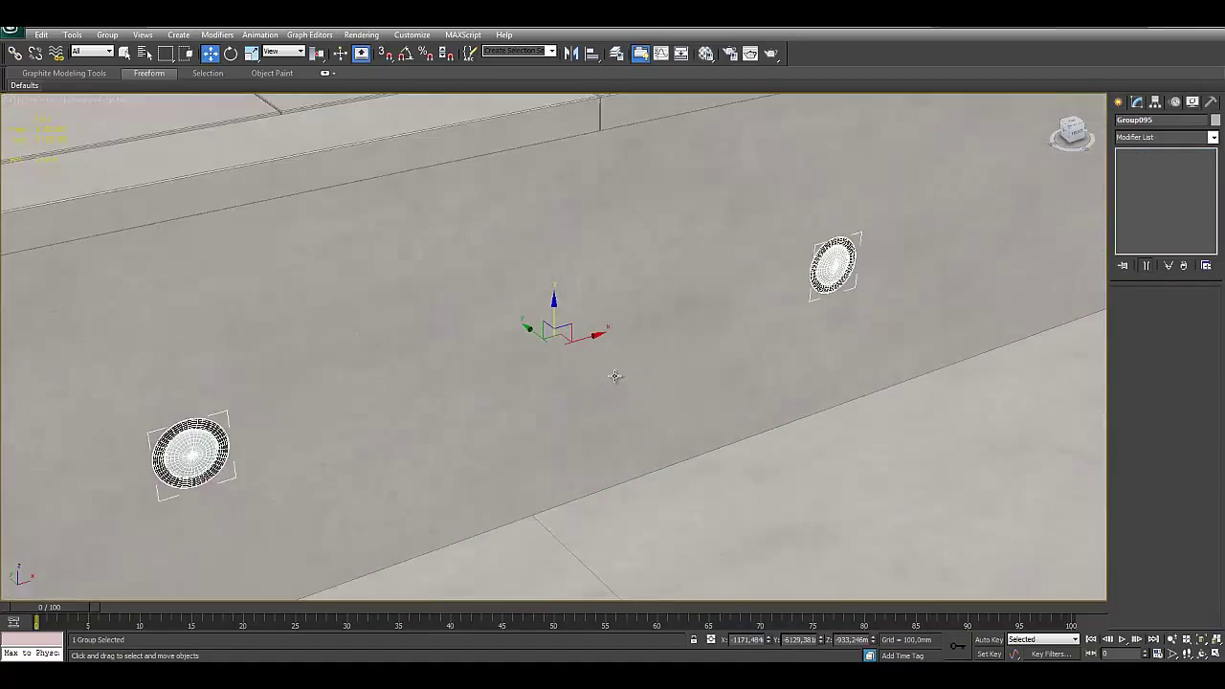
scroll(468, 417, up, 3)
middle_drag(469, 417, 804, 335)
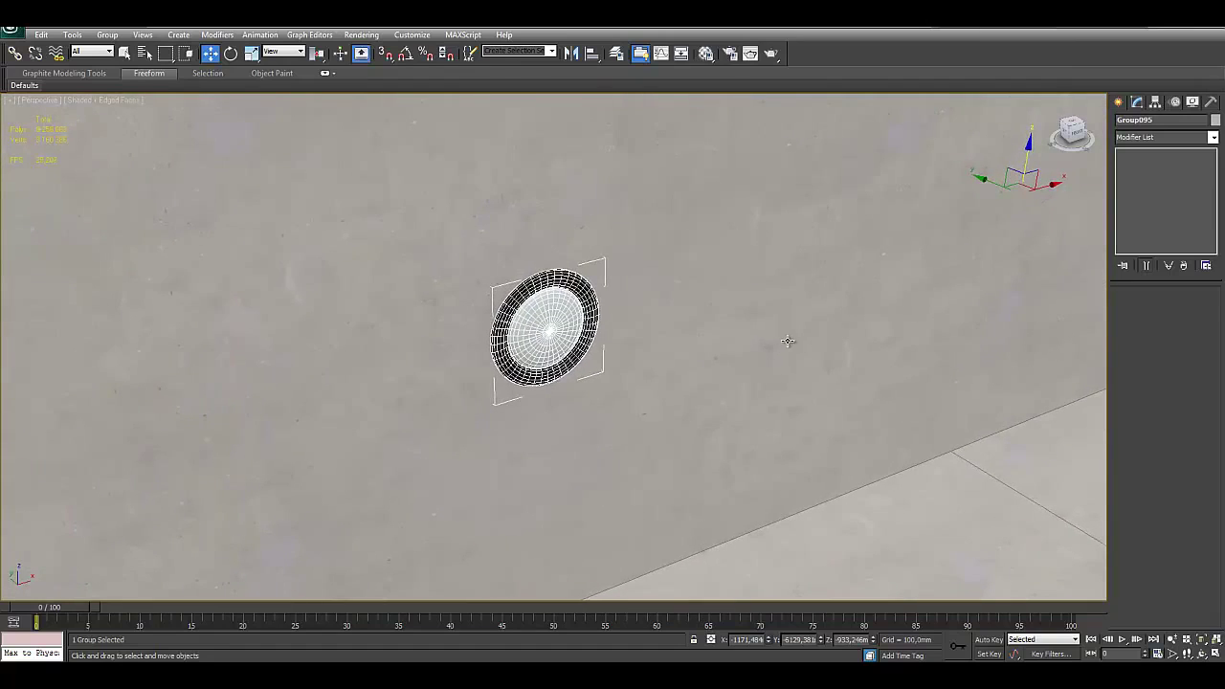
key(F4)
Step: Open the pool light group and its inner light group, then select the inner sphere
click(107, 34)
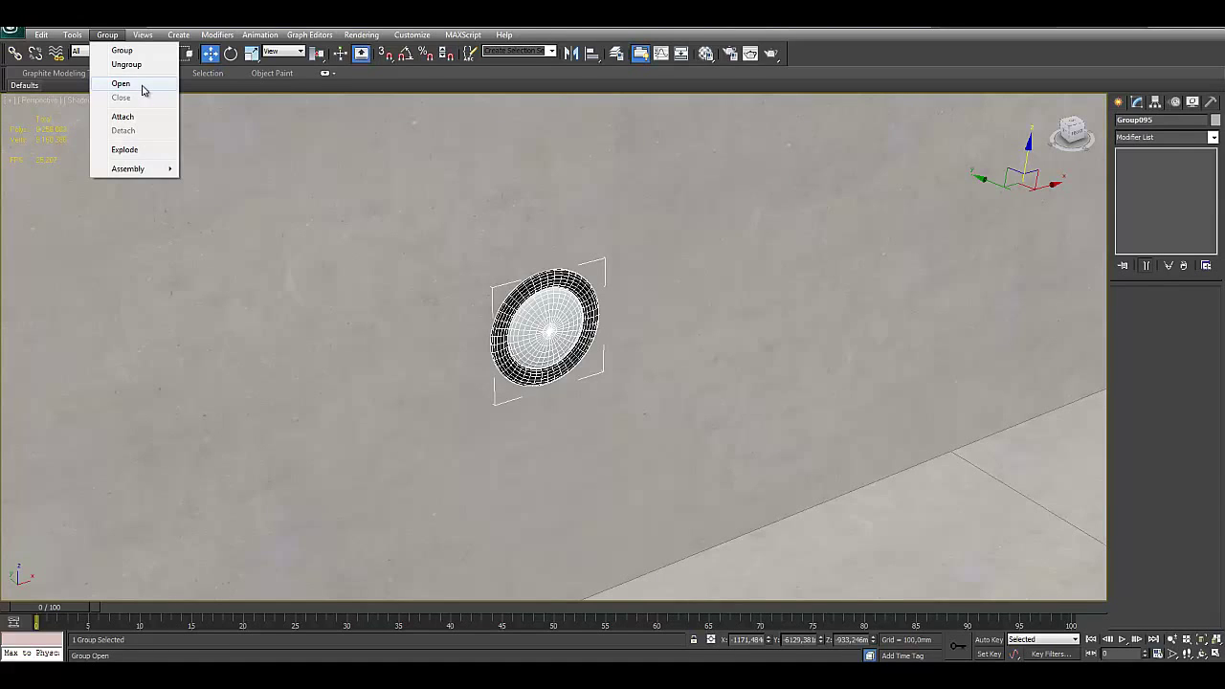
click(121, 84)
click(536, 328)
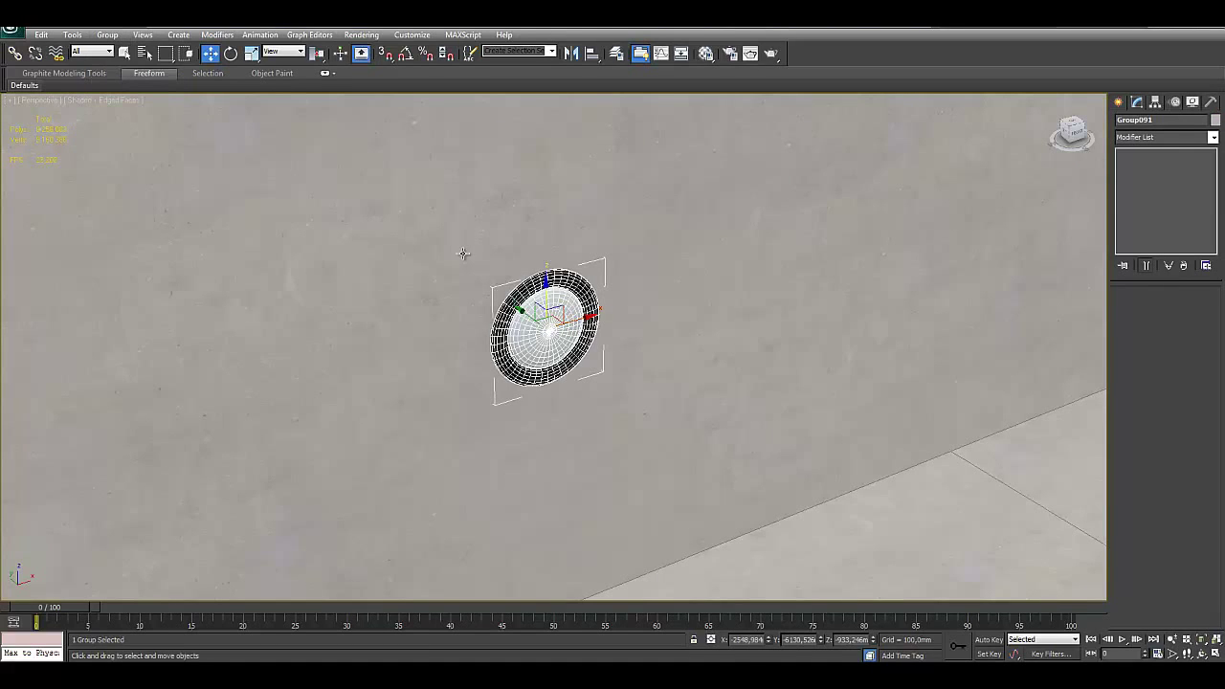
click(108, 34)
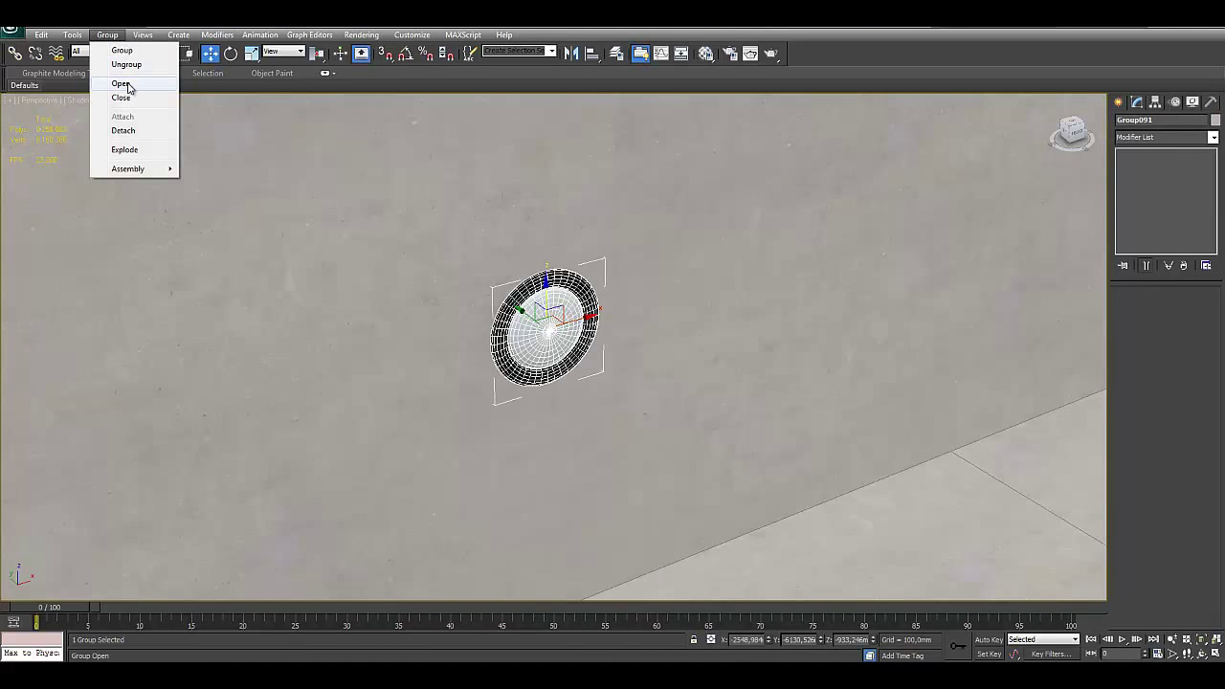
click(121, 85)
click(544, 325)
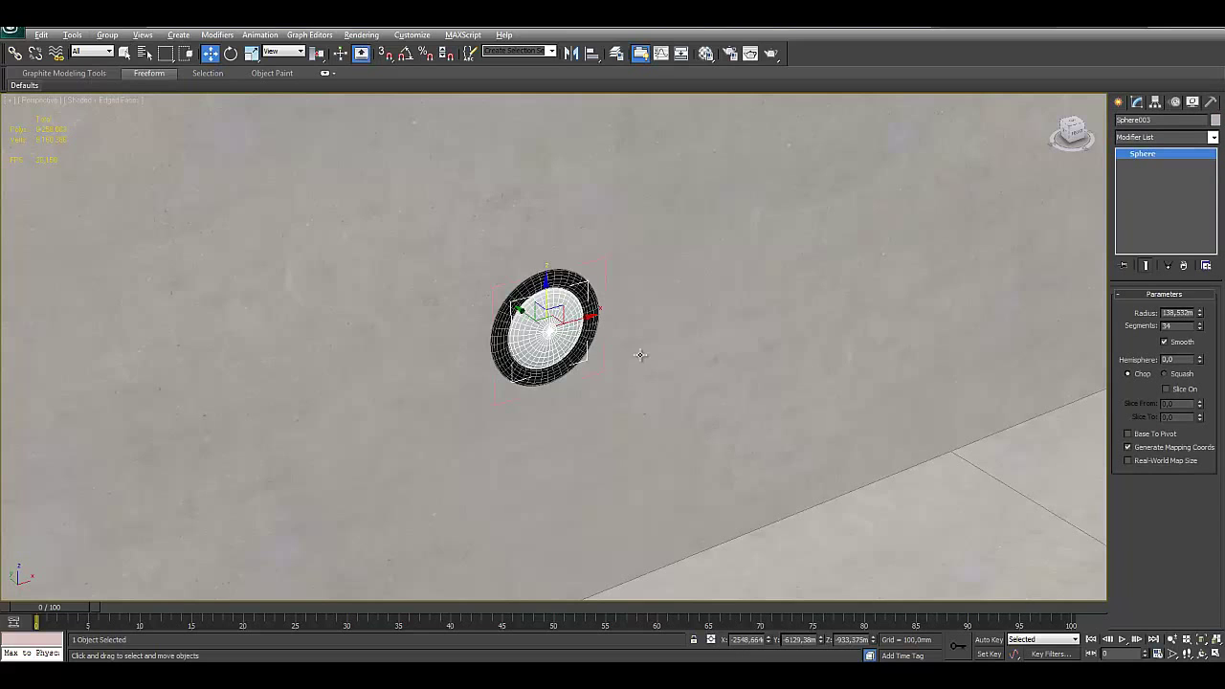
Step: Pull the sphere and then the torus ring out of the fixture, returning both to place
alt+middle_drag(640, 355, 610, 362)
drag(506, 308, 670, 371)
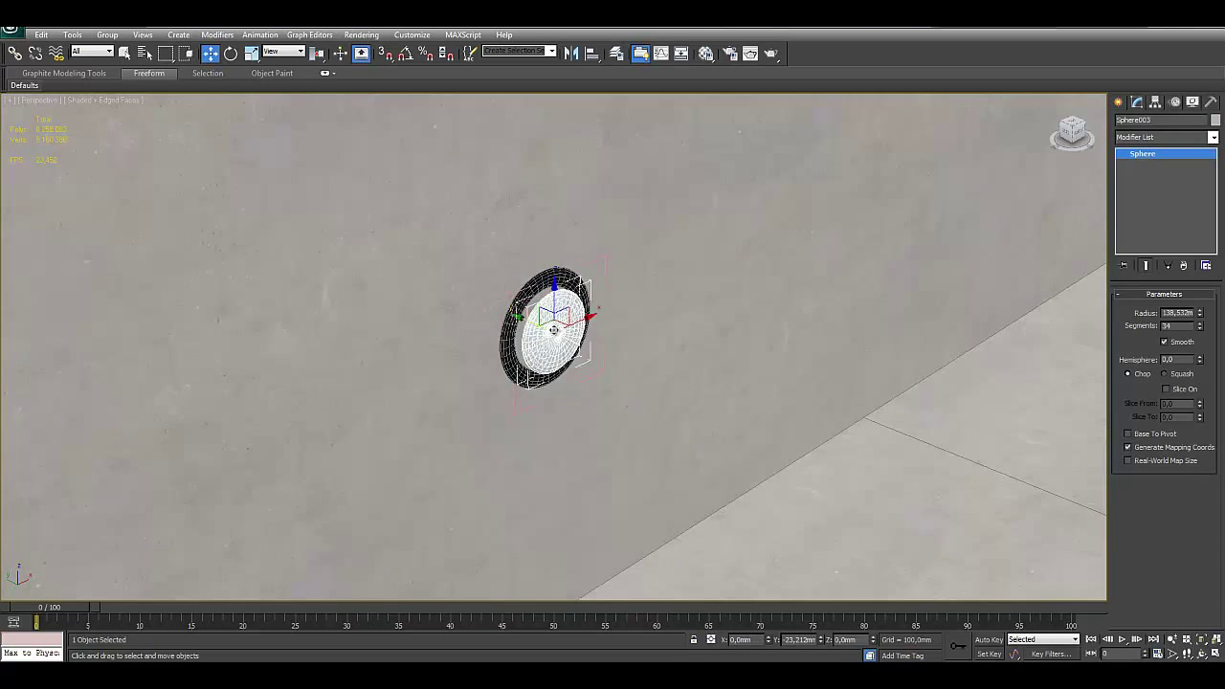
key(ctrl+z)
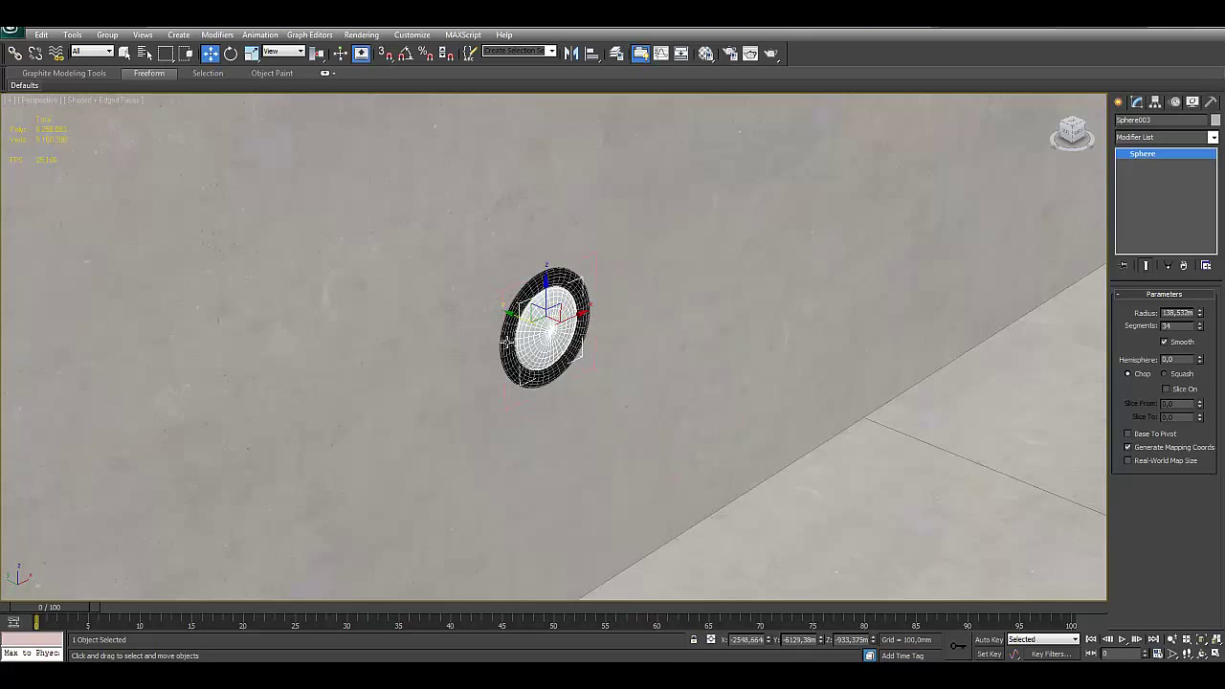
click(506, 340)
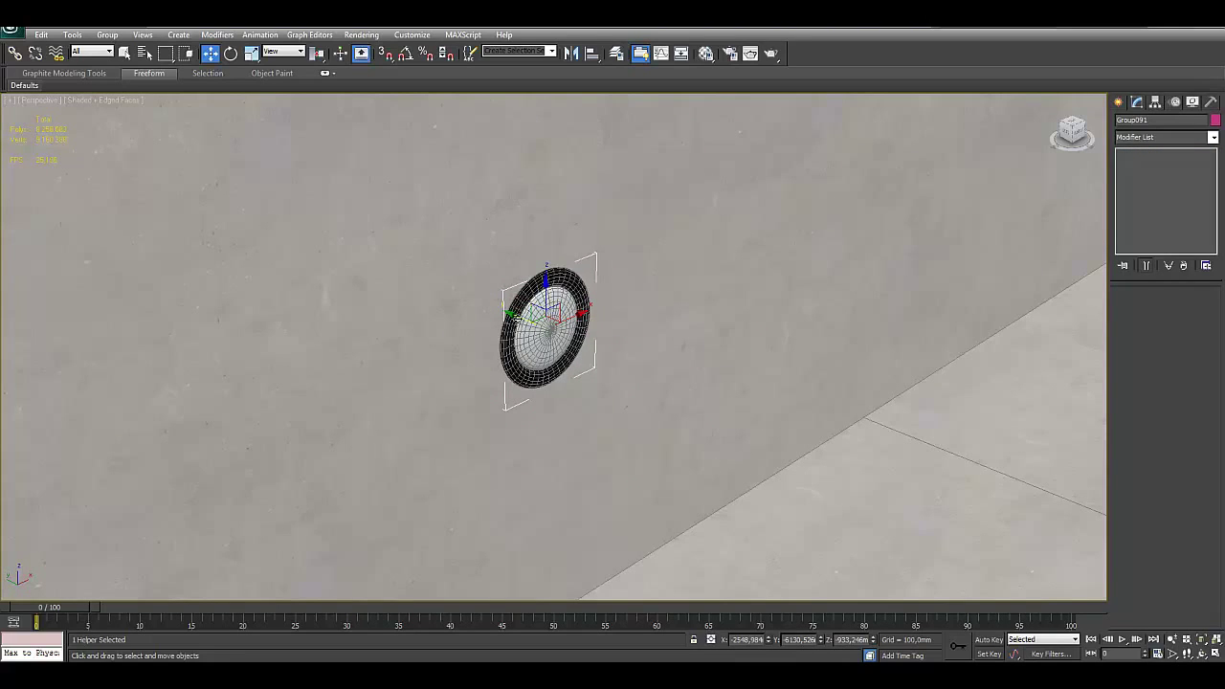
click(510, 347)
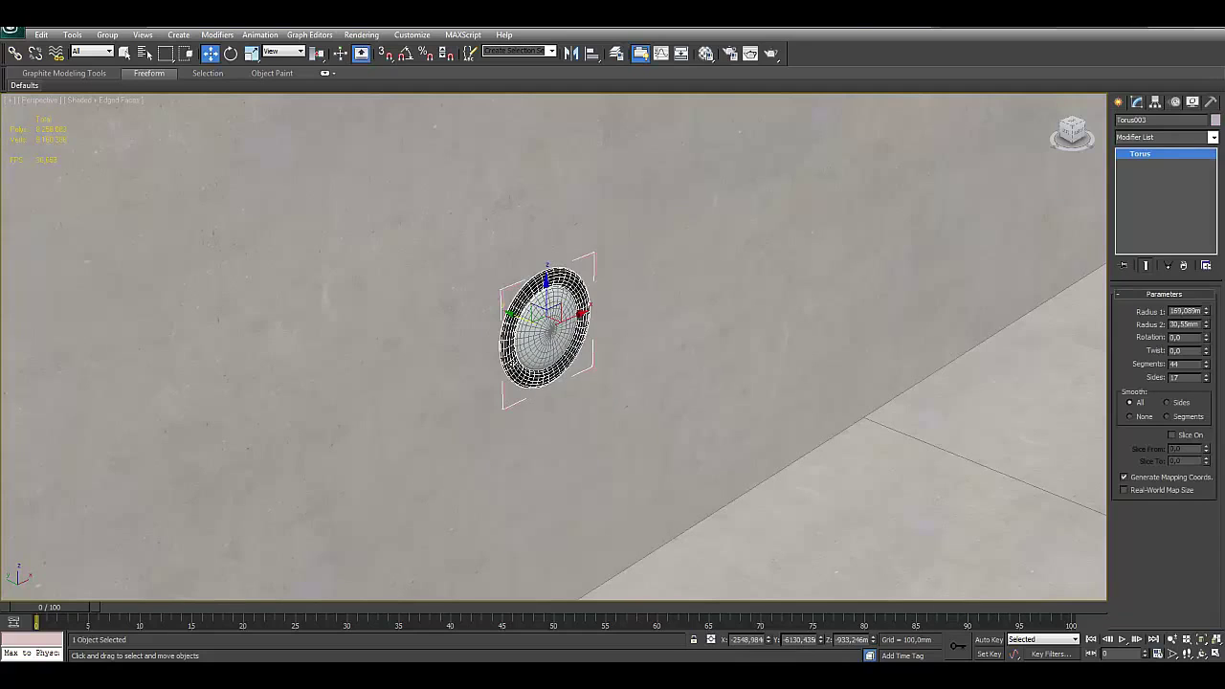
mouse_move(518, 330)
mouse_down()
mouse_move(608, 365)
mouse_move(578, 359)
mouse_up()
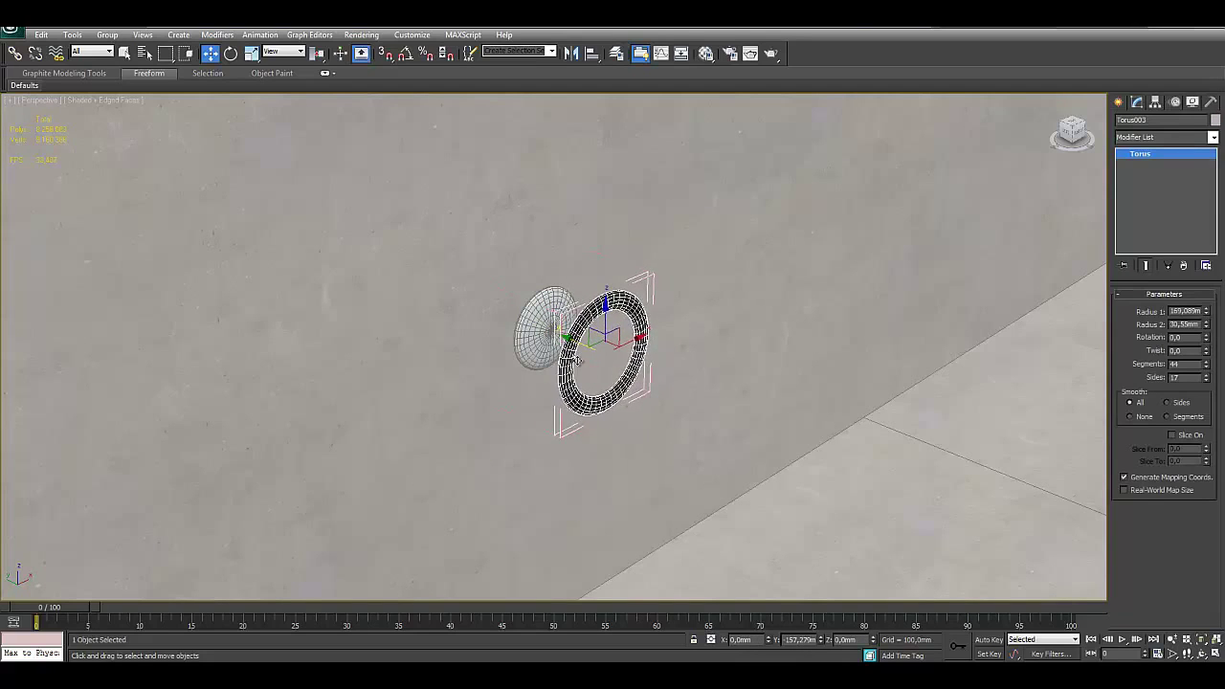
drag(578, 359, 495, 279)
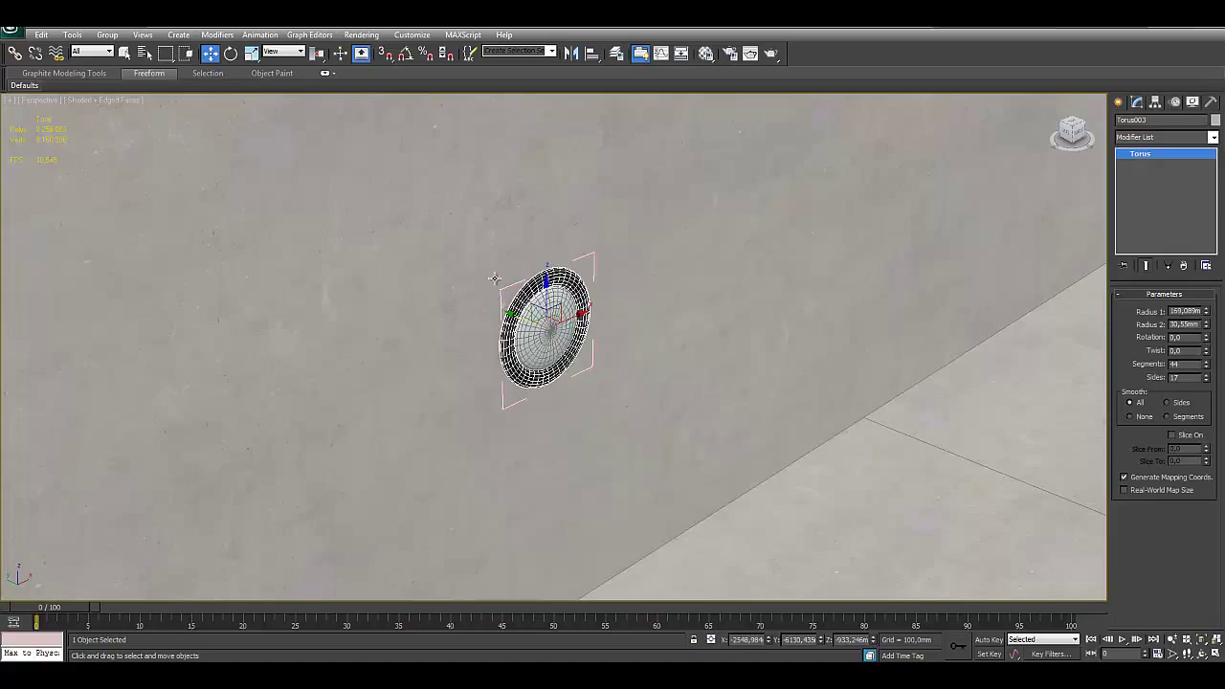
Step: Select soil plane Plane001 to show its VRayDisplacementMod: 25 mm amount, −20 mm shift
scroll(495, 278, down, 2)
scroll(501, 408, down, 5)
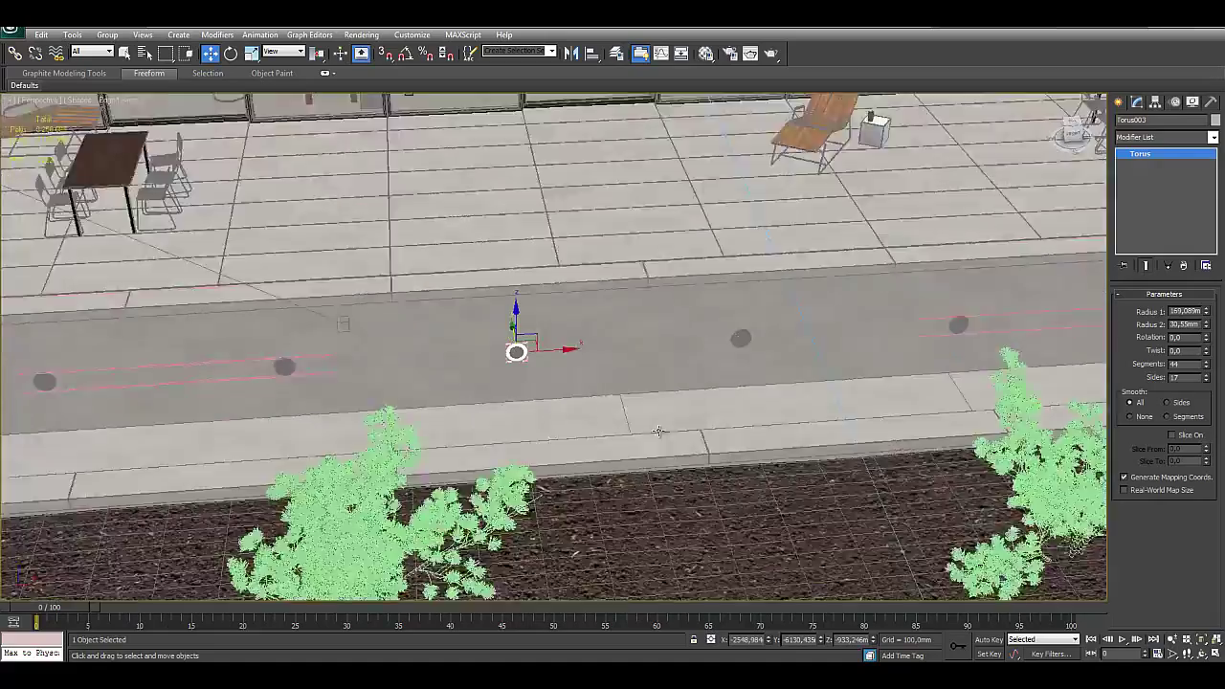
mouse_move(657, 432)
alt+middle_down()
mouse_move(555, 364)
mouse_move(571, 479)
mouse_move(527, 399)
alt+middle_up()
scroll(534, 348, up, 5)
scroll(534, 349, down, 4)
scroll(571, 478, up, 4)
scroll(586, 356, up, 2)
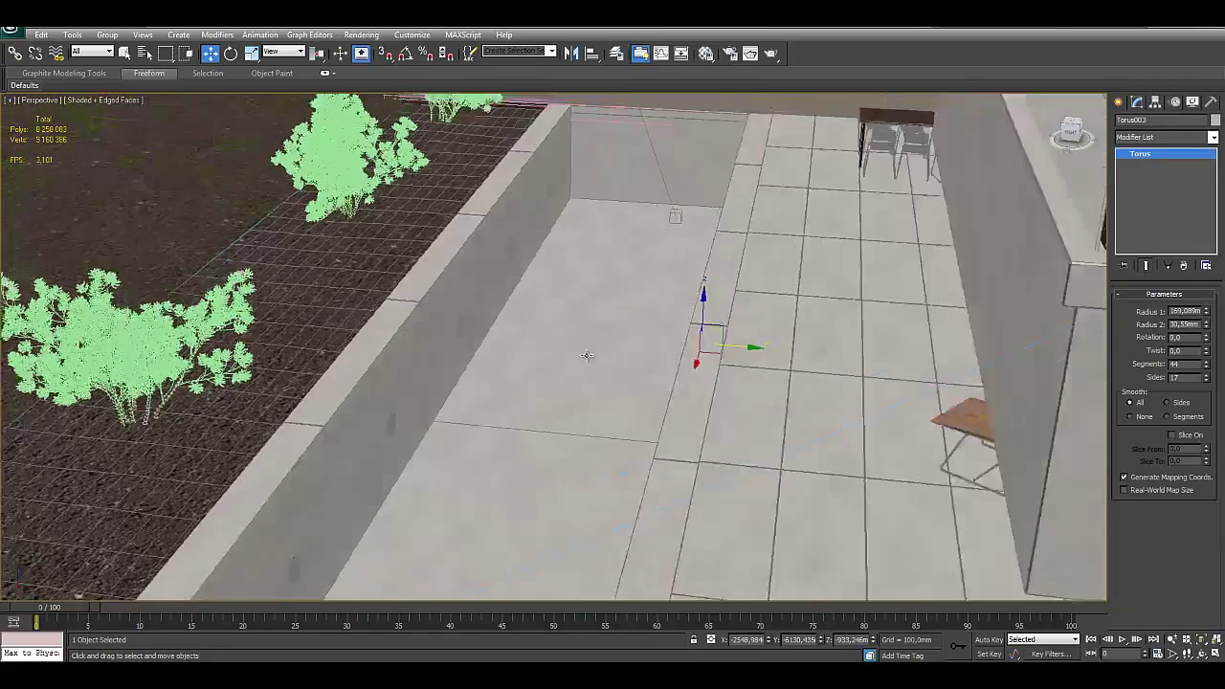
alt+middle_drag(587, 355, 417, 339)
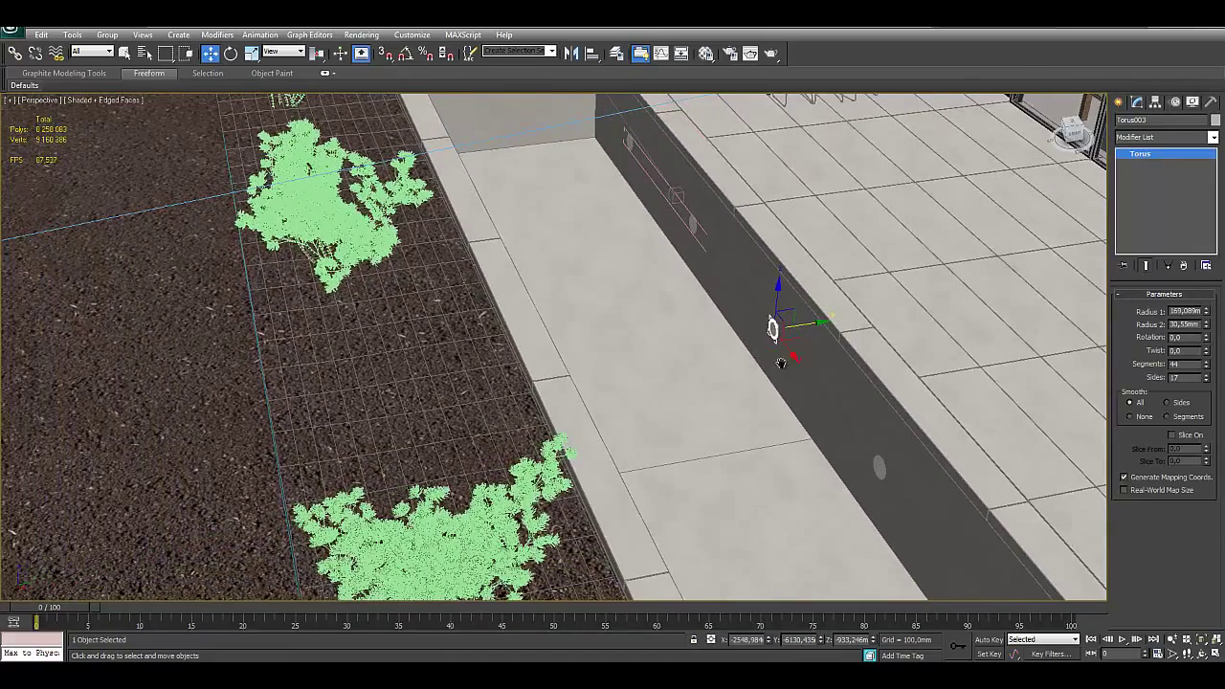
click(417, 339)
mouse_move(451, 421)
alt+middle_down()
mouse_move(654, 422)
mouse_move(632, 420)
mouse_move(665, 407)
alt+middle_up()
scroll(631, 419, up, 2)
scroll(651, 423, up, 2)
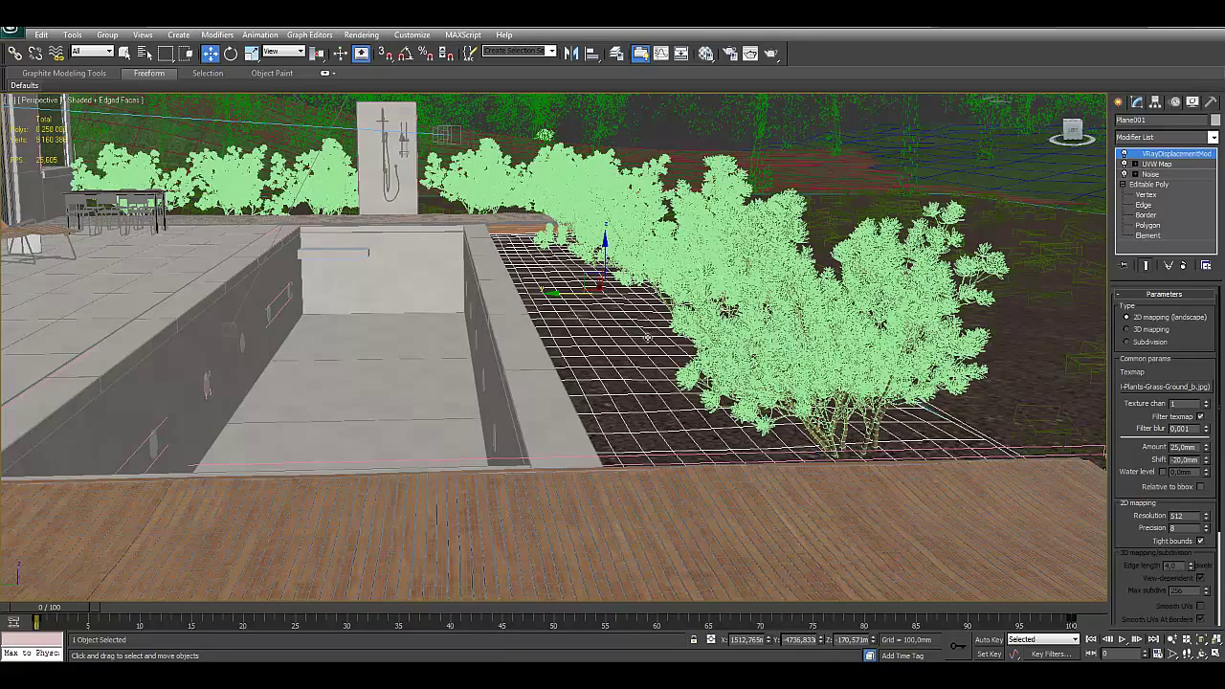
drag(607, 255, 614, 226)
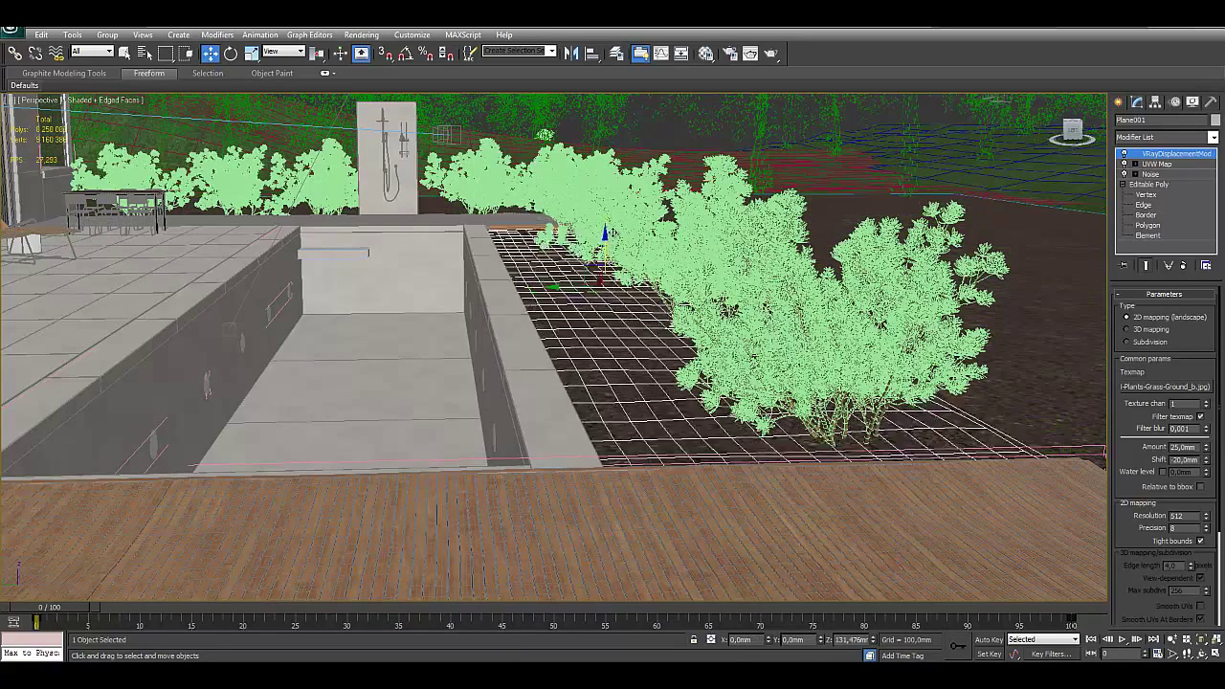
right_click(615, 226)
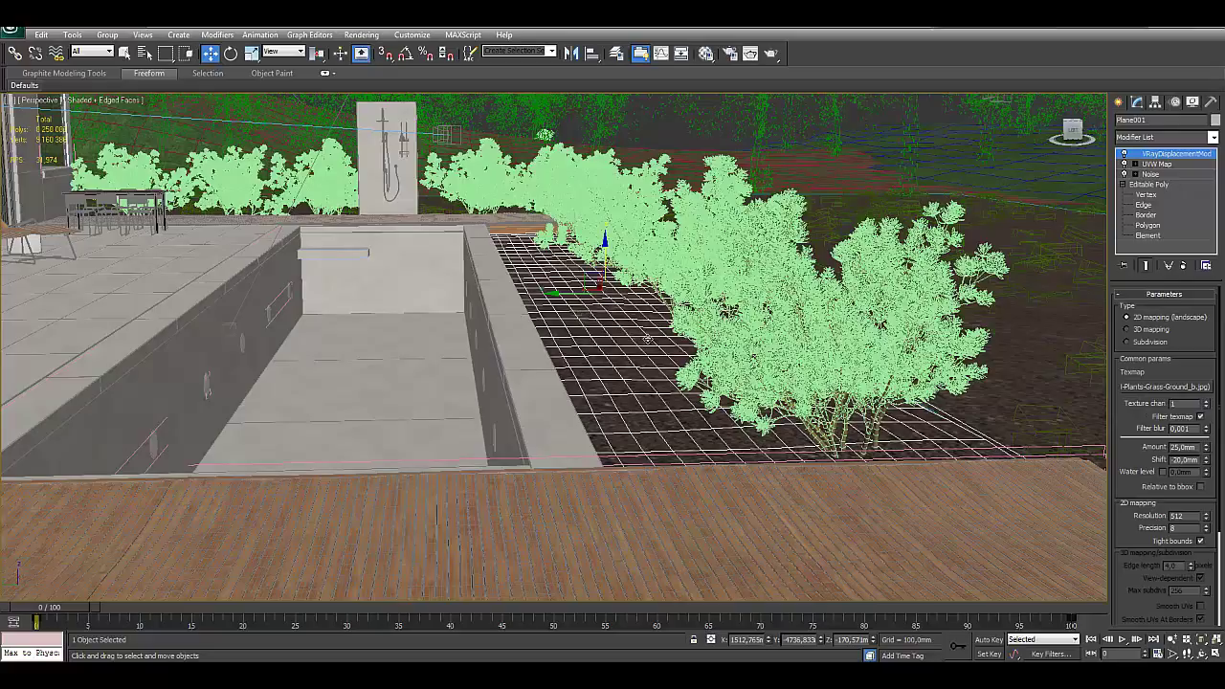
mouse_move(659, 337)
alt+middle_down()
mouse_move(612, 417)
mouse_move(613, 403)
alt+middle_up()
scroll(632, 383, up, 2)
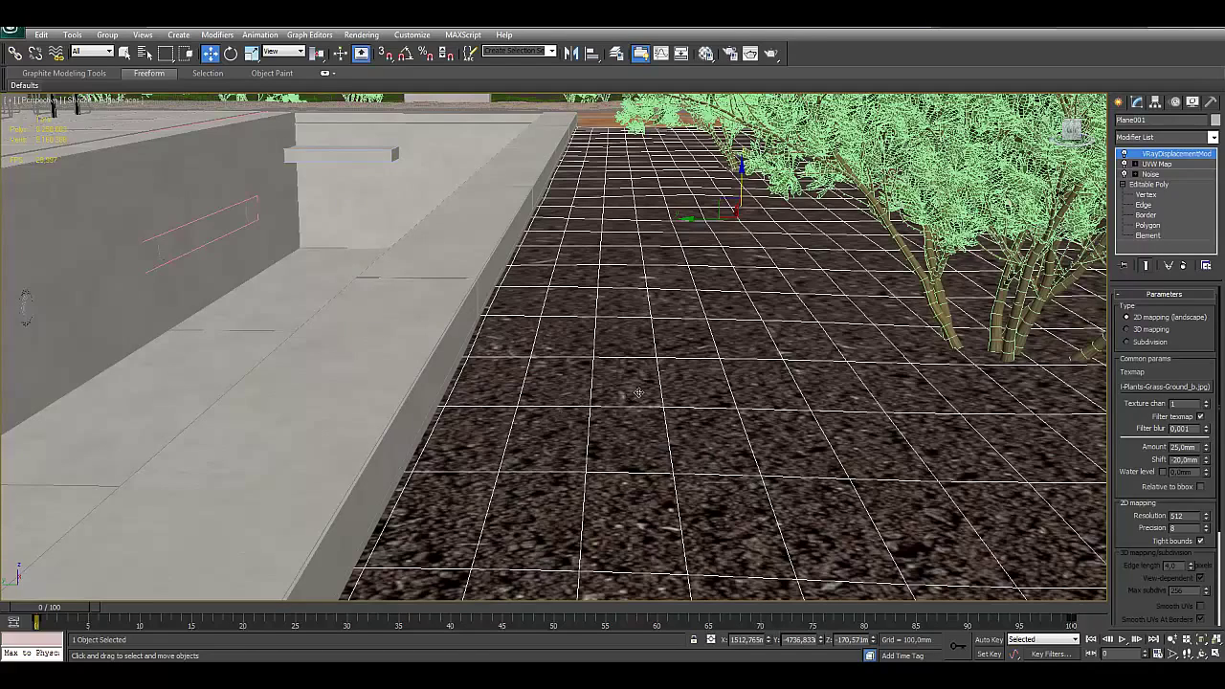
alt+middle_drag(639, 392, 394, 403)
alt+middle_drag(485, 420, 529, 451)
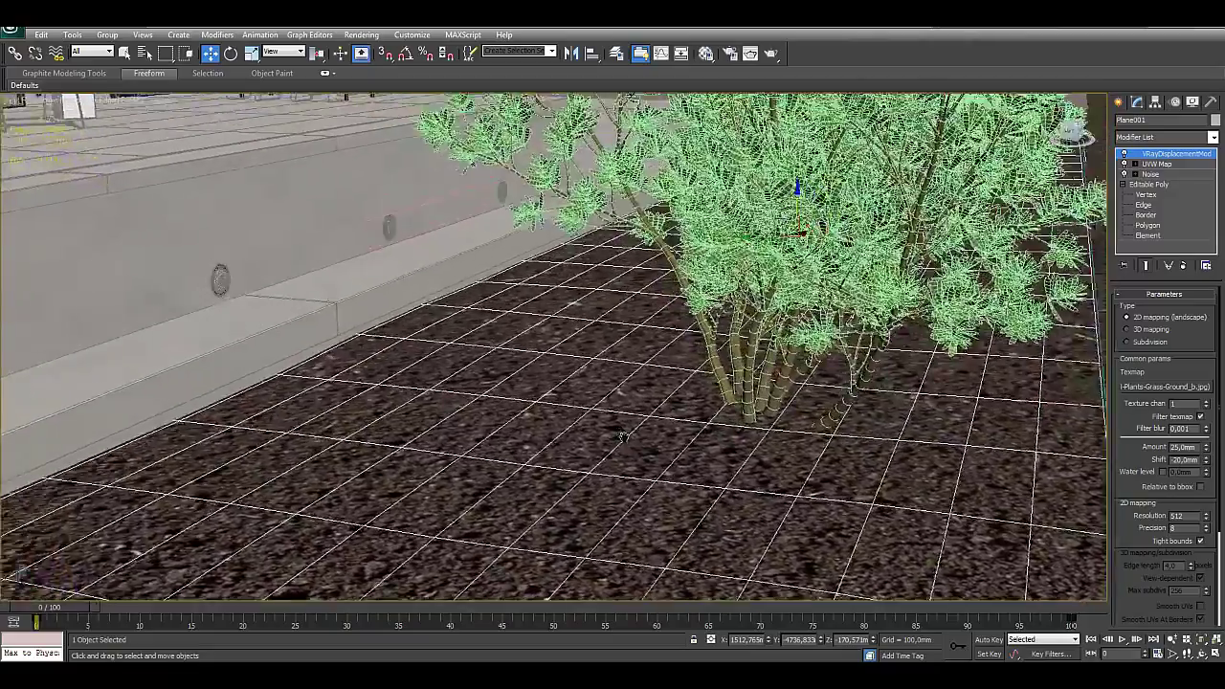
scroll(643, 428, down, 3)
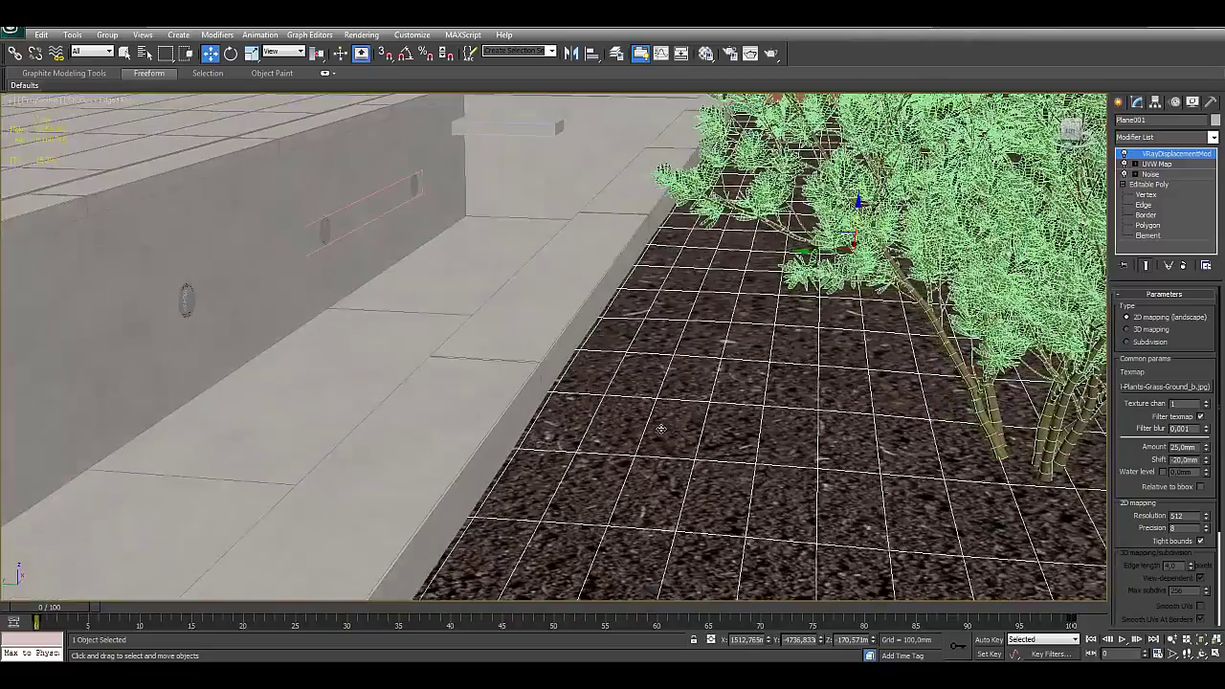
scroll(670, 430, down, 2)
scroll(673, 431, down, 2)
scroll(669, 437, up, 2)
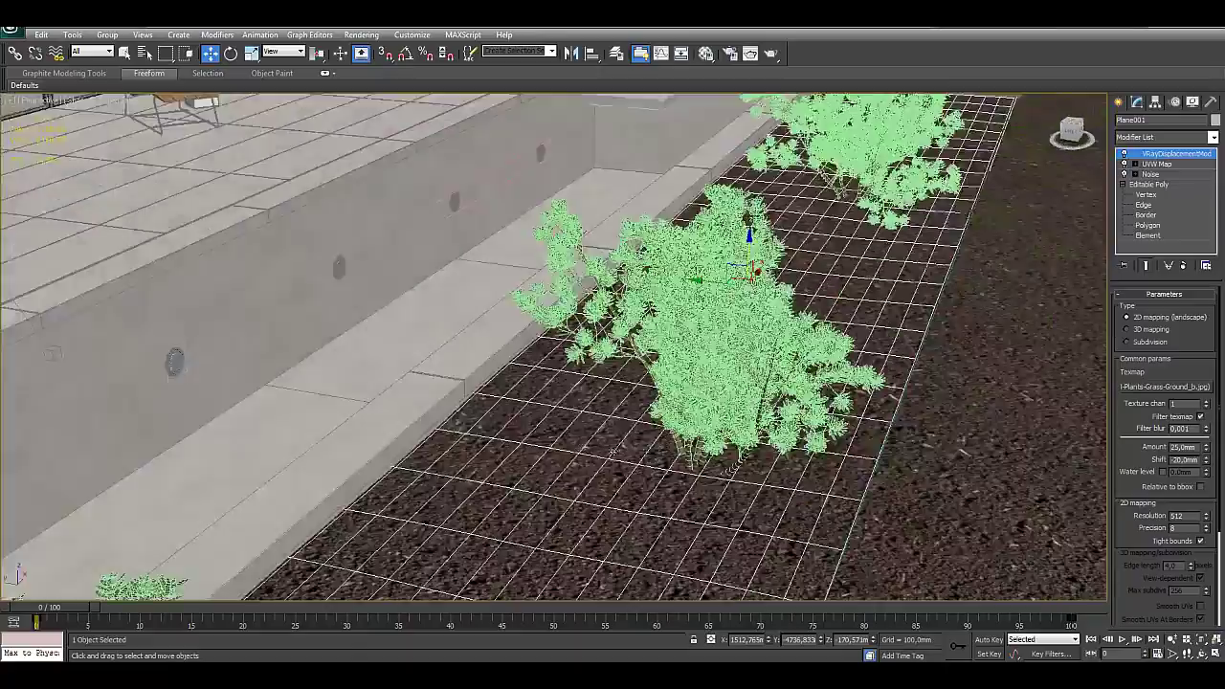
scroll(669, 441, up, 2)
scroll(668, 462, up, 2)
mouse_move(668, 462)
alt+middle_down()
mouse_move(703, 436)
mouse_move(676, 510)
alt+middle_up()
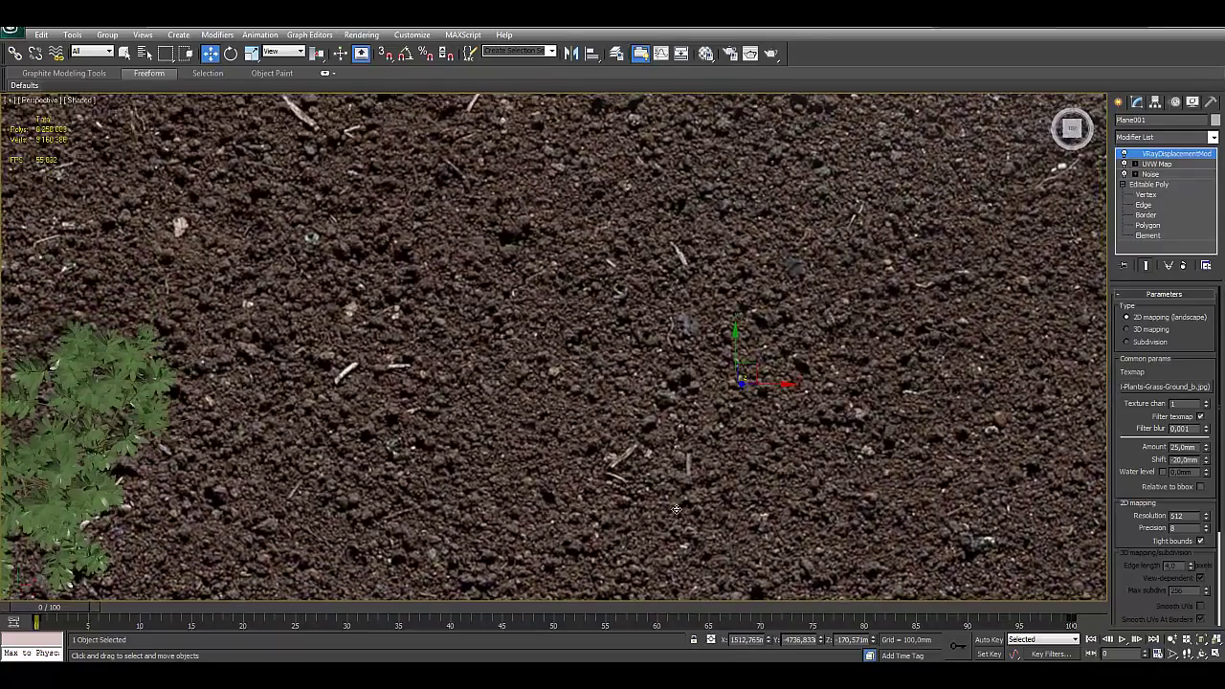
alt+middle_drag(703, 371, 799, 379)
scroll(756, 383, down, 2)
scroll(699, 388, down, 2)
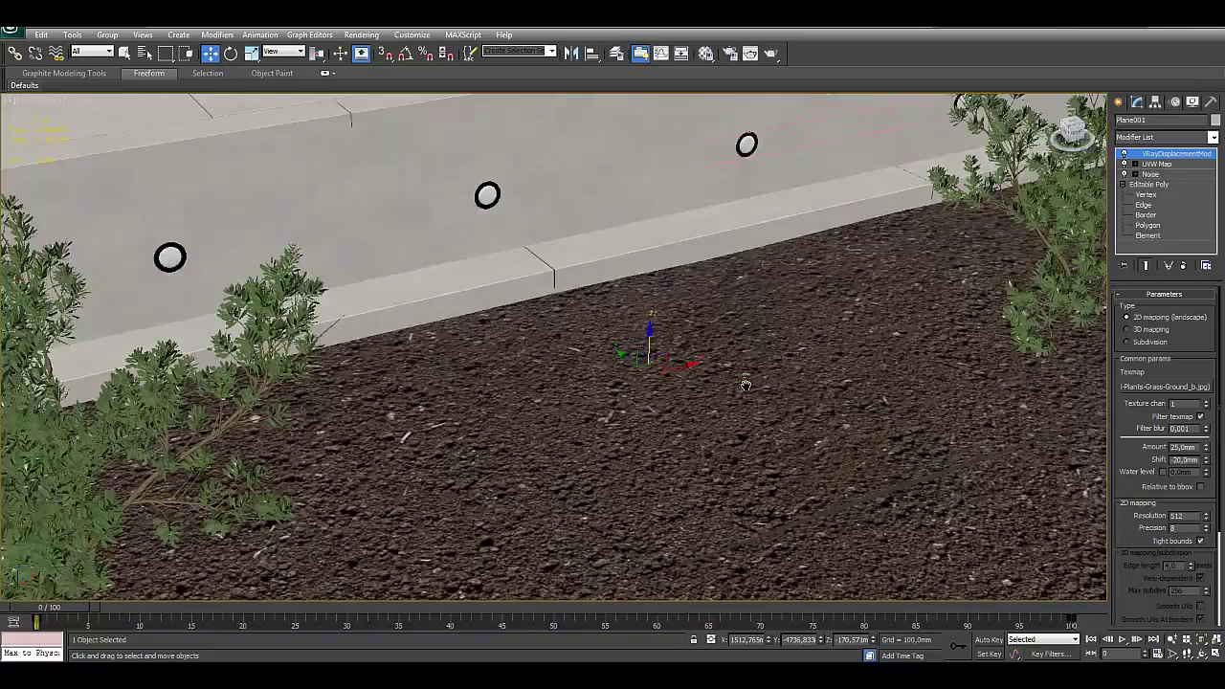
scroll(636, 392, down, 2)
scroll(577, 400, down, 2)
alt+middle_drag(797, 328, 793, 354)
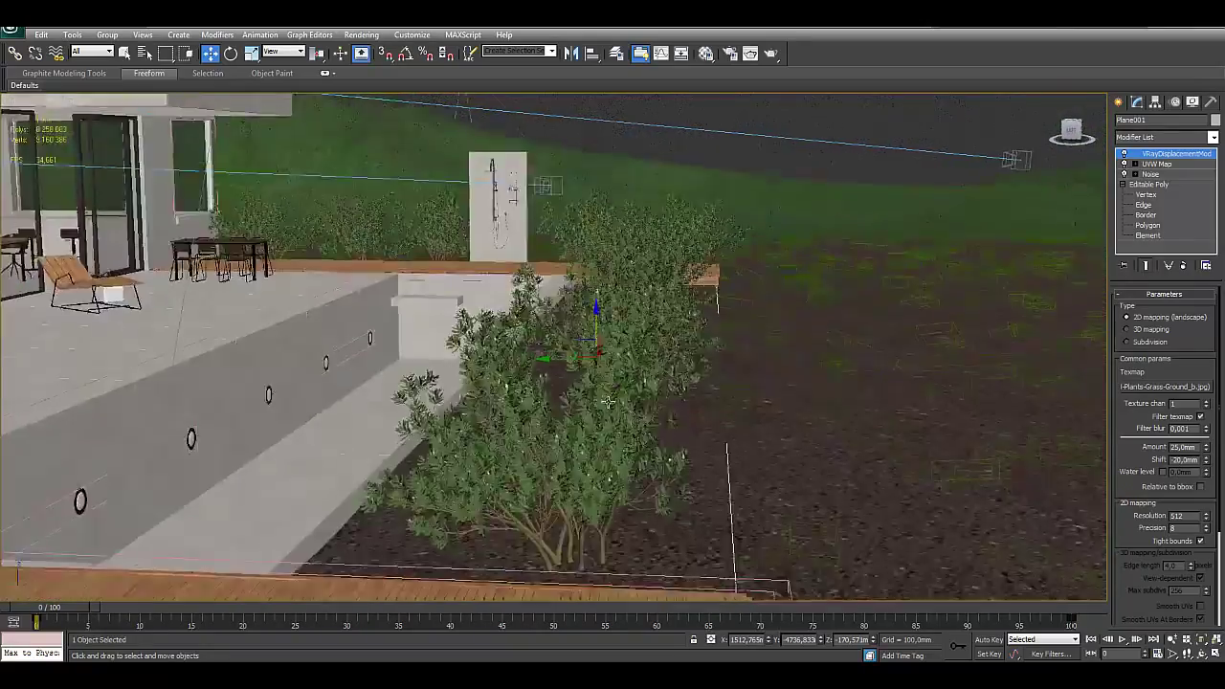
alt+middle_drag(608, 402, 594, 408)
scroll(559, 432, down, 2)
scroll(669, 392, down, 3)
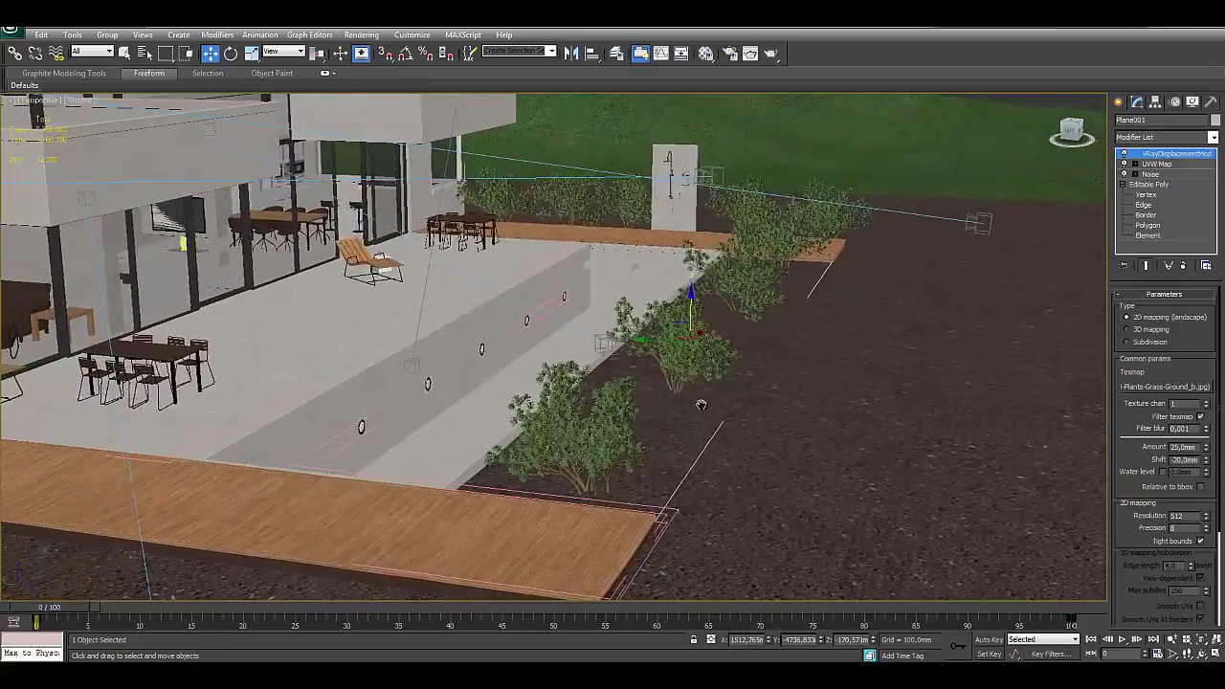
scroll(697, 405, up, 4)
scroll(696, 405, down, 2)
scroll(651, 394, down, 2)
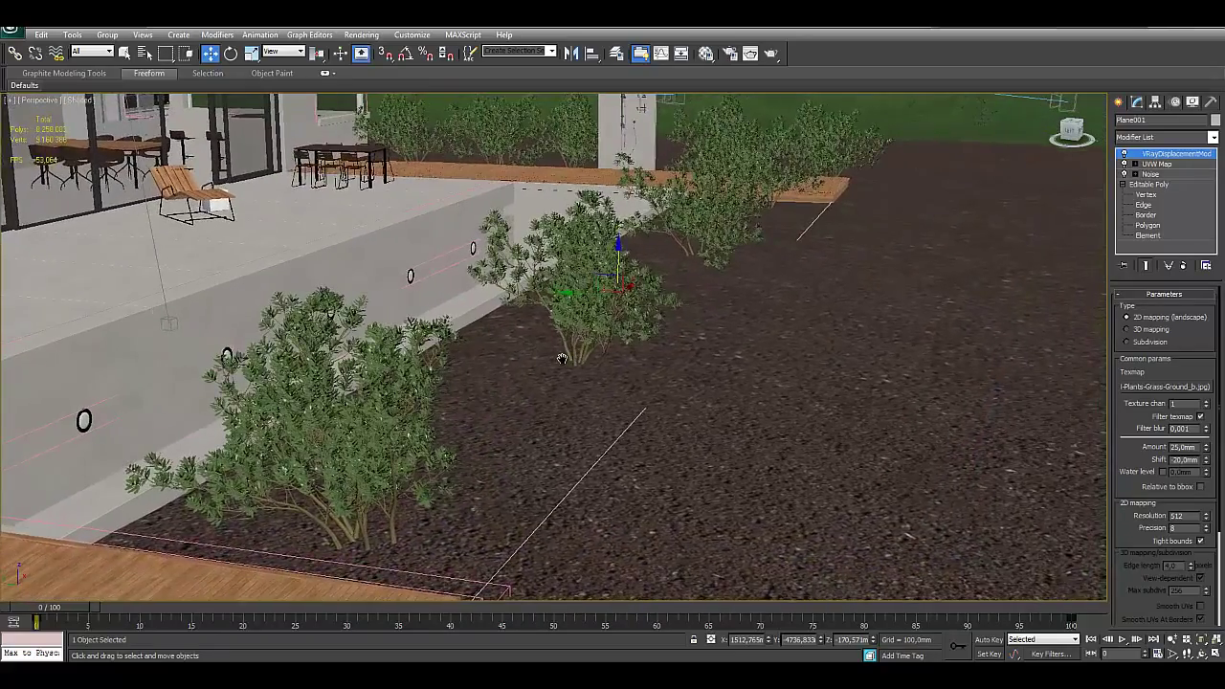
scroll(603, 383, down, 2)
scroll(560, 374, down, 2)
scroll(536, 378, down, 1)
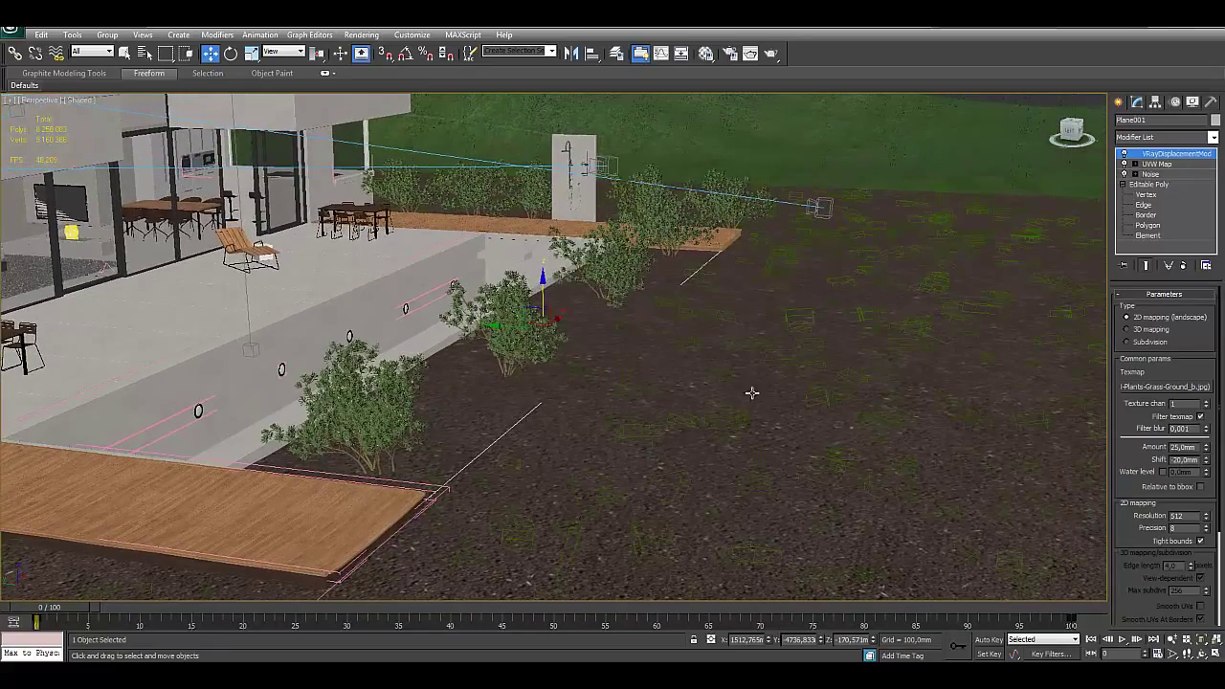
scroll(794, 397, down, 2)
scroll(823, 460, down, 2)
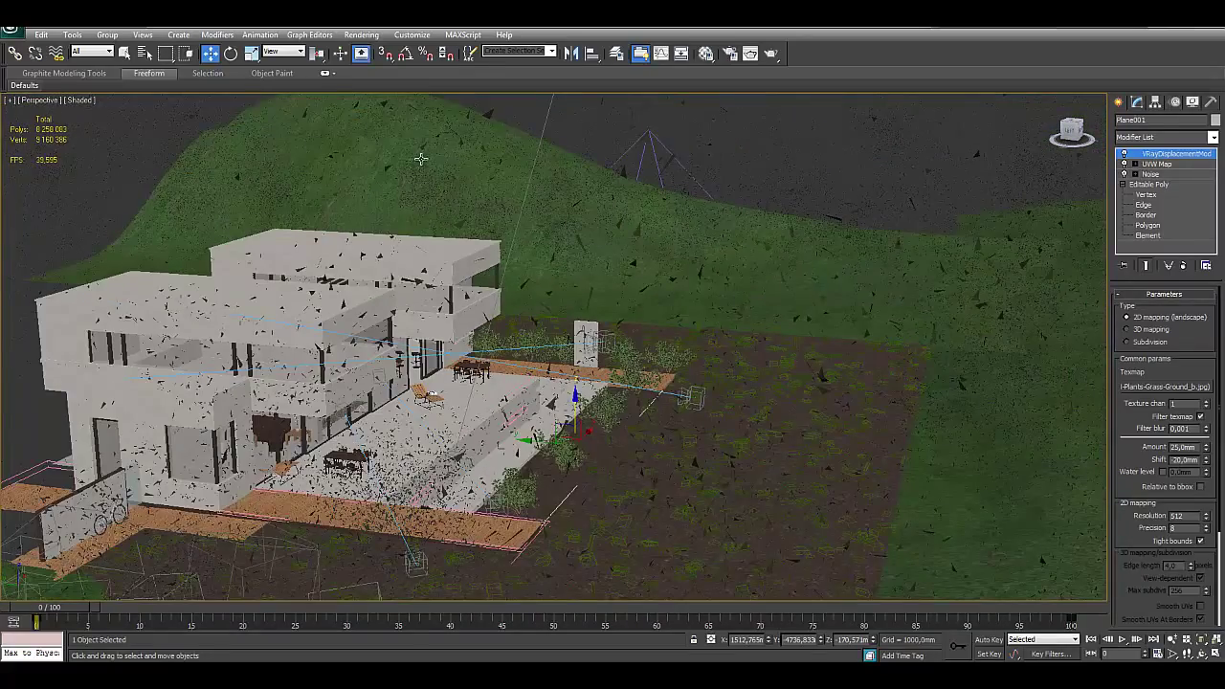
Step: Select a VRayProxy tree, then select the hill terrain Plane009 and move it along Z
click(511, 186)
key(z)
scroll(575, 335, down, 5)
middle_drag(612, 315, 678, 345)
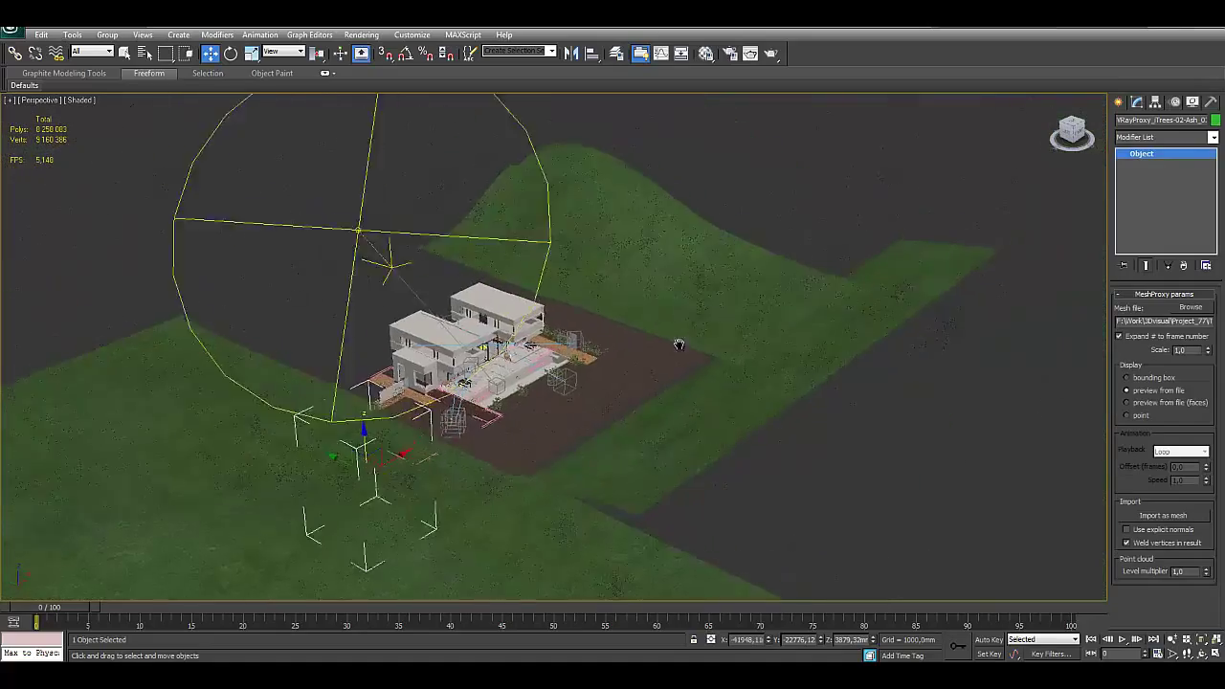
scroll(567, 254, up, 4)
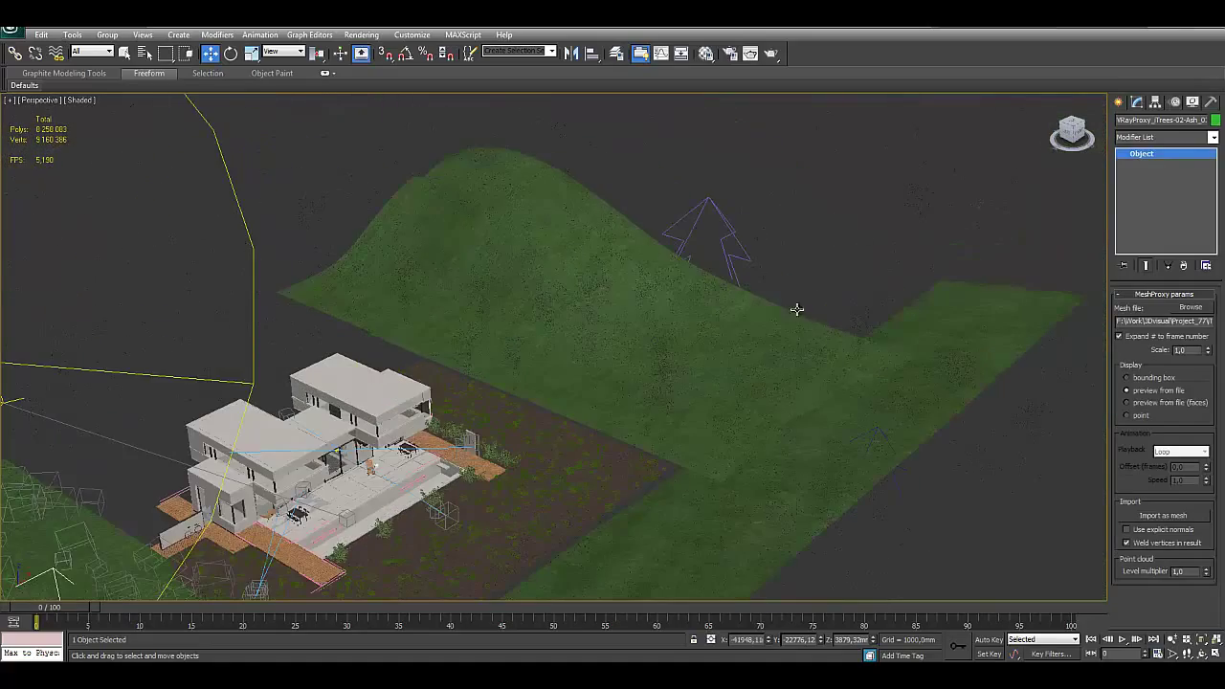
click(761, 313)
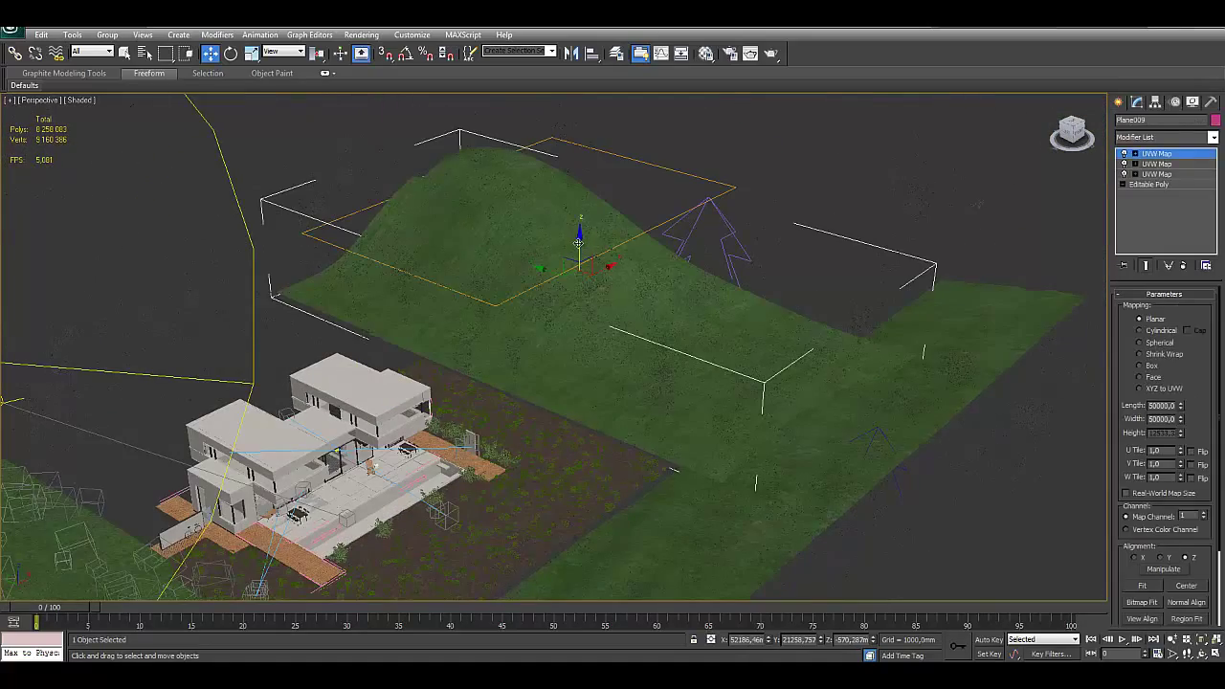
drag(578, 242, 606, 267)
Step: Look down on the grassy hillside with Edged Faces showing its rolling grid mesh
alt+middle_drag(650, 291, 605, 321)
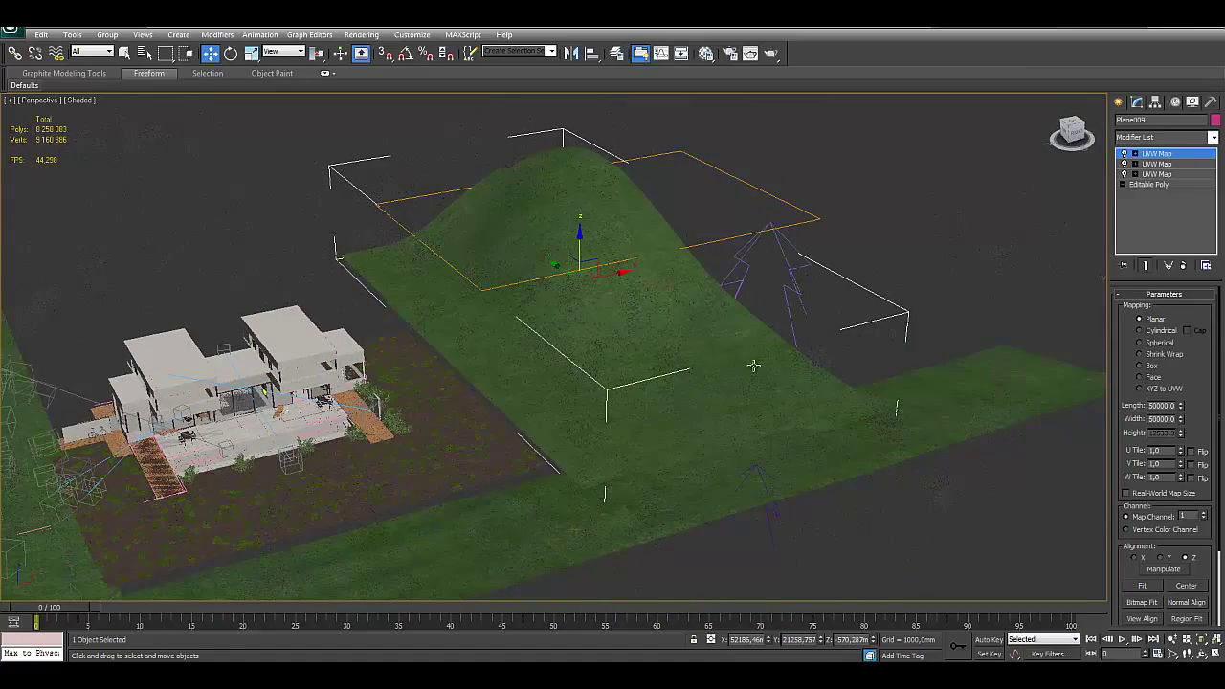
mouse_move(753, 366)
alt+middle_down()
mouse_move(722, 370)
mouse_move(699, 309)
mouse_move(661, 328)
mouse_move(908, 230)
mouse_move(599, 440)
alt+middle_up()
scroll(696, 305, up, 5)
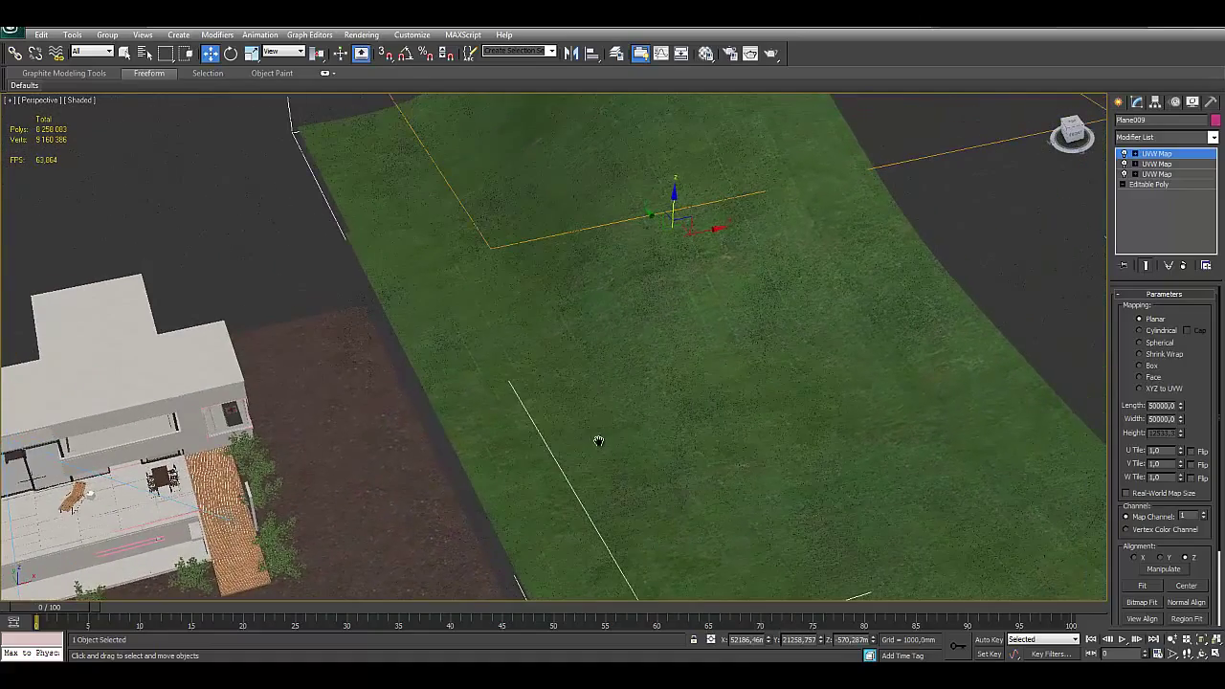
mouse_move(753, 392)
alt+middle_down()
mouse_move(742, 421)
mouse_move(754, 422)
mouse_move(609, 374)
alt+middle_up()
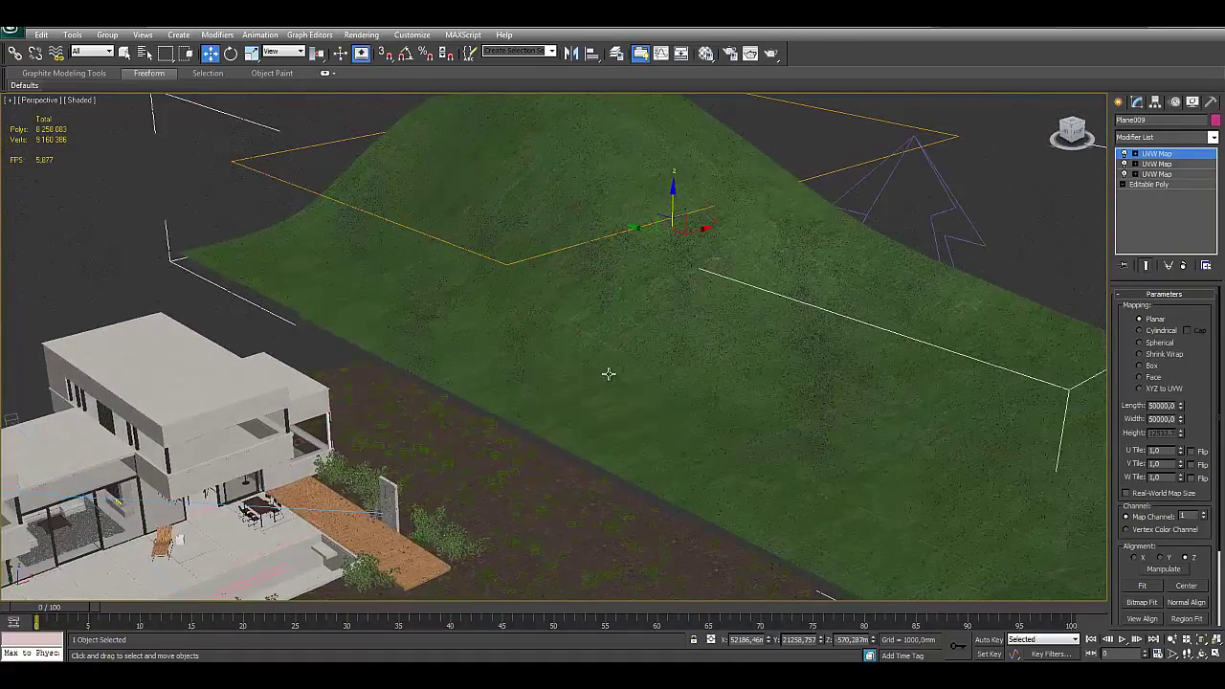
key(F4)
mouse_move(610, 337)
alt+middle_down()
mouse_move(599, 354)
mouse_move(625, 331)
mouse_move(599, 402)
mouse_move(569, 389)
mouse_move(556, 448)
alt+middle_up()
click(564, 447)
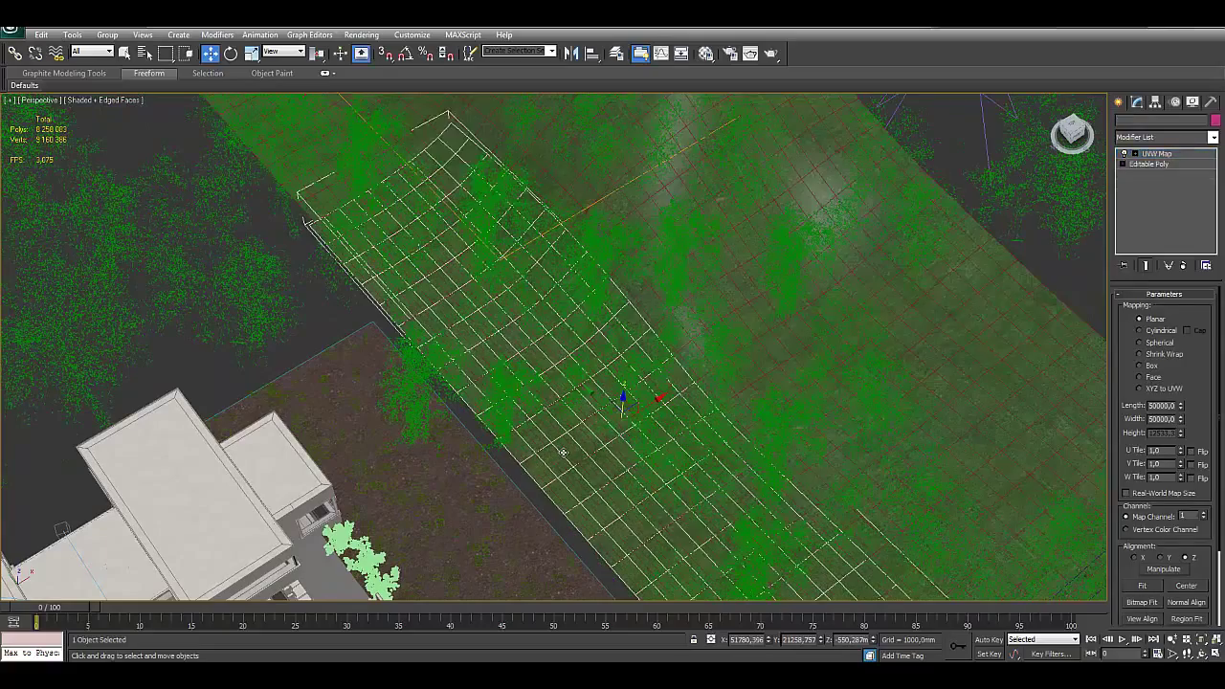
mouse_move(548, 443)
alt+middle_down()
mouse_move(976, 386)
mouse_move(287, 287)
alt+middle_up()
click(356, 252)
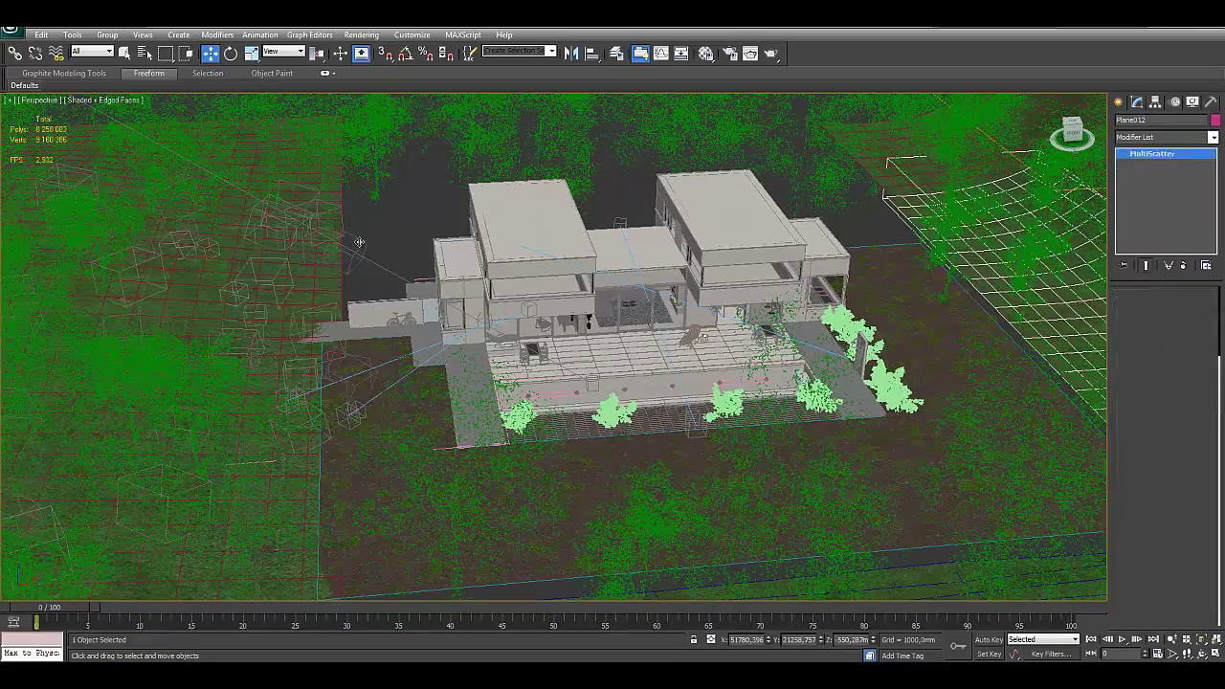
scroll(350, 244, up, 3)
scroll(345, 235, up, 3)
scroll(344, 236, up, 3)
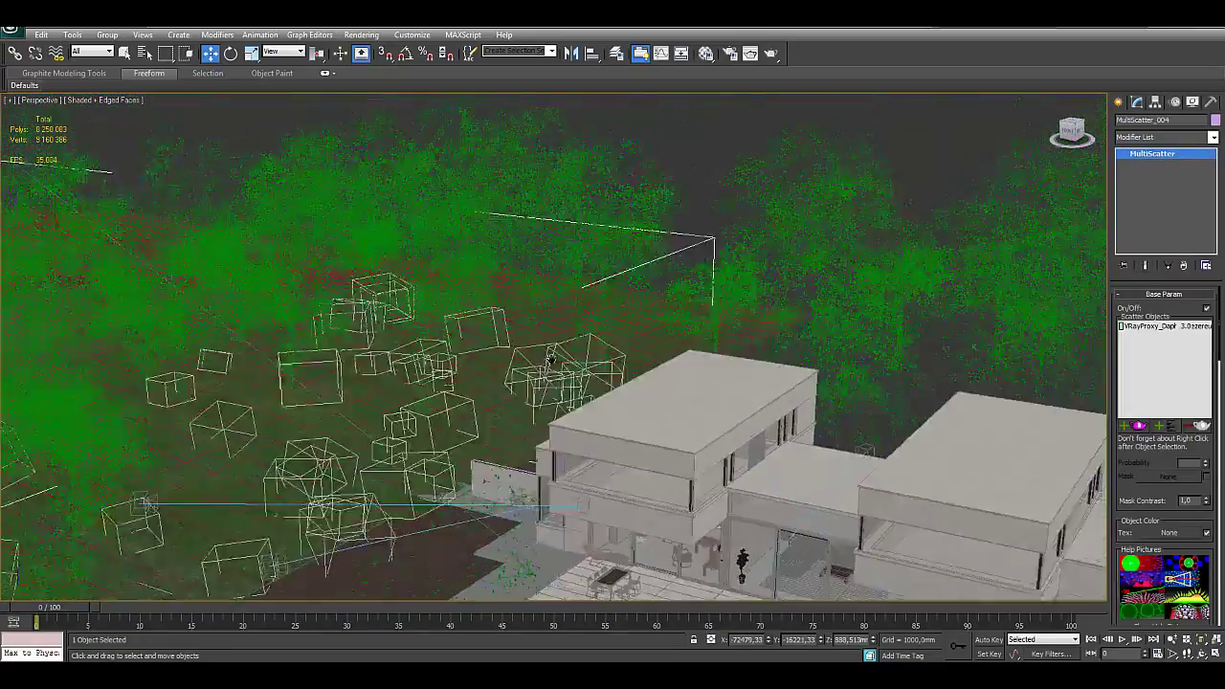
scroll(588, 341, up, 3)
mouse_move(673, 500)
alt+middle_down()
mouse_move(748, 448)
mouse_move(546, 416)
alt+middle_up()
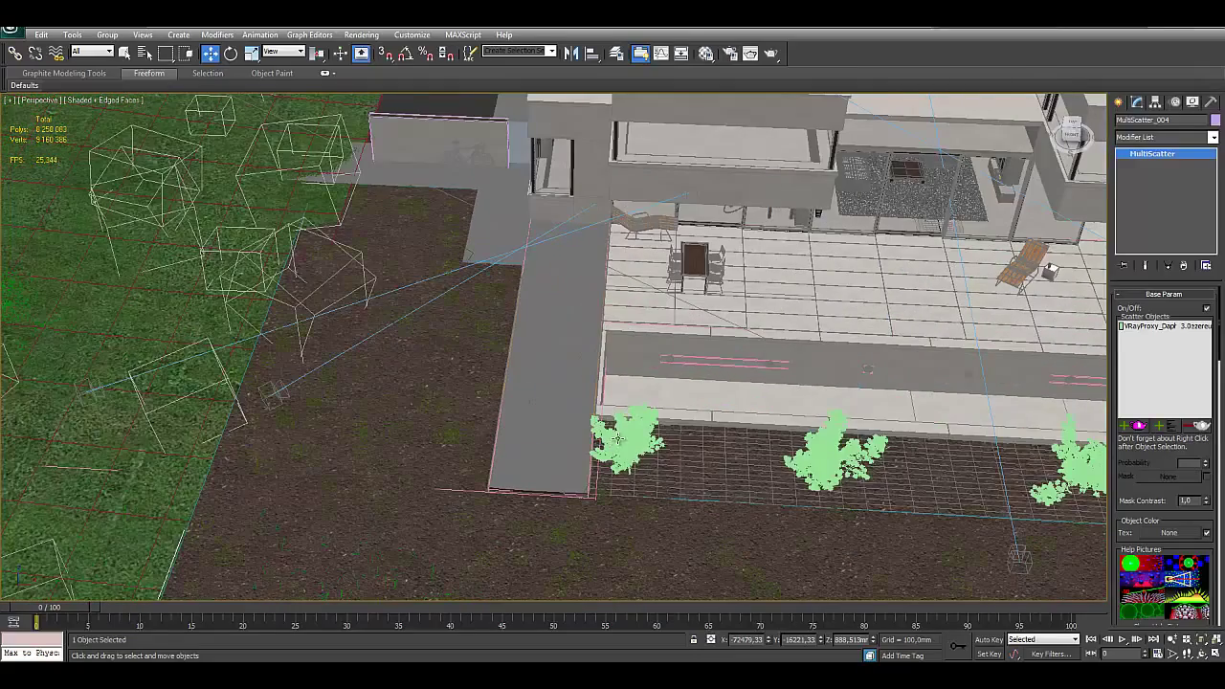
click(647, 451)
key(F4)
alt+middle_drag(678, 466, 384, 403)
scroll(383, 403, up, 2)
scroll(384, 403, down, 1)
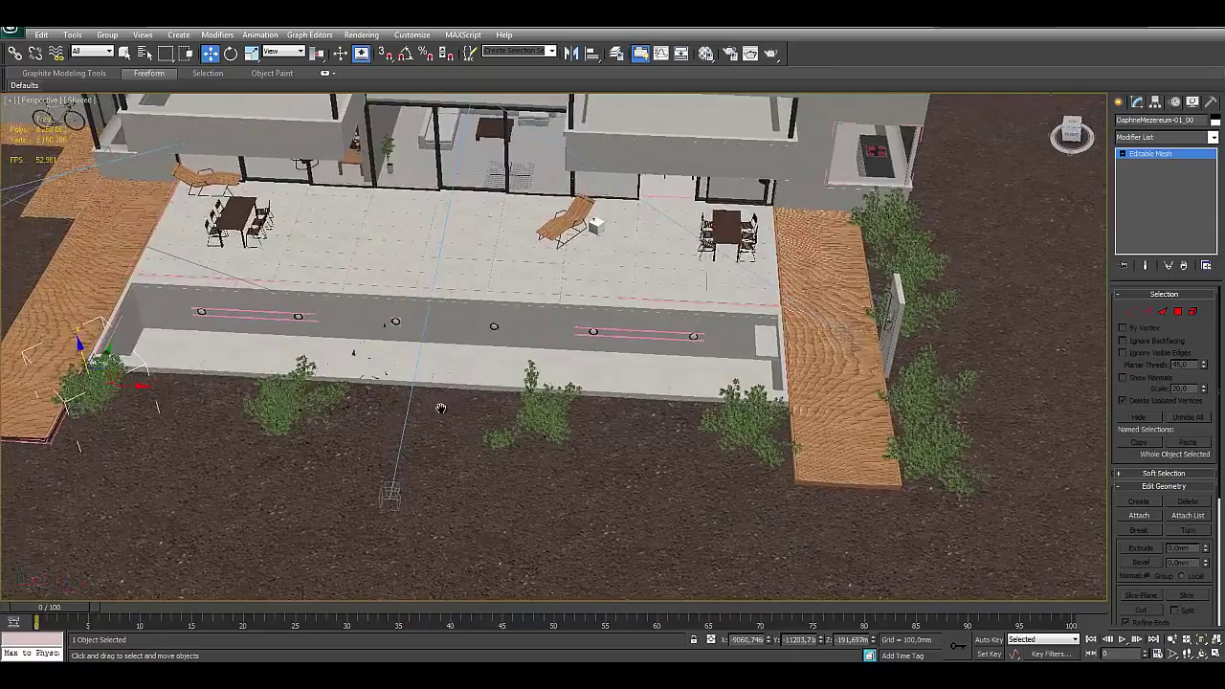
scroll(383, 403, down, 2)
scroll(383, 403, down, 3)
alt+middle_drag(384, 402, 526, 377)
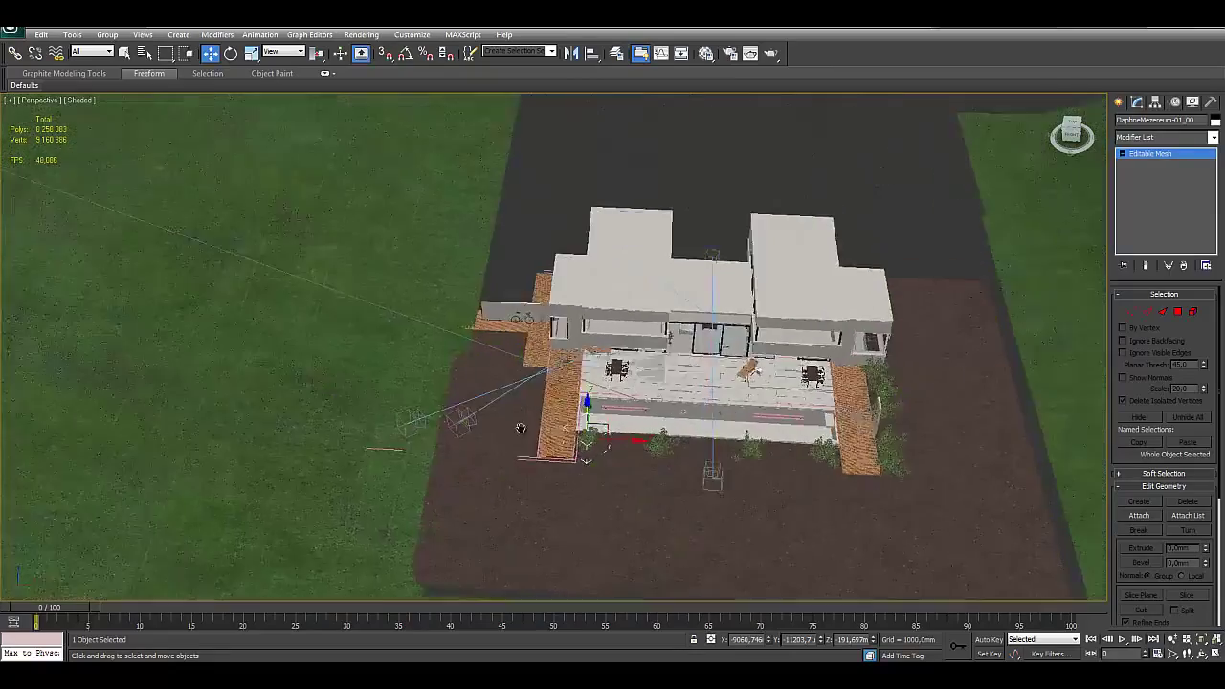
scroll(525, 377, up, 2)
scroll(526, 377, up, 2)
scroll(525, 378, down, 2)
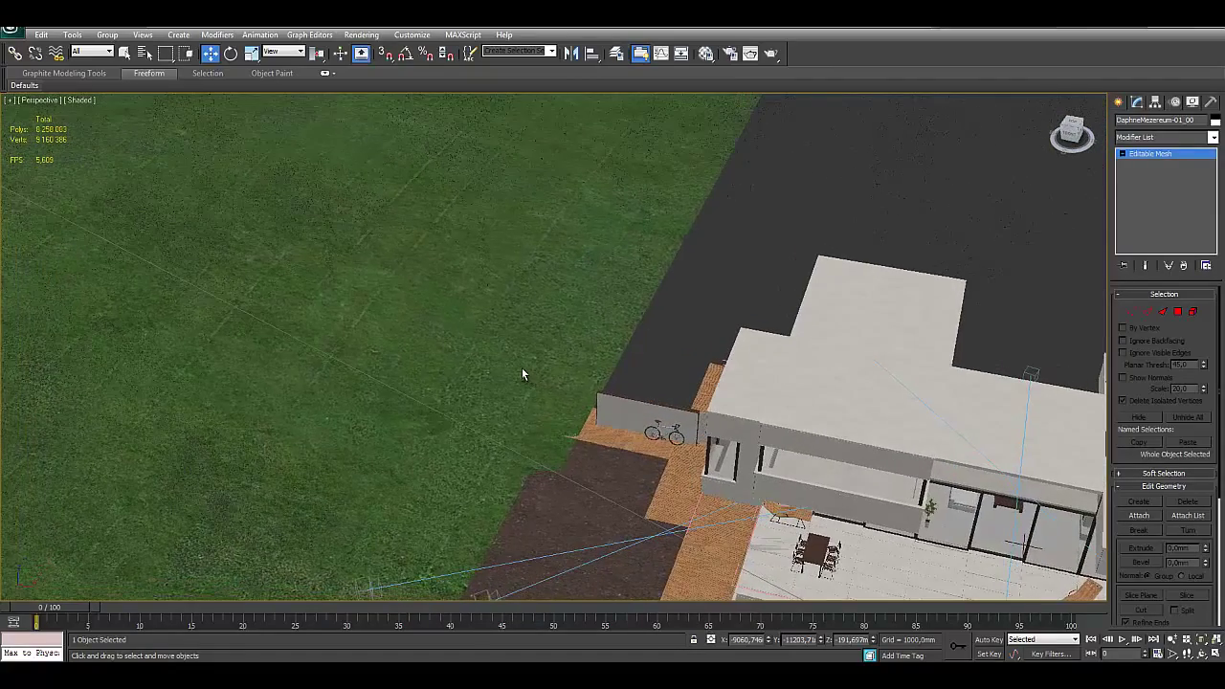
click(667, 309)
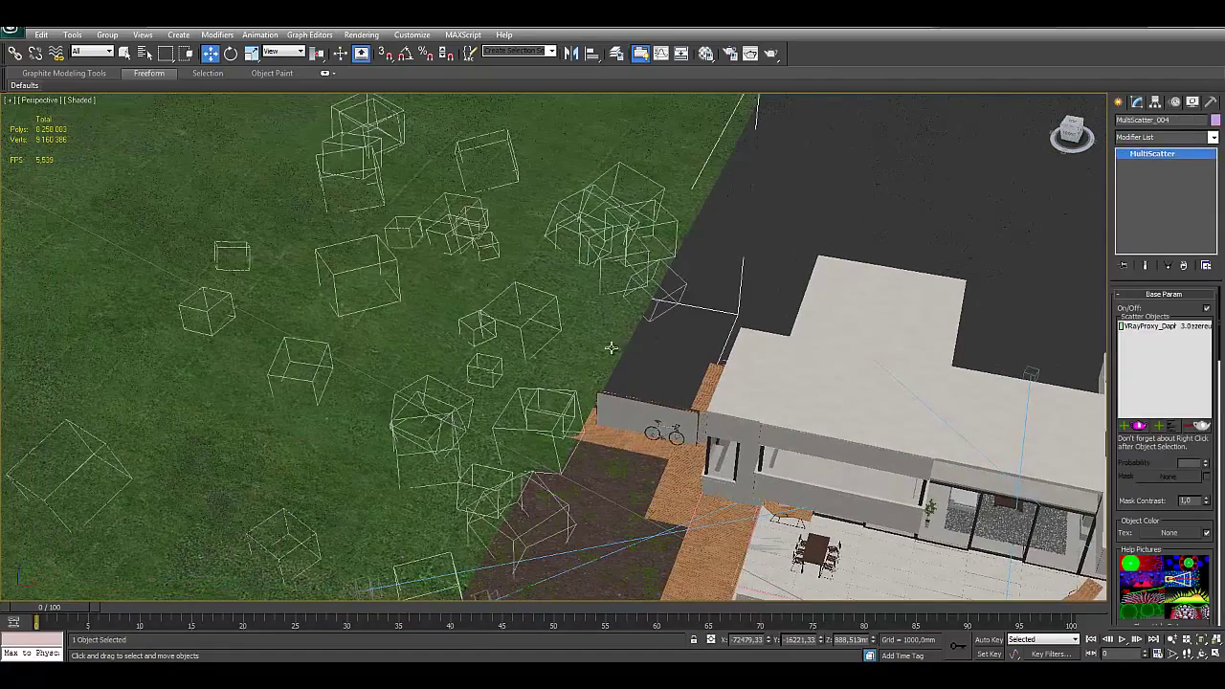
scroll(620, 327, down, 3)
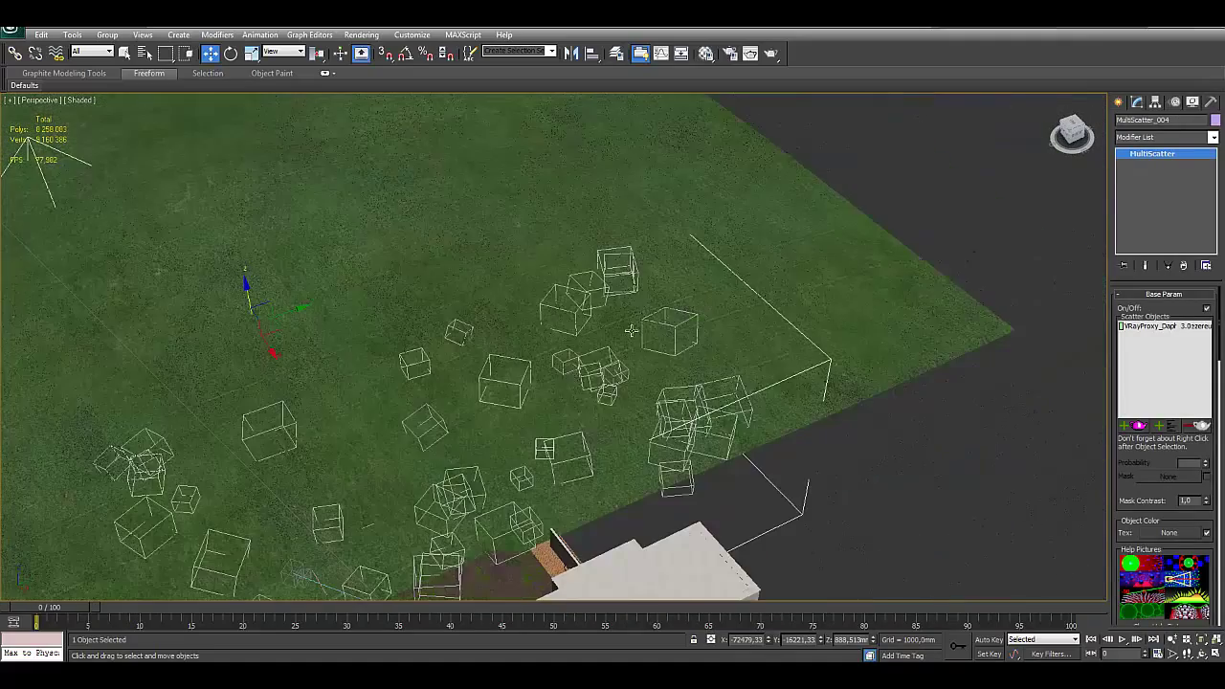
mouse_move(243, 278)
middle_down()
mouse_move(750, 269)
mouse_move(649, 322)
middle_up()
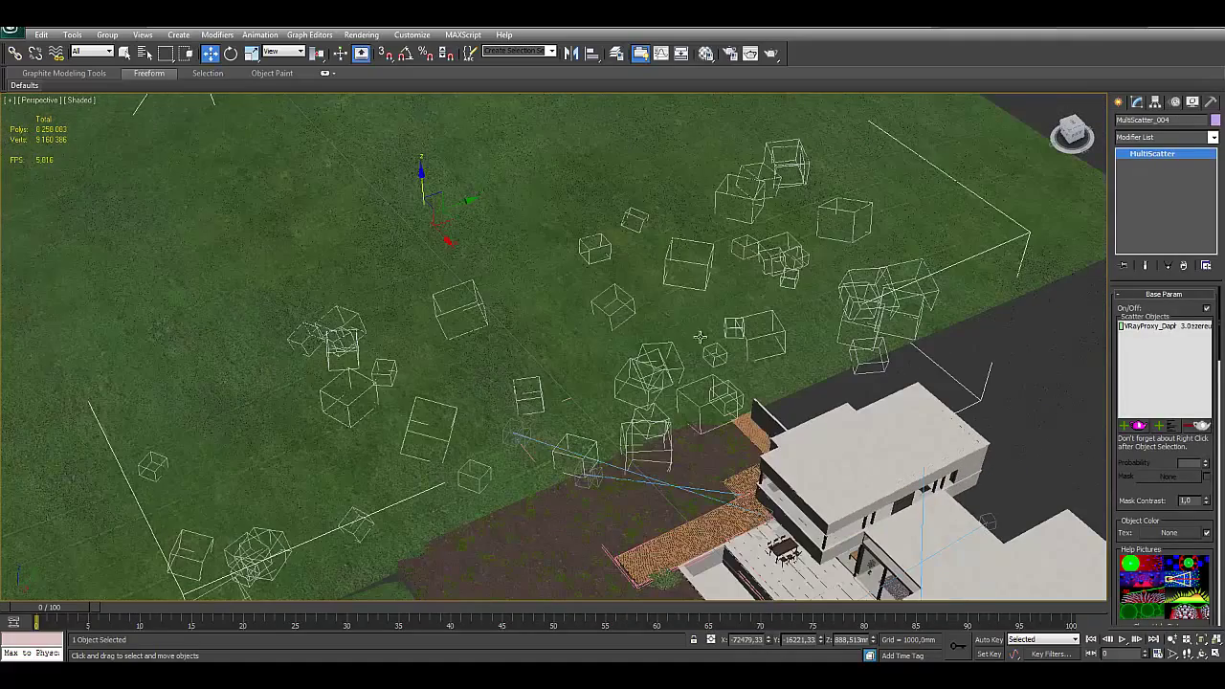
mouse_move(564, 400)
alt+middle_down()
mouse_move(534, 439)
mouse_move(780, 325)
alt+middle_up()
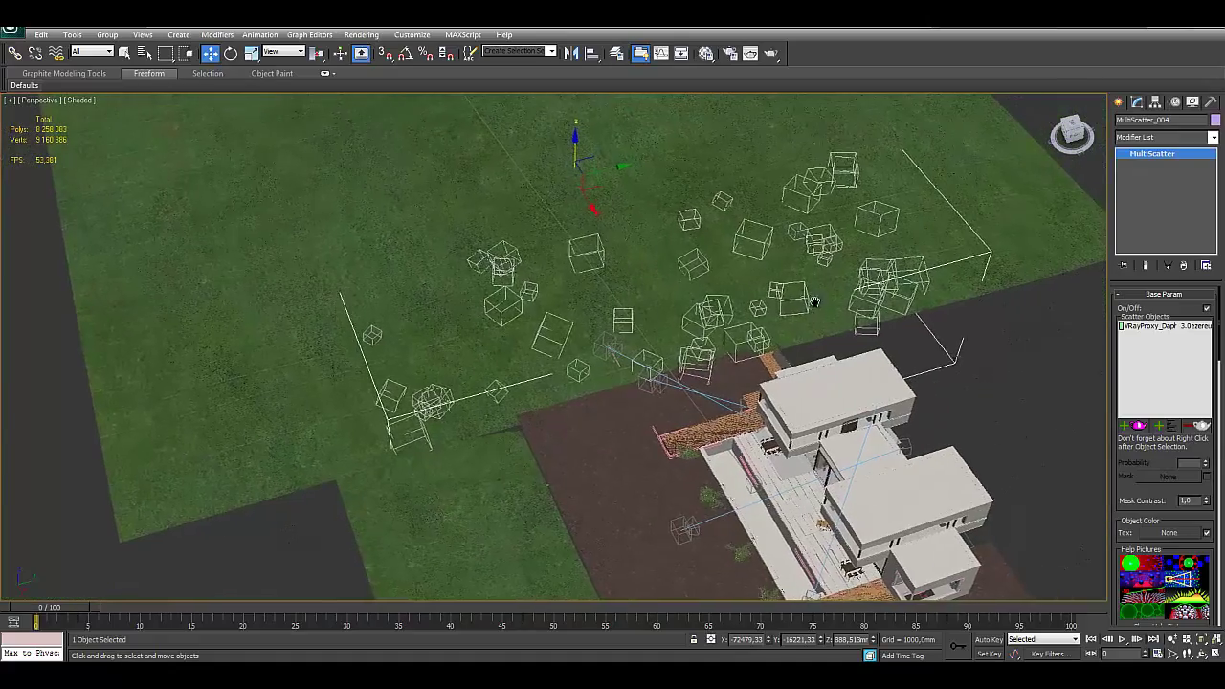
key(F4)
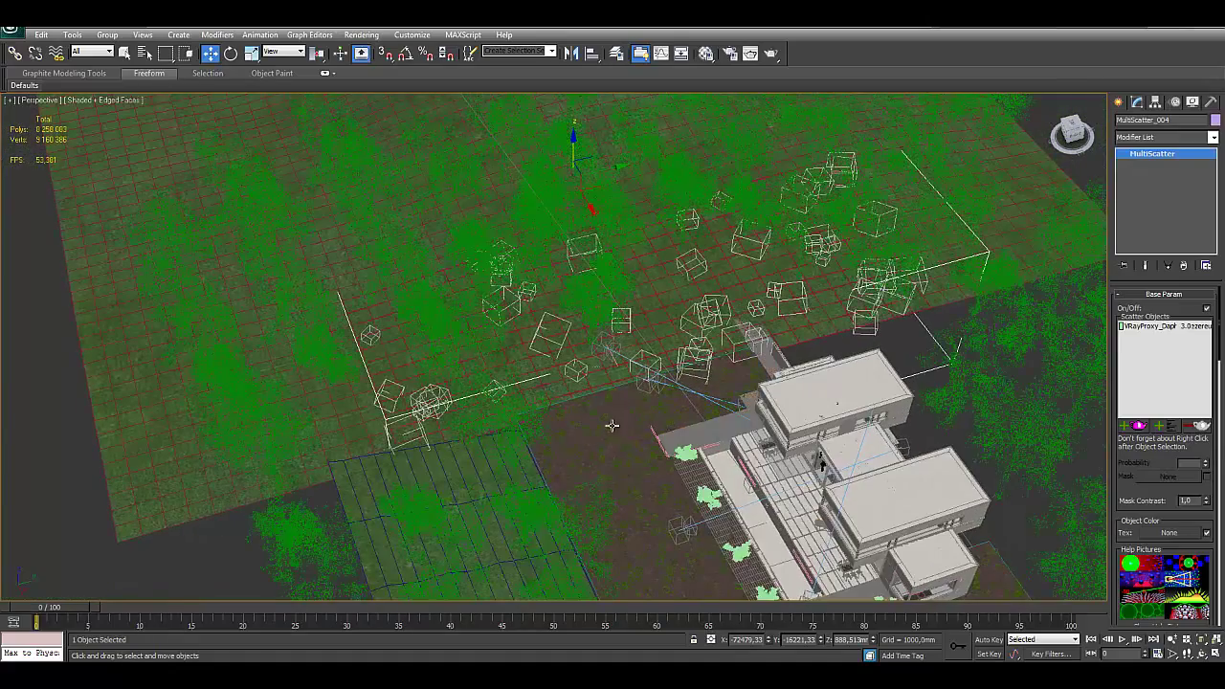
scroll(574, 383, up, 3)
scroll(520, 394, up, 4)
Step: Select the plant scatter MultiScatter_002 on the soil bed beside the house
click(566, 328)
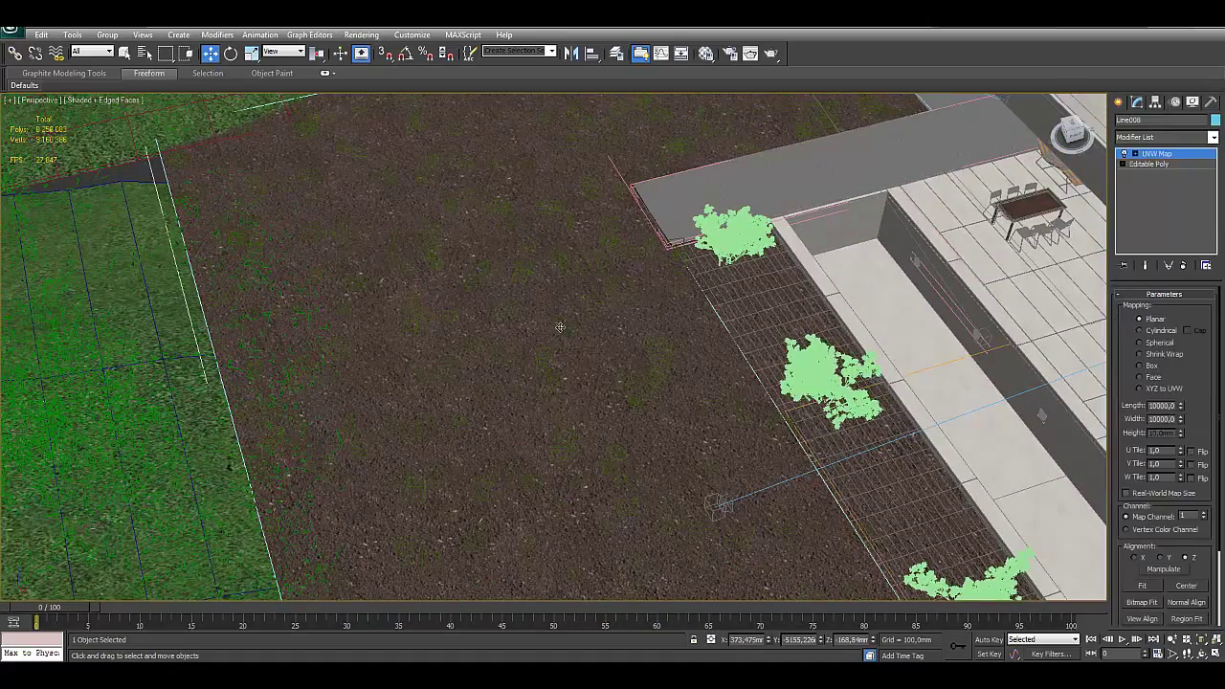
scroll(604, 319, down, 1)
scroll(574, 364, down, 2)
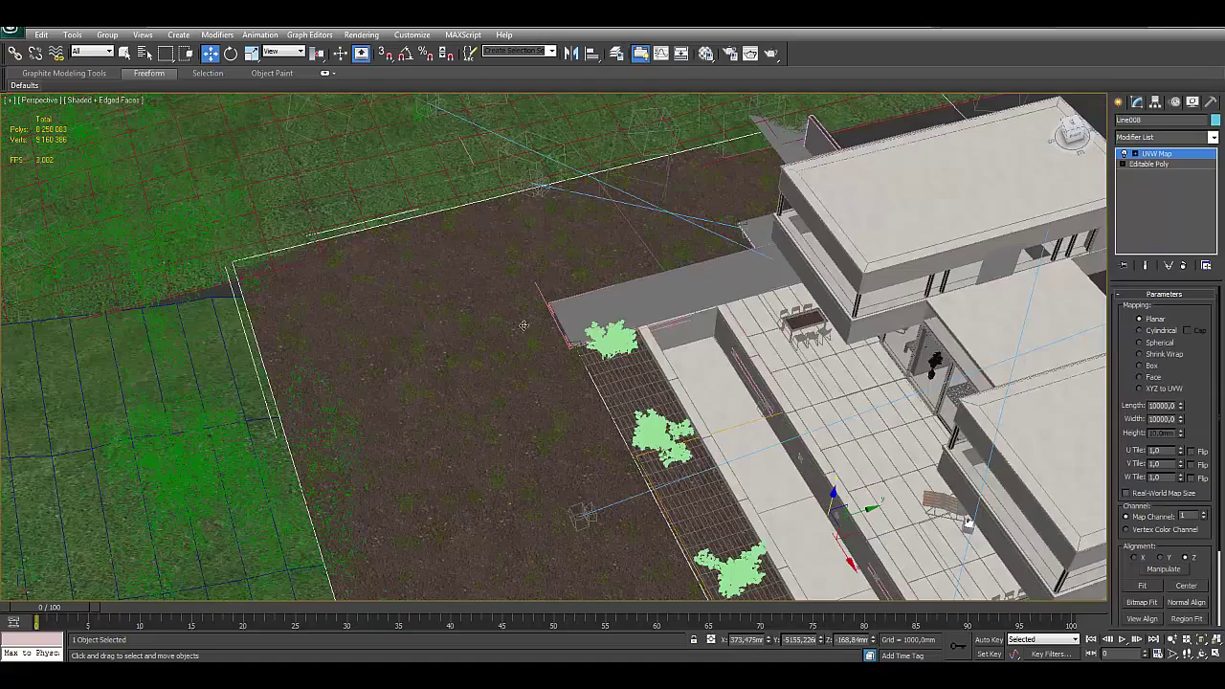
mouse_move(524, 326)
middle_down()
mouse_move(484, 172)
mouse_move(418, 159)
mouse_move(421, 277)
mouse_move(485, 437)
middle_up()
scroll(481, 438, up, 2)
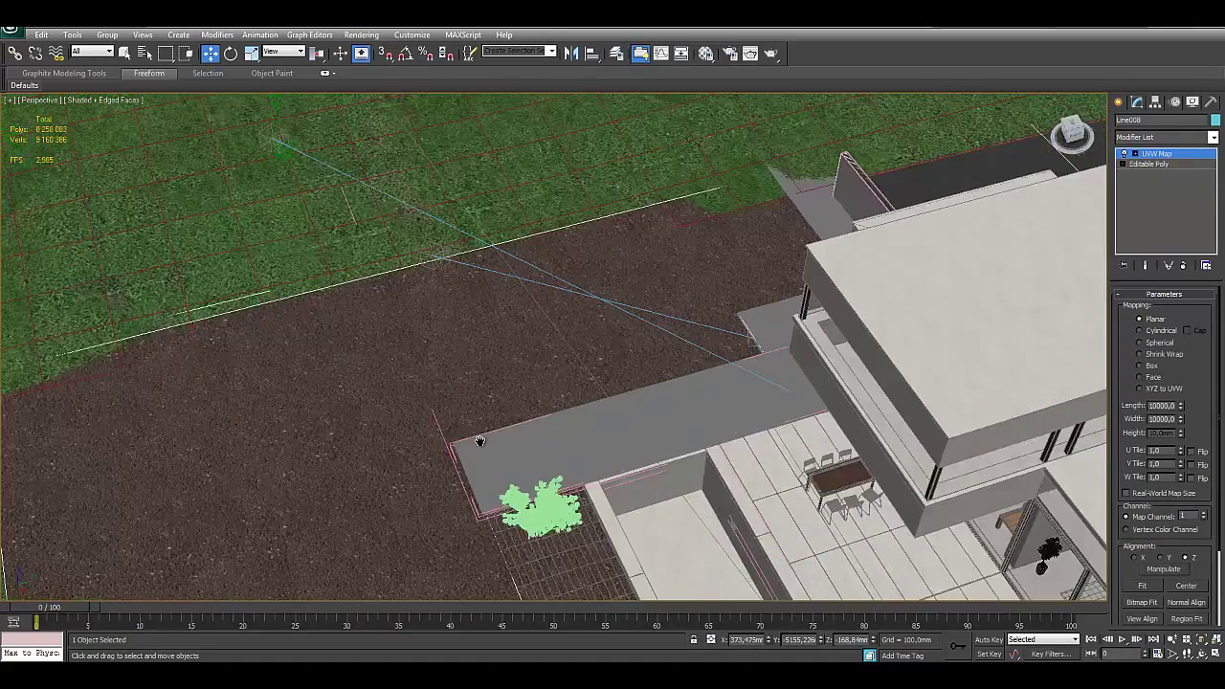
scroll(495, 435, up, 2)
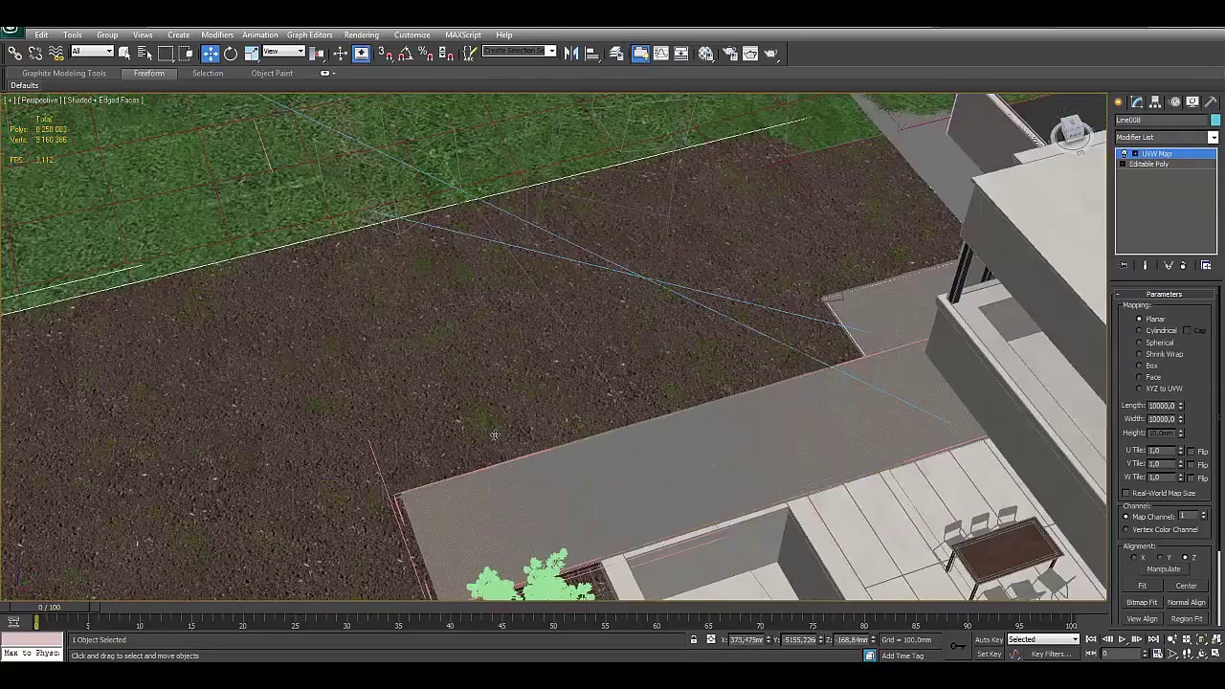
click(502, 374)
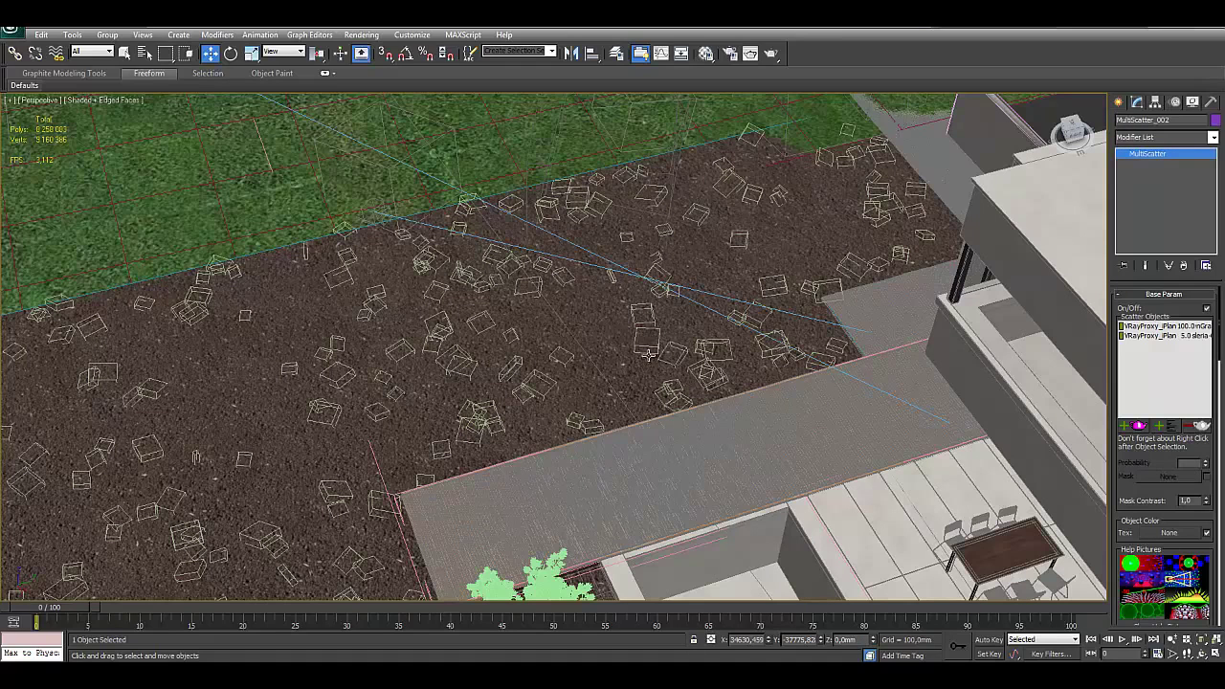
Step: Read both VRayProxy plant probabilities (100 and 5), then turn off Edged Faces
click(1175, 335)
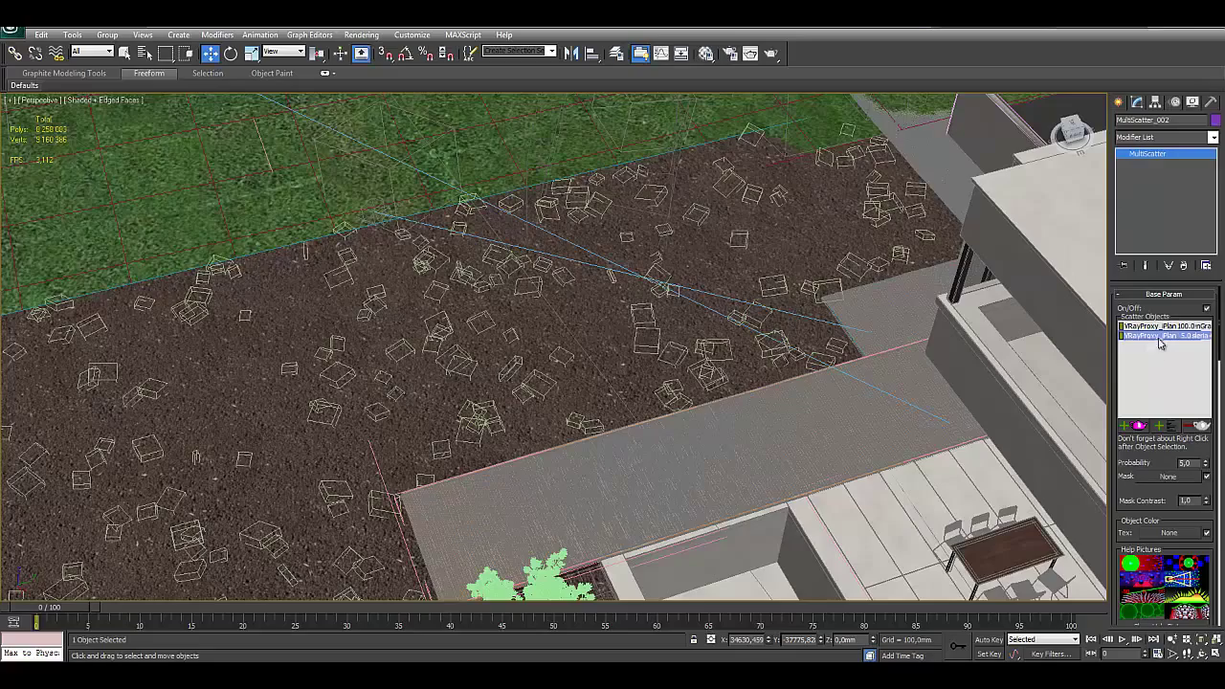
click(1168, 327)
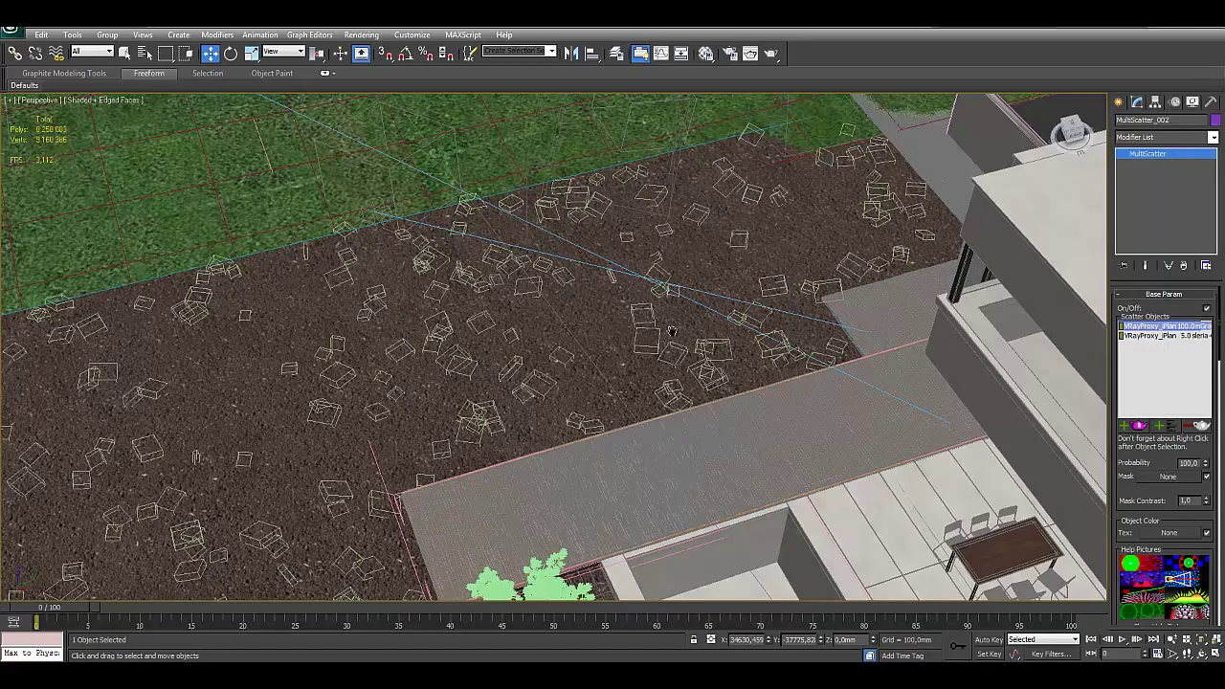
alt+middle_drag(672, 331, 1008, 328)
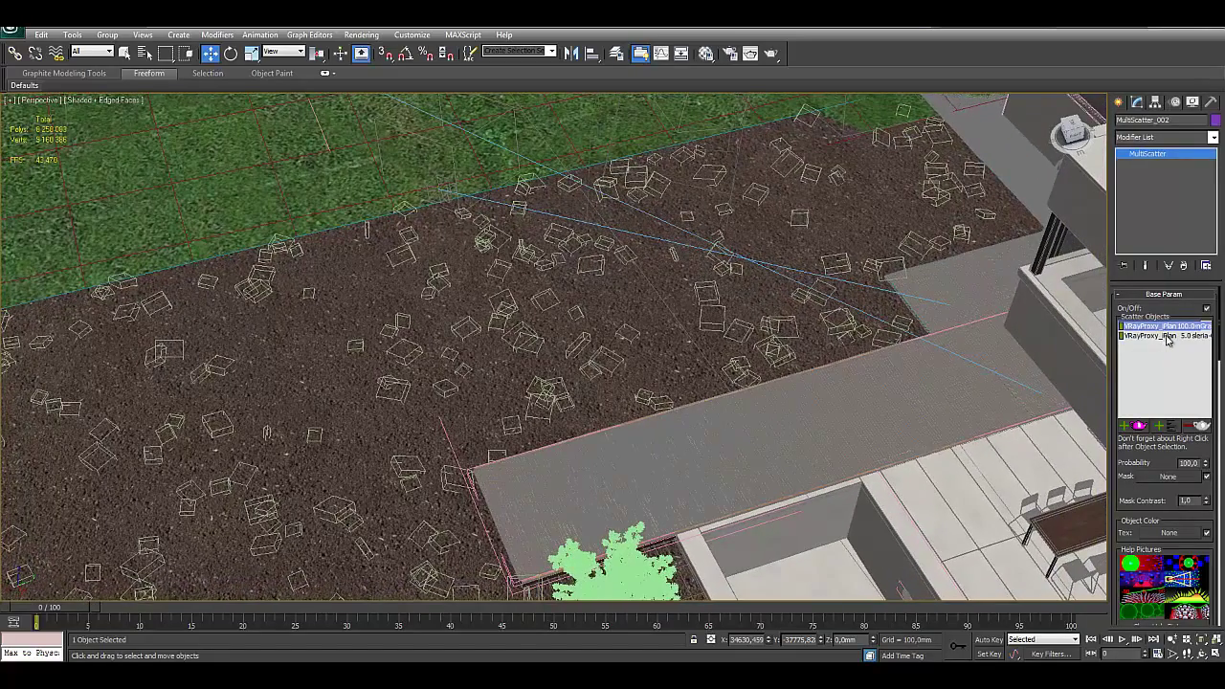
click(1168, 336)
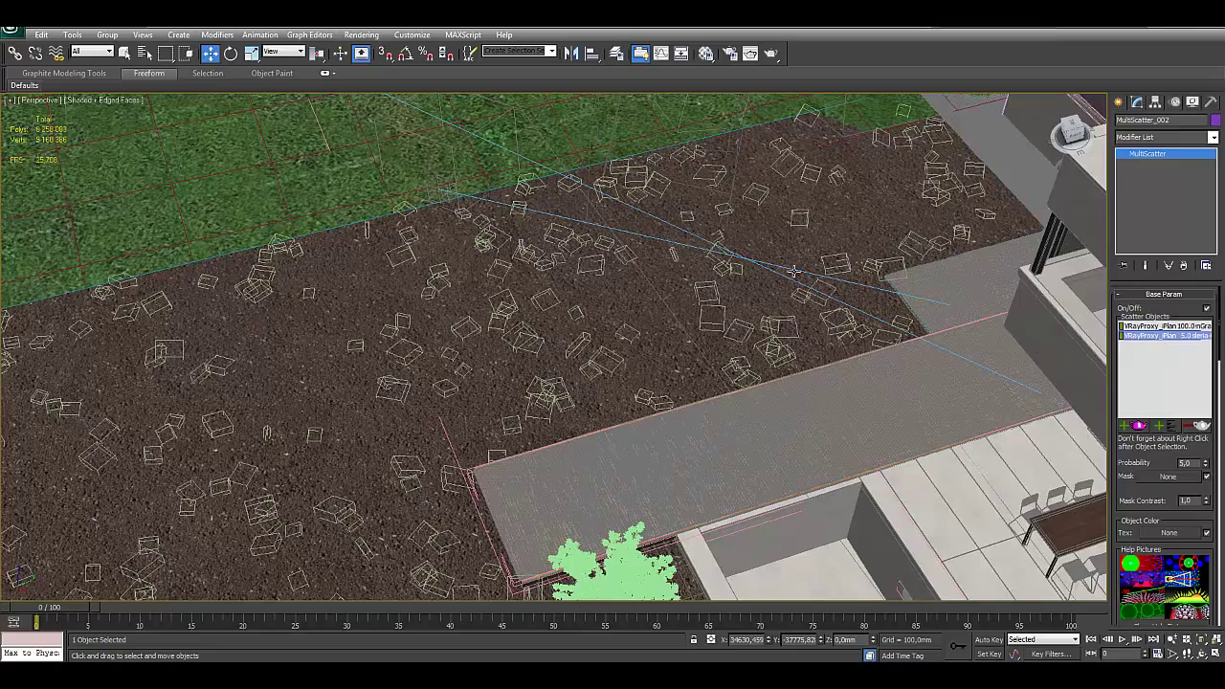
scroll(760, 345, down, 4)
key(F4)
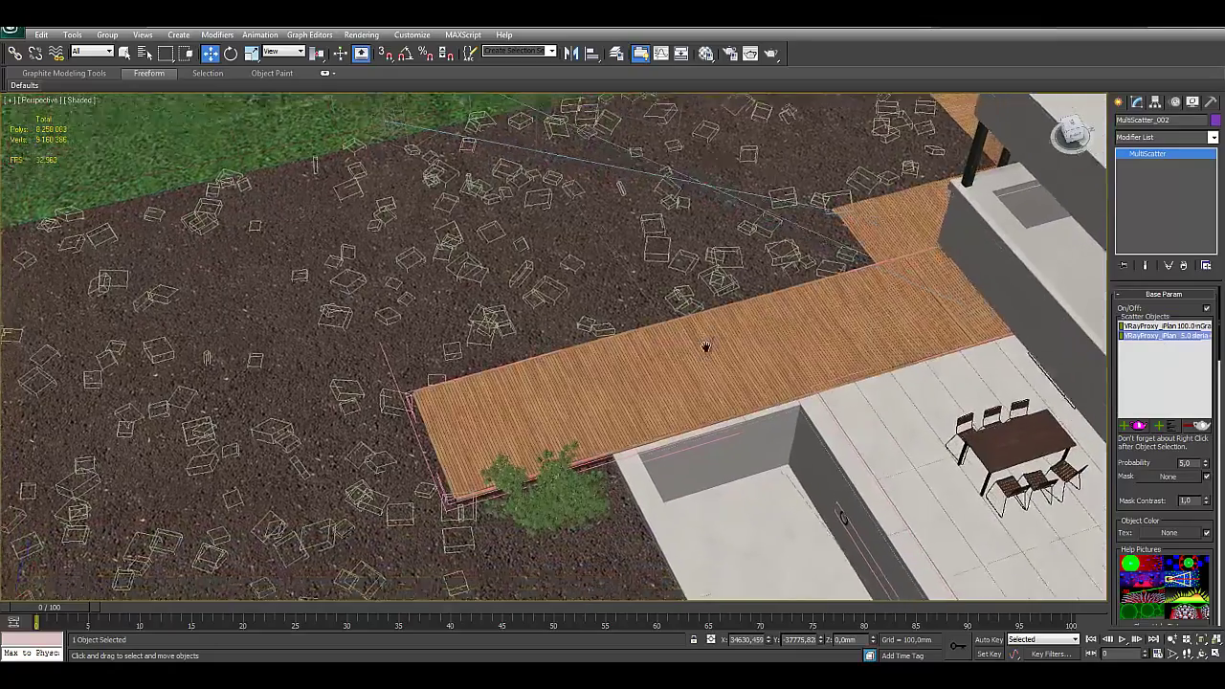
scroll(705, 345, up, 5)
scroll(709, 316, down, 4)
Step: Frame the terrace front in Perspective with the living room right of centre
alt+middle_drag(691, 402, 672, 281)
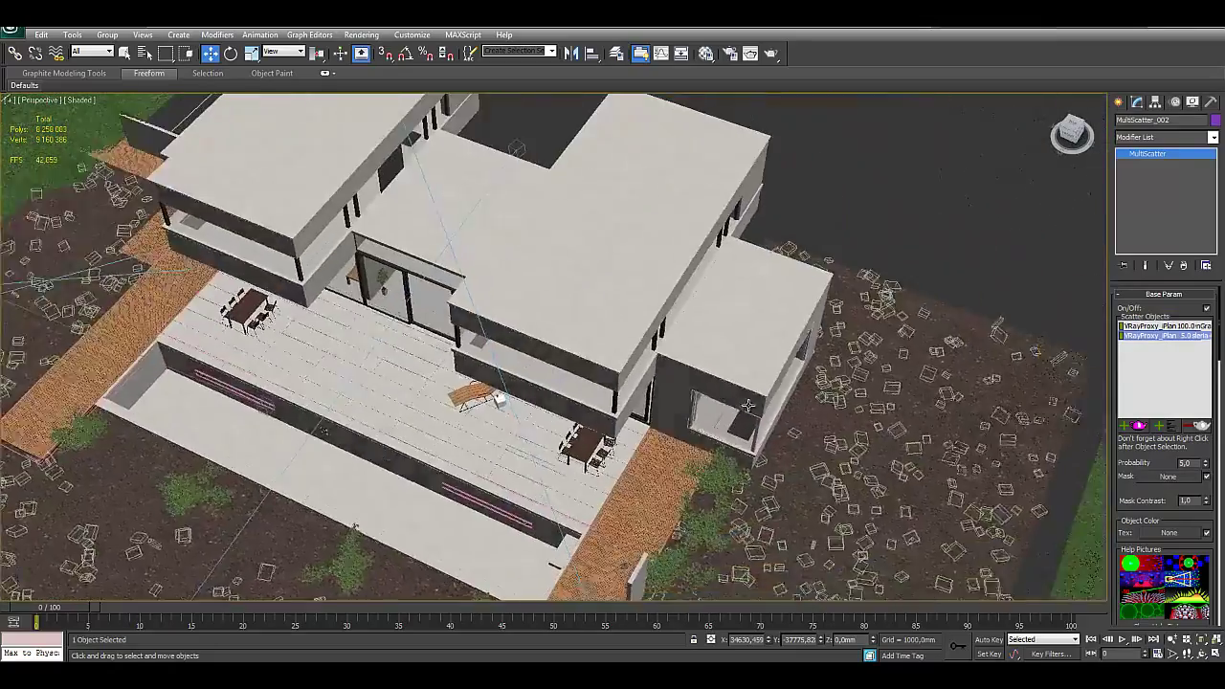
scroll(672, 282, up, 5)
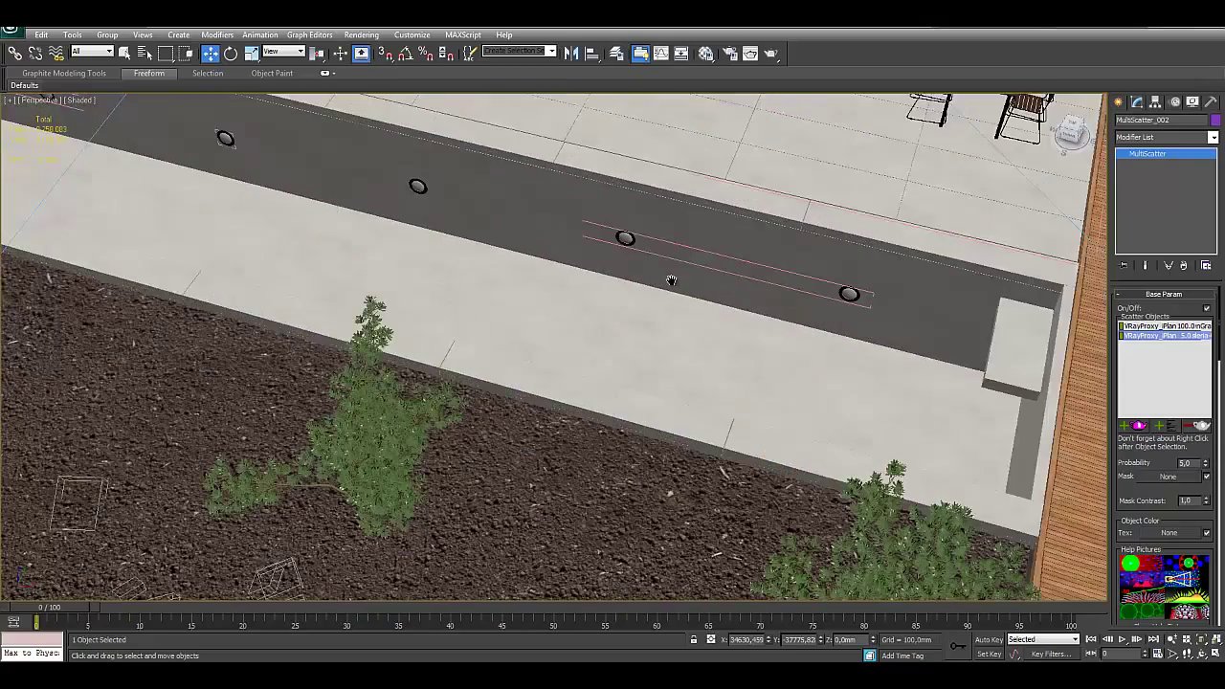
scroll(701, 342, down, 5)
alt+middle_drag(701, 343, 752, 341)
scroll(753, 341, up, 2)
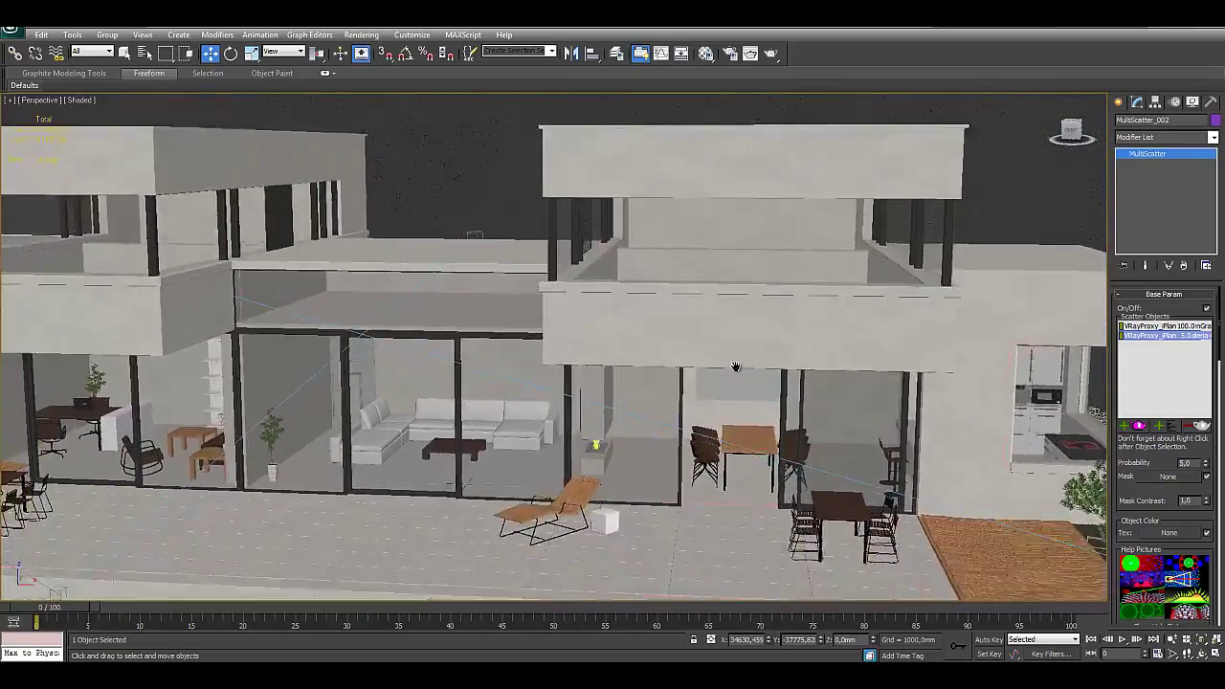
scroll(752, 340, up, 2)
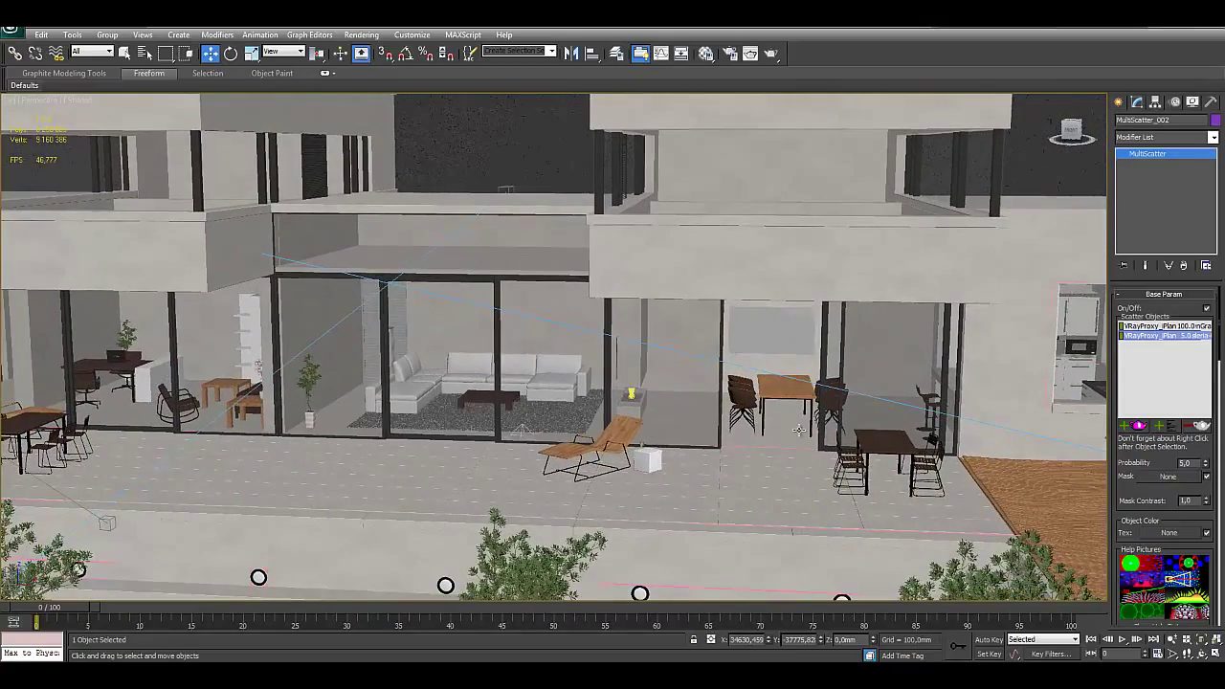
mouse_move(433, 448)
middle_down()
mouse_move(565, 424)
mouse_move(652, 454)
mouse_move(649, 443)
middle_up()
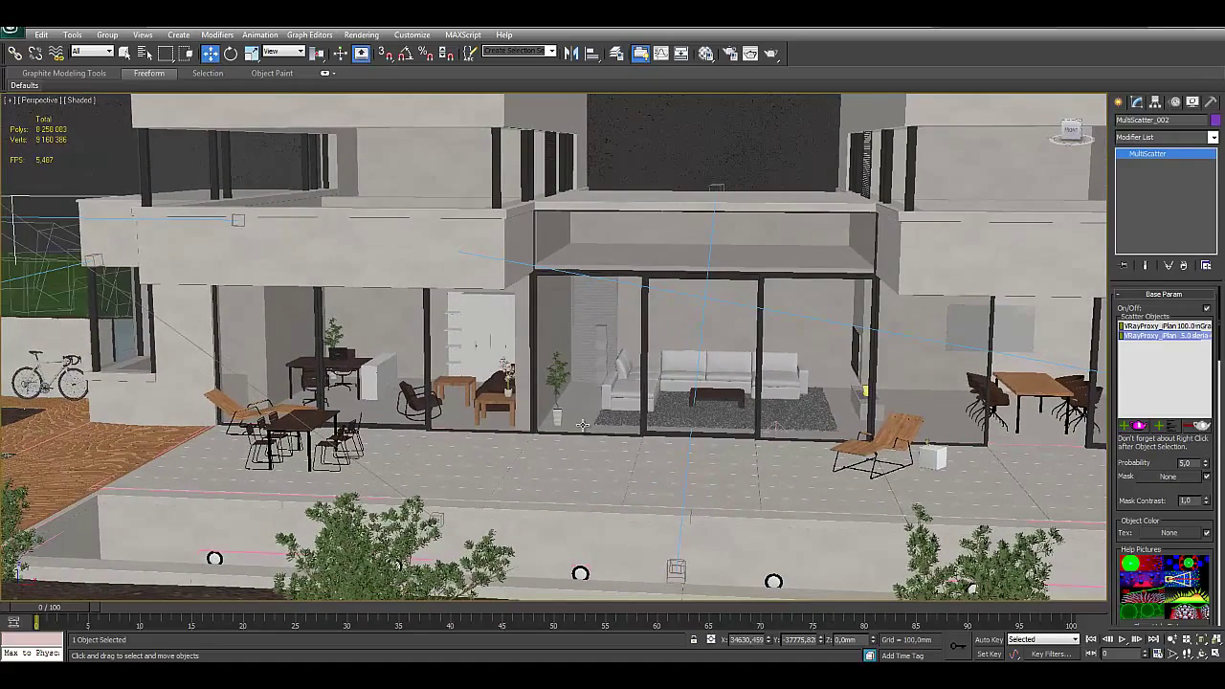
Step: Switch to four viewports, deselect everything, and maximize the VRayPhysicalCamera001 view
key(alt+w)
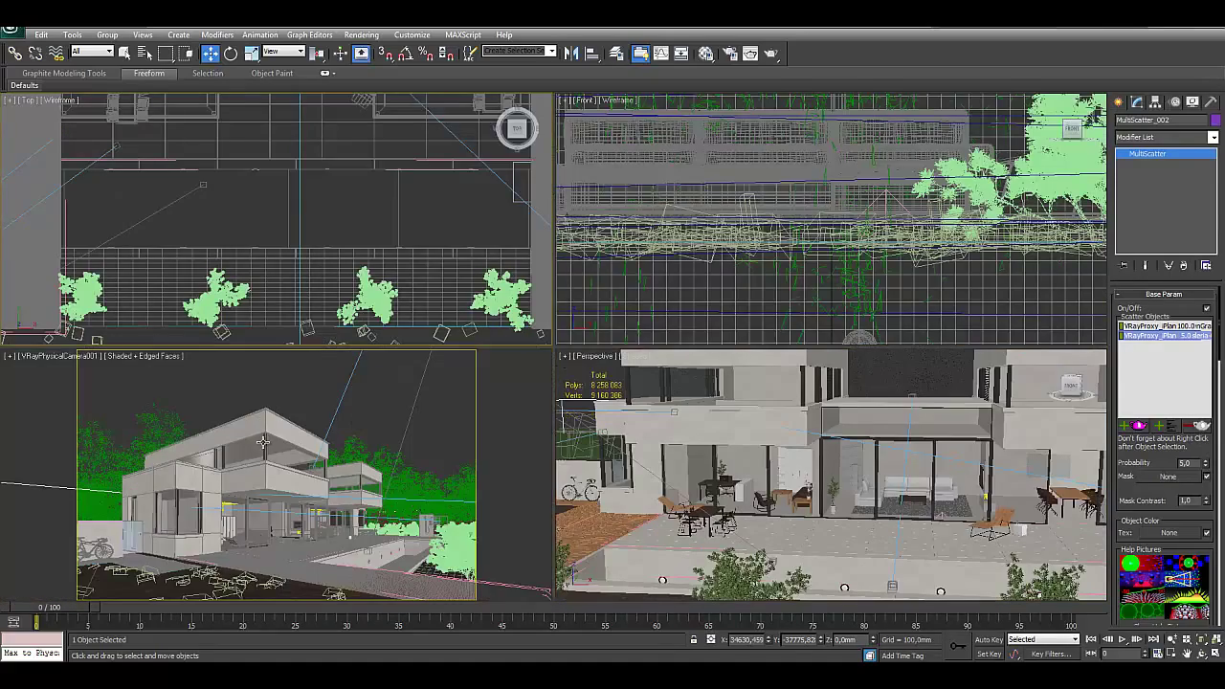
key(alt+w)
key(alt+w)
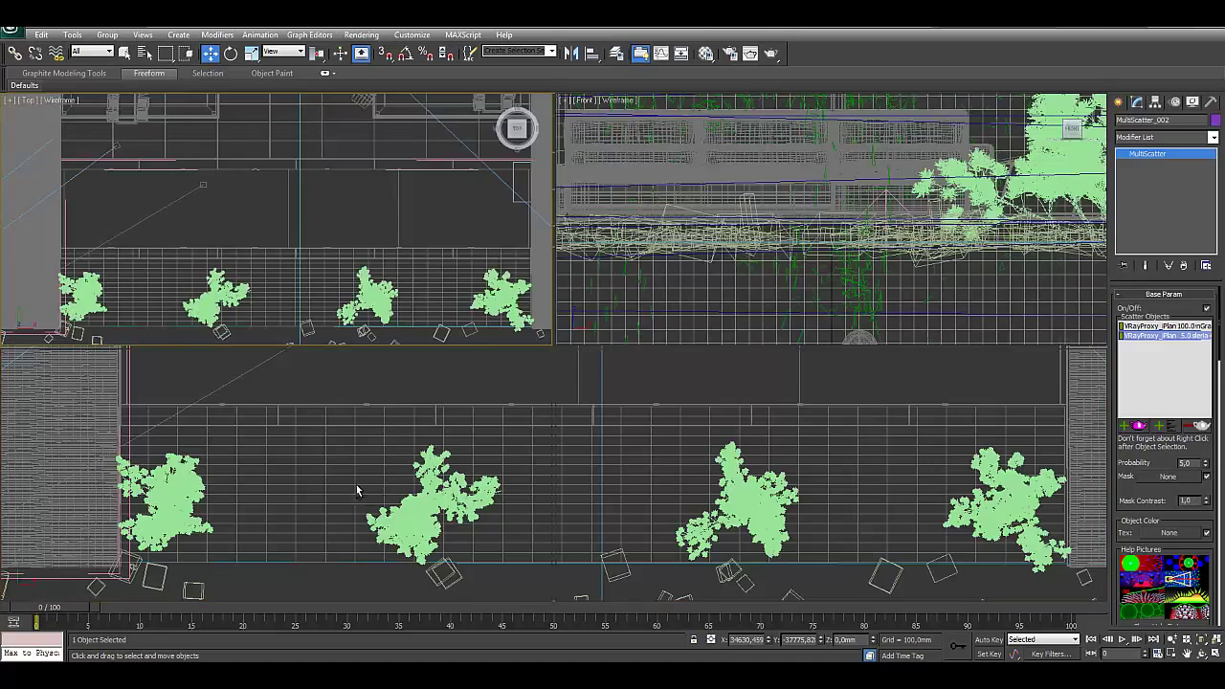
click(500, 425)
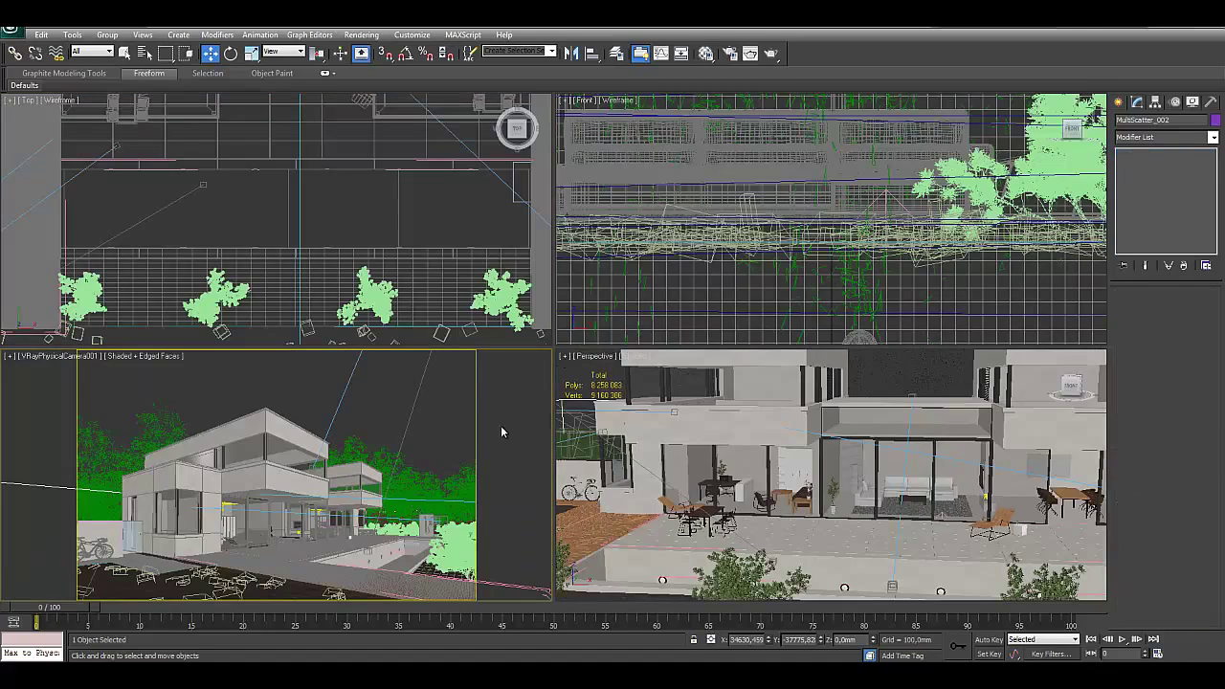
key(alt+w)
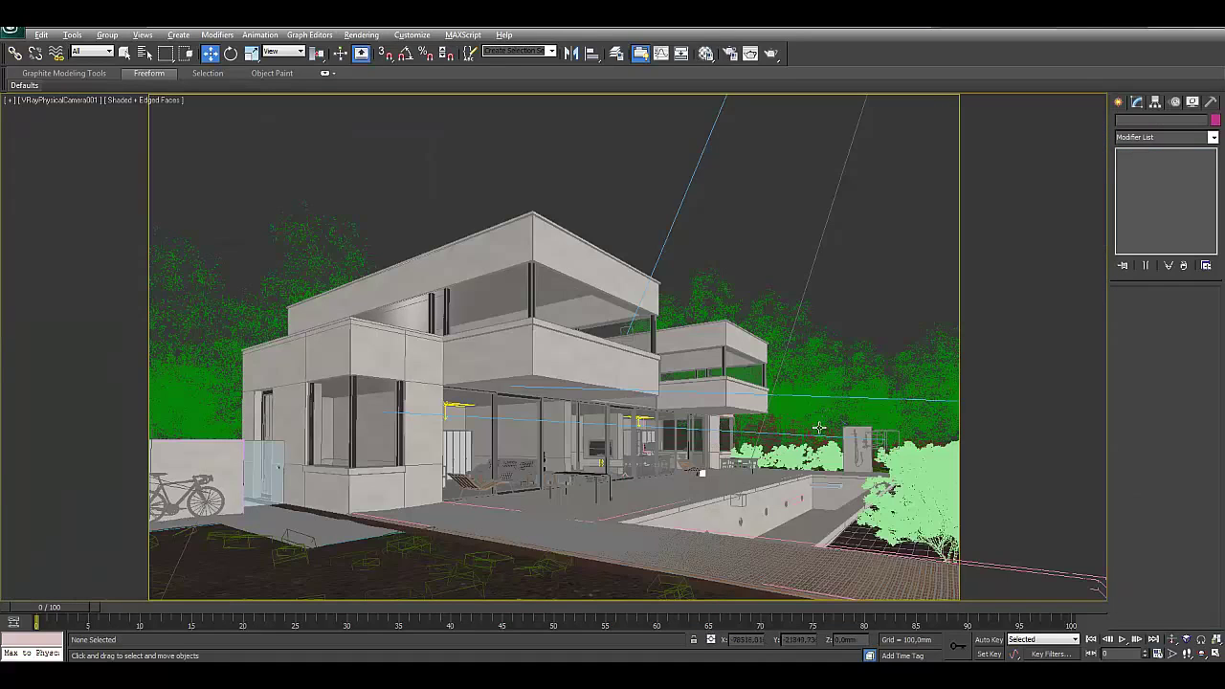